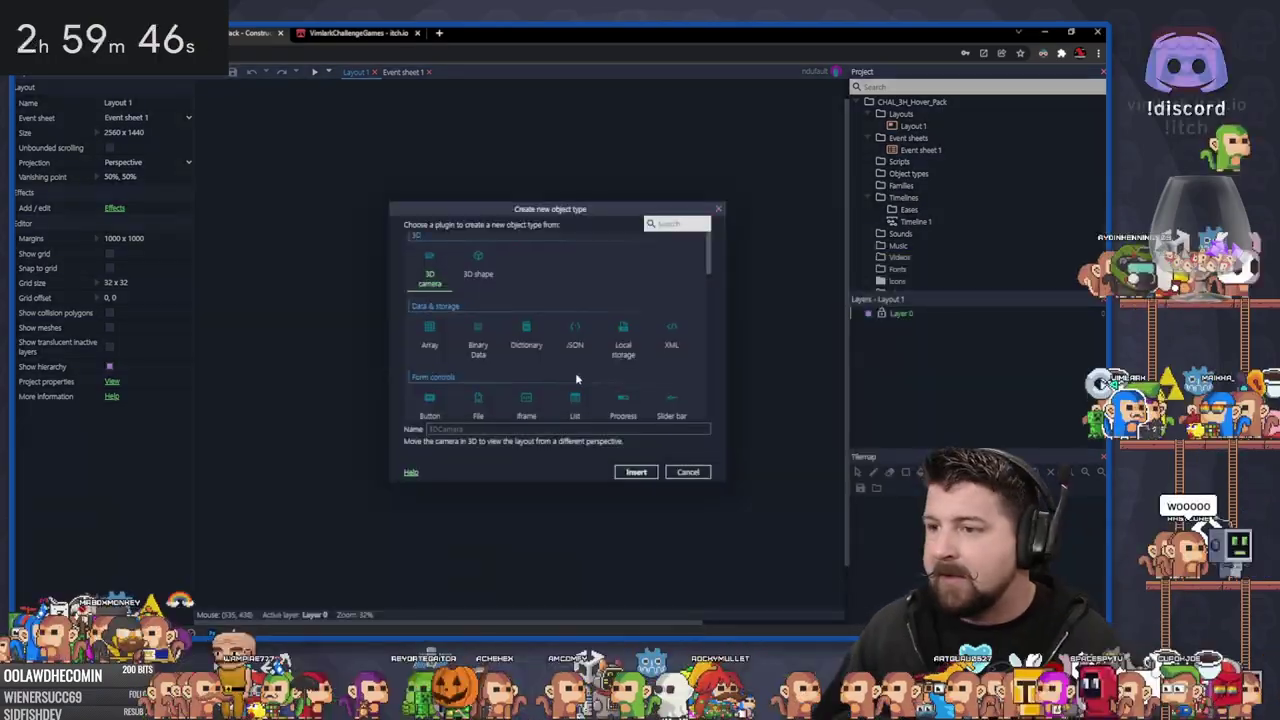
Insert a Sprite object named P_Boc, fill its 32x32 frame with solid orange and close the animations editor
scroll(575, 372, "down", 3)
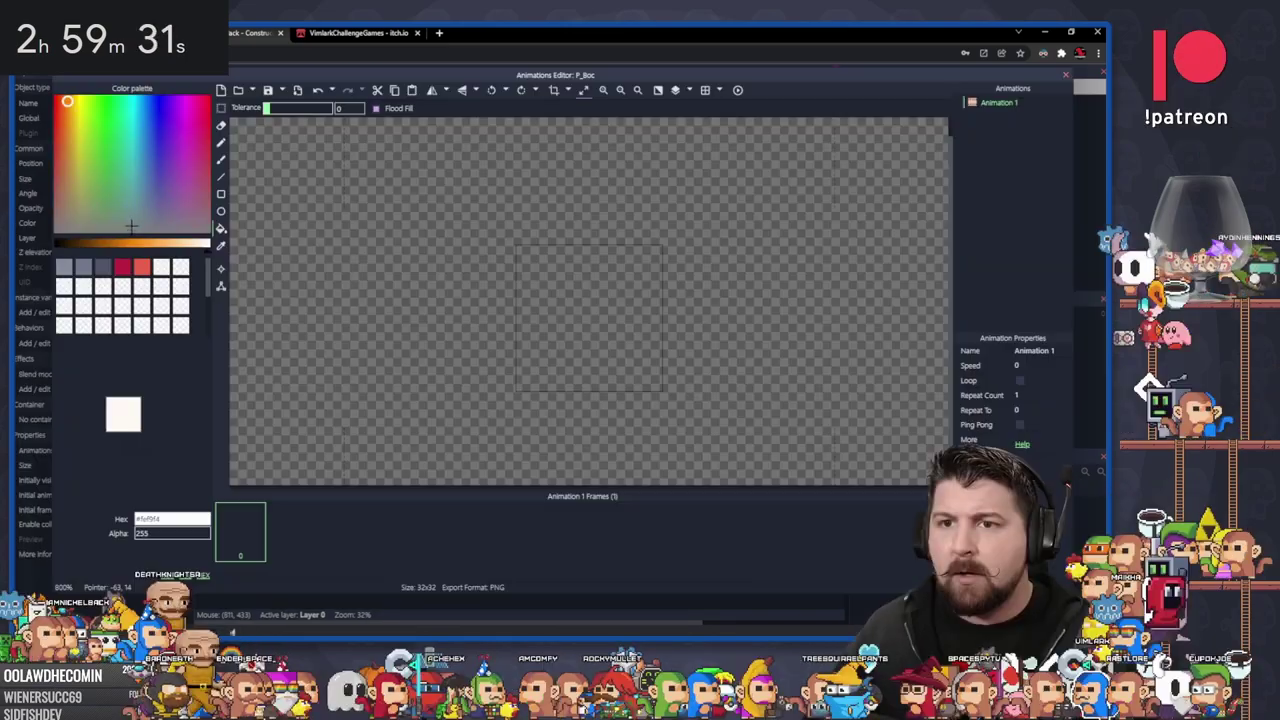
left_click(651, 291)
left_click(1064, 77)
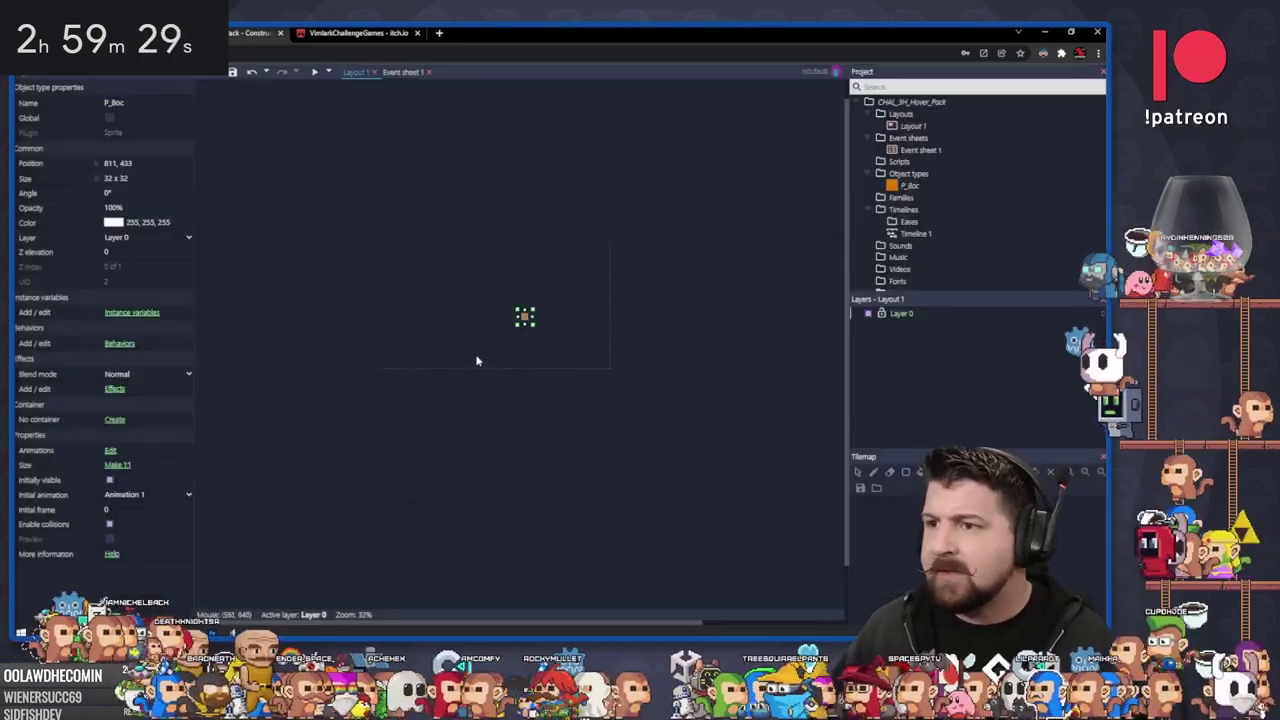
Insert a Sprite named Solid and place the long crimson platform bar below the orange square at about 678, 727
double_click(551, 383)
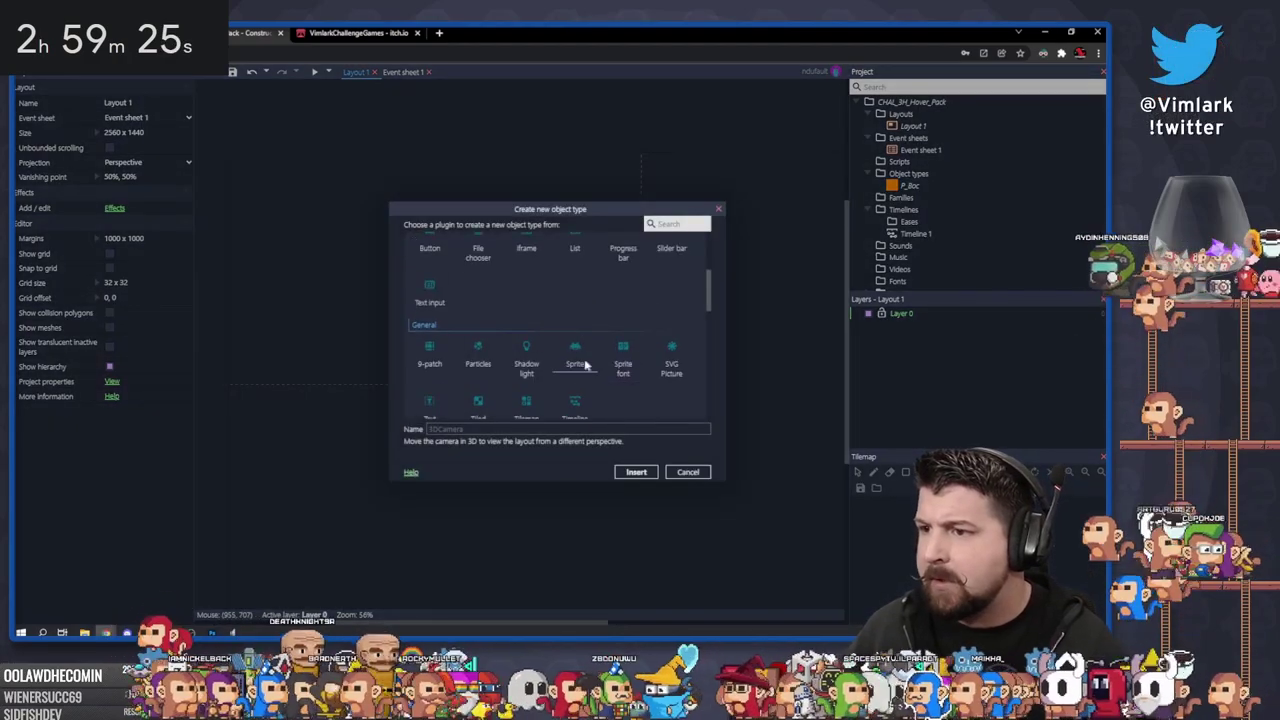
left_click(575, 358)
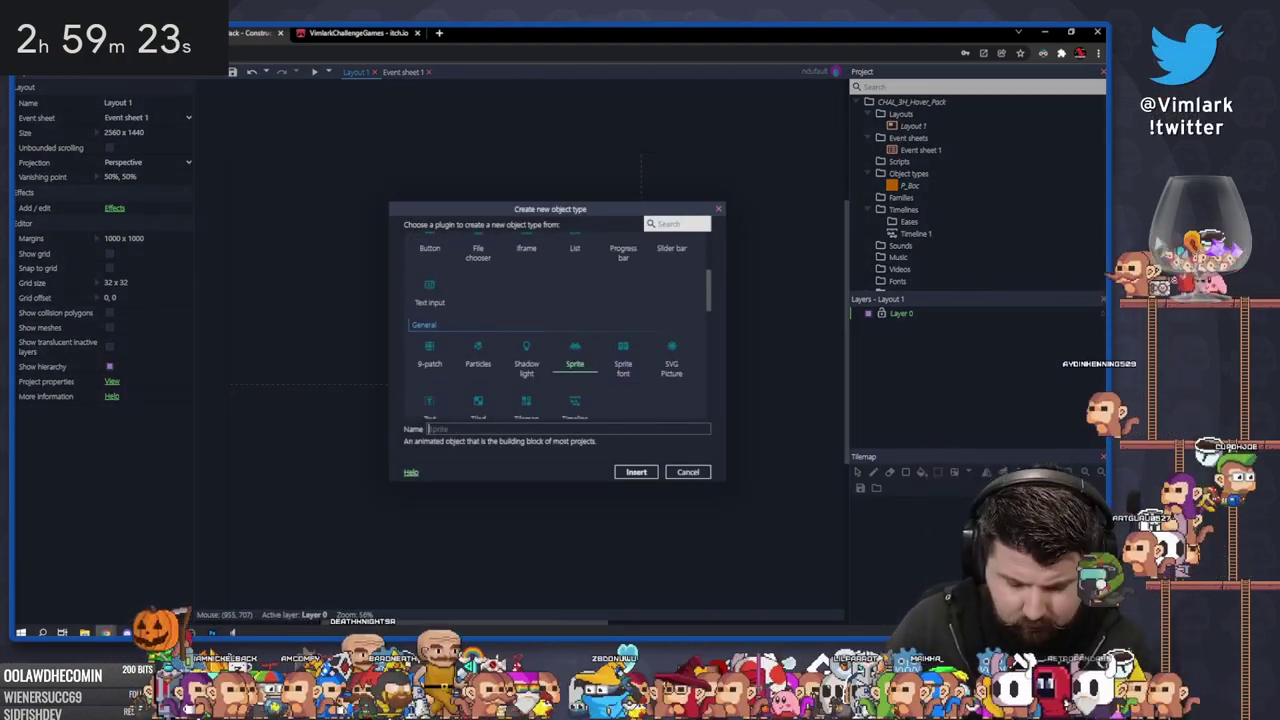
type("Solid")
key("Return")
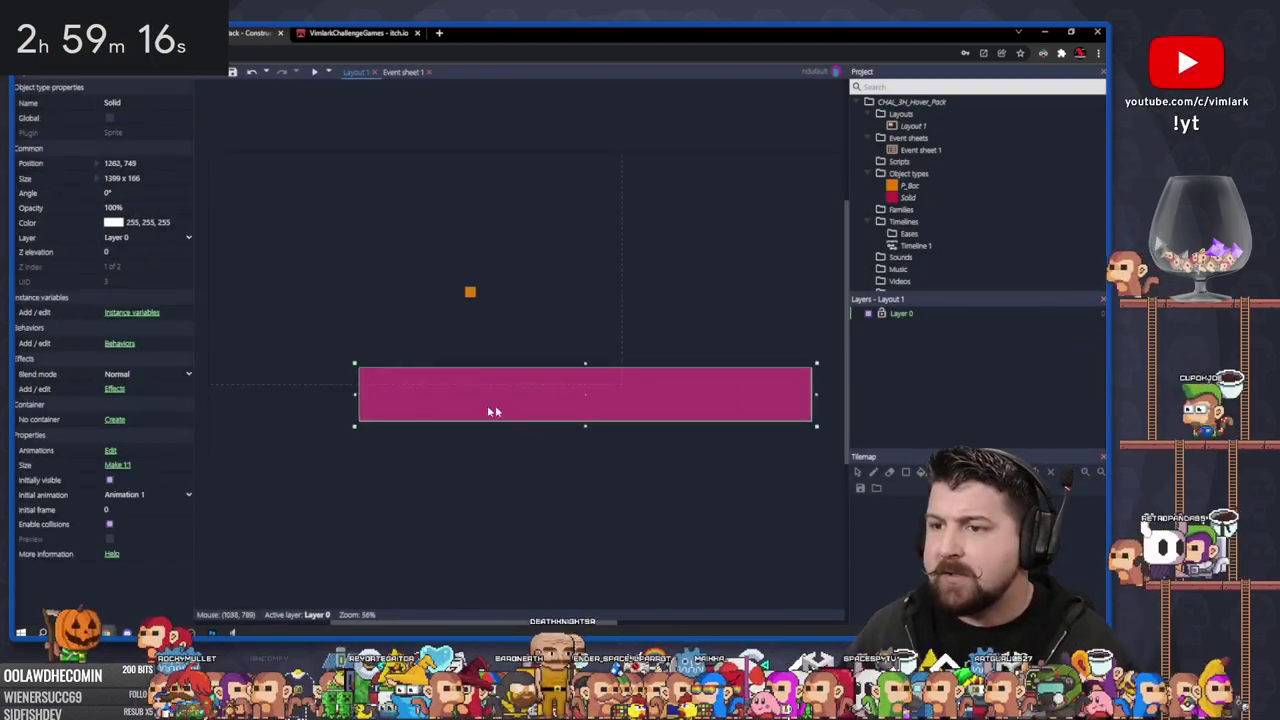
left_click_drag(494, 408, 436, 391)
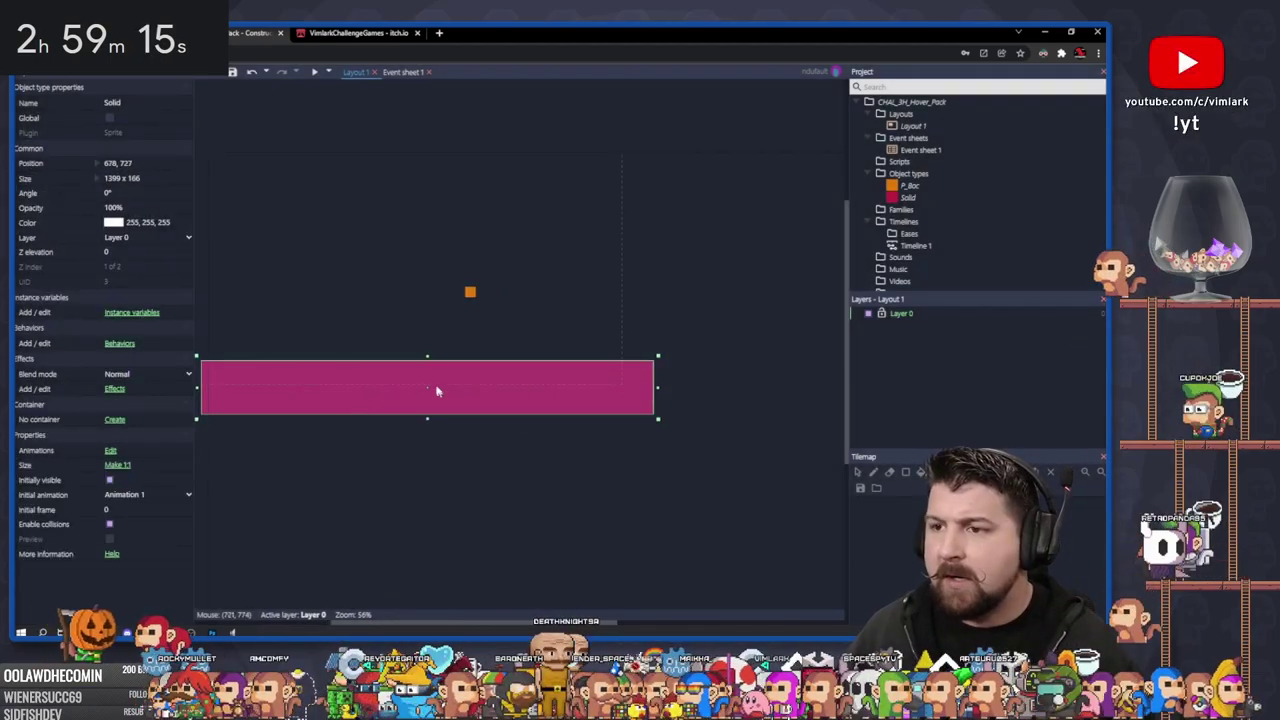
Add the Solid behavior to the crimson platform bar
left_click(120, 343)
left_click(723, 443)
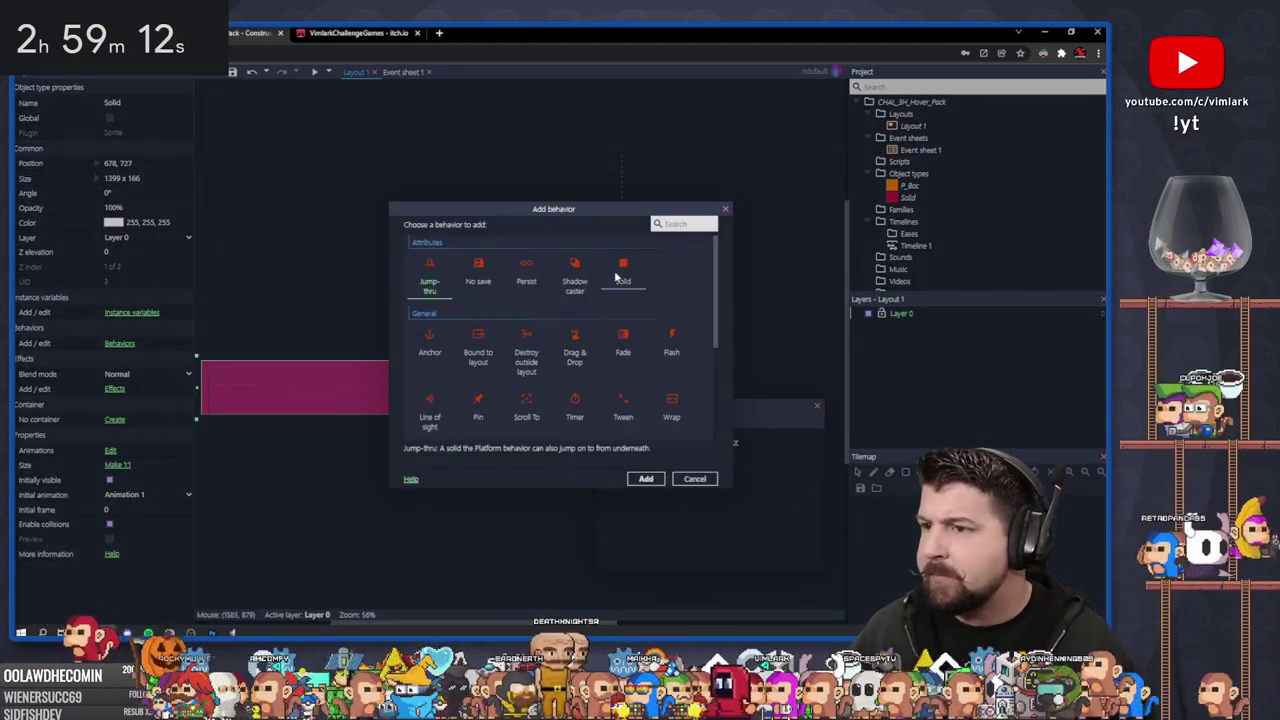
double_click(620, 272)
Add the Platform behavior to the orange P_Boc square and close the game preview
left_click(470, 292)
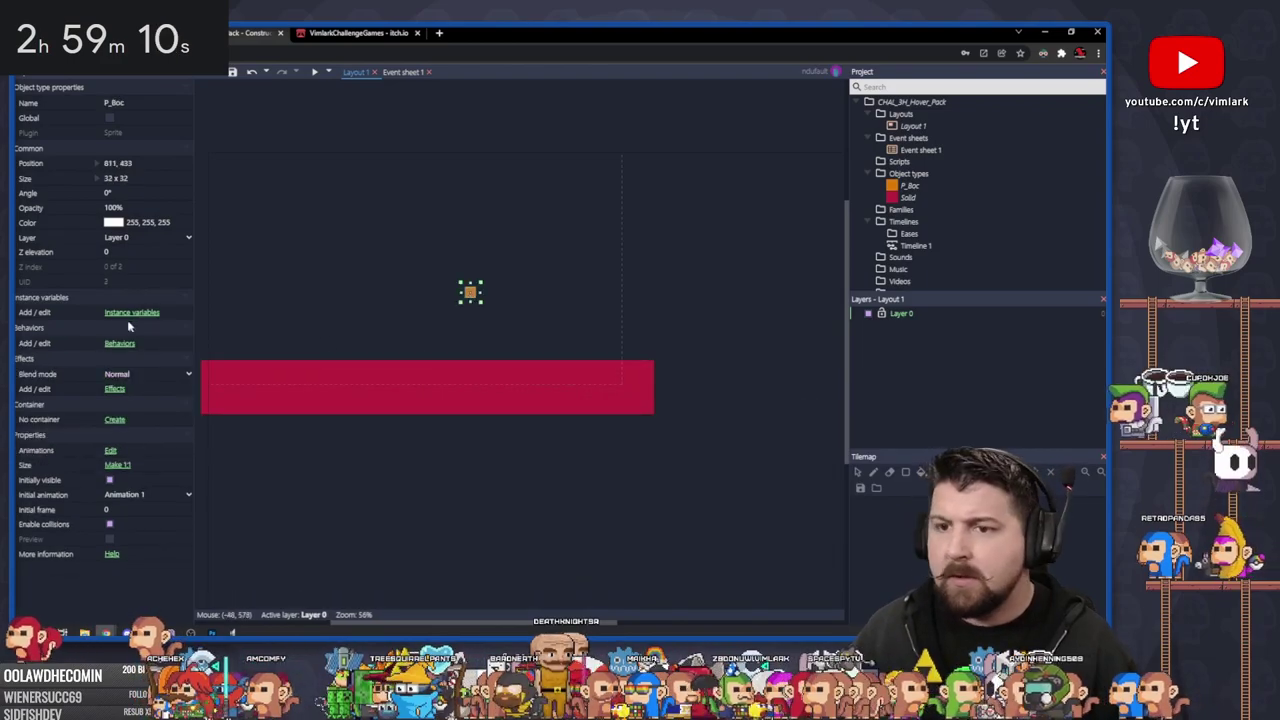
left_click(721, 442)
scroll(540, 360, "down", 3)
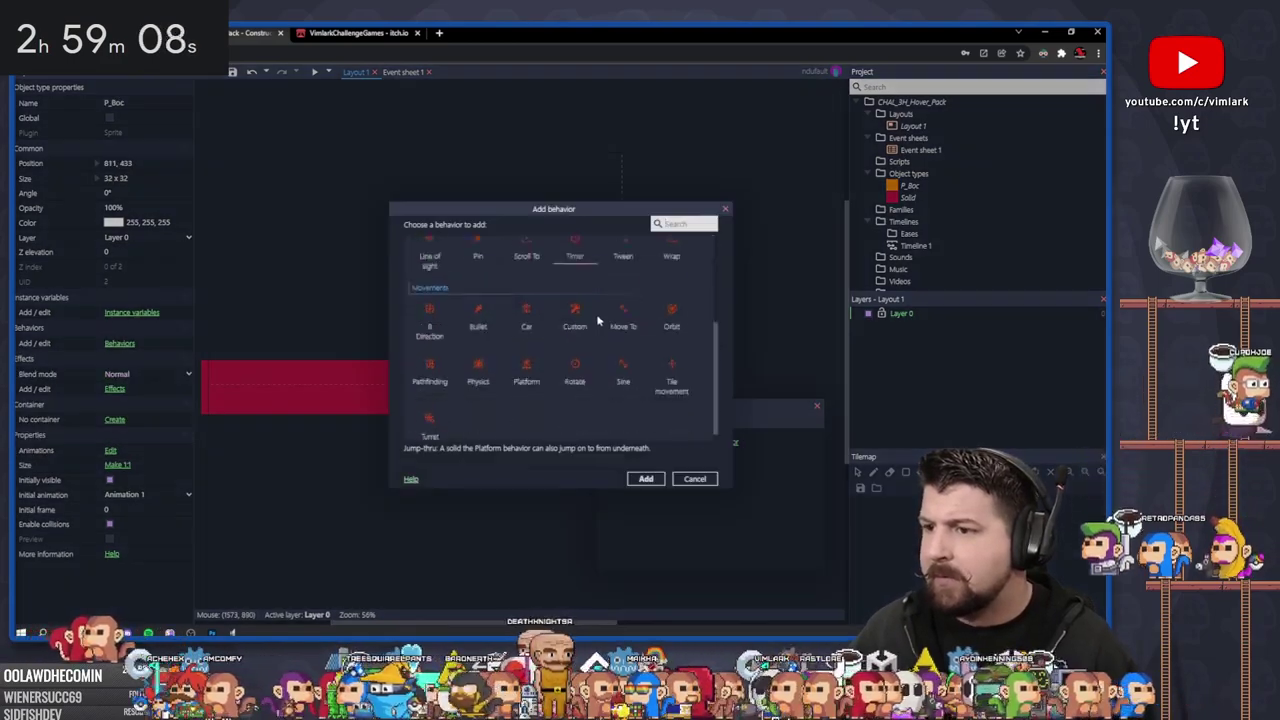
double_click(540, 370)
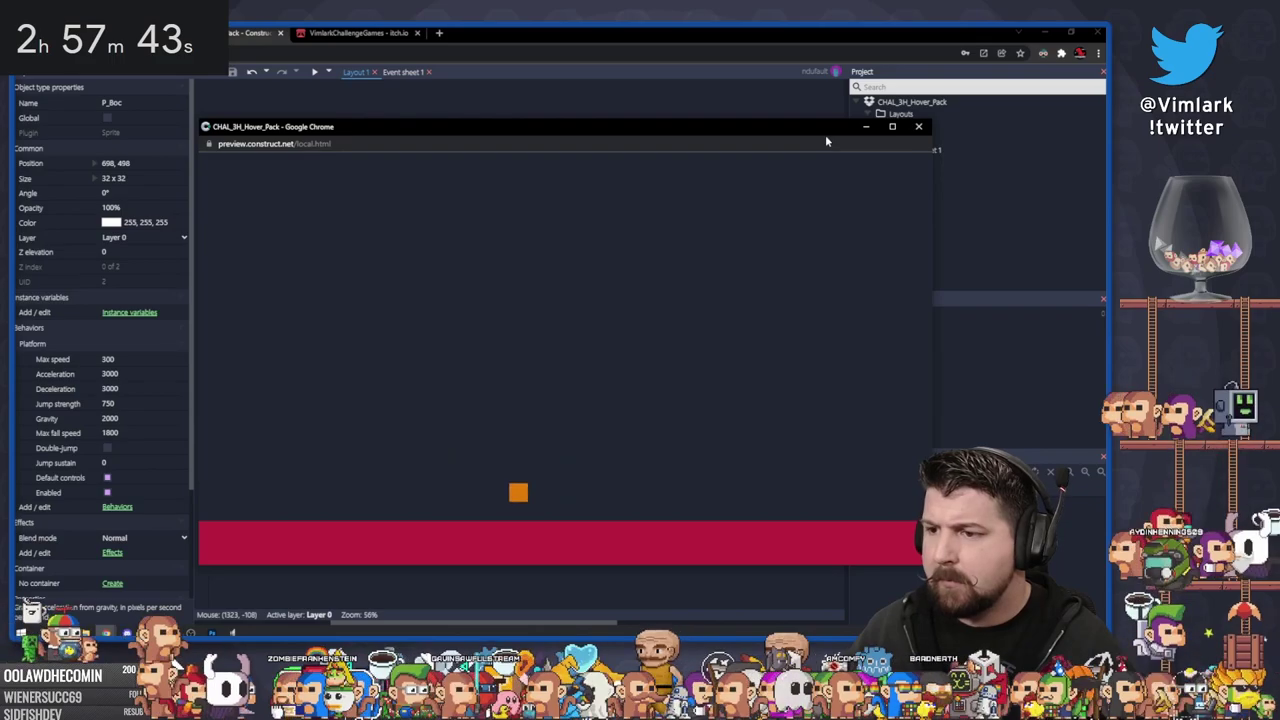
left_click(918, 126)
left_click(267, 178)
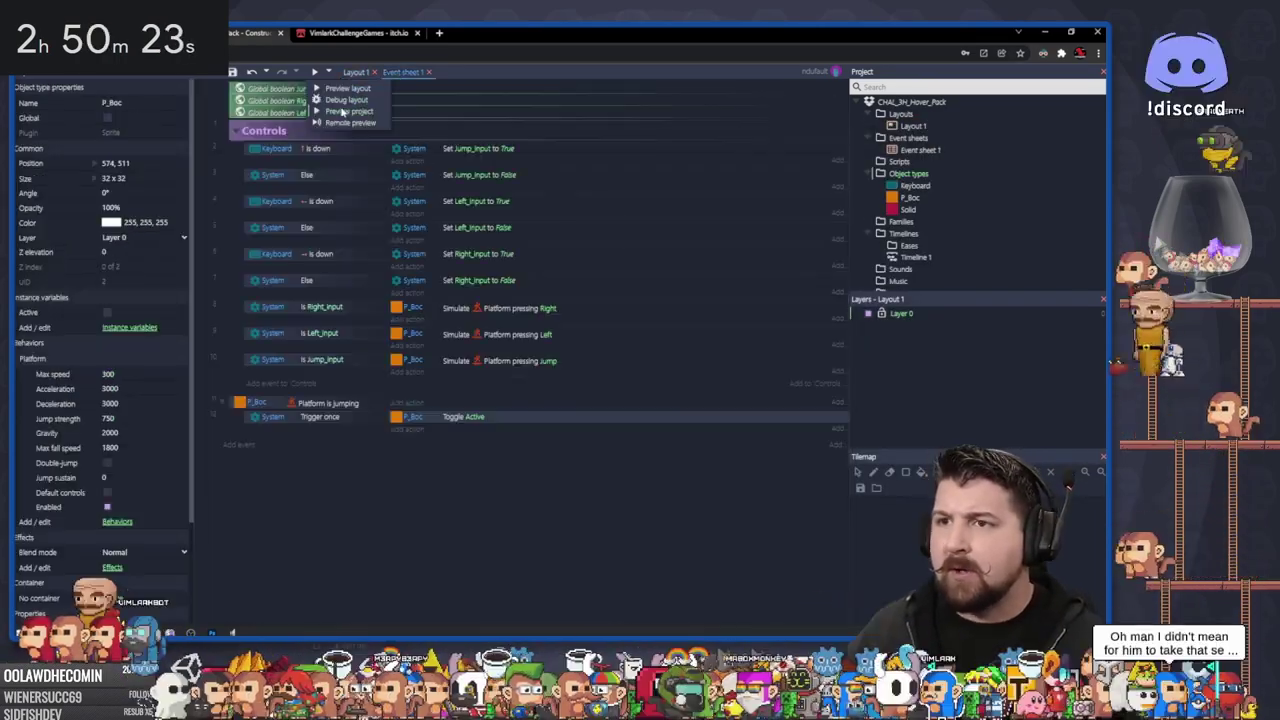
Run the layout in debug mode and inspect P_Boc's Active instance variable while moving the square and triggering its hover
left_click(337, 114)
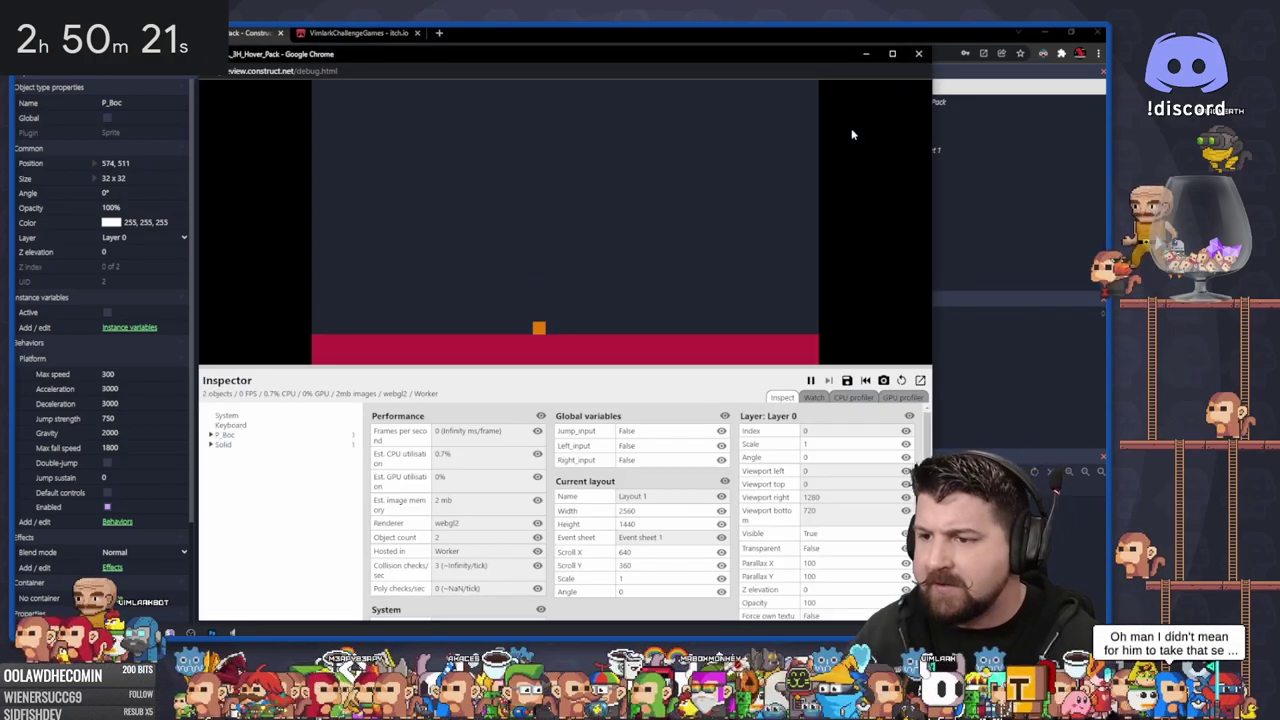
left_click(224, 435)
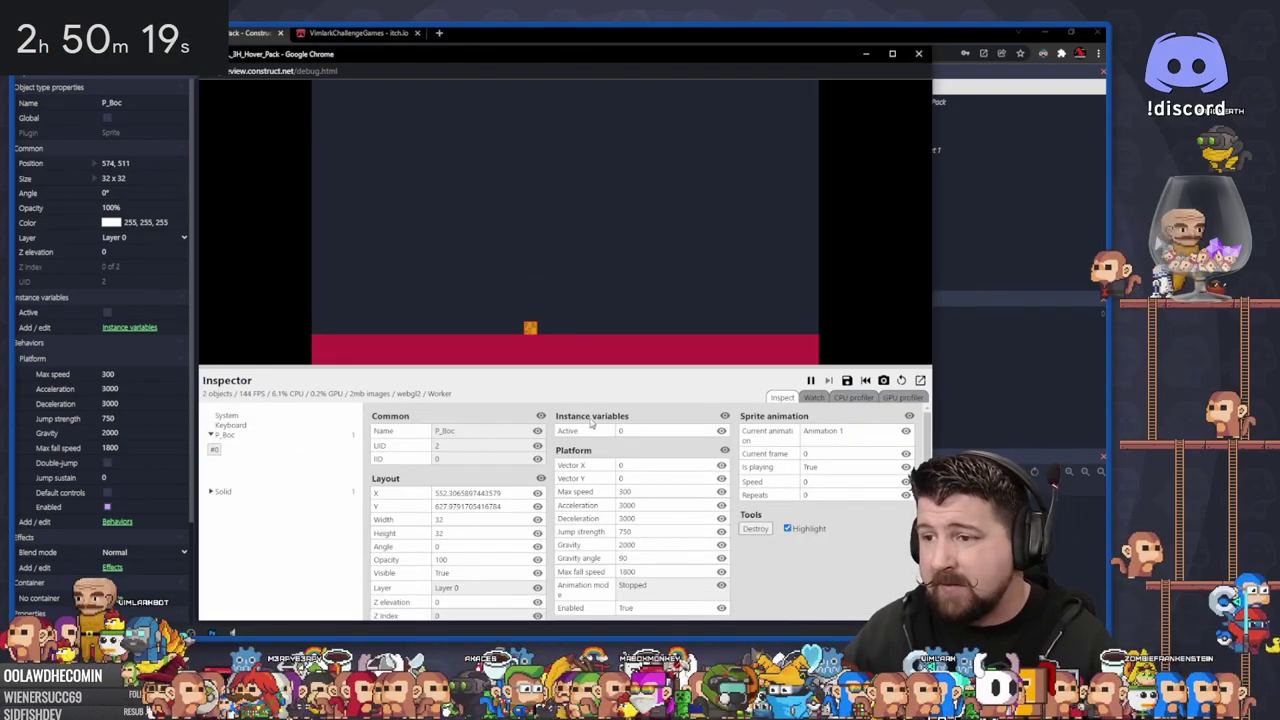
key("Right")
key("space")
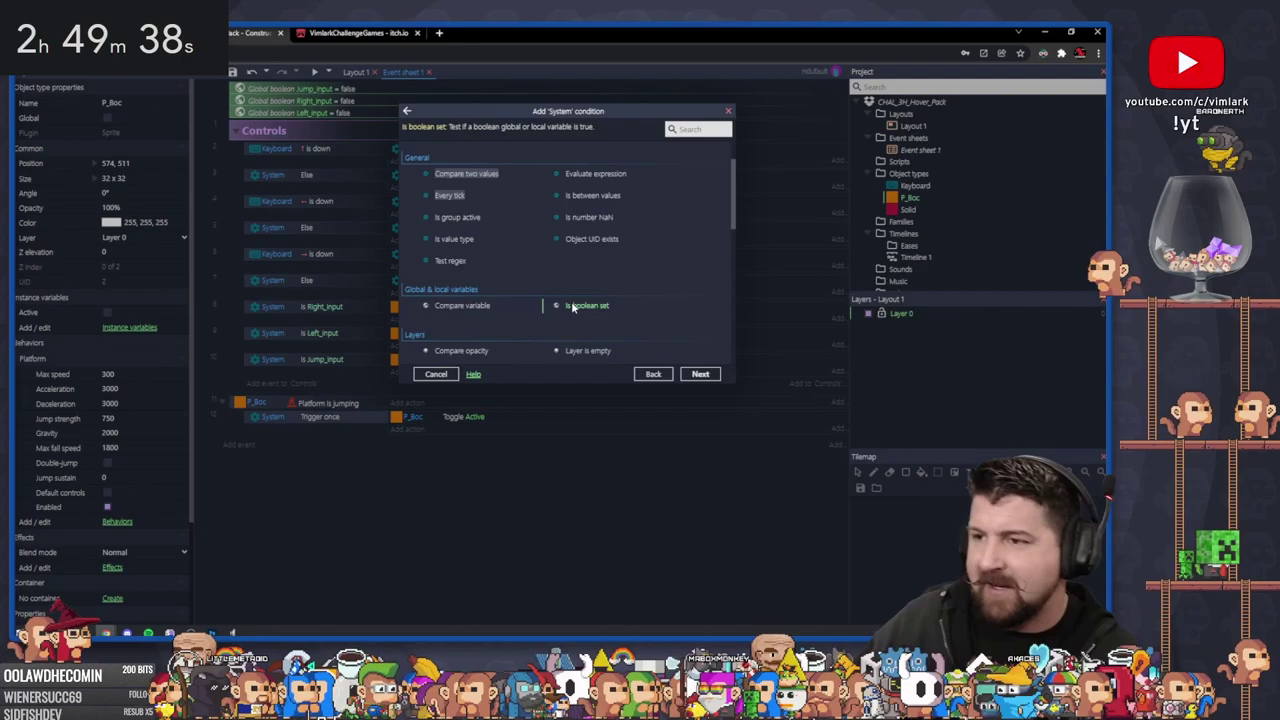
Add a System "Is boolean set" condition testing the Jump_input variable to the event sheet
double_click(571, 305)
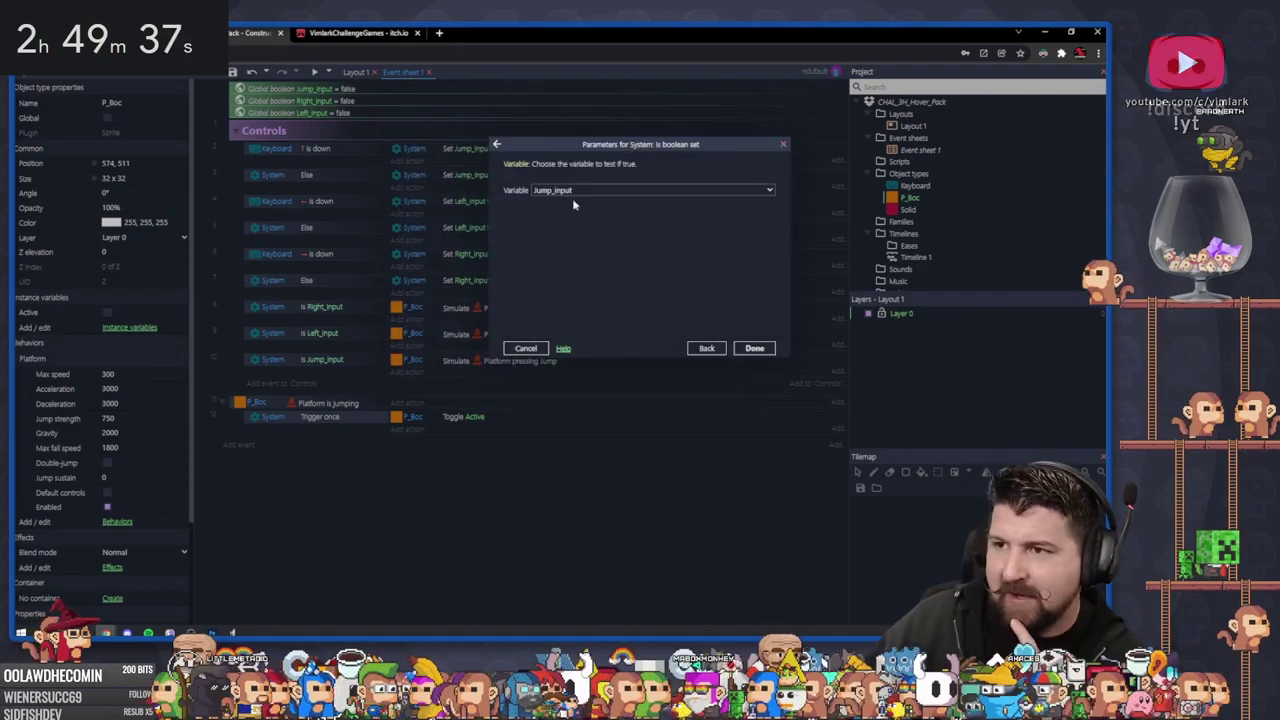
key("Return")
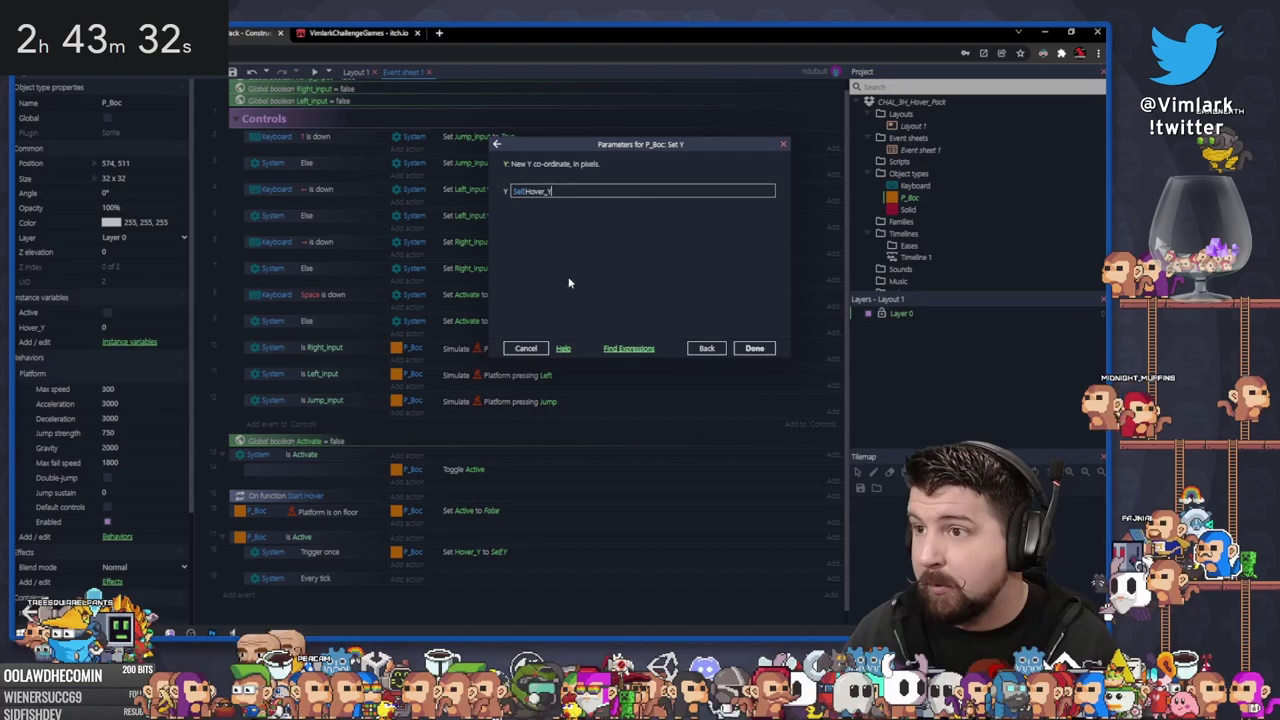
Set P_Boc's Y to Self.Hover_Y every tick while active, and test moving, jumping and hovering in the layout preview
key("Return")
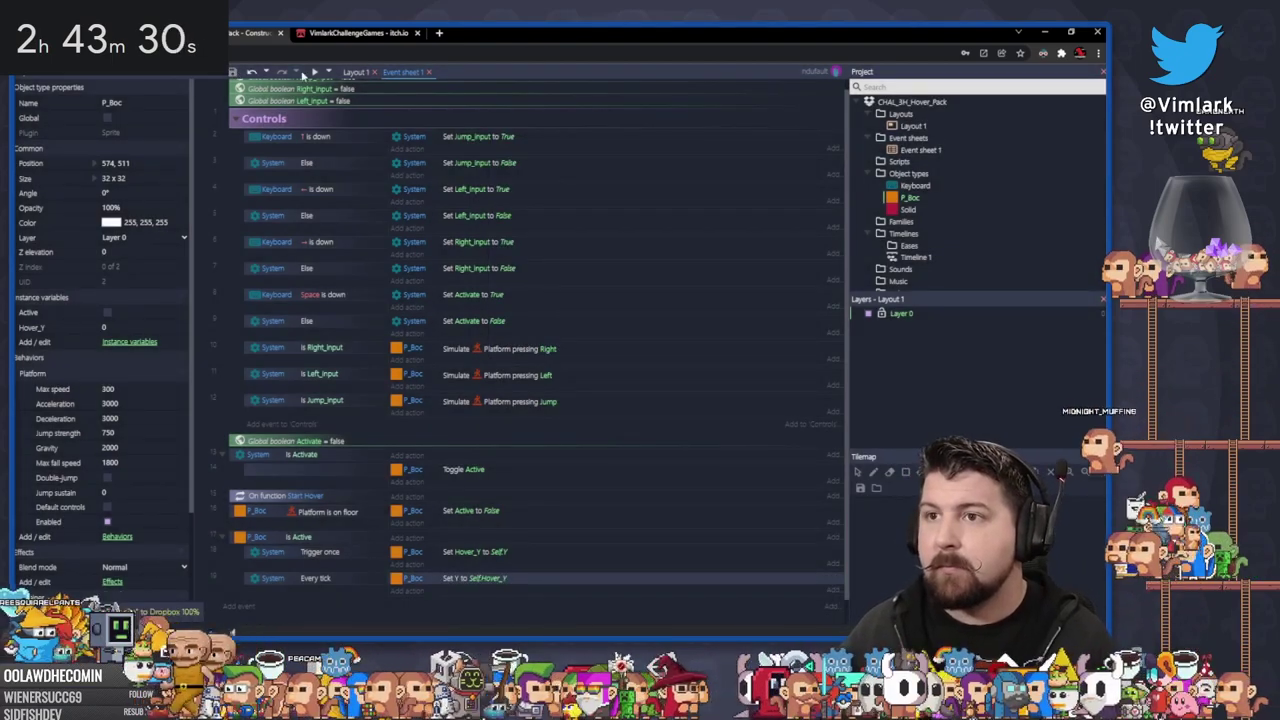
left_click(314, 73)
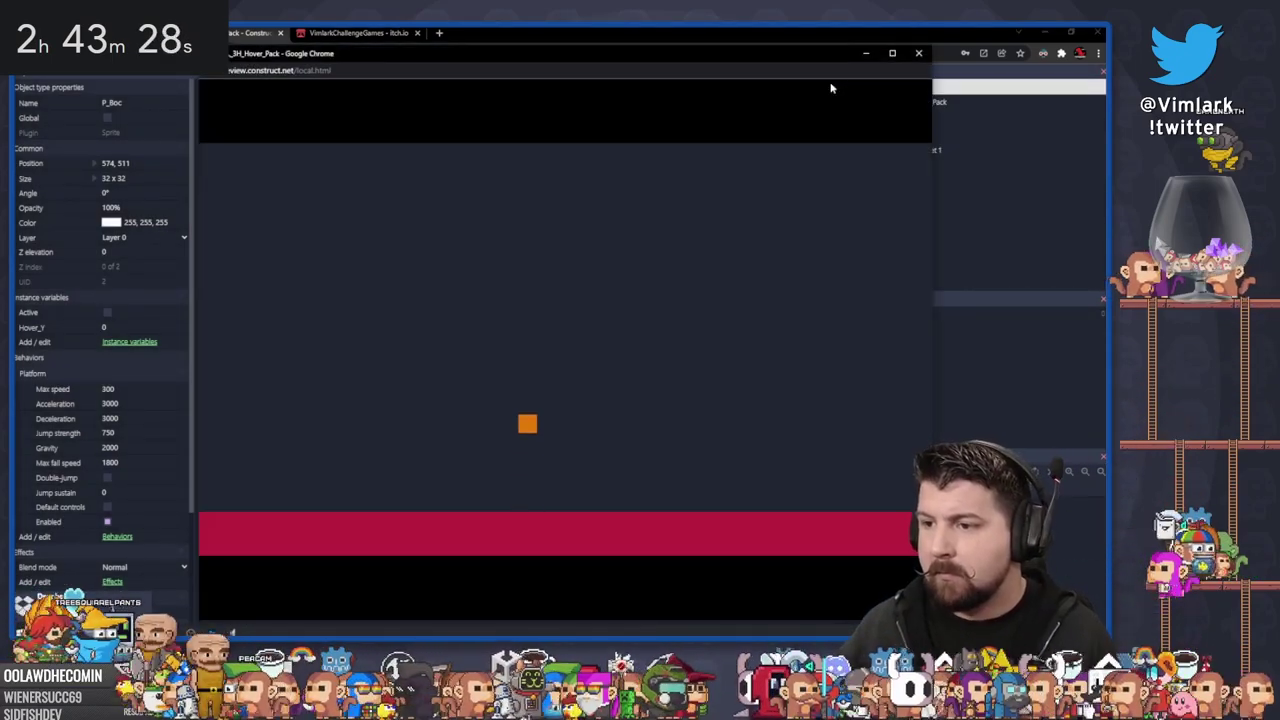
key("Left")
key("Right")
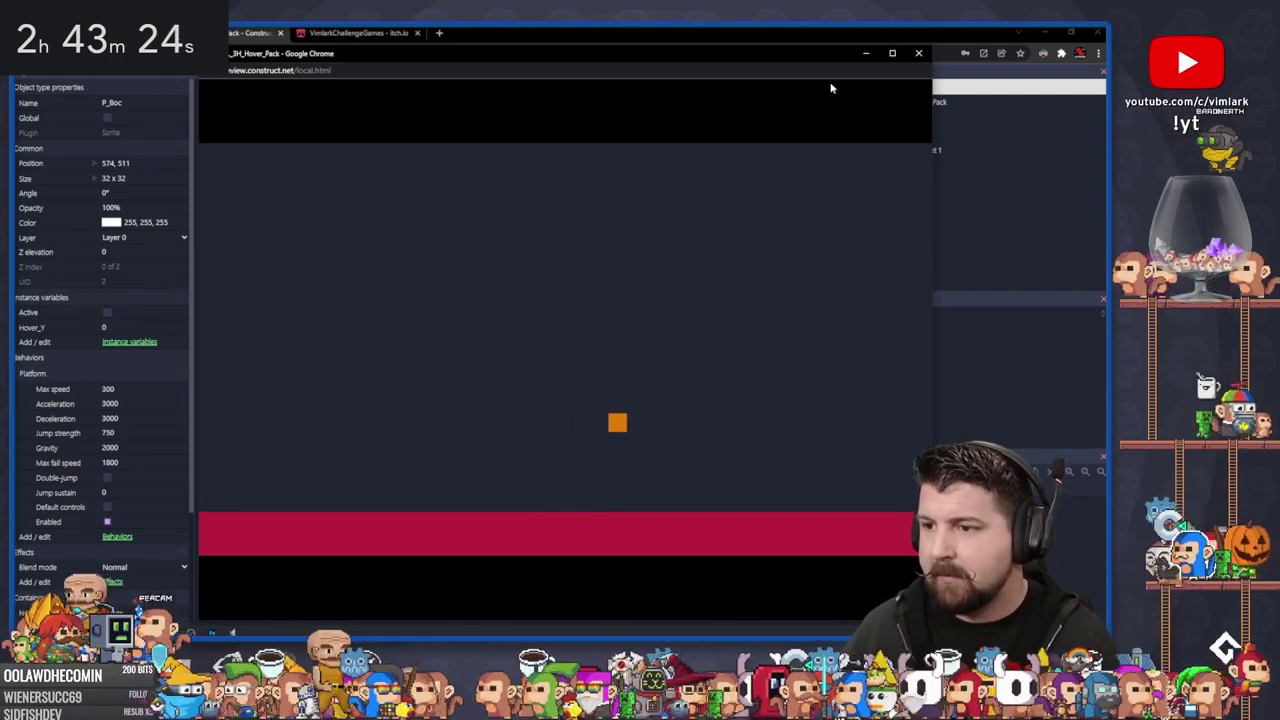
key("Up")
key("Right")
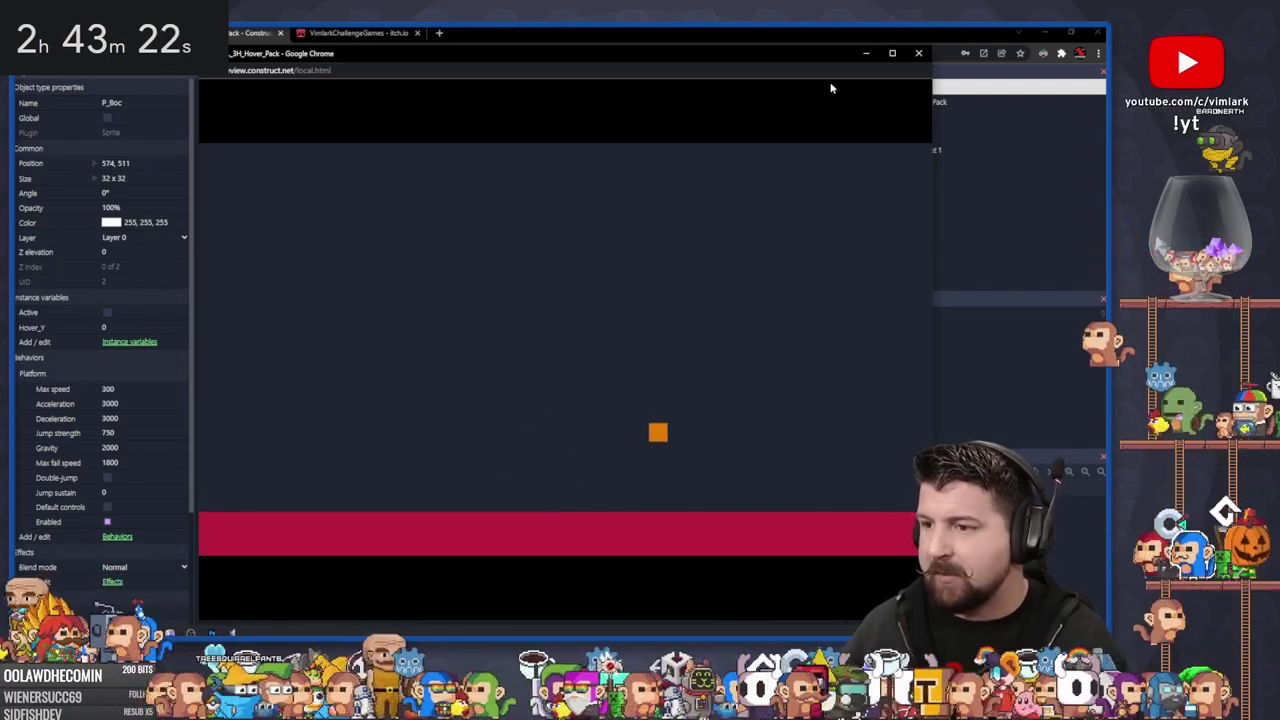
key("Left")
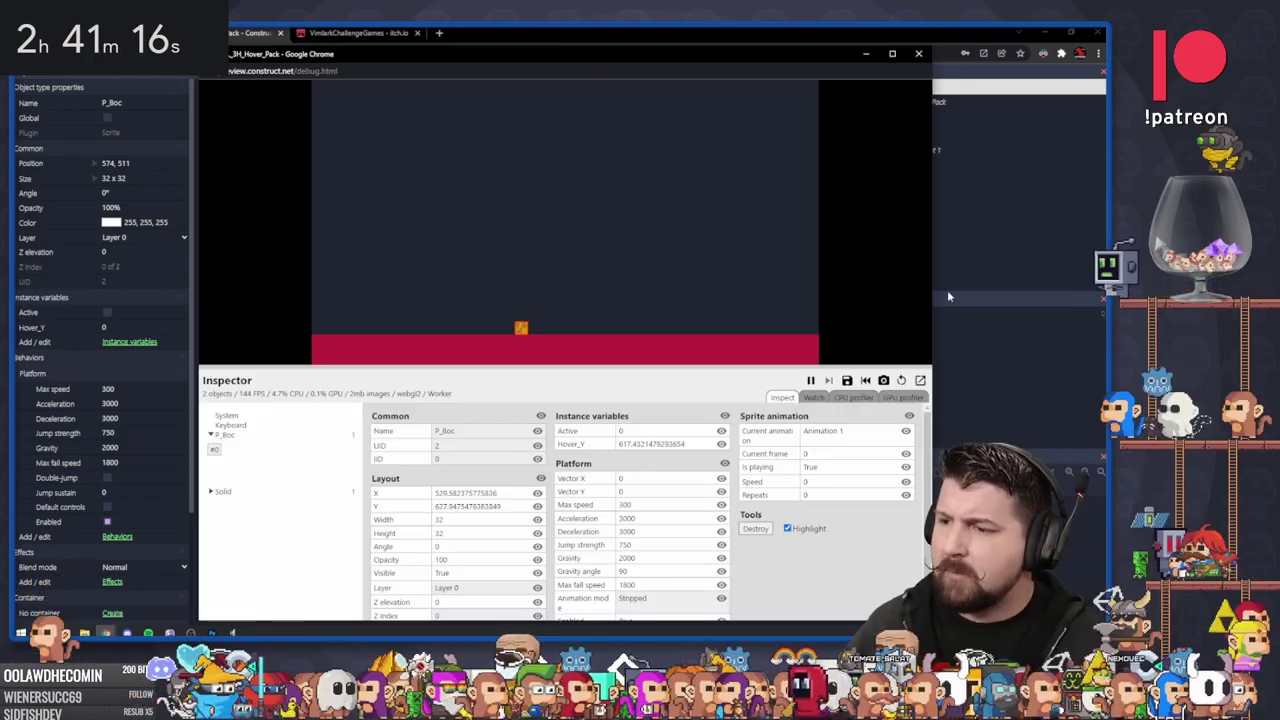
Test P_Boc's jump and sideways hover movement in the running game, watching its Active and Hover_Y variables in the debugger
key("Up")
key("Right")
key("Left")
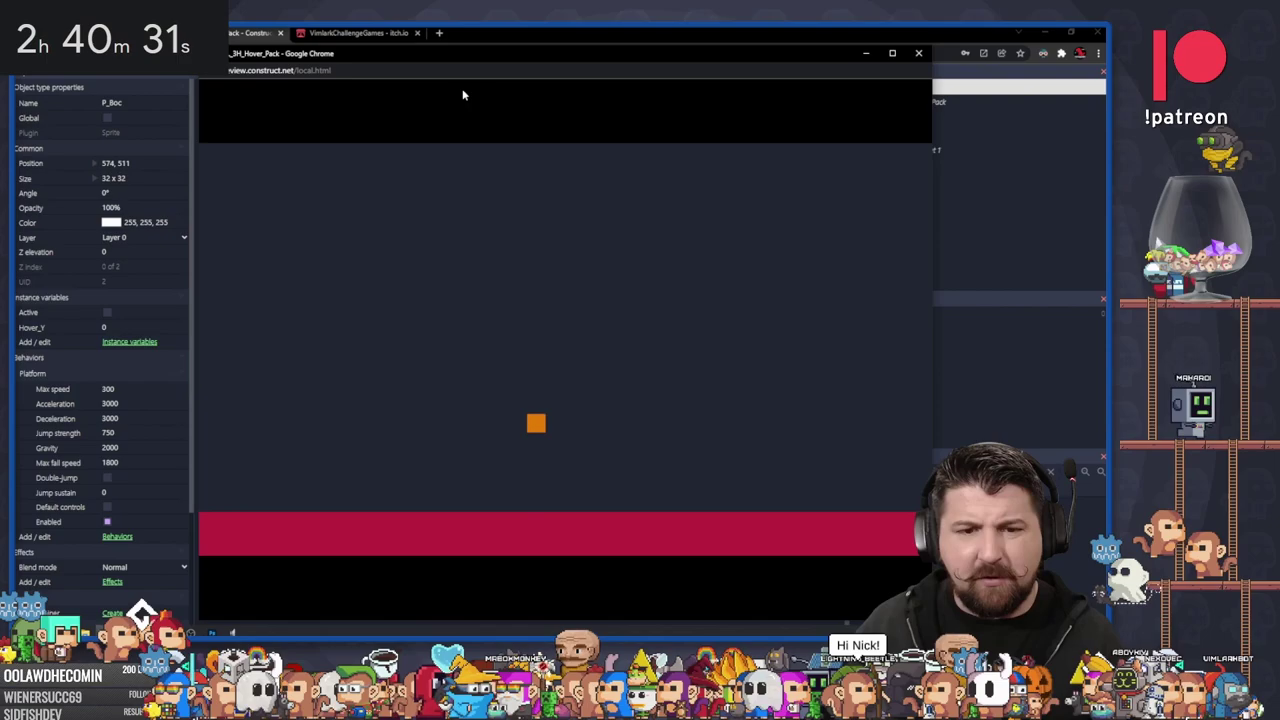
key("Right")
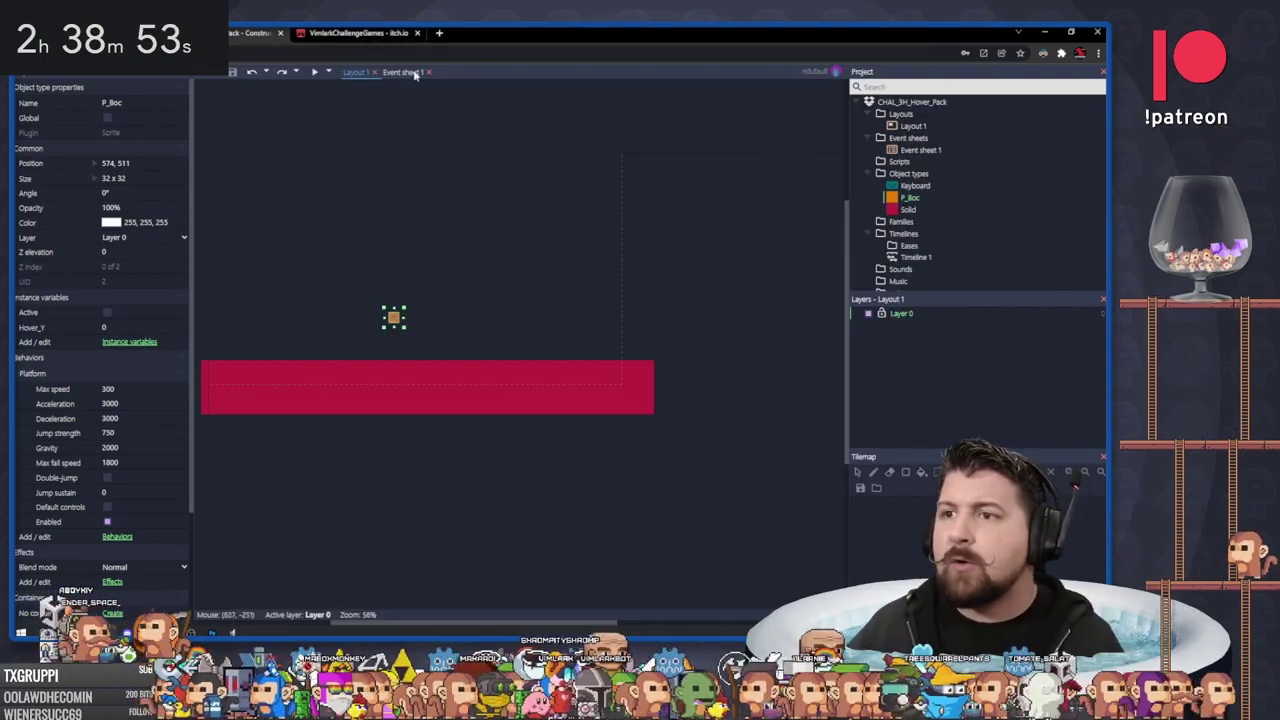
Review the hover logic in Event sheet 1, test P_Boc's sideways movement in the preview, and return to Layout 1
left_click(413, 73)
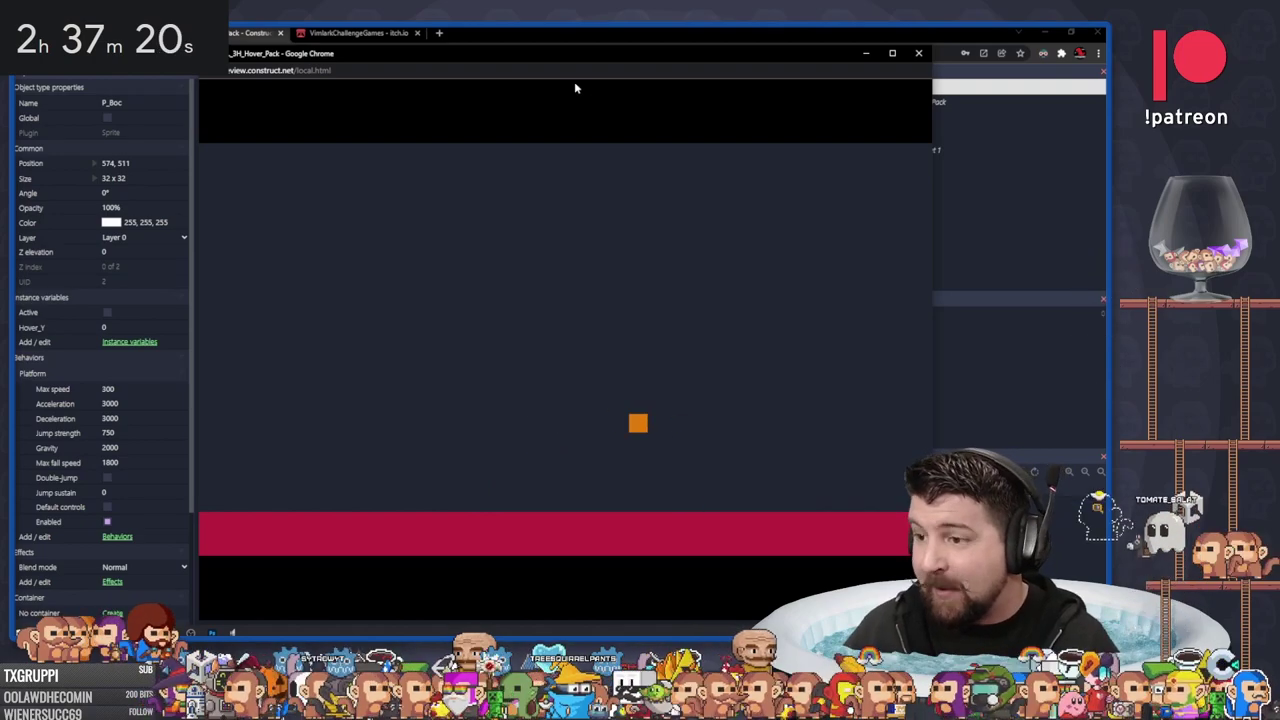
key("Right")
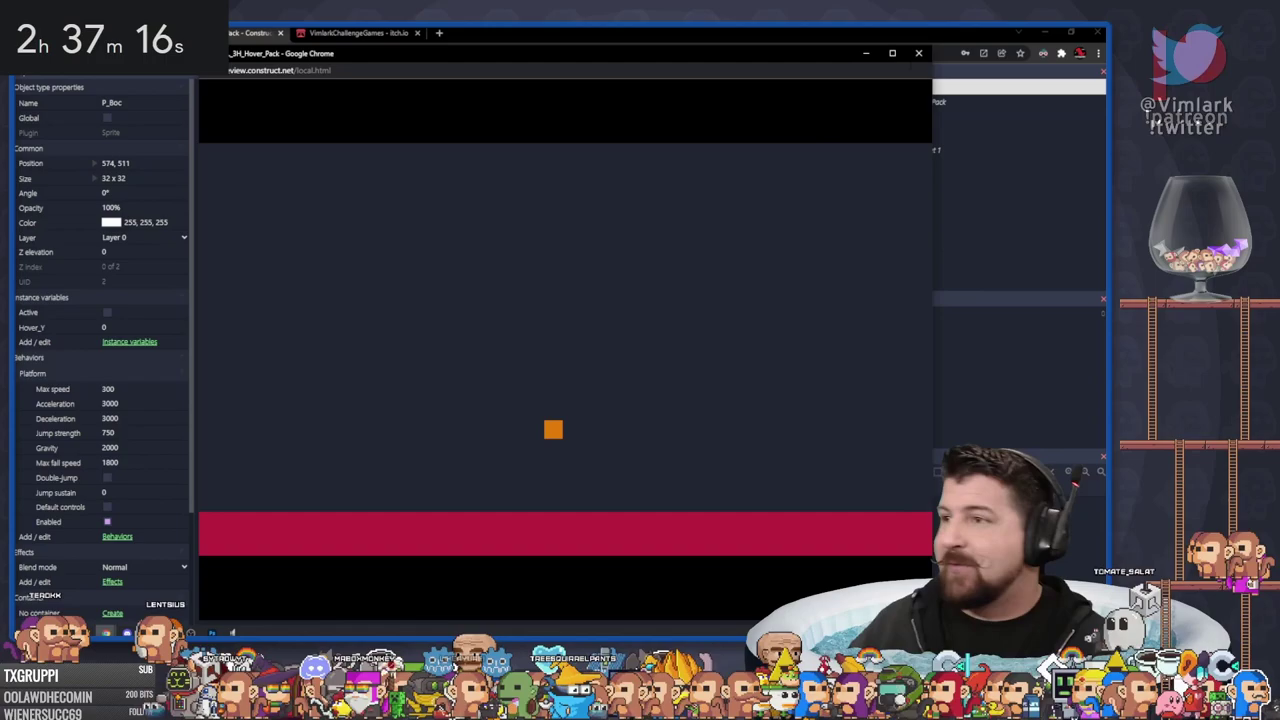
left_click(918, 53)
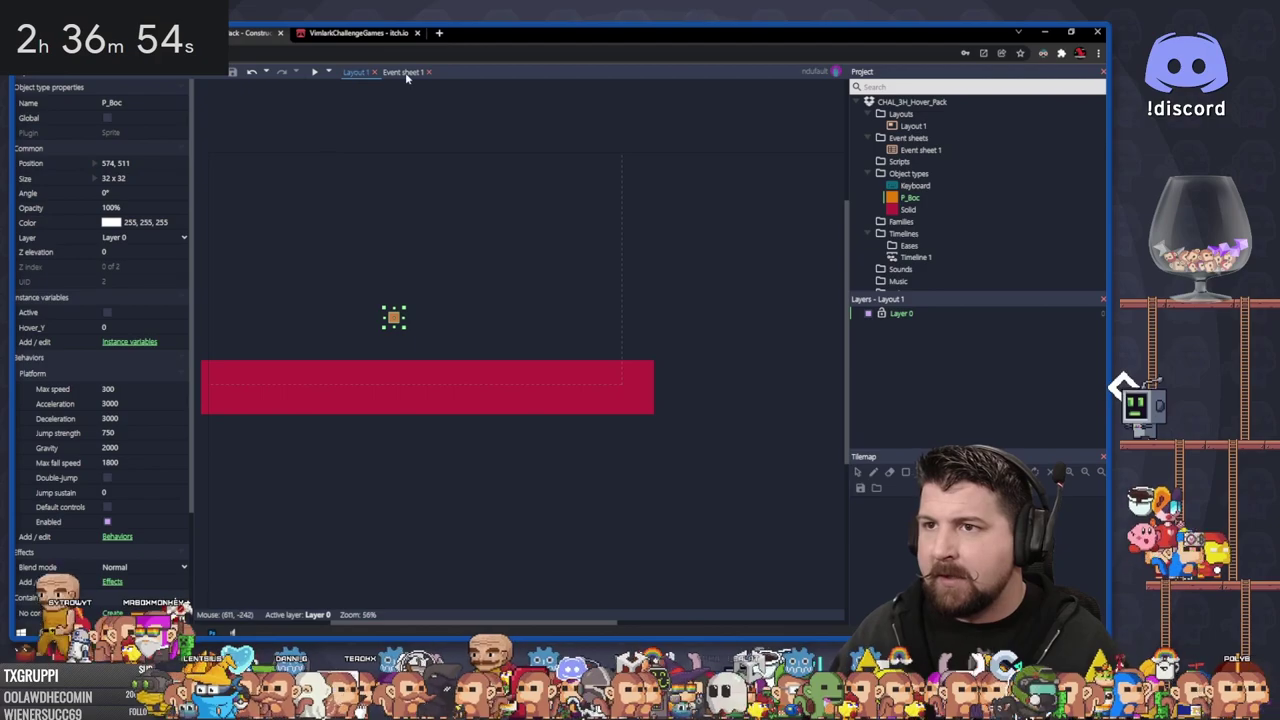
left_click(403, 72)
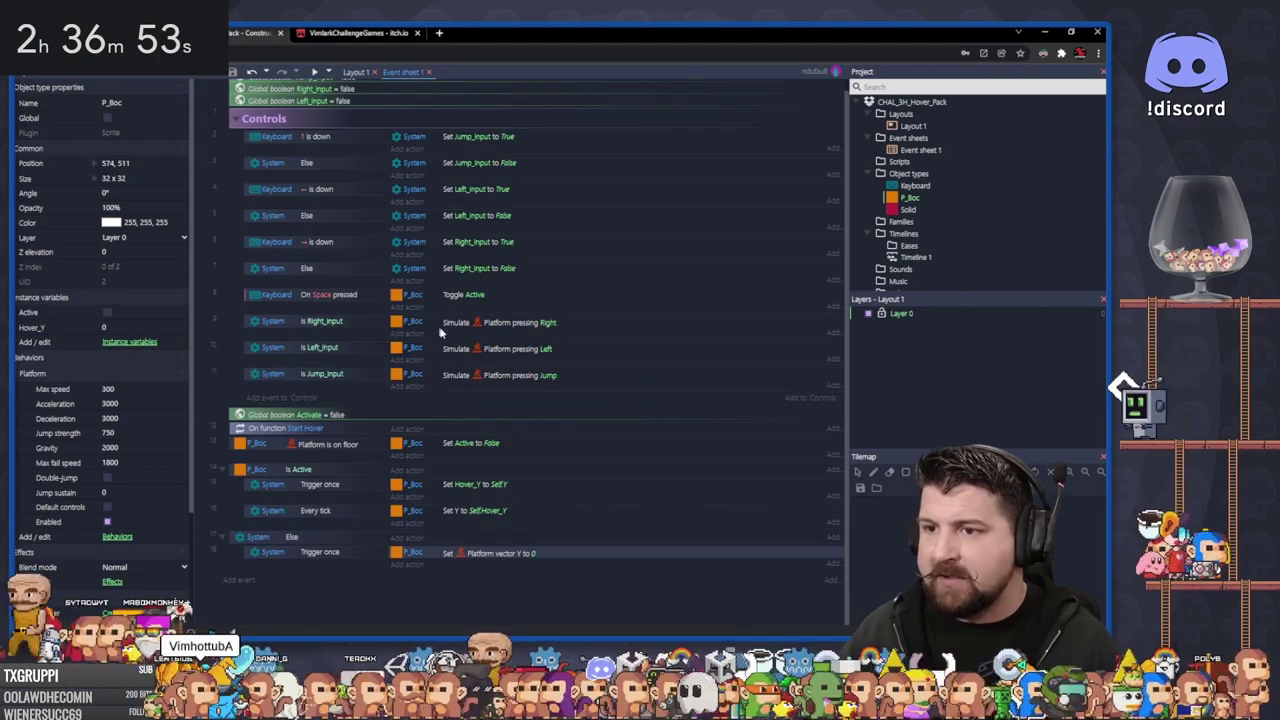
left_click(357, 72)
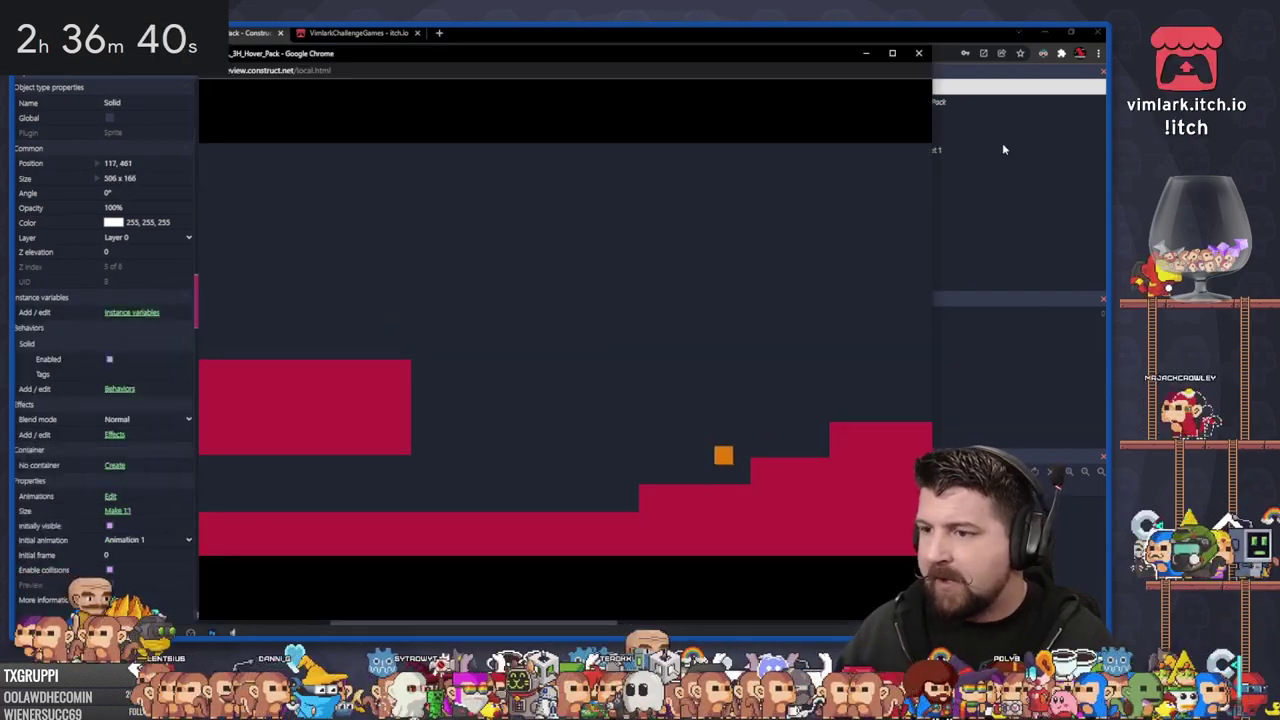
Playtest P_Boc moving, jumping and hovering across the stepped platforms and the raised block in the preview
key("Left")
key("Up")
key("Right")
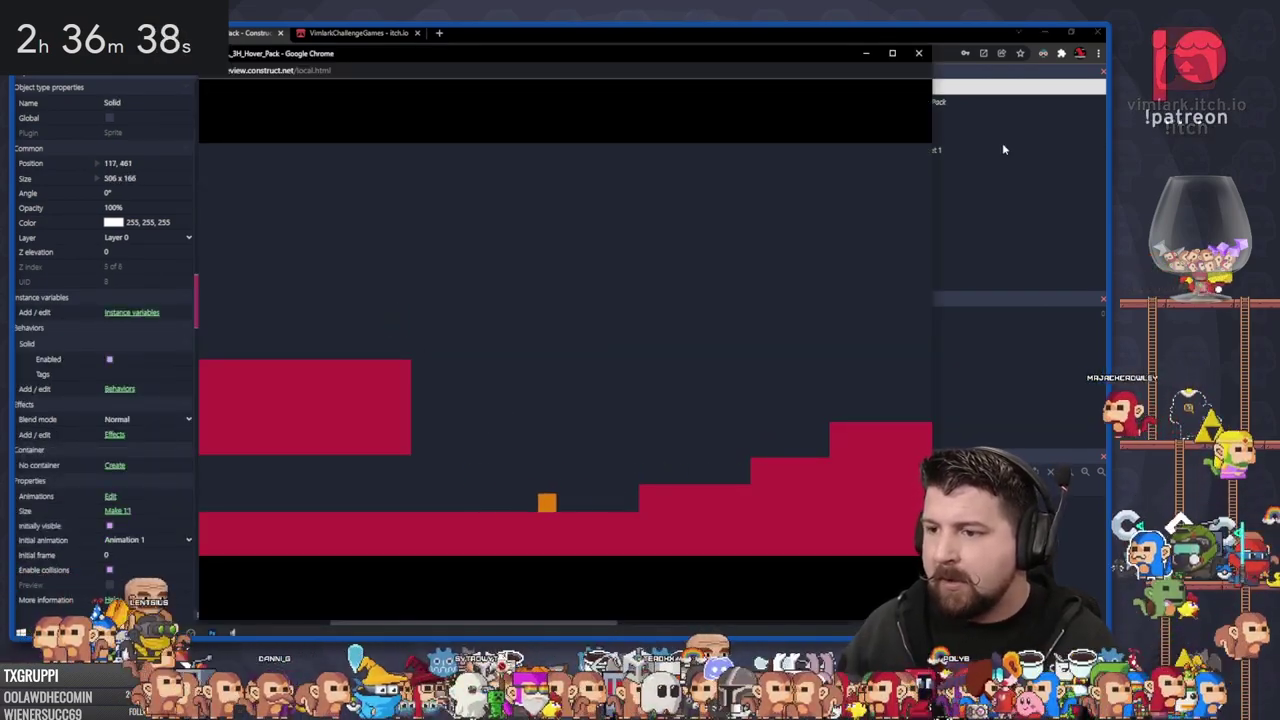
key("Up")
key("Right")
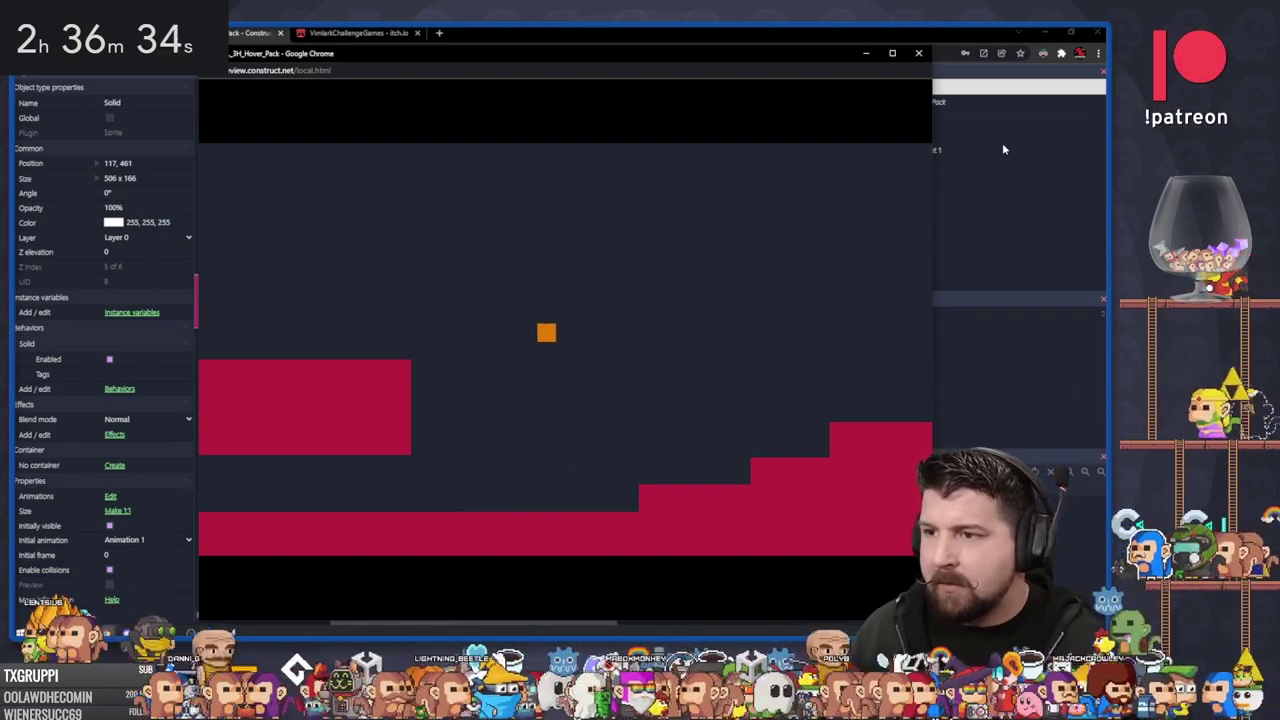
key("Left")
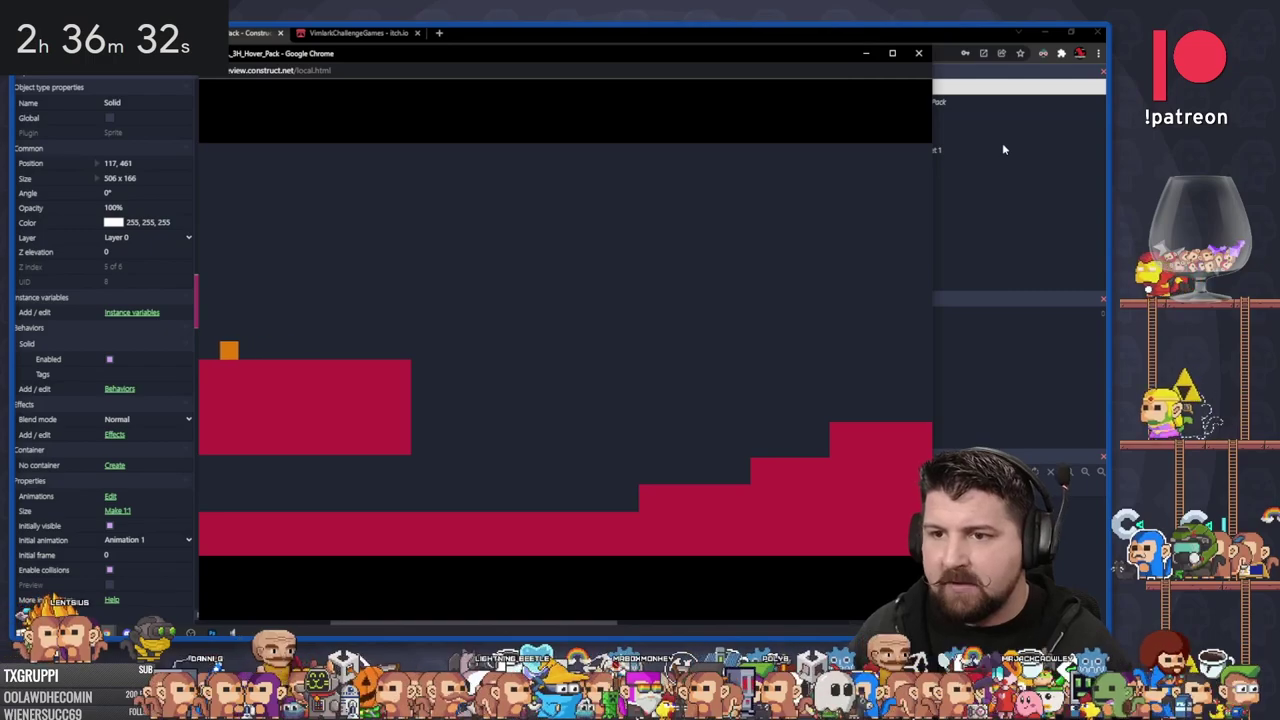
key("Right")
key("Up")
key("Right")
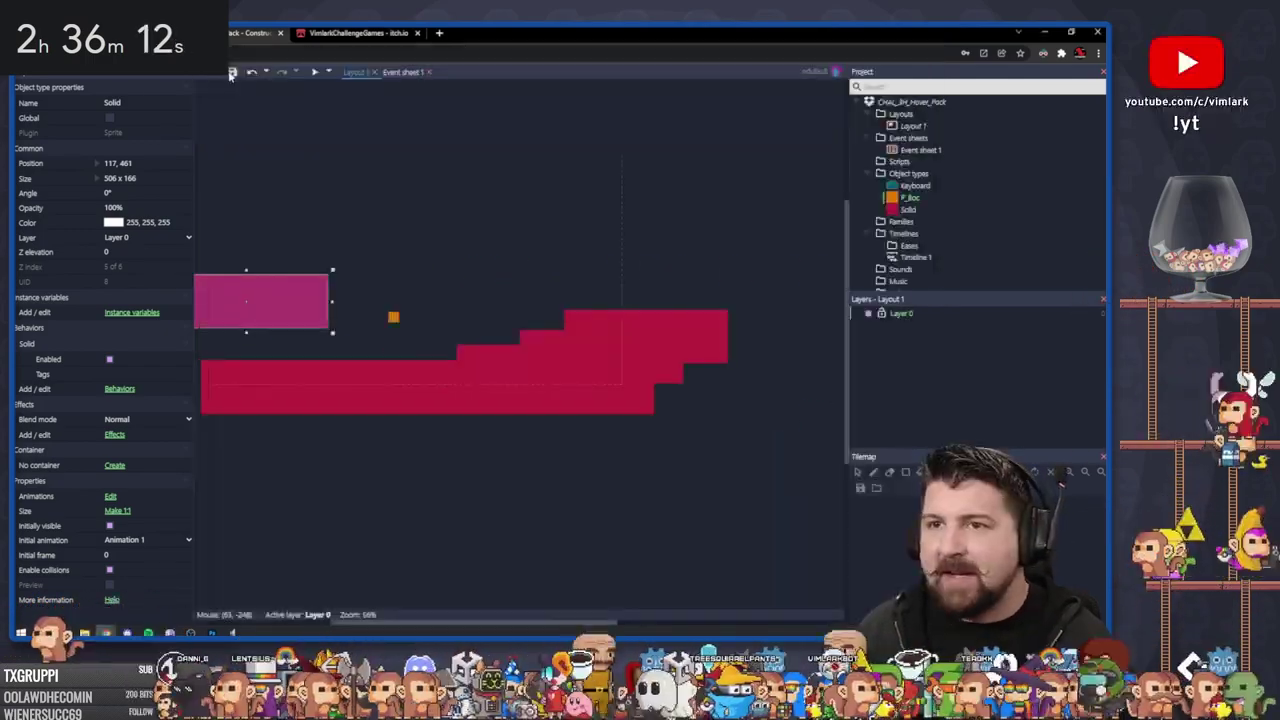
Save the project and move the long Solid platform down near the layout's lower edge, at about 719, 1373
left_click(232, 72)
scroll(407, 356, "down", 2, "ctrl")
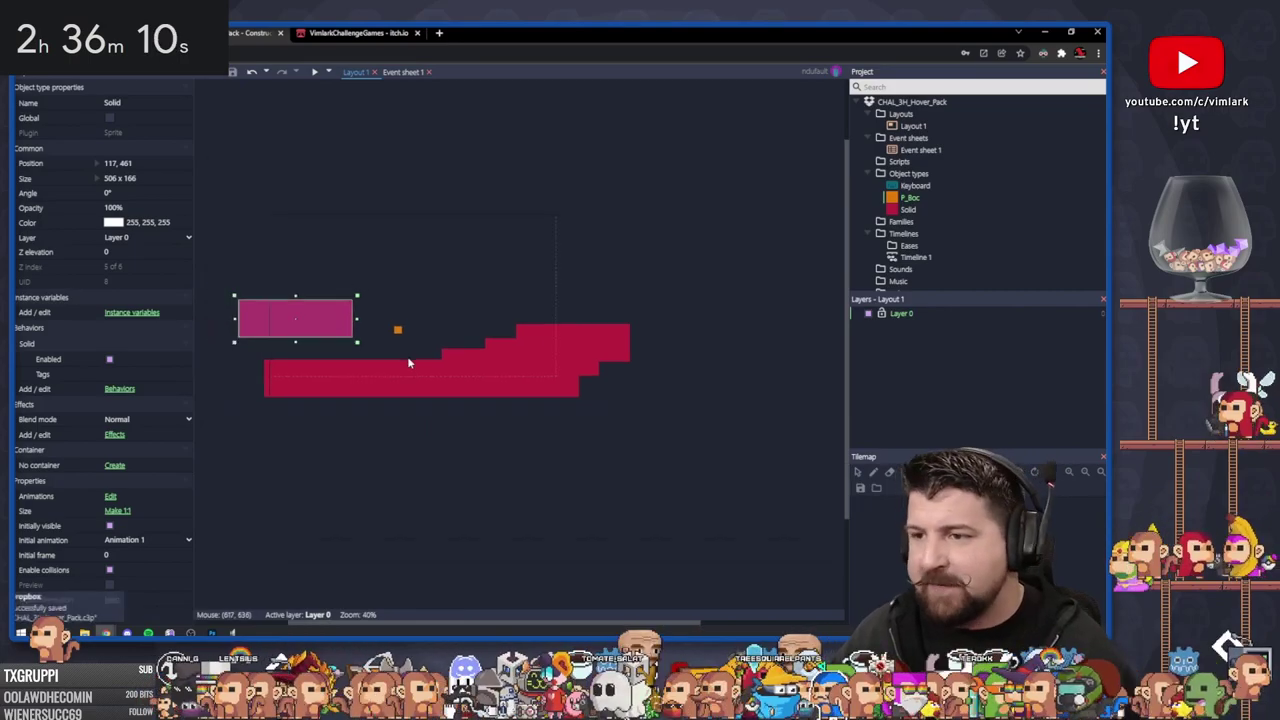
left_click(466, 393)
left_click_drag(466, 393, 477, 529)
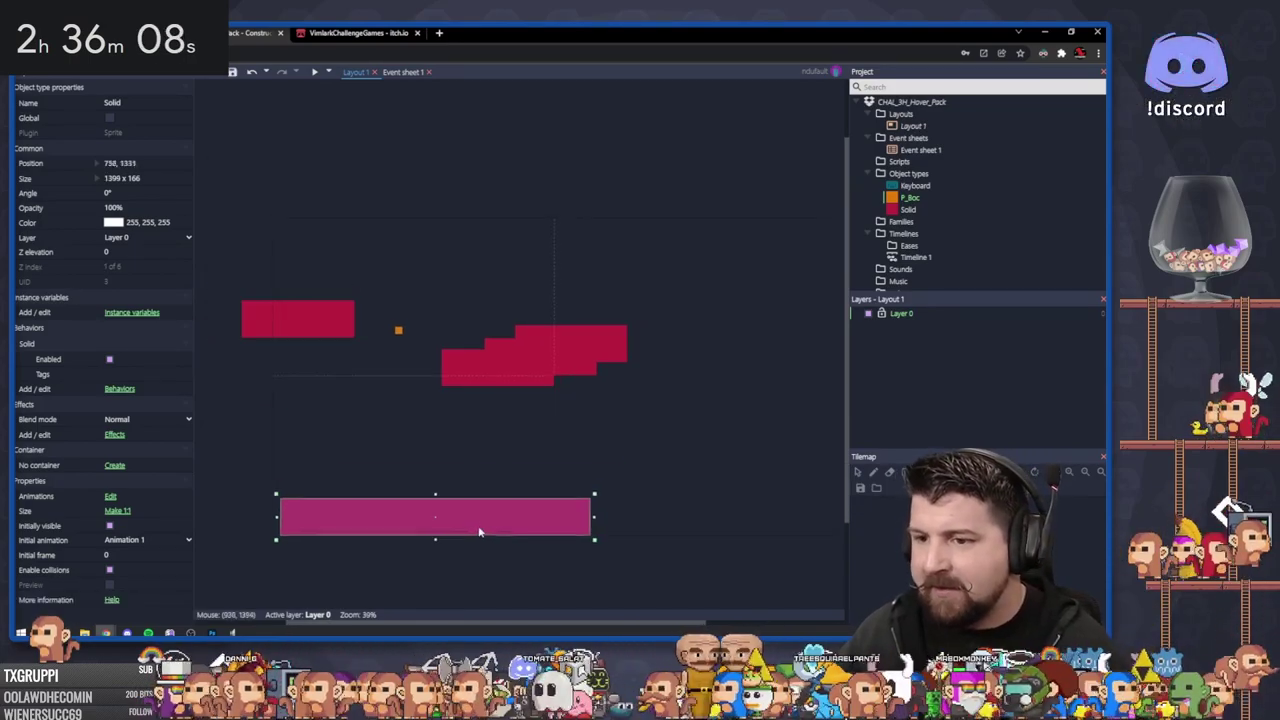
scroll(565, 416, "down", 2, "ctrl")
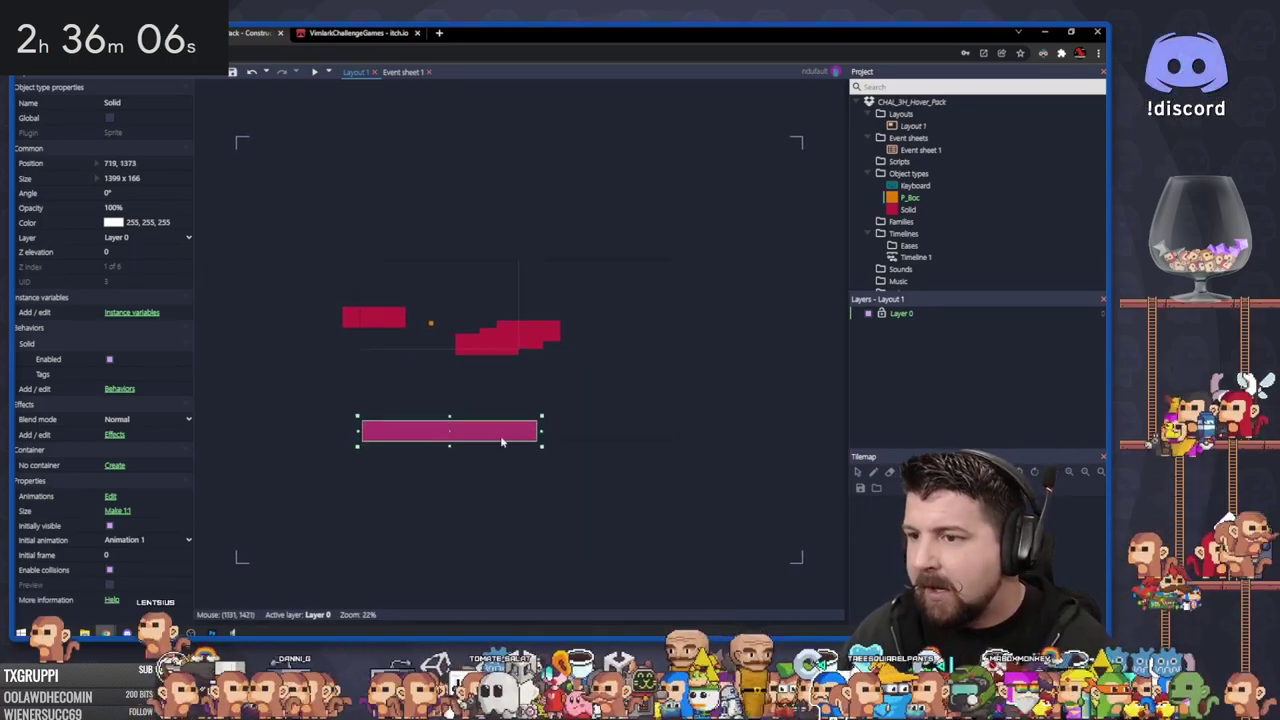
Widen the long lower Solid platform to 2800 x 166 and move the stepped Solid blocks down onto it
left_click_drag(502, 441, 711, 439)
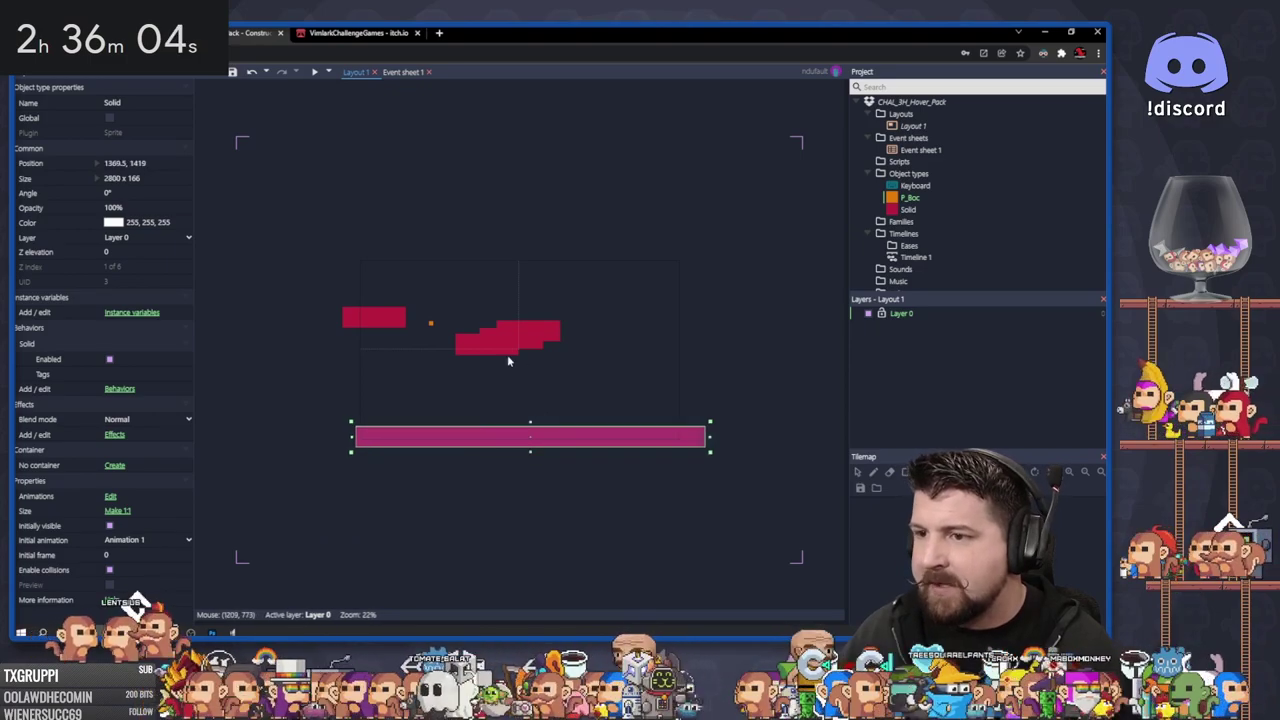
left_click_drag(502, 348, 578, 418)
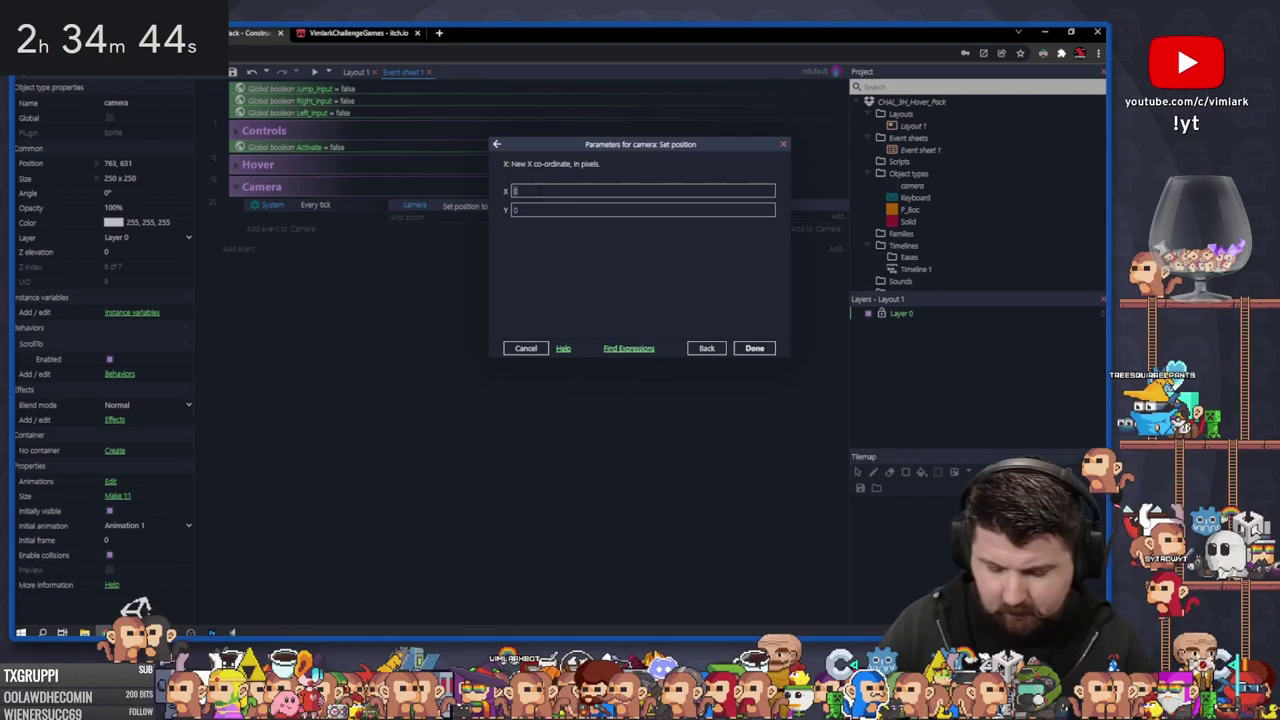
Begin a lerp expression for the X coordinate in the camera's Set position action
type("lerp")
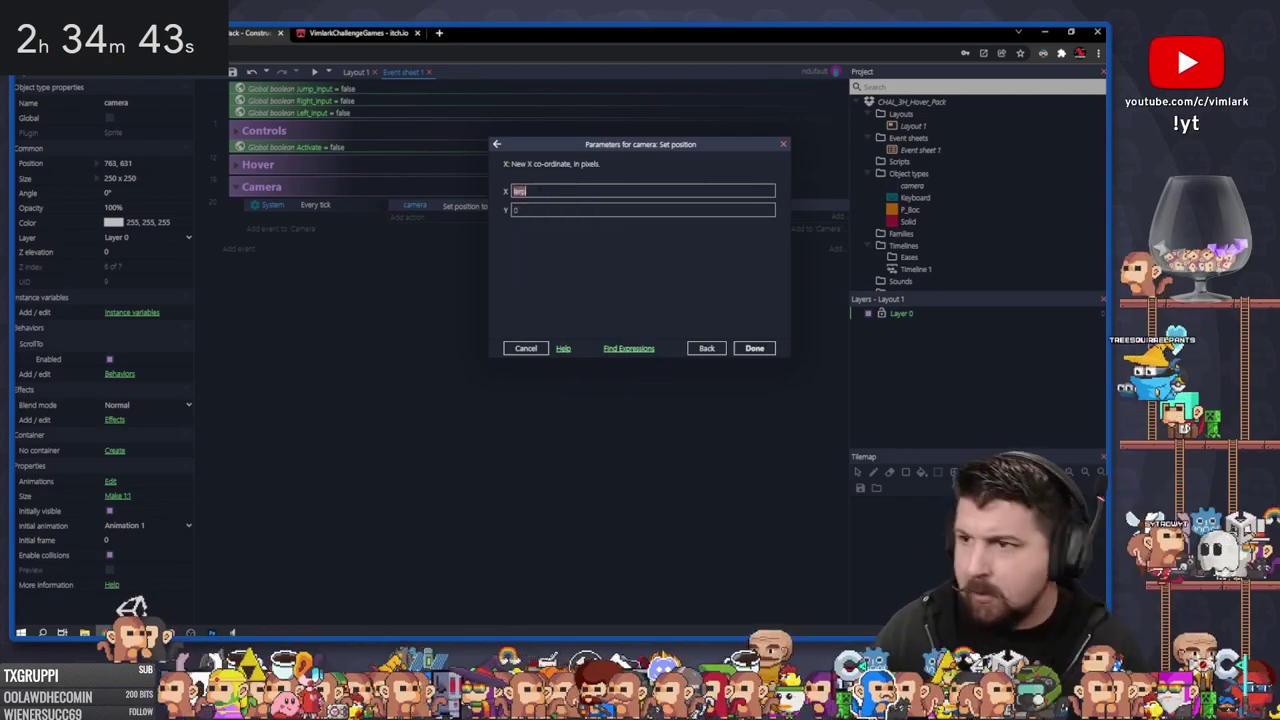
type("lerp(c")
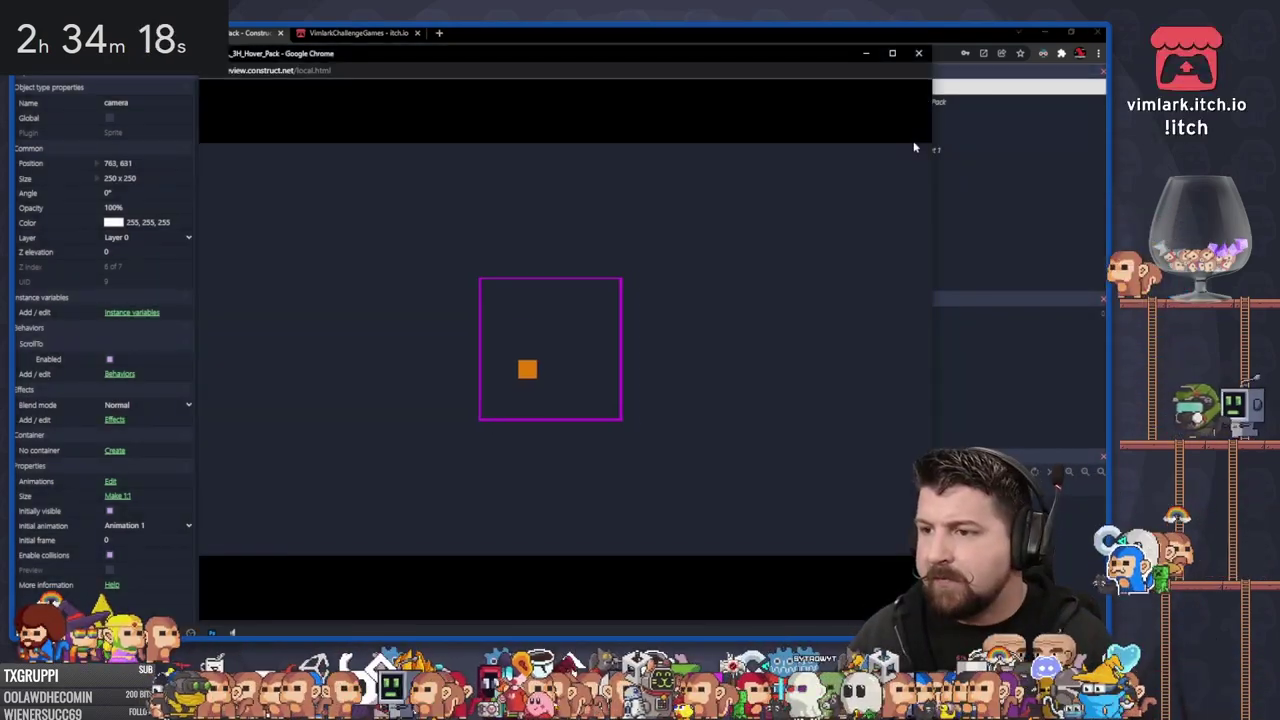
Playtest how the camera follows P_Boc running and jumping across the platforms and steps, and close the preview
key("Right")
key("Up")
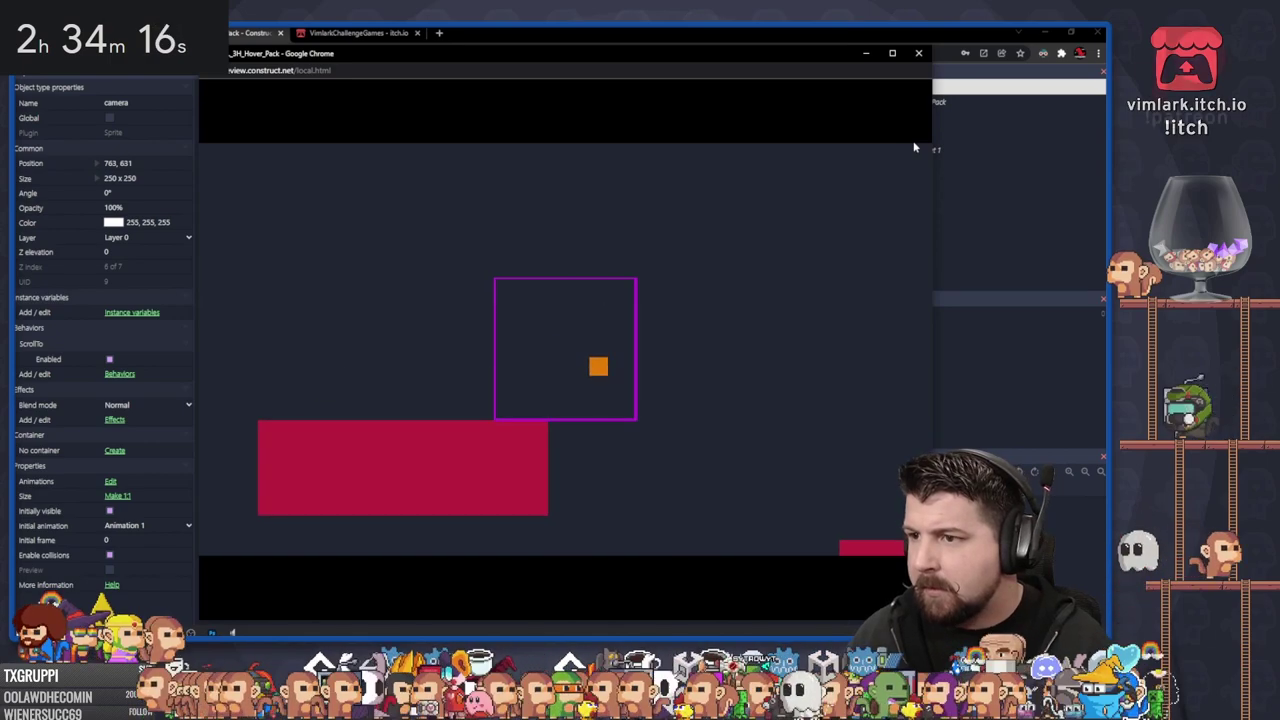
key("Up")
key("Right")
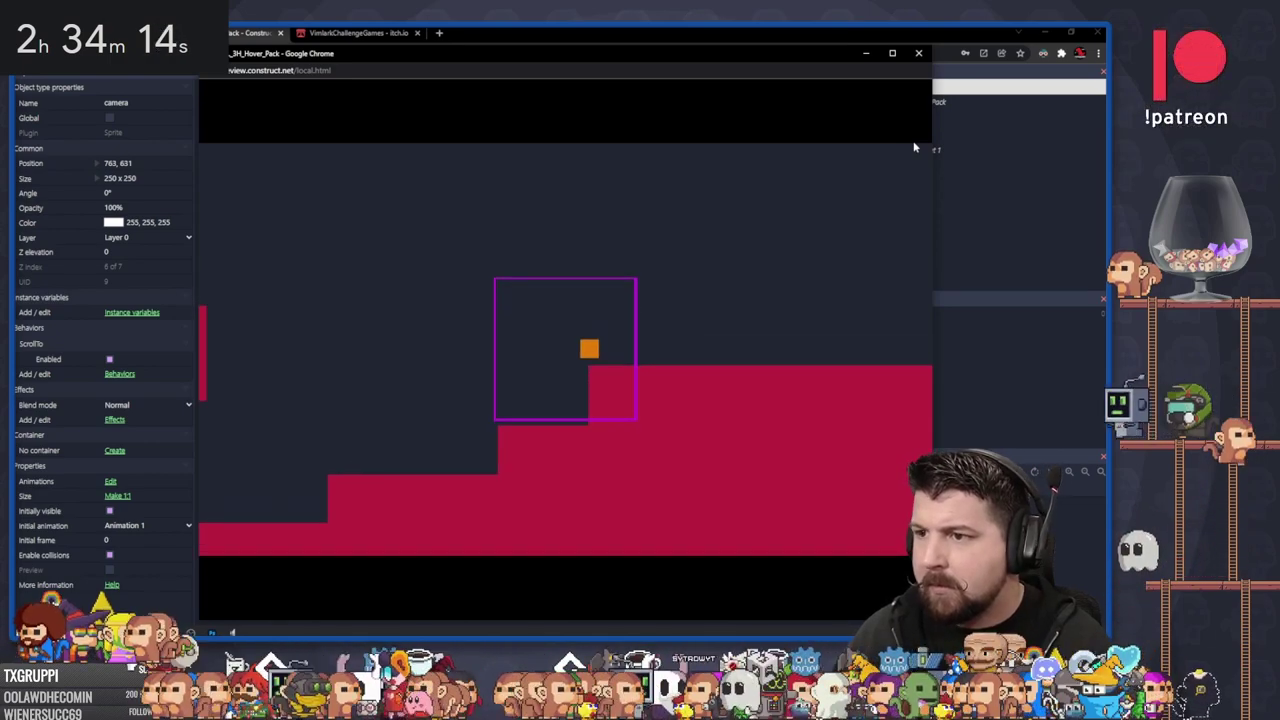
key("Up")
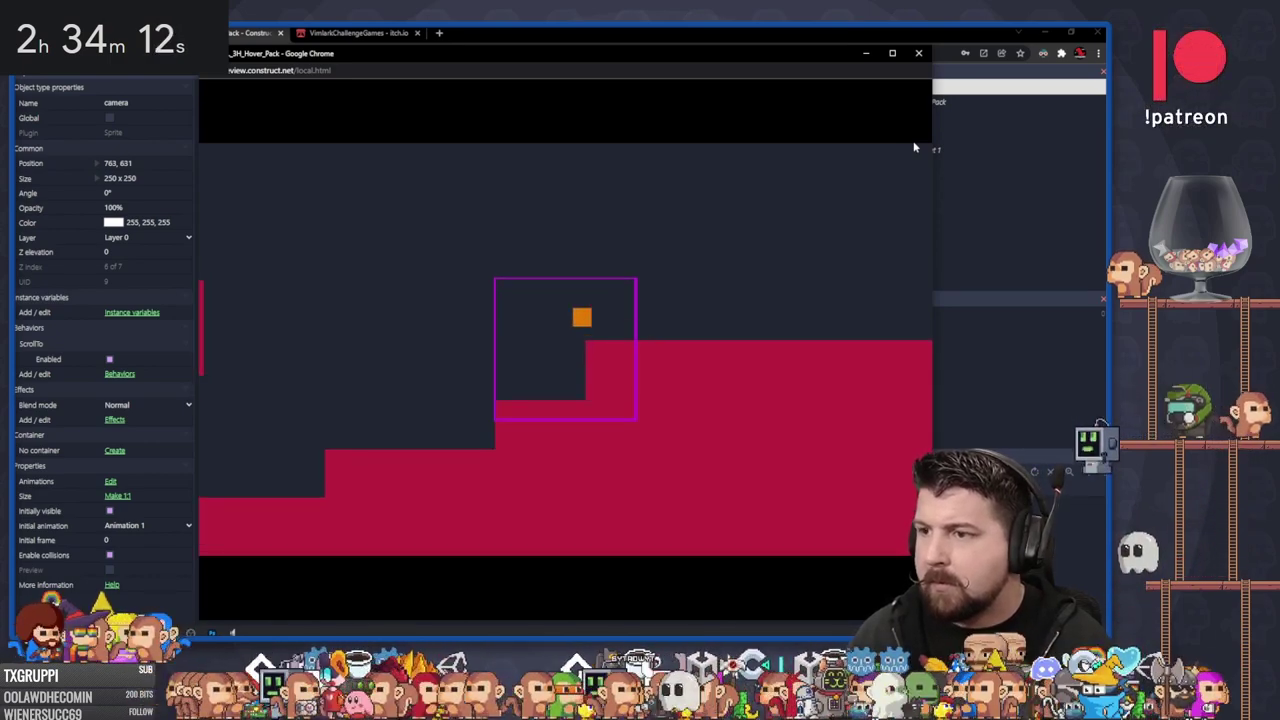
key("Left")
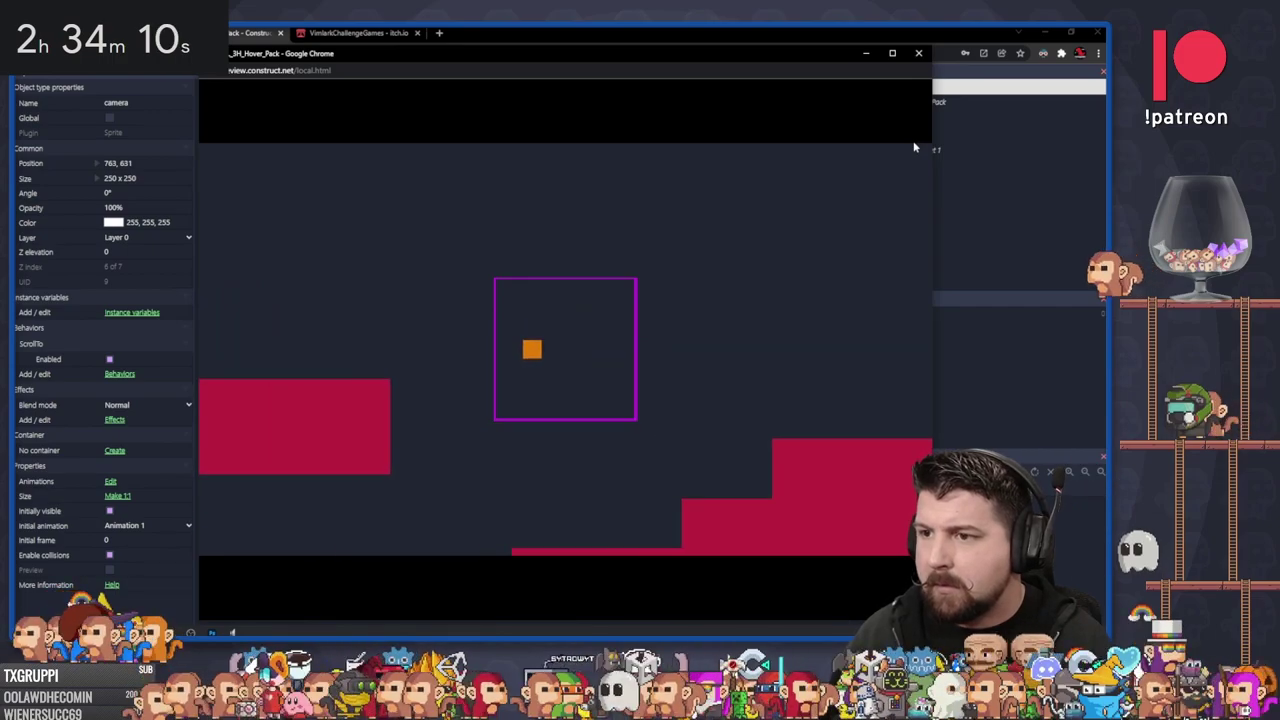
key("Right")
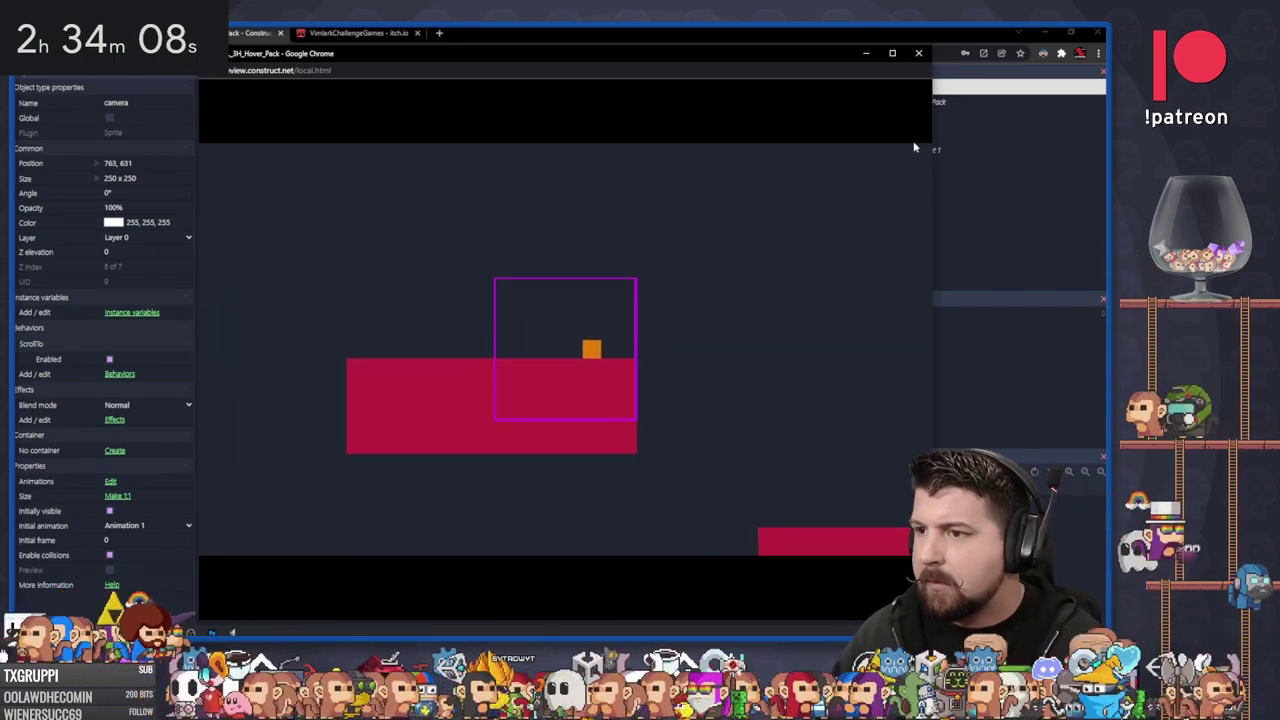
left_click(918, 53)
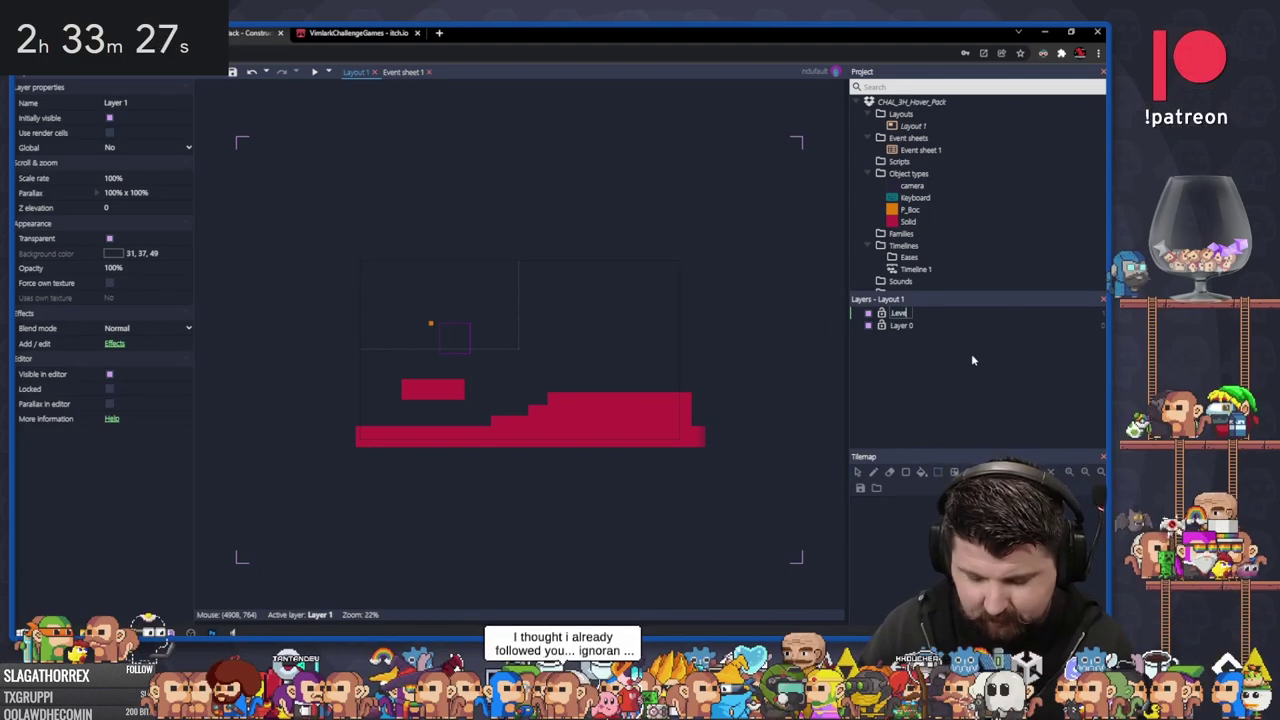
Bring up the options for Layer 0
right_click(901, 328)
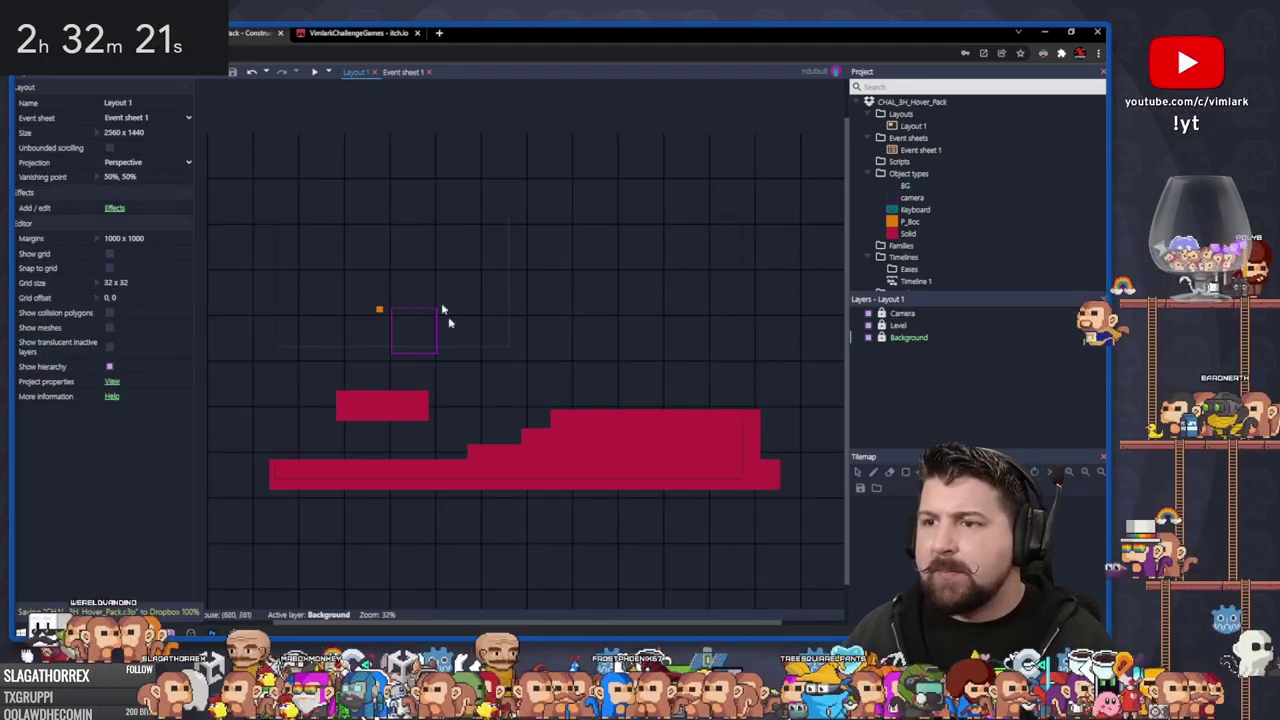
Add a BouncePad sprite to Layout 1 between the raised block and the steps, and start resizing its image canvas
double_click(451, 423)
scroll(570, 300, "down", 3)
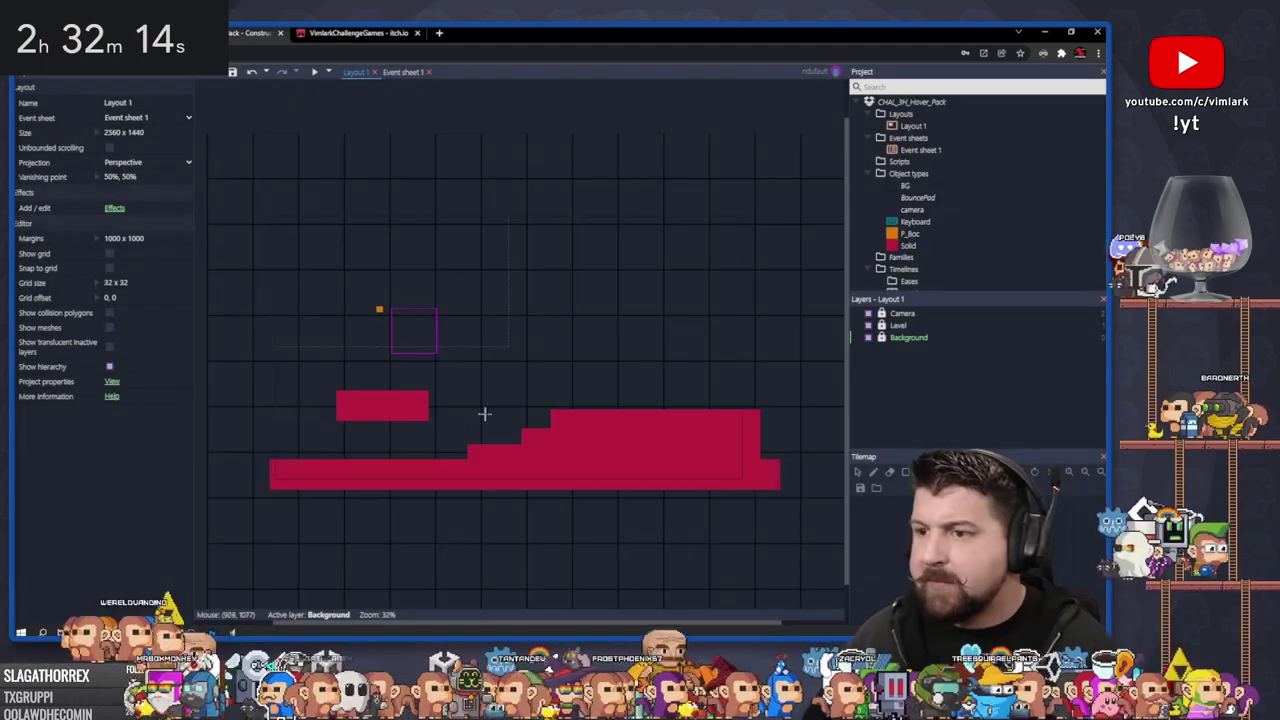
left_click(486, 414)
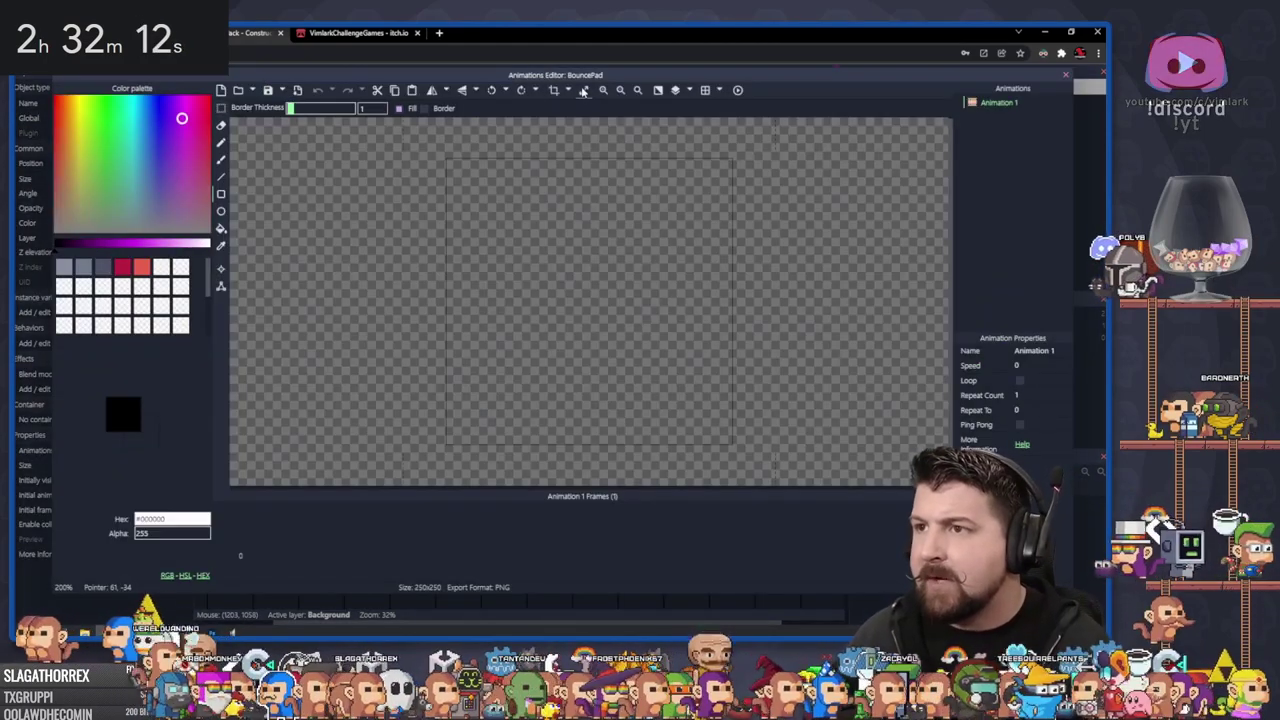
left_click(583, 91)
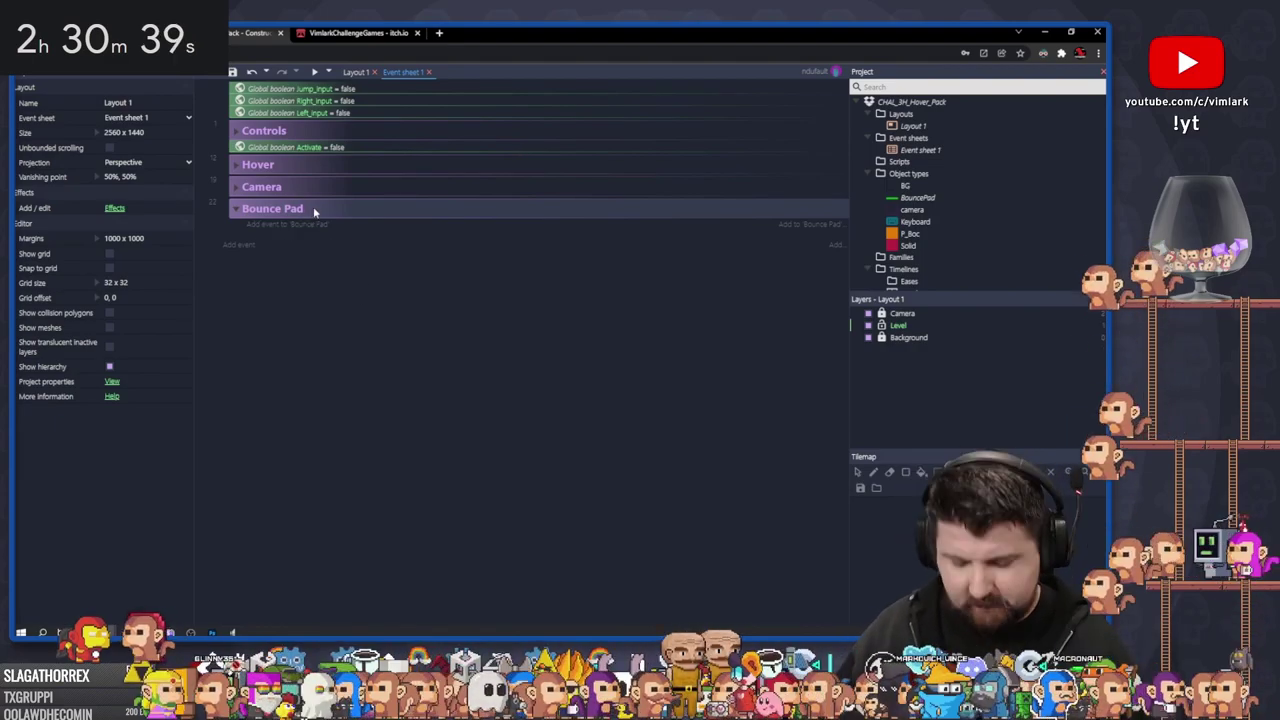
Add an event to the Bounce Pad group with the P_Boc condition On collision with BouncePad
left_click(310, 222)
double_click(667, 150)
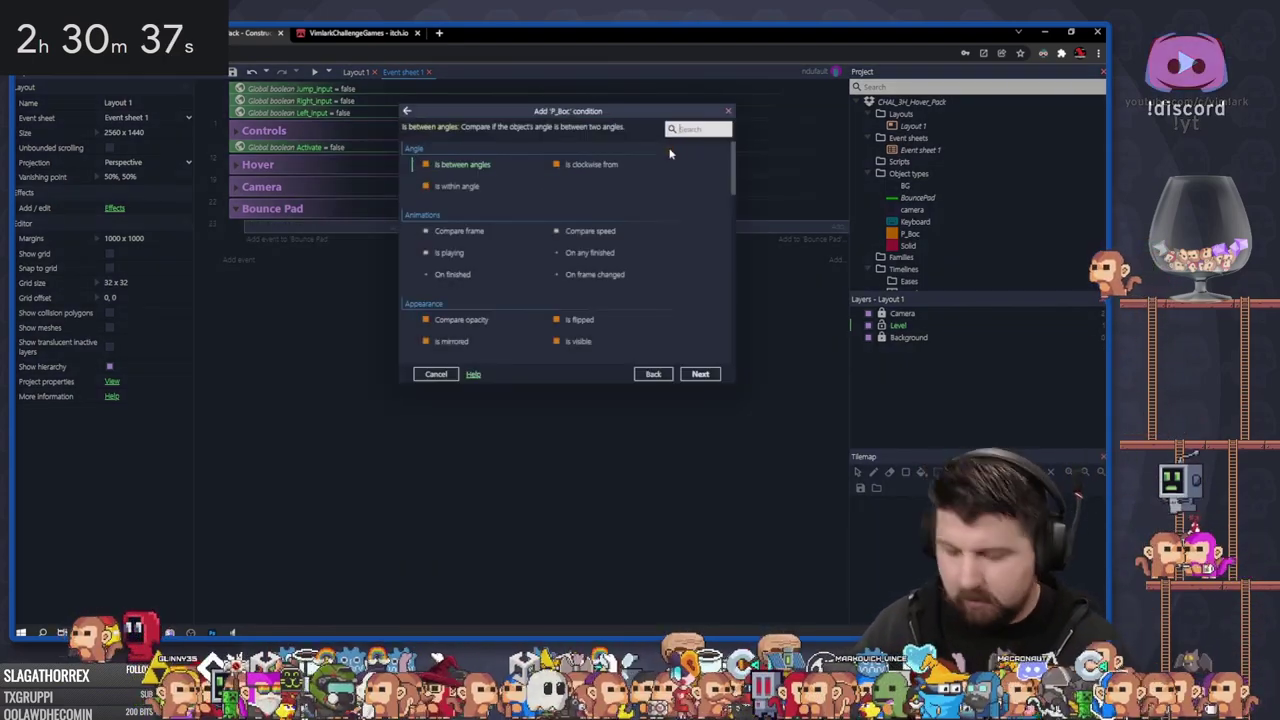
type("on coll")
key("Return")
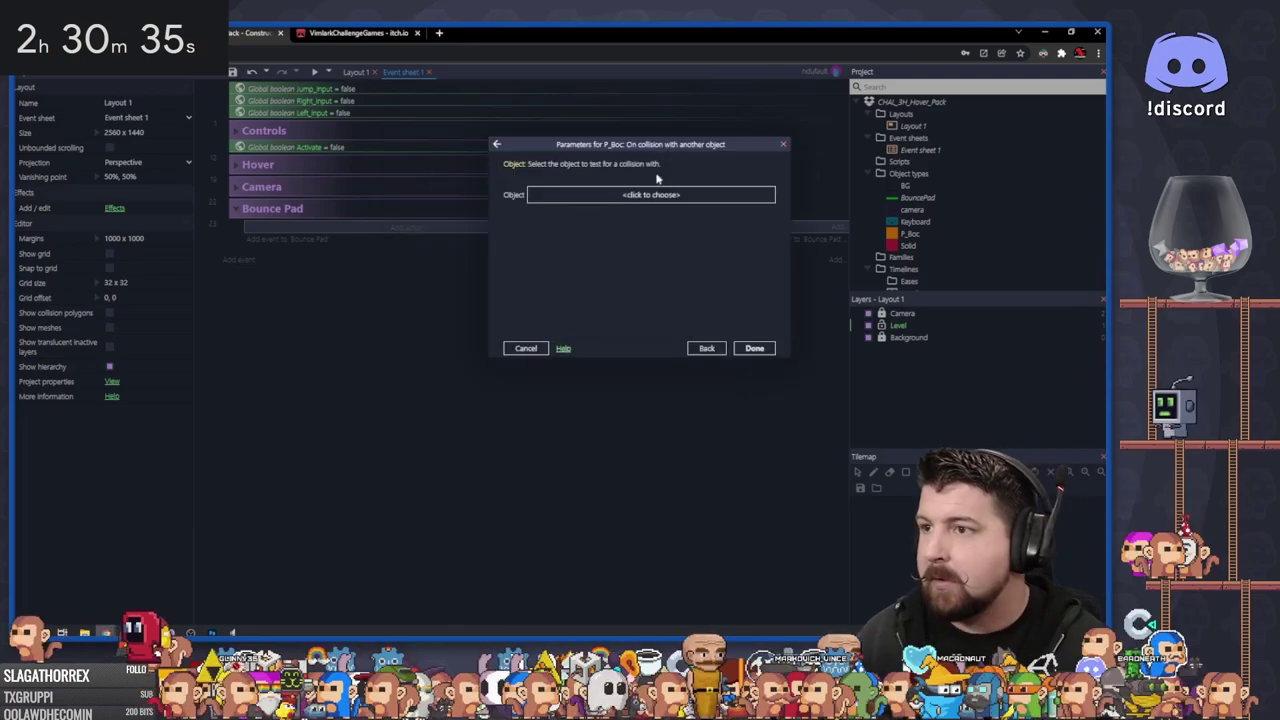
left_click(648, 195)
double_click(582, 285)
key("Return")
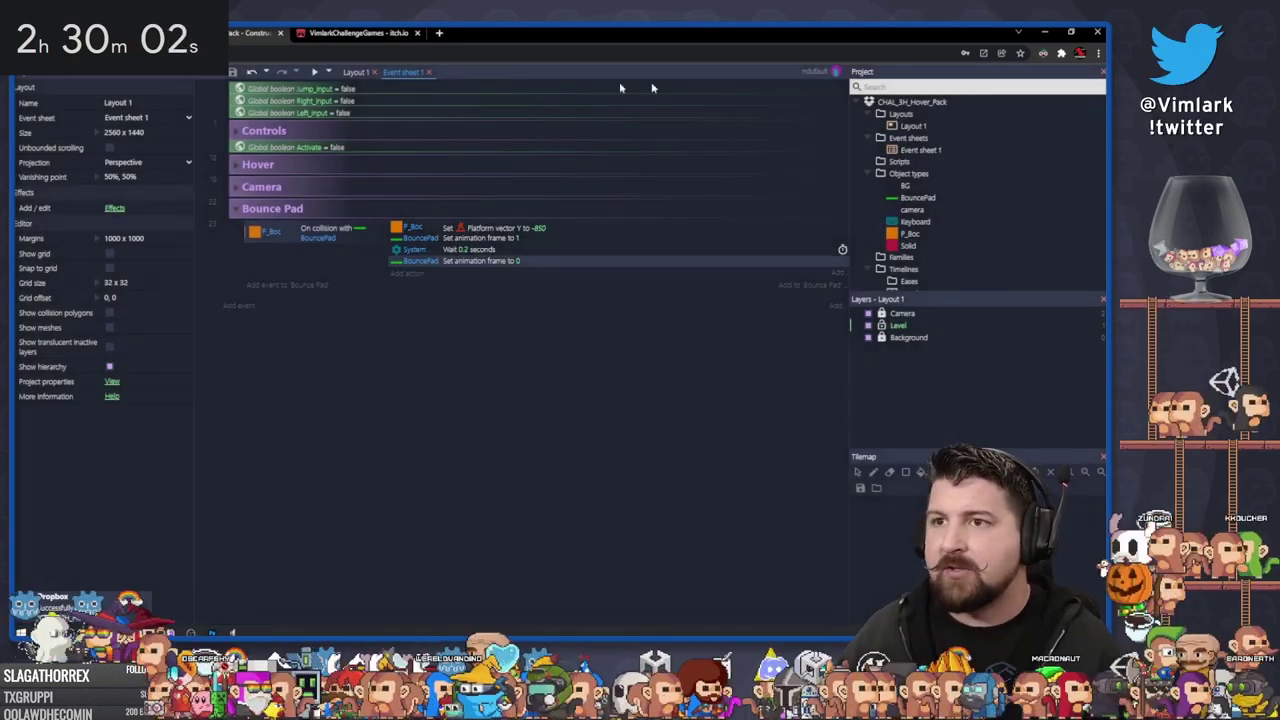
Playtest P_Boc running onto the bounce pad and close the preview
key("F5")
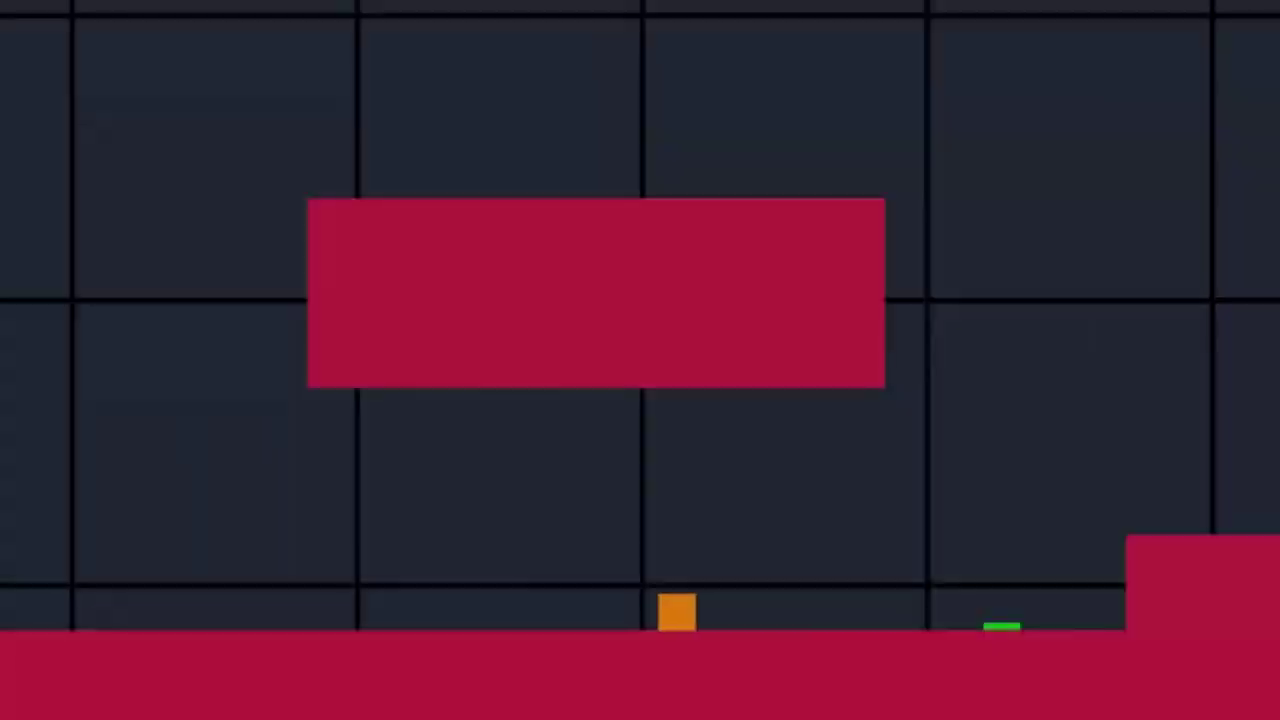
key("Right")
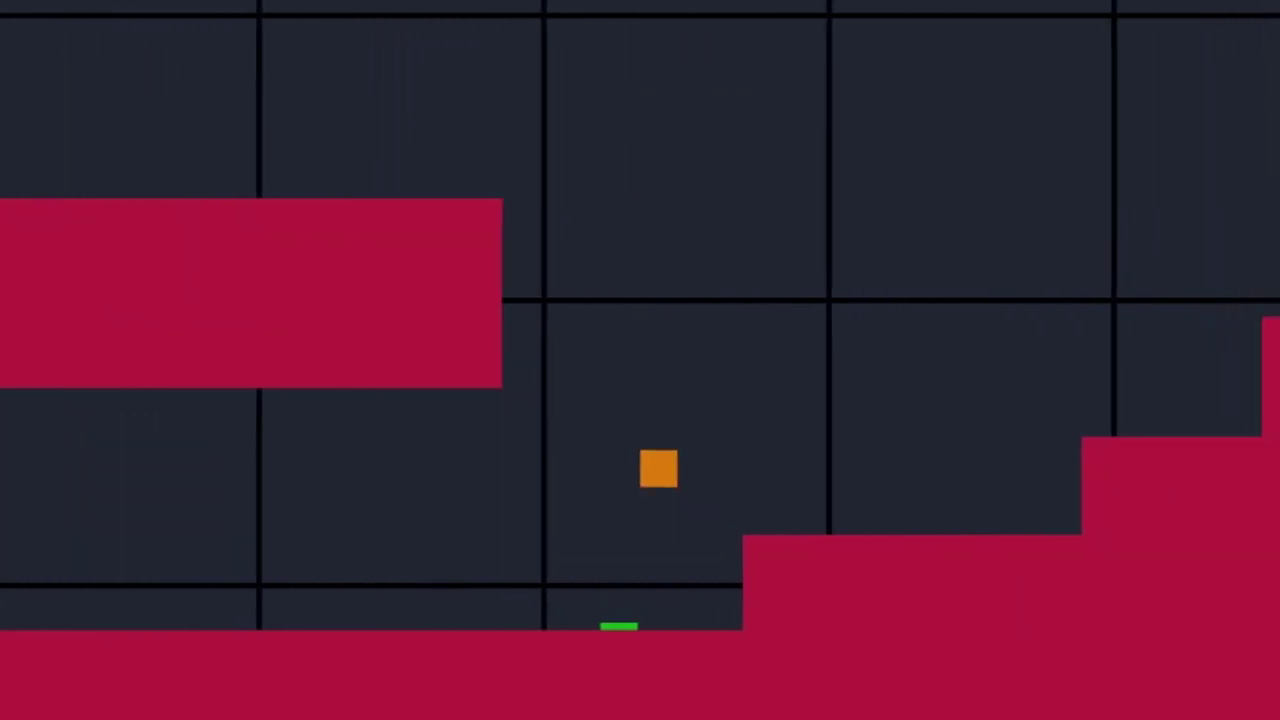
left_click(918, 52)
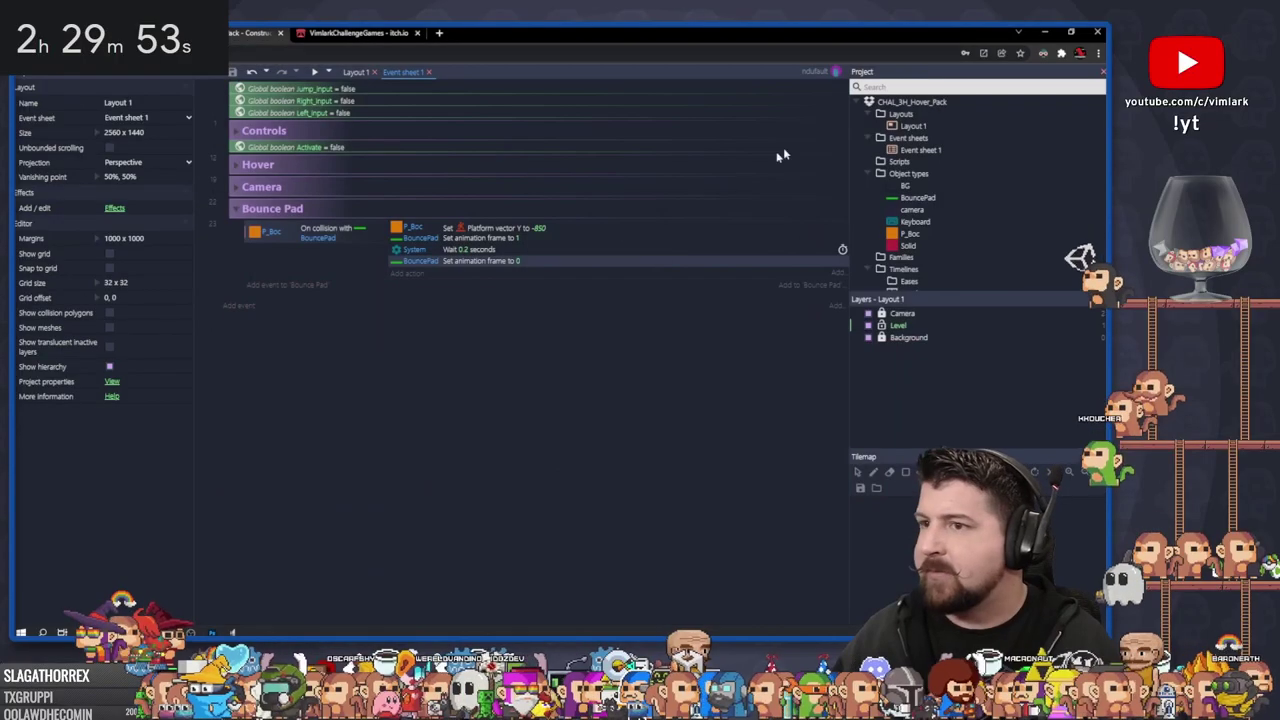
Set the Platform vector Y in the bounce pad event to -1000 and test the bounce in the preview
double_click(520, 235)
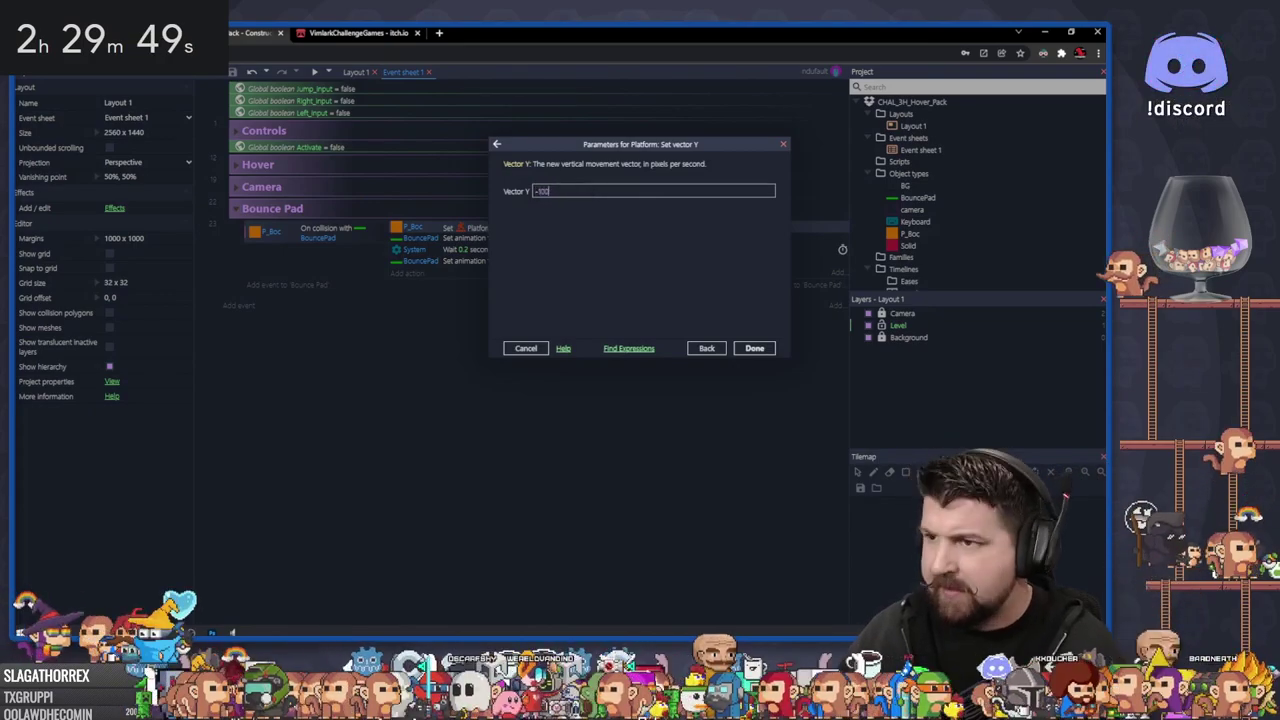
key("Return")
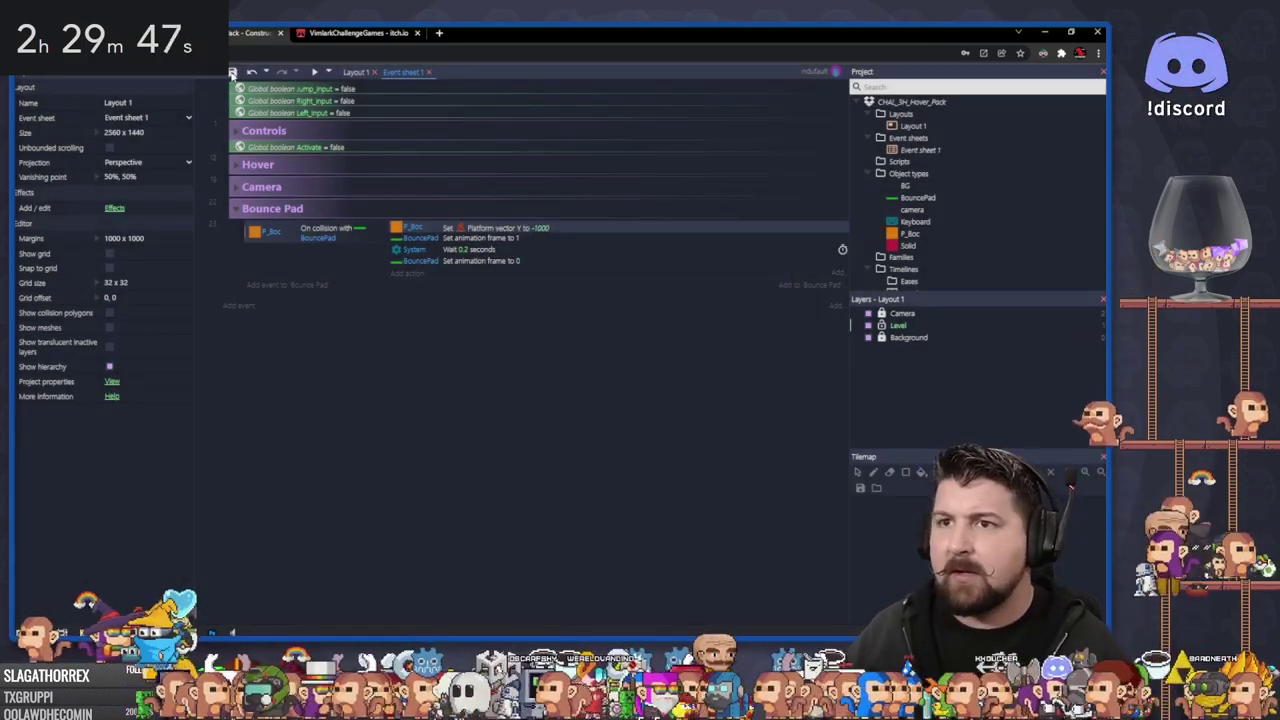
left_click(312, 74)
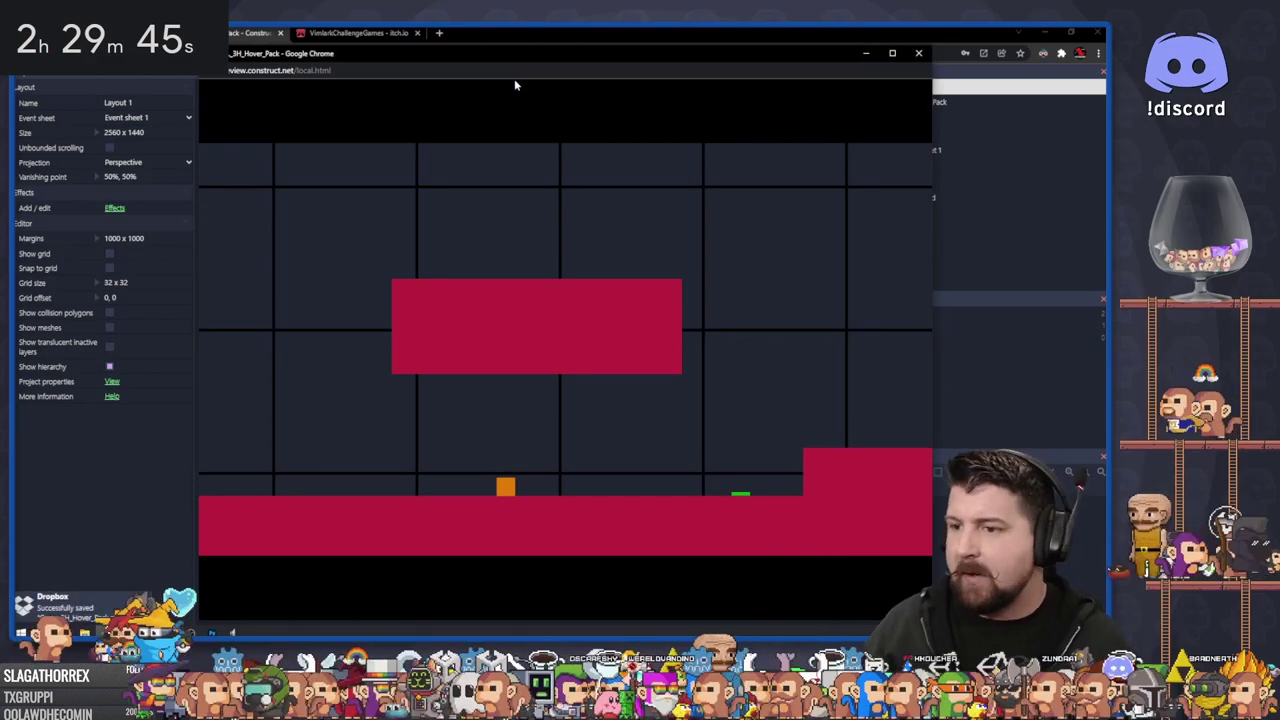
key("Right")
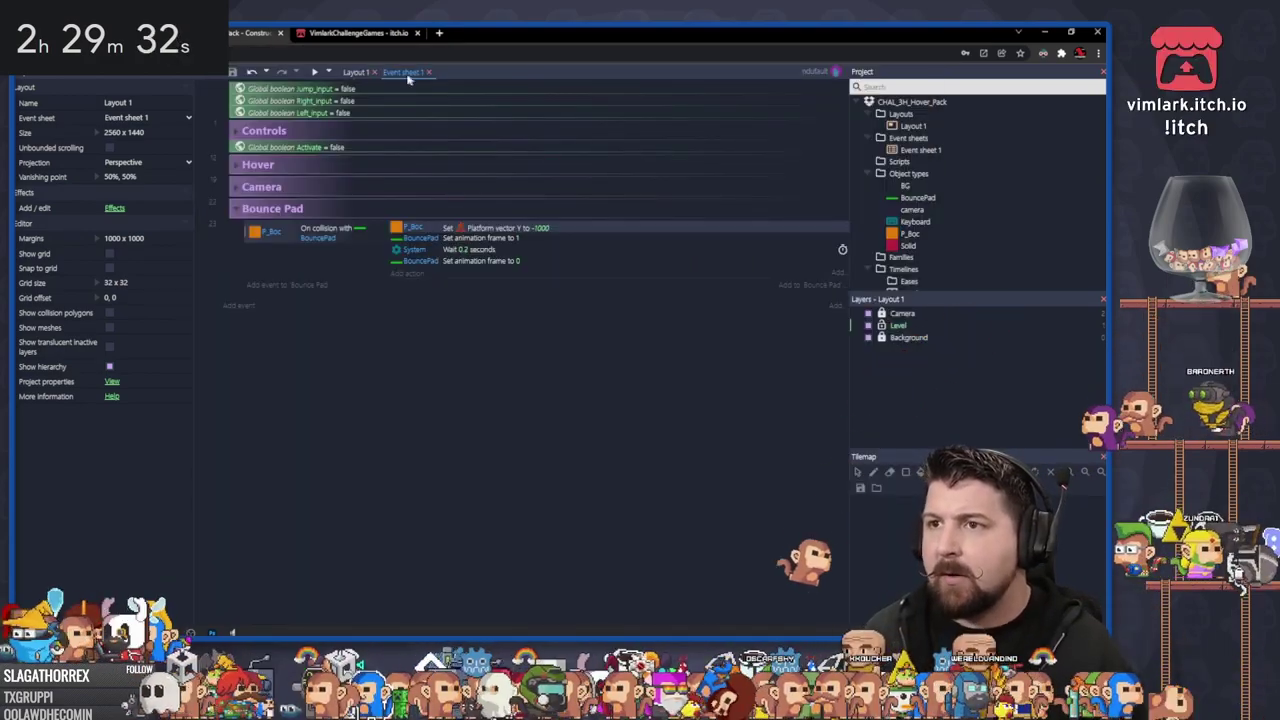
Insert a Door sprite above the steps in Layout 1 and close its instance variables, discarding the extra new variable
left_click(357, 72)
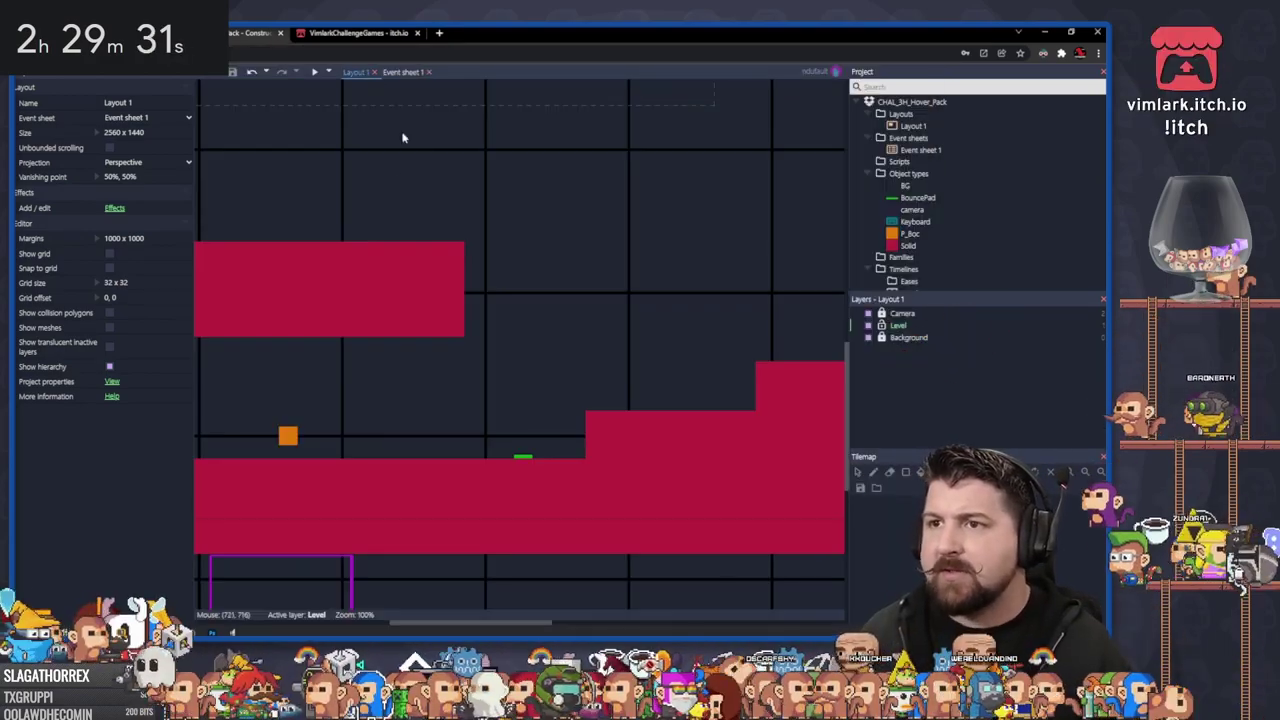
double_click(546, 368)
scroll(571, 366, "down", 3)
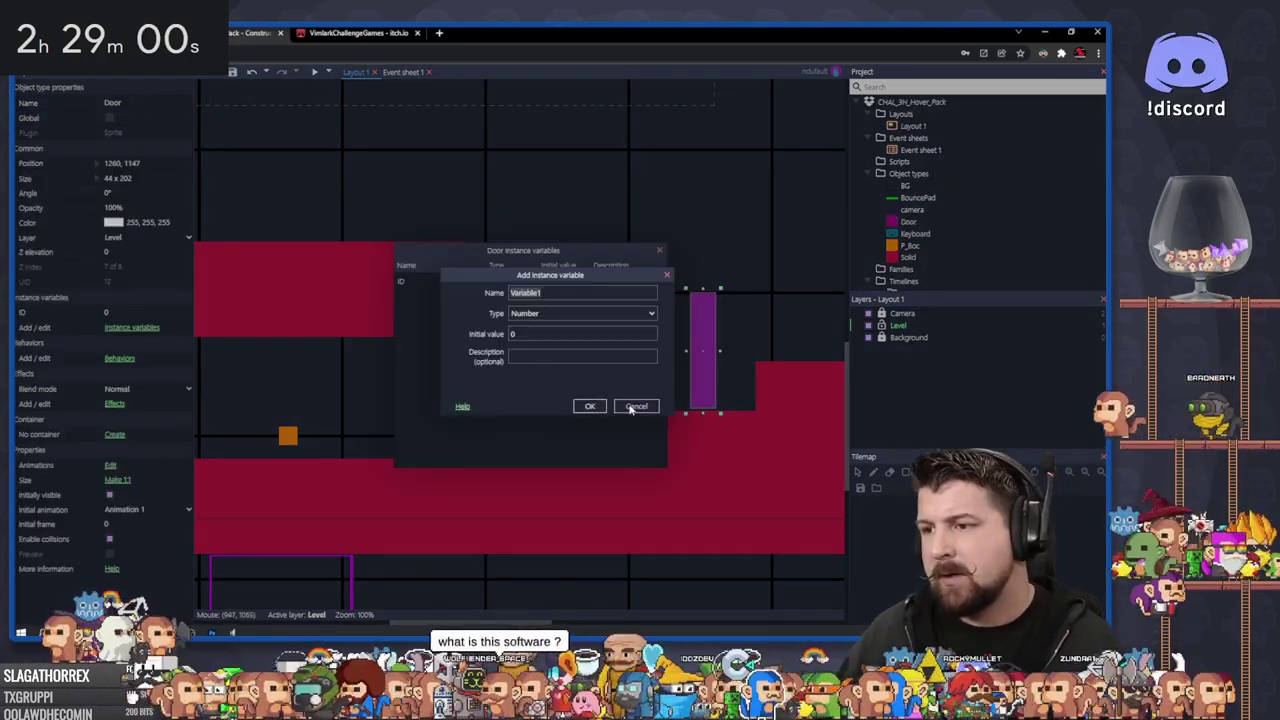
left_click(633, 407)
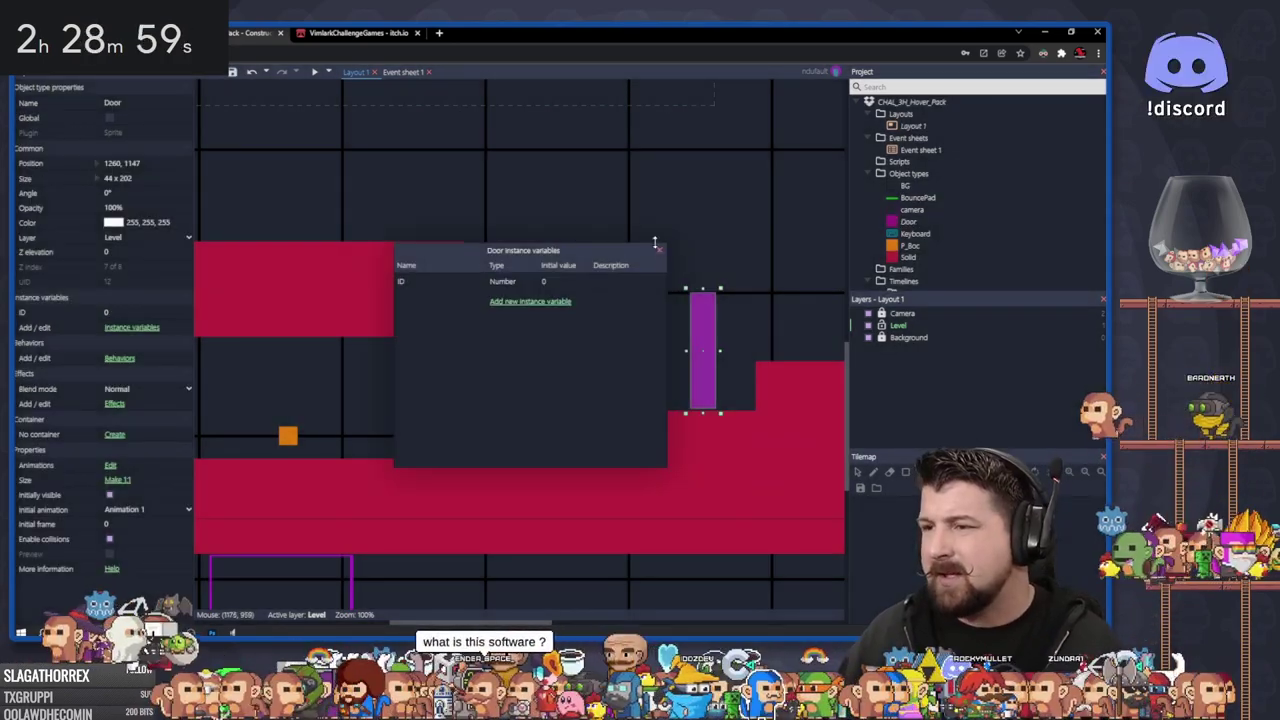
key("Escape")
Insert a sprite named key in Layout 1 and give it a 32 x 32 yellow-green key image
double_click(596, 382)
scroll(596, 382, "down", 1)
scroll(596, 382, "down", 2)
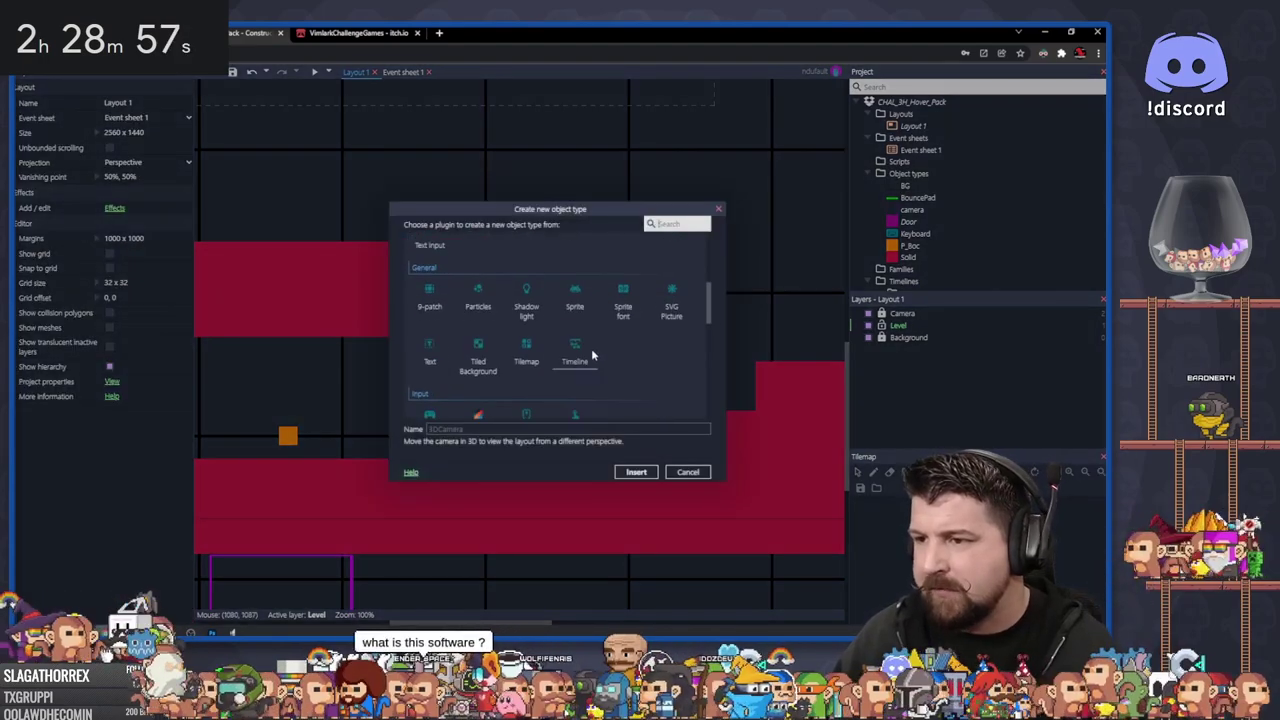
left_click(574, 294)
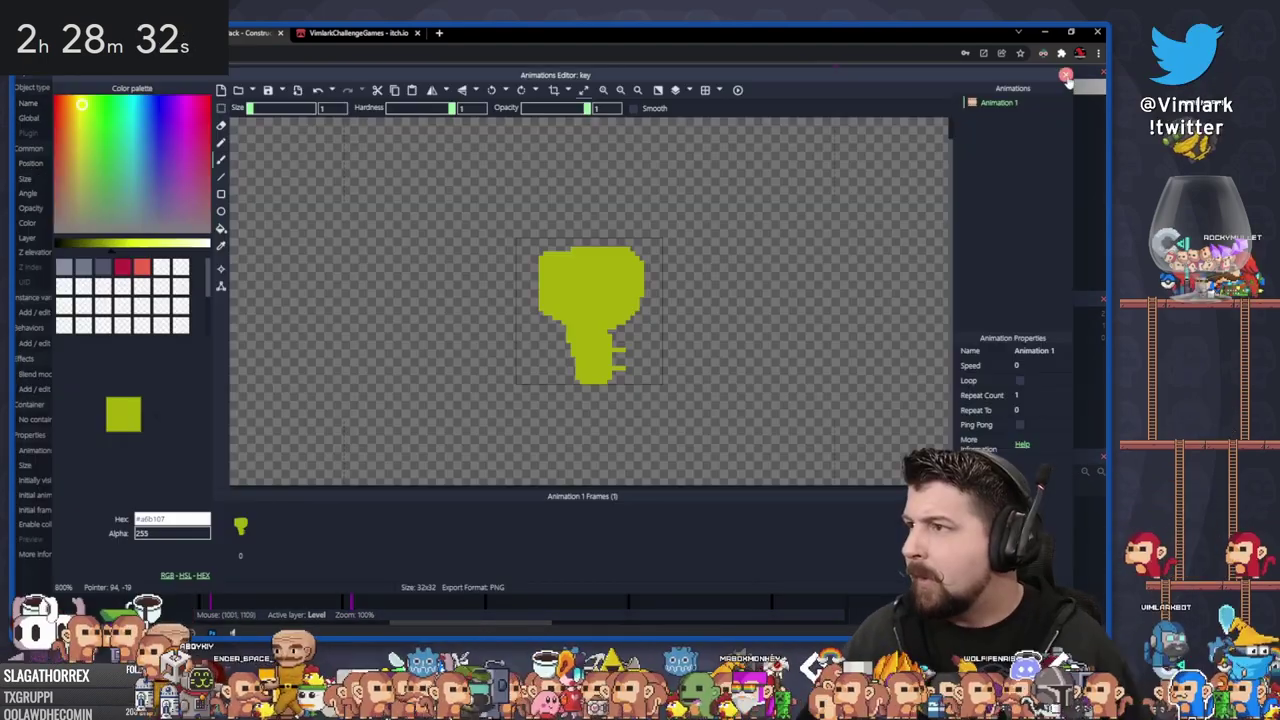
left_click(1066, 77)
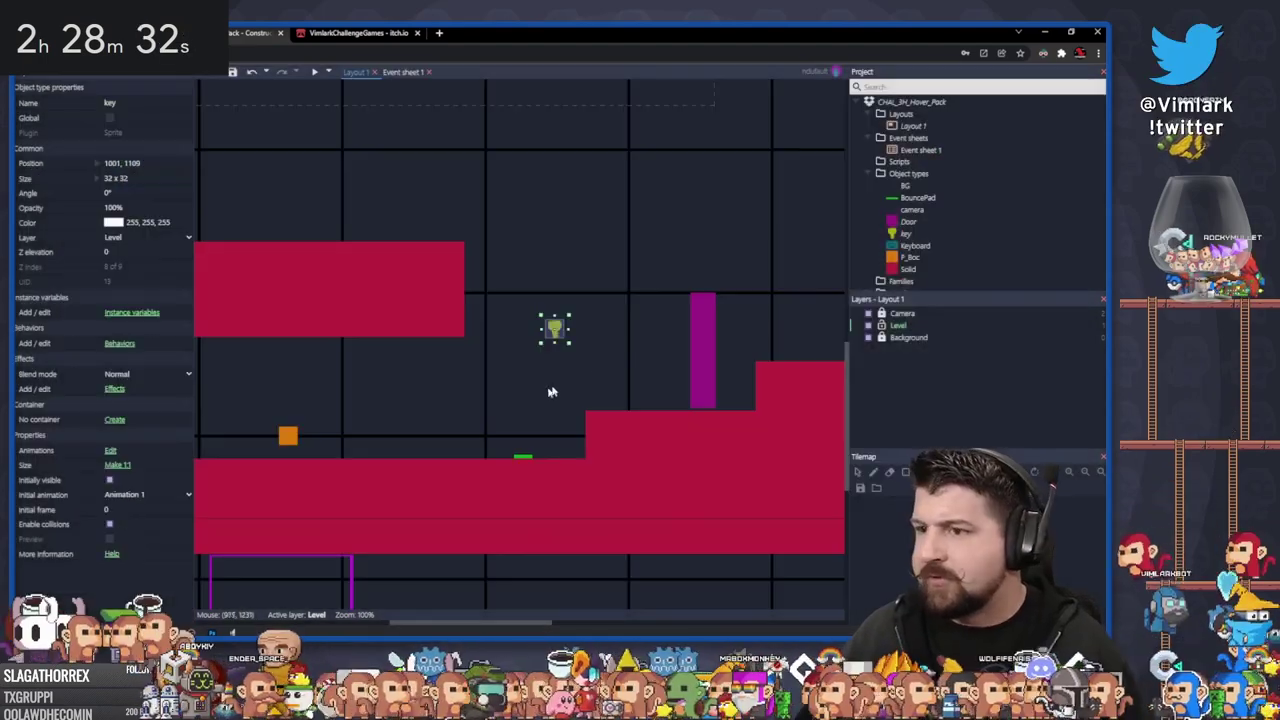
Place the key just beside P_Boc, move the Door to 1140, 1136 and duplicate it at 1286, 1140
left_click_drag(555, 335, 550, 365)
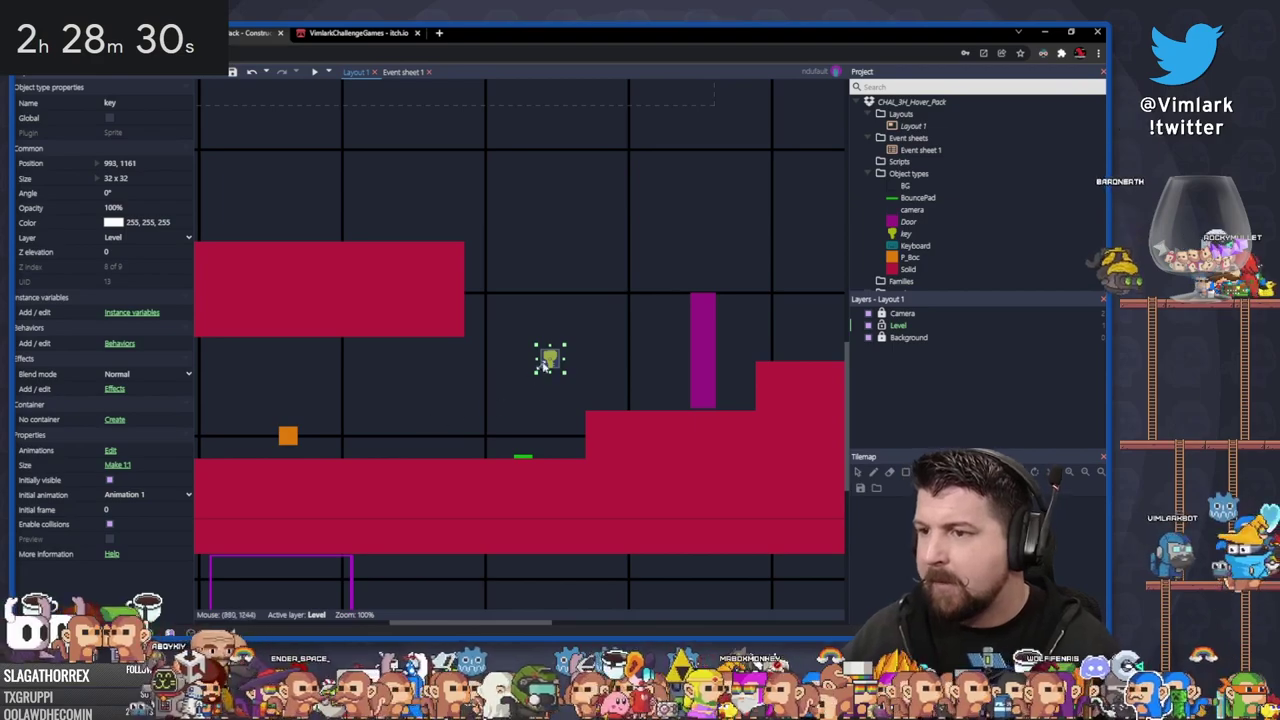
left_click_drag(703, 367, 635, 367)
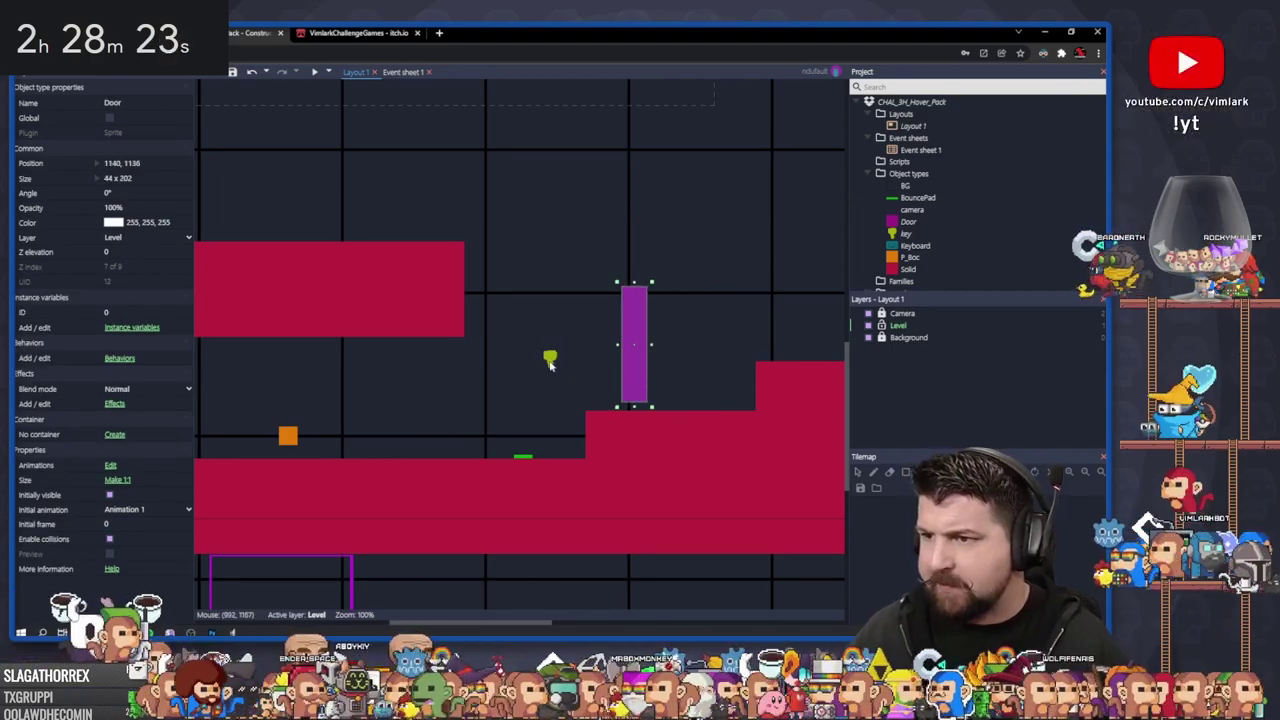
left_click_drag(549, 363, 395, 424)
left_click_drag(634, 366, 714, 371, "ctrl")
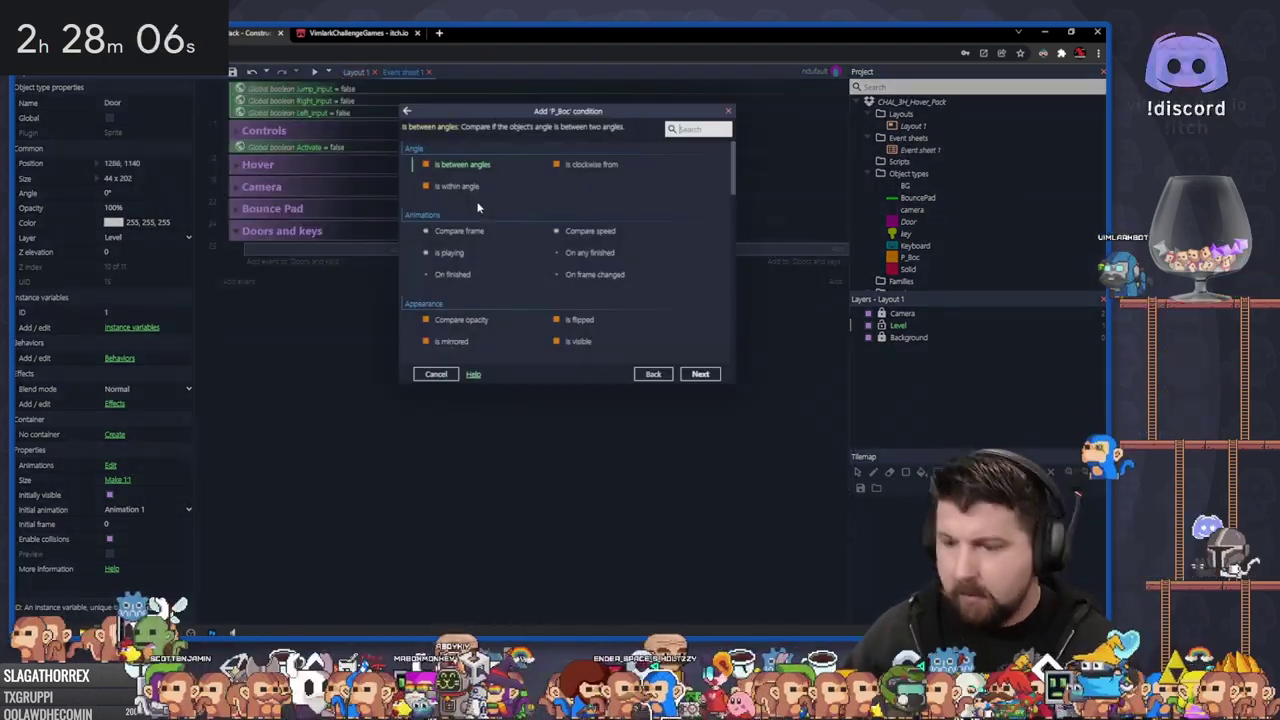
Add a condition in Doors and keys for P_Boc being on collision with key
type("collision")
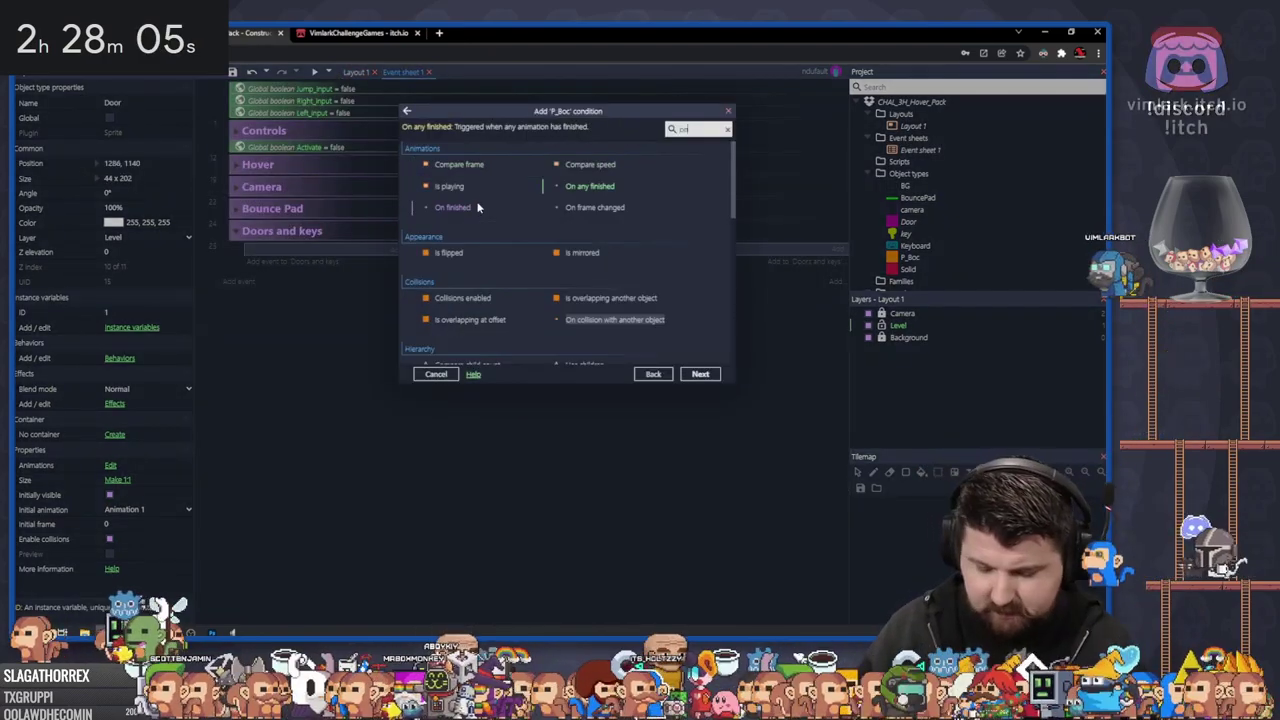
double_click(470, 166)
left_click(651, 195)
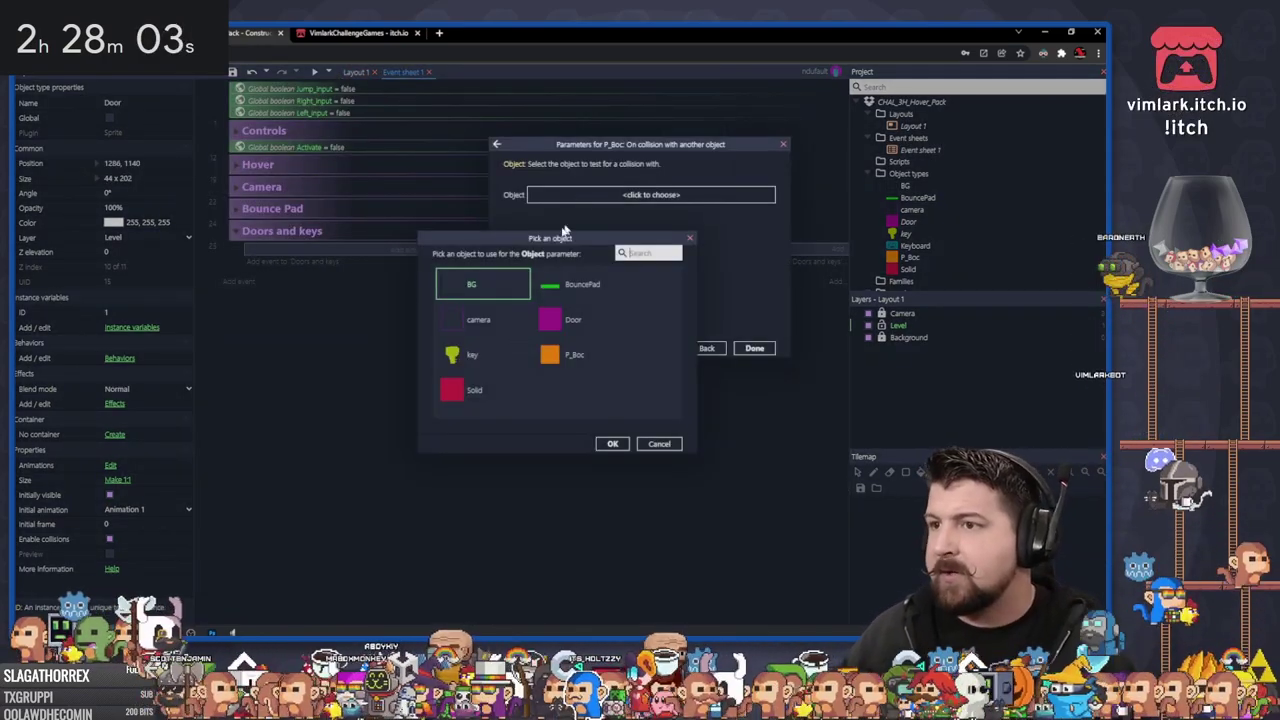
left_click(452, 345)
left_click(606, 443)
key("Return")
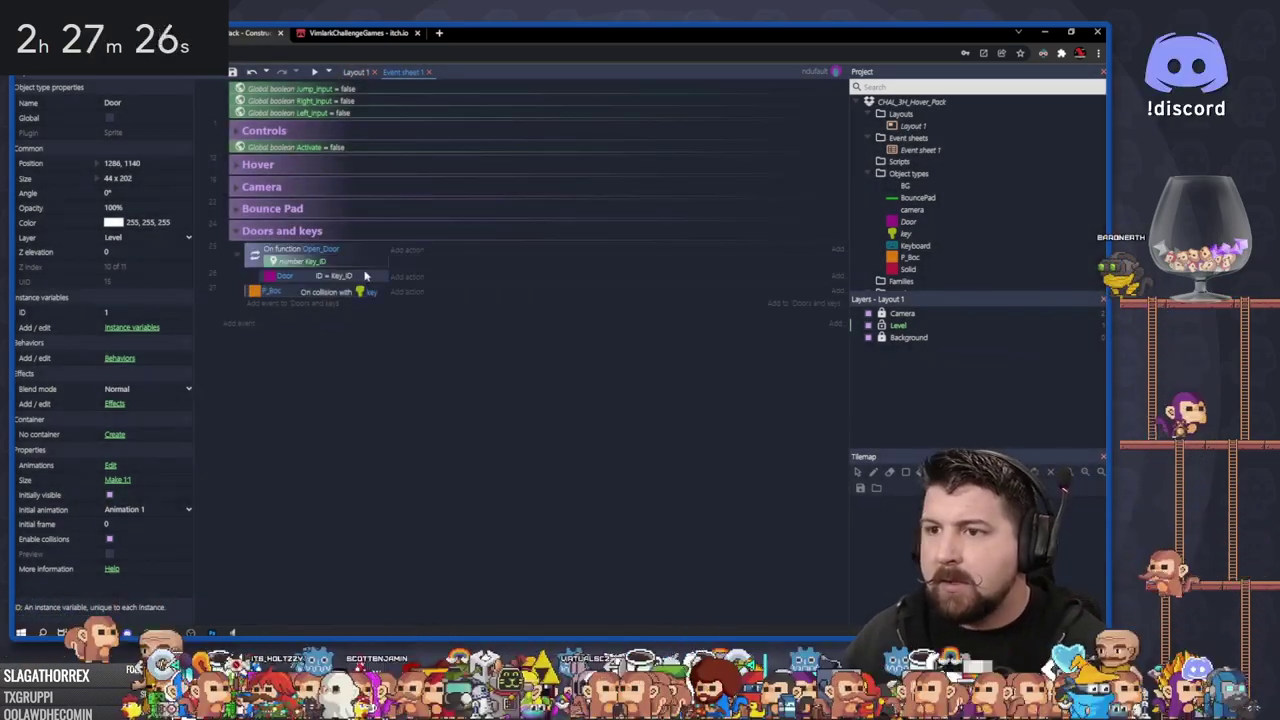
Destroy the Door whose ID equals Key_ID in the Open_Door function, and open a new action for the key collision event
left_click(407, 277)
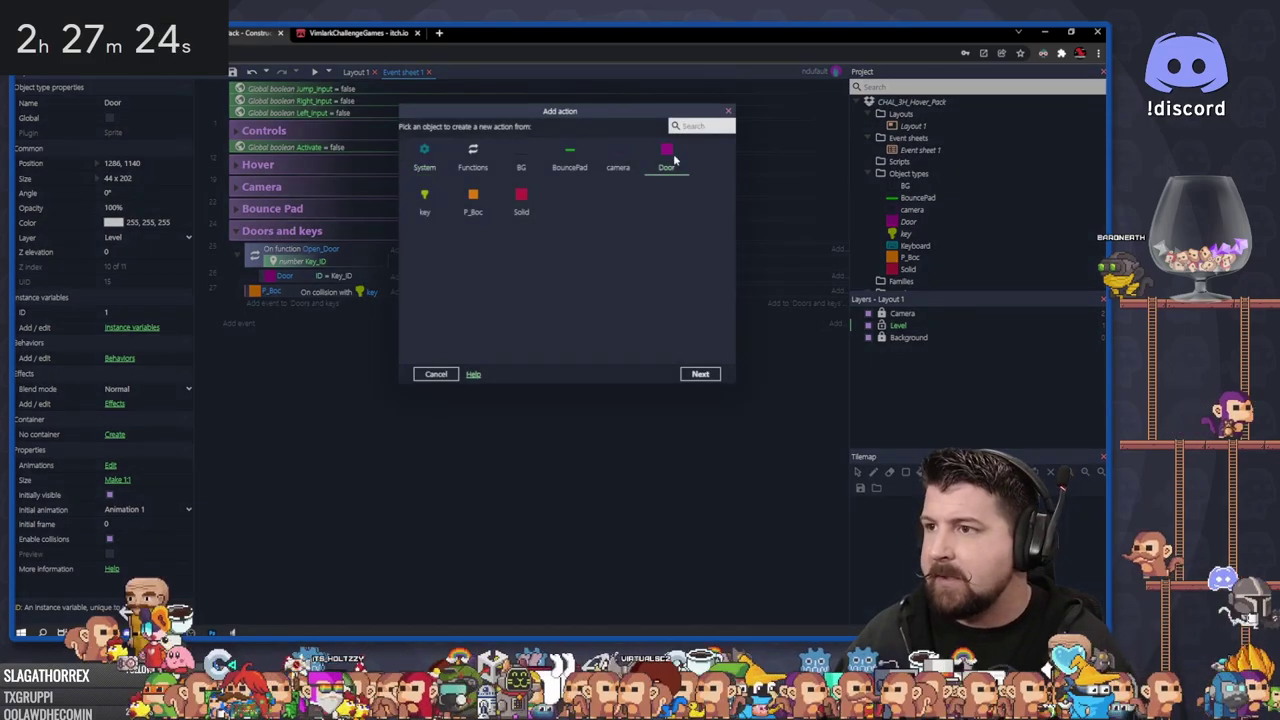
double_click(674, 156)
type("des")
key("Return")
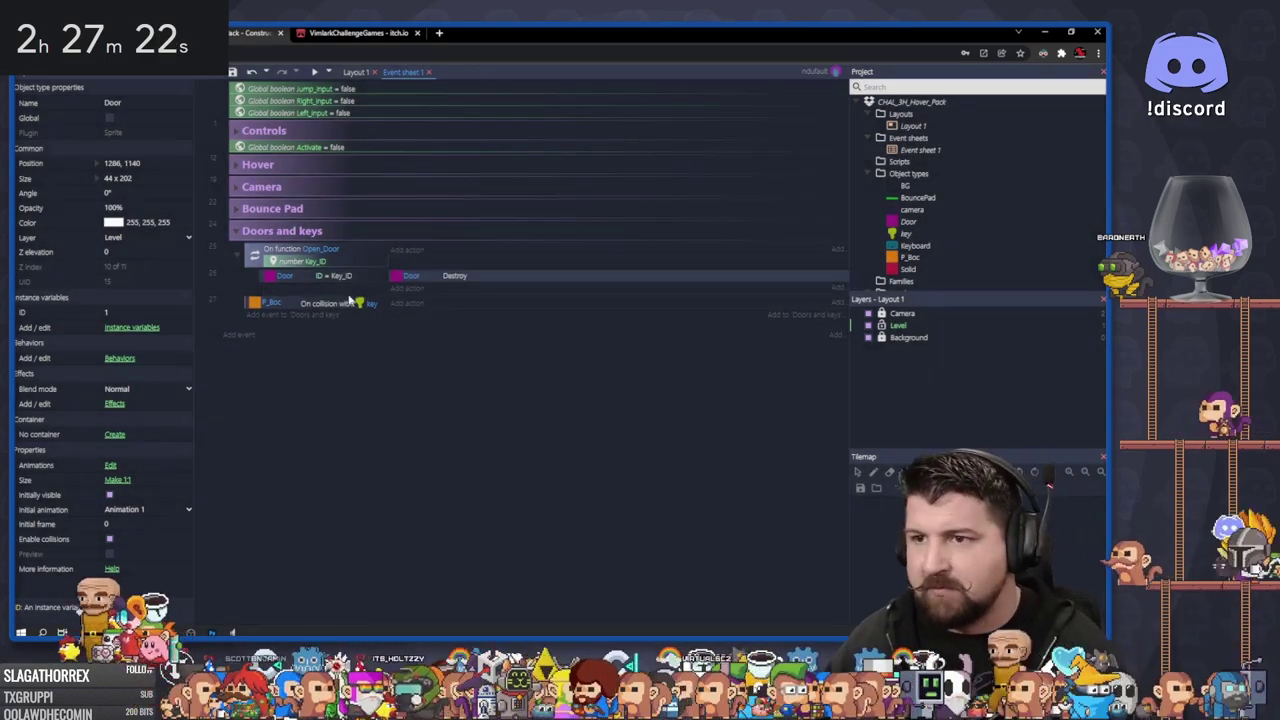
left_click(406, 303)
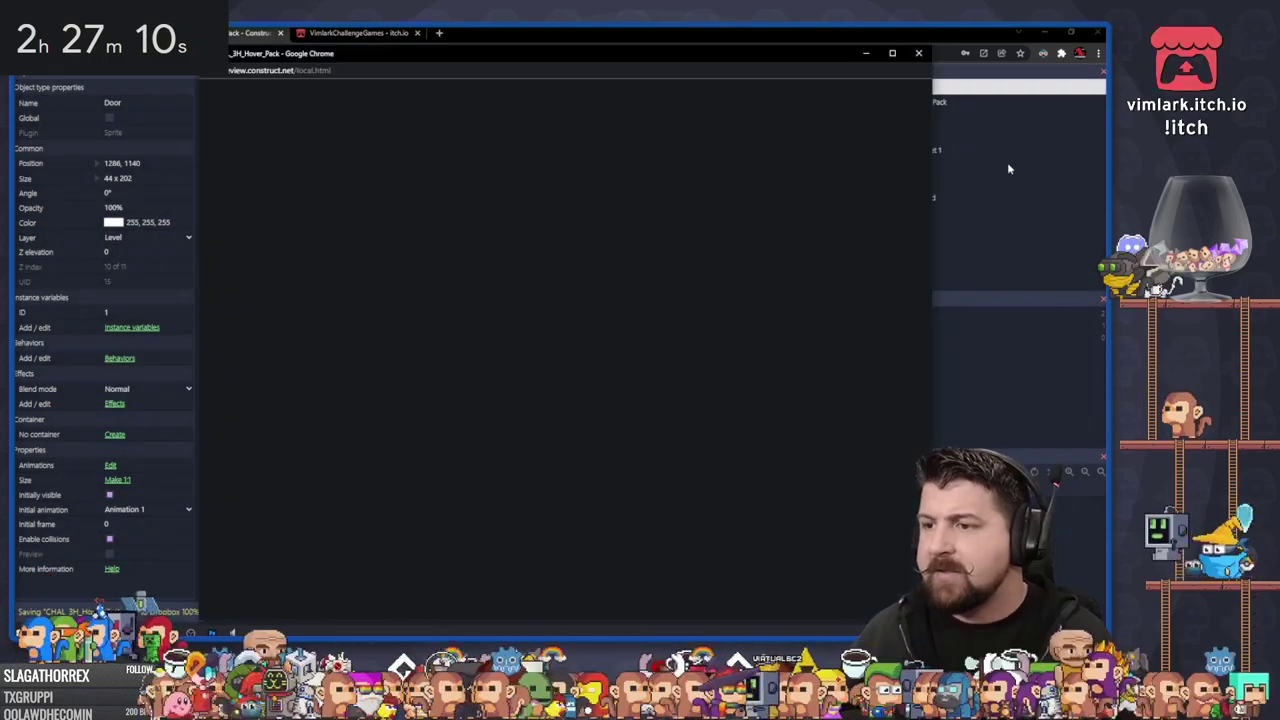
Test picking up the keys with P_Boc in the preview, check the doors, and close the preview
key("Right")
key("Left")
key("Up")
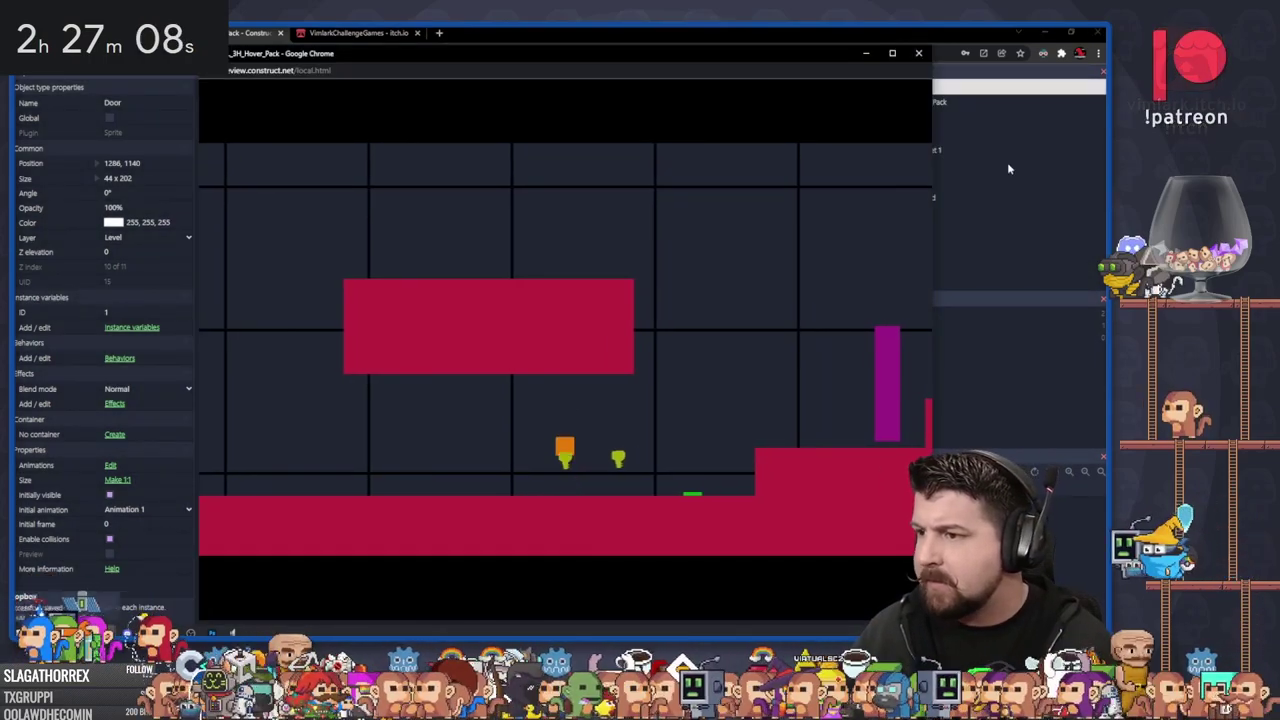
key("Right")
key("Right")
key("Up")
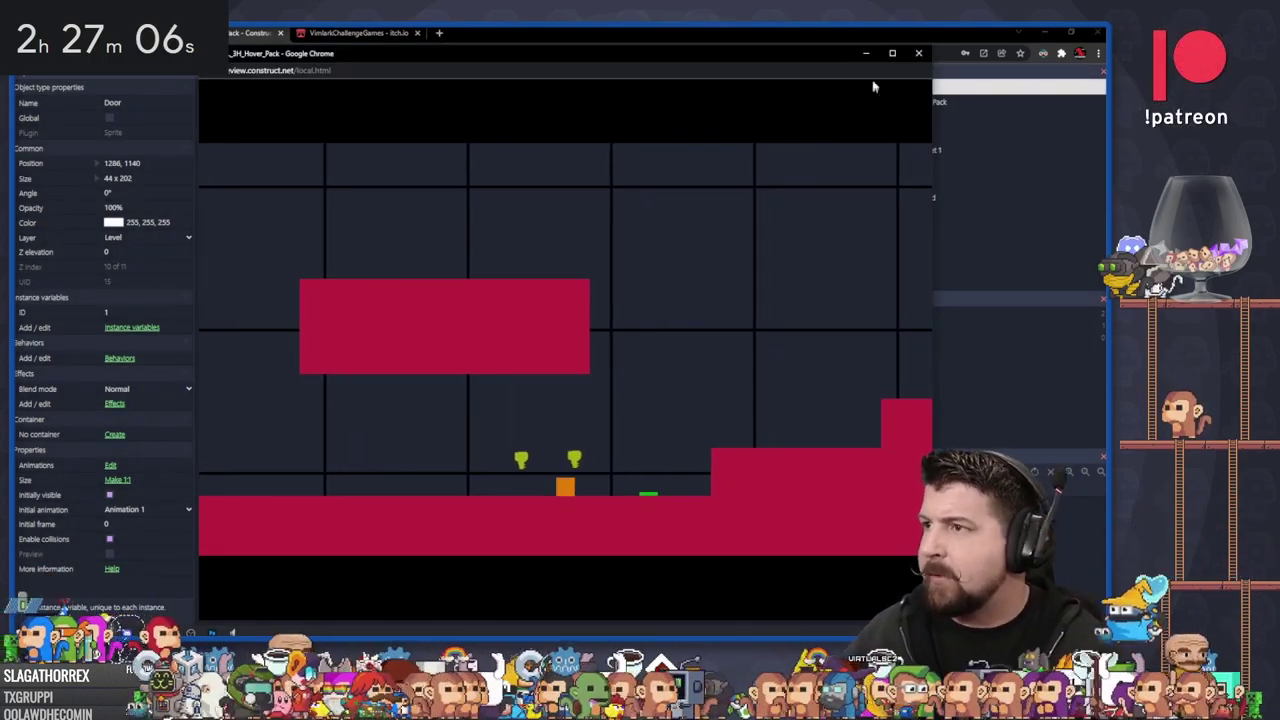
left_click(917, 56)
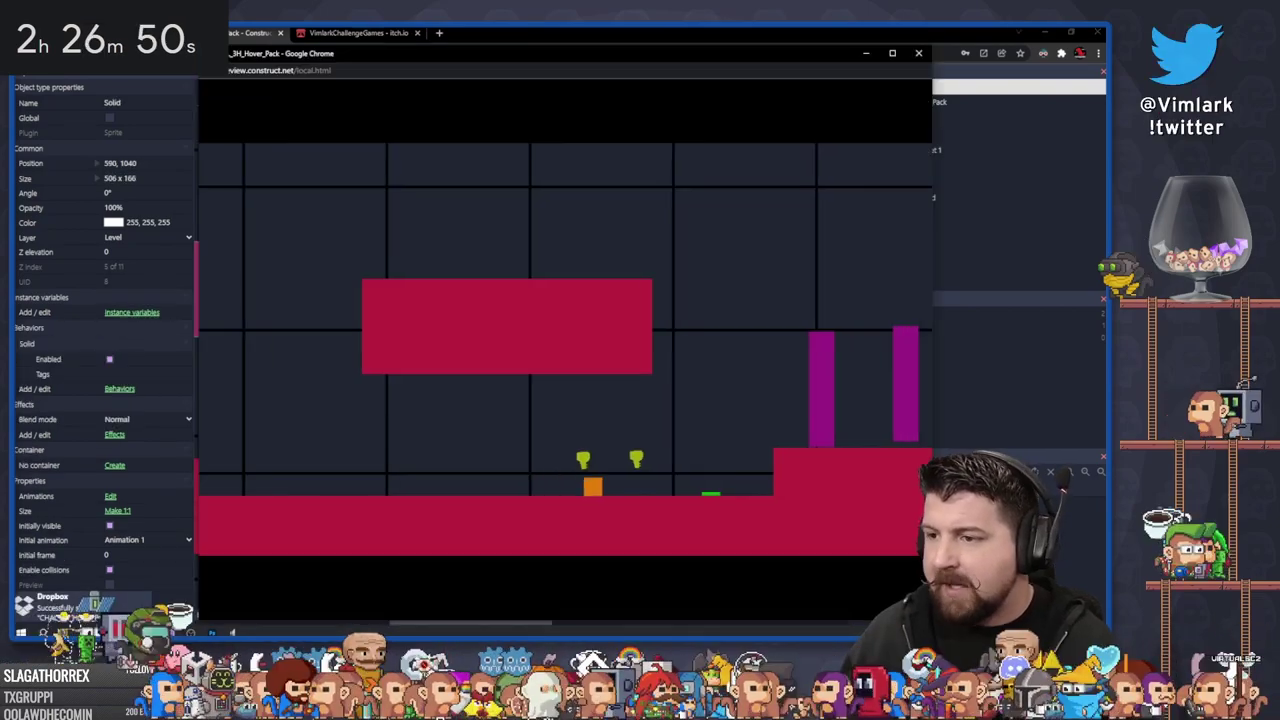
Play the preview again, collecting the keys and jumping P_Boc up the steps and back over them
key("Right")
key("Up")
key("Up")
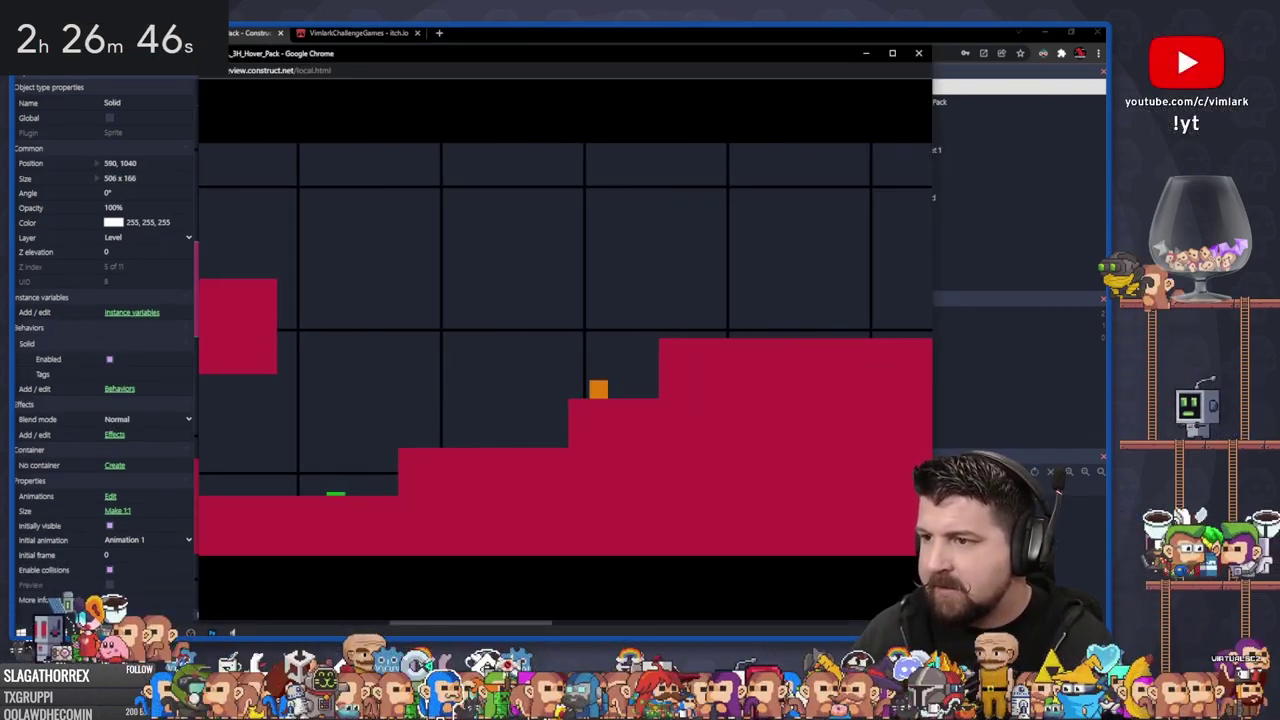
key("Up")
key("Left")
key("Left")
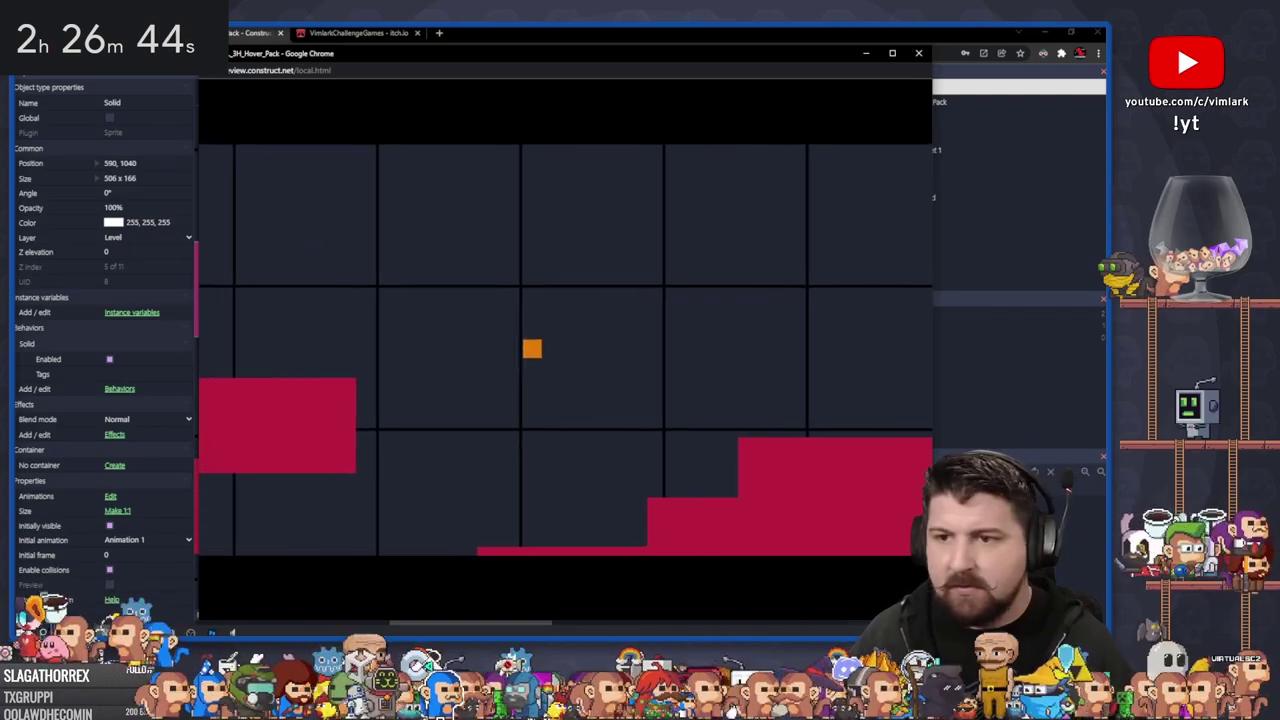
key("Right")
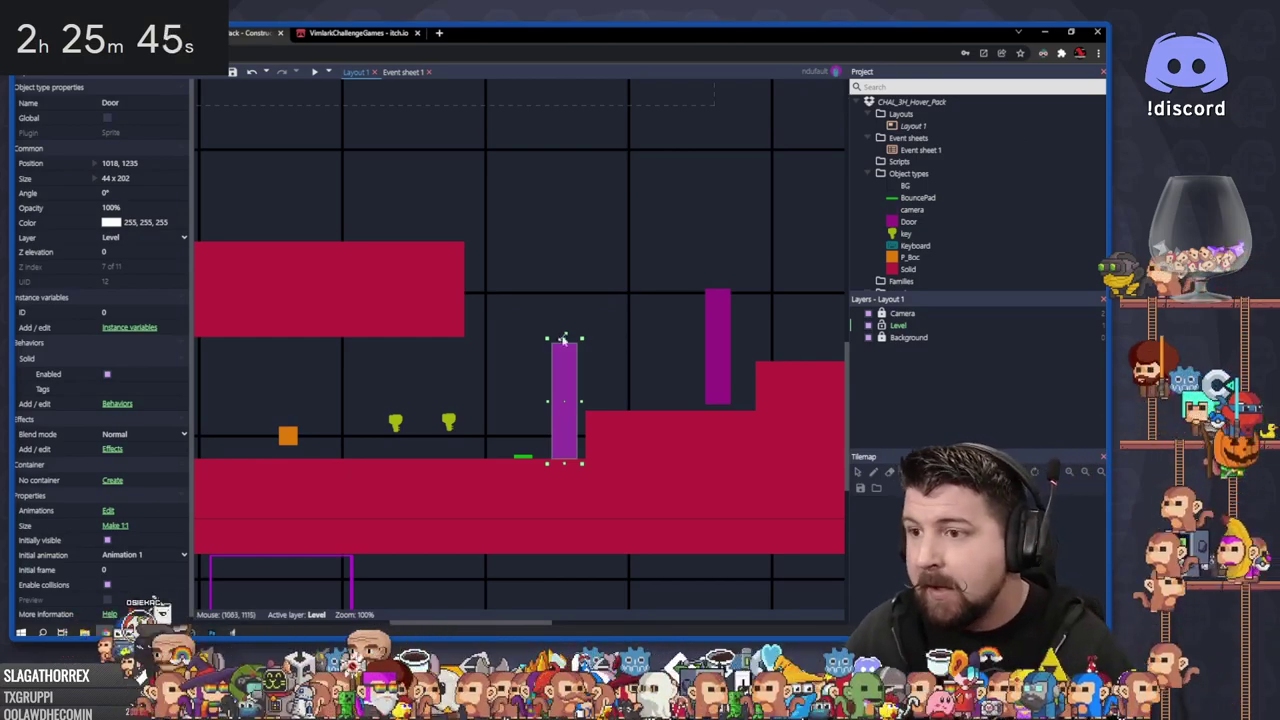
Insert a sprite named Platform in Layout 1 and browse the behaviors available for it
key("Escape")
scroll(566, 360, "down", 3, "ctrl")
scroll(566, 360, "up", 1, "ctrl")
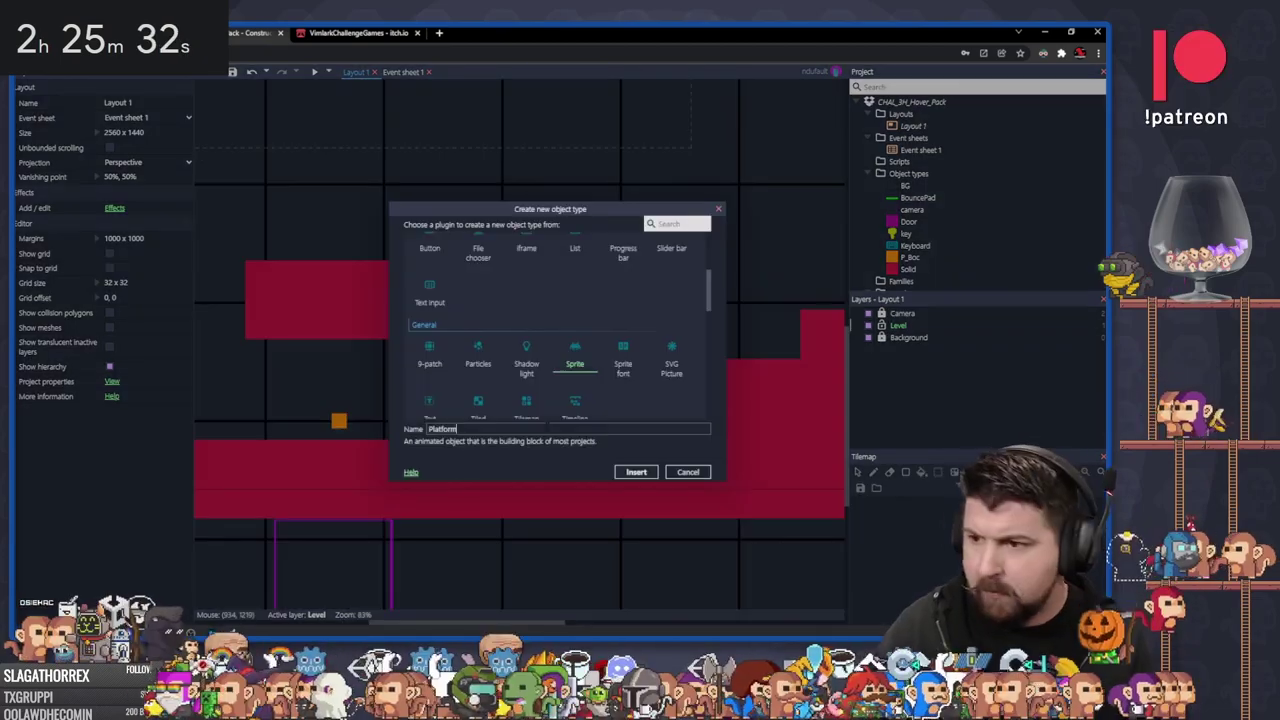
key("Return")
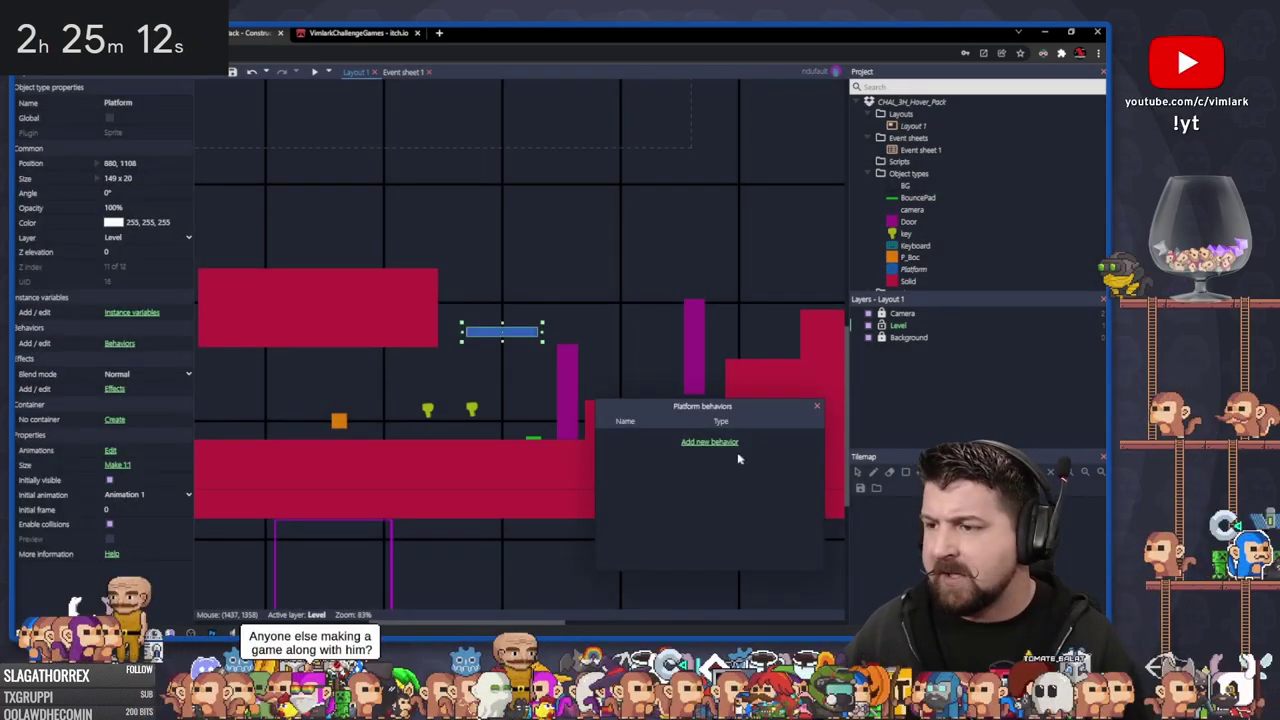
left_click(718, 447)
scroll(563, 340, "down", 3)
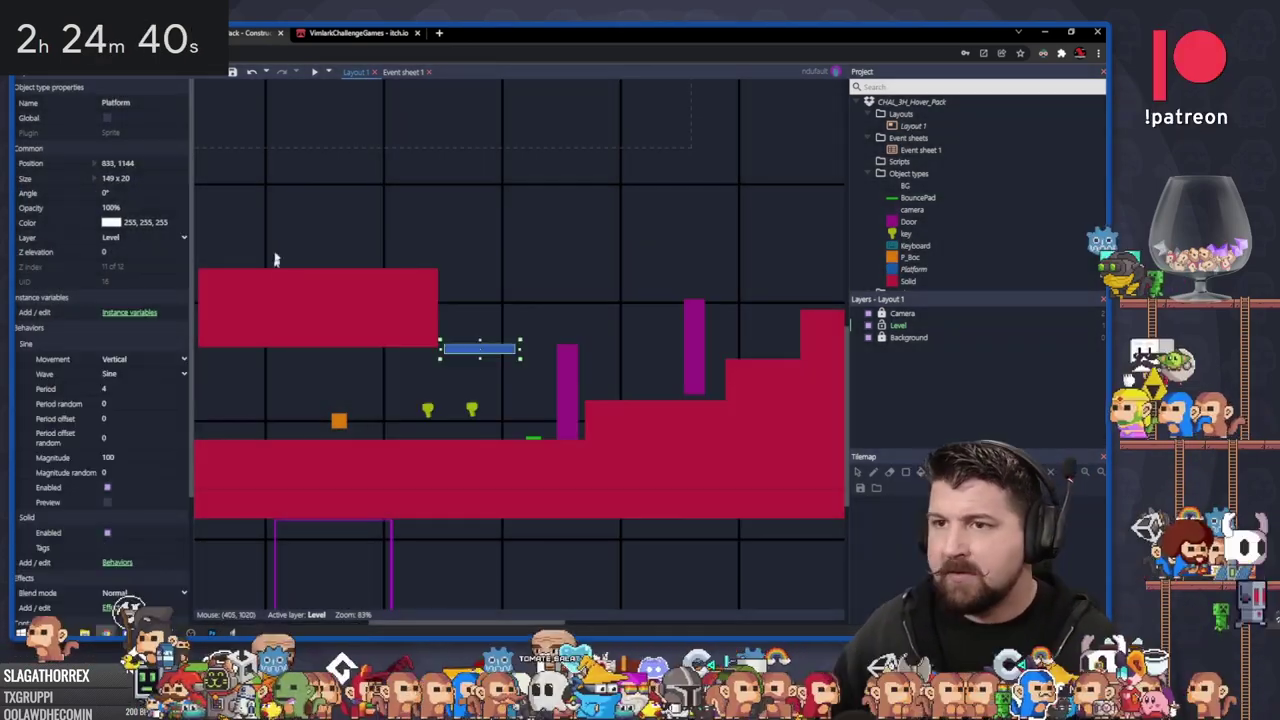
Preview the layout to test P_Boc around the vertically moving Platform, and close the preview
left_click(314, 71)
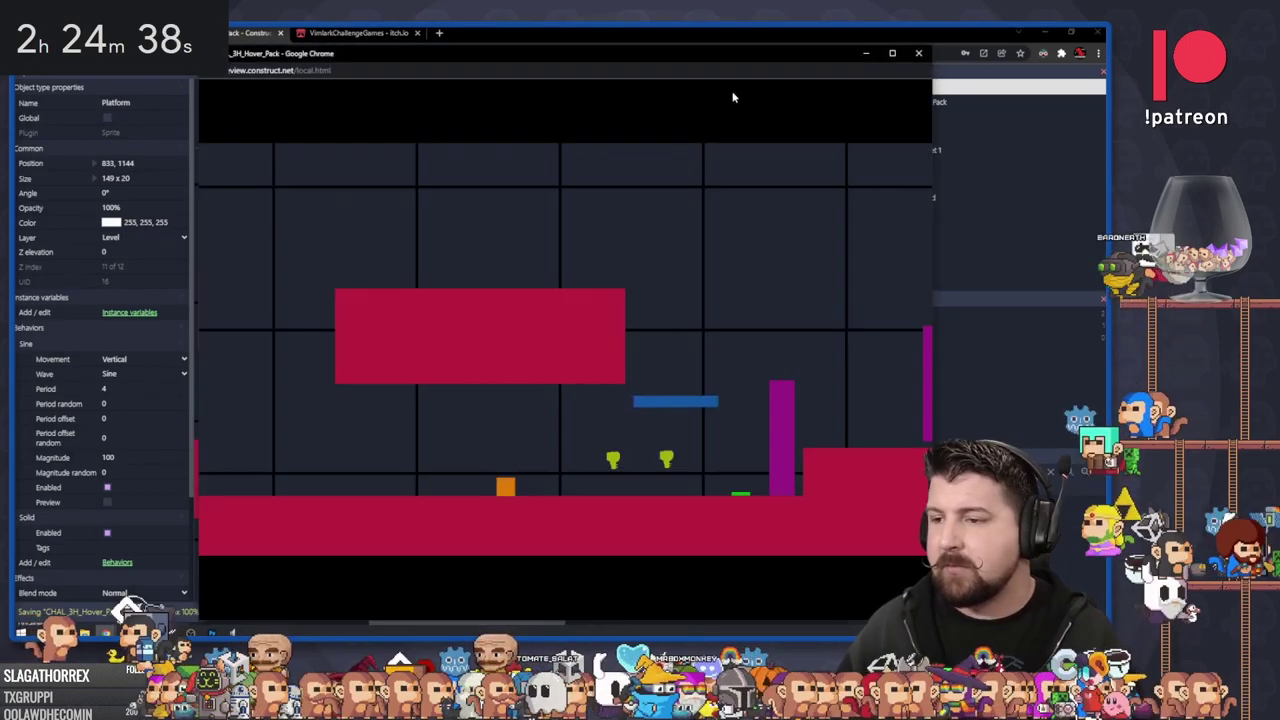
key("Up")
key("Left")
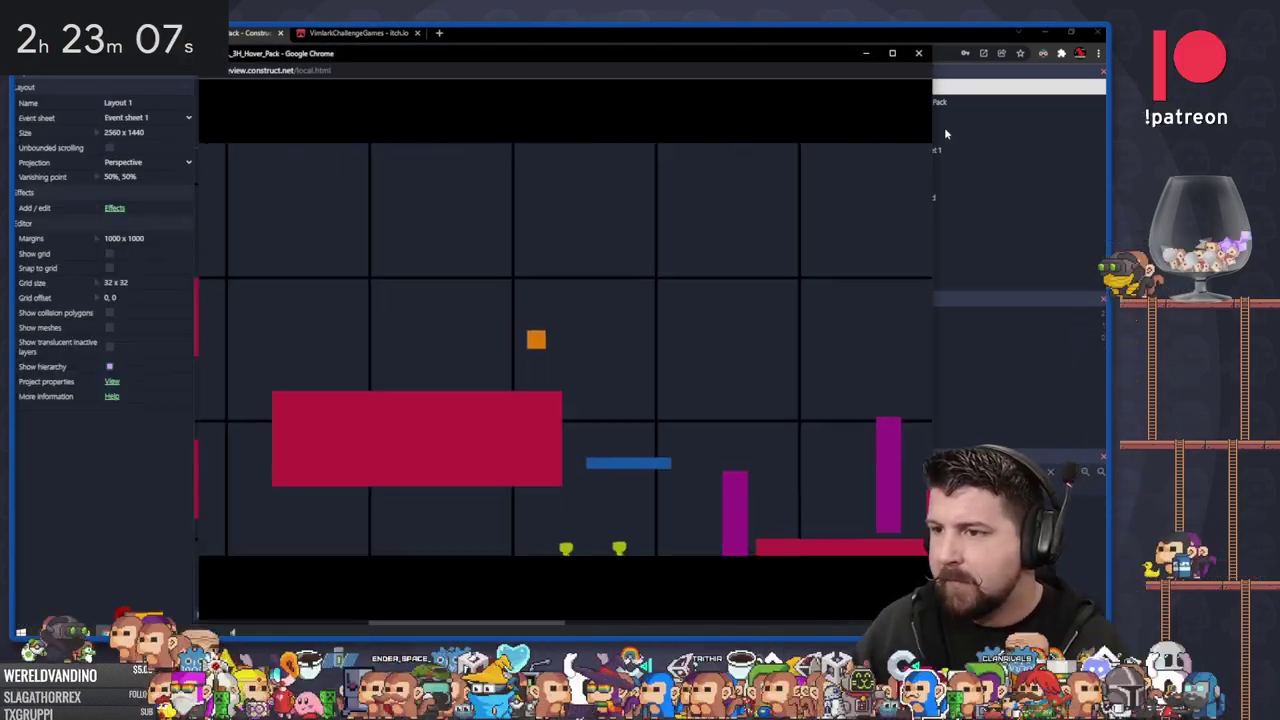
left_click(920, 54)
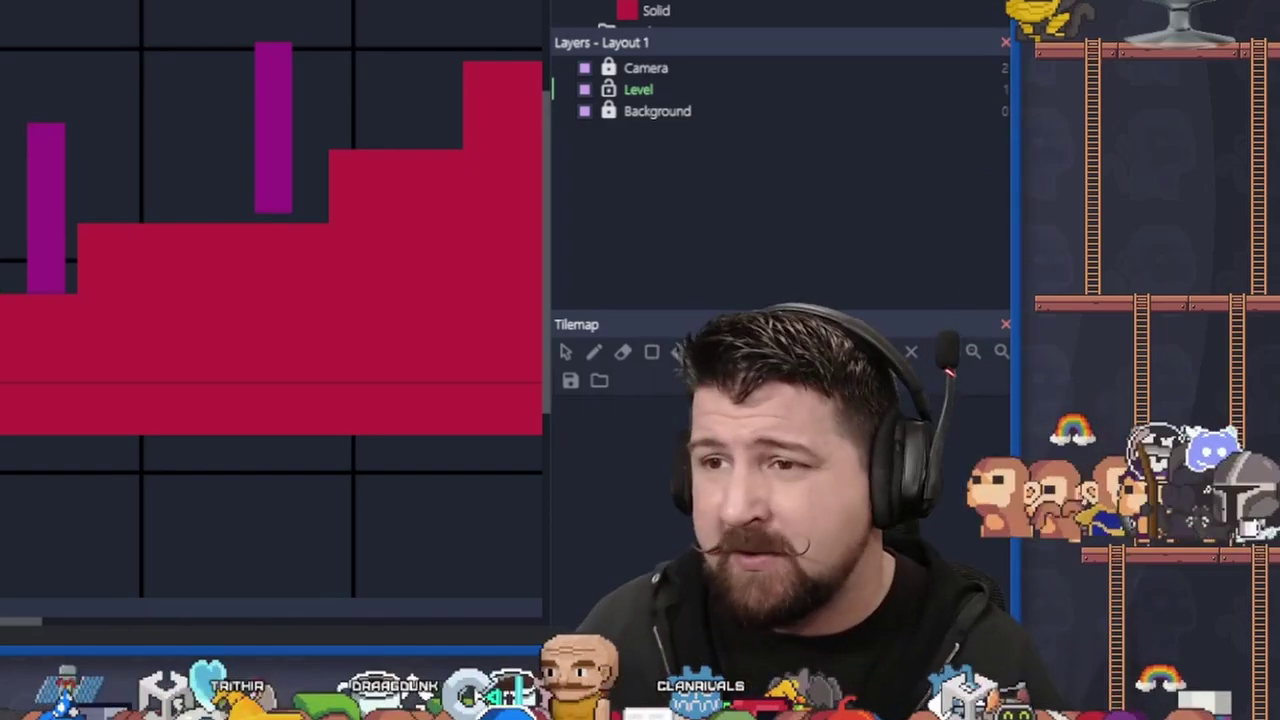
Insert a Tiled Background object in Layout 1
double_click(117, 56)
scroll(31, 70, "up", 10)
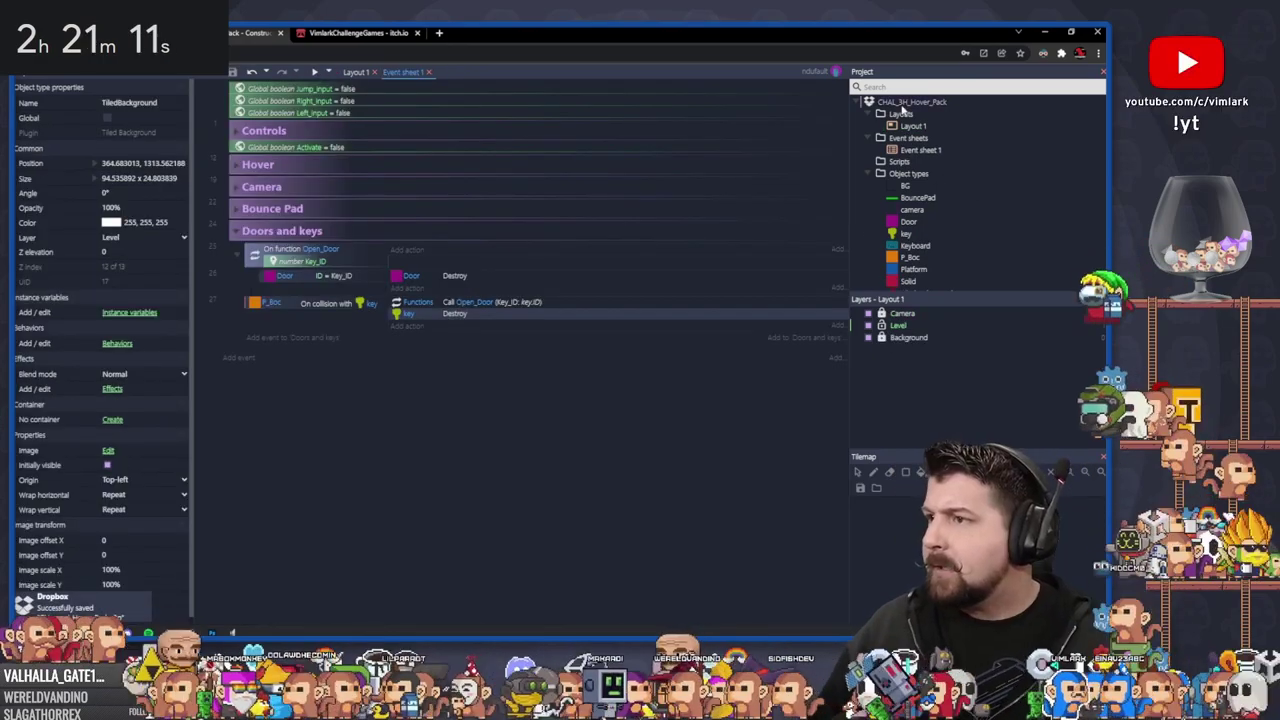
Add a new layout to the project's Layouts folder
right_click(907, 104)
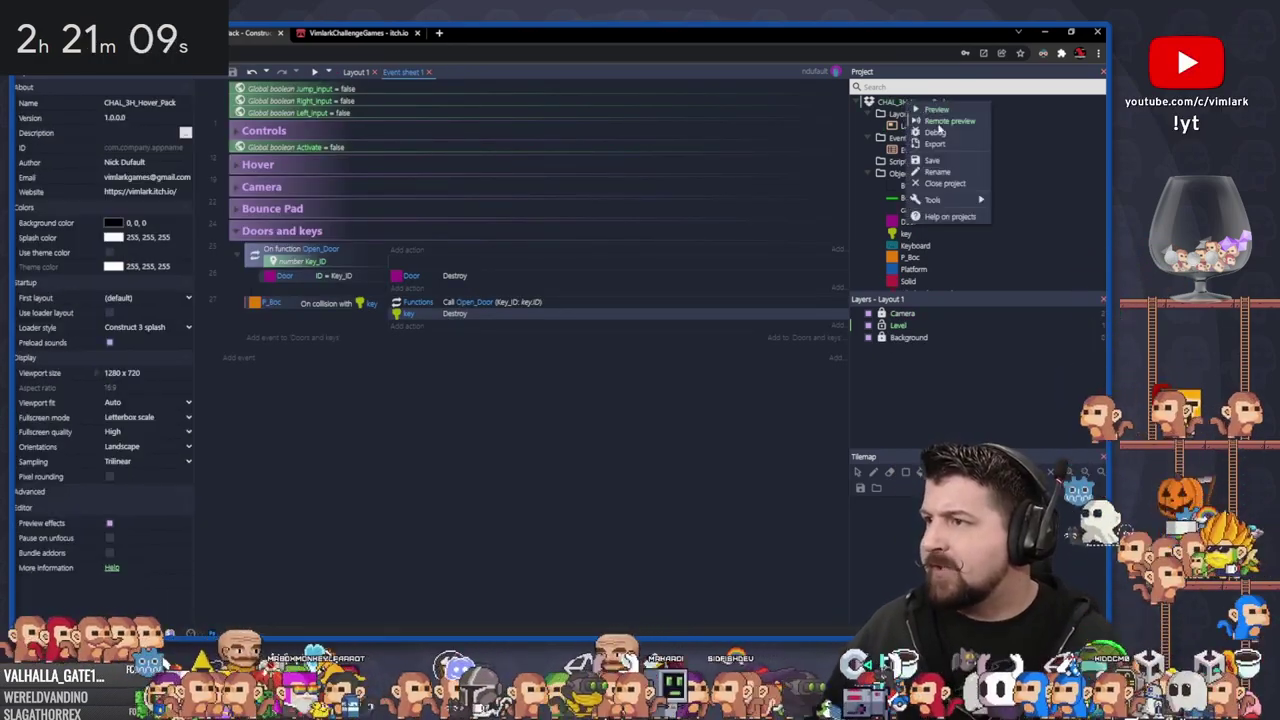
right_click(903, 116)
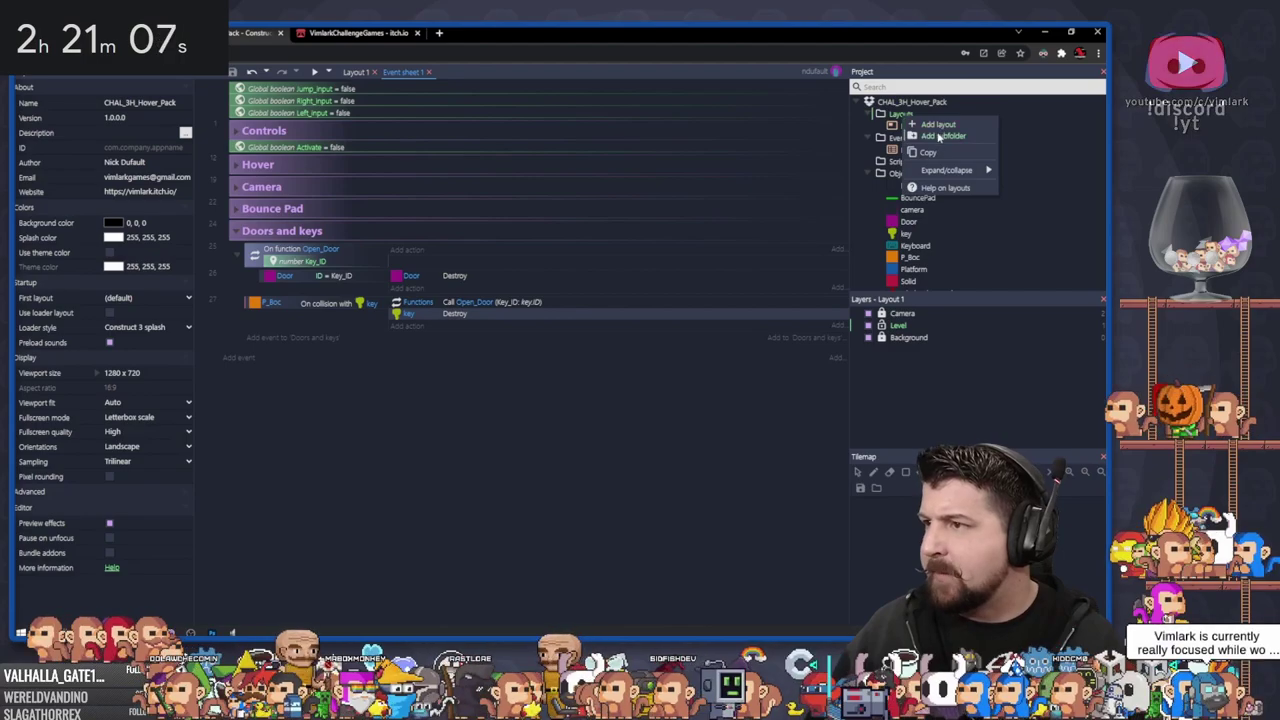
left_click(938, 124)
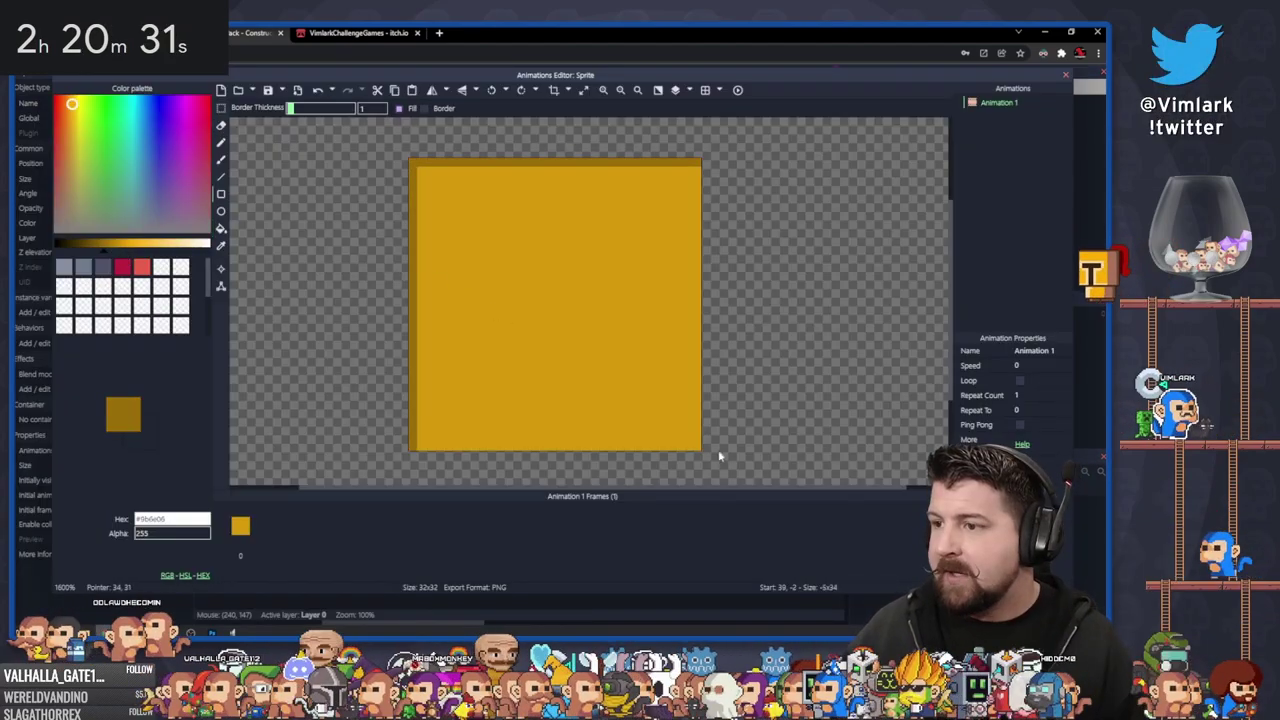
Draw dark gold #9b6e06 borders on the right and bottom edges of the 32 x 32 square sprite image and open its image points
left_click_drag(719, 456, 697, 473)
left_click_drag(381, 465, 735, 447)
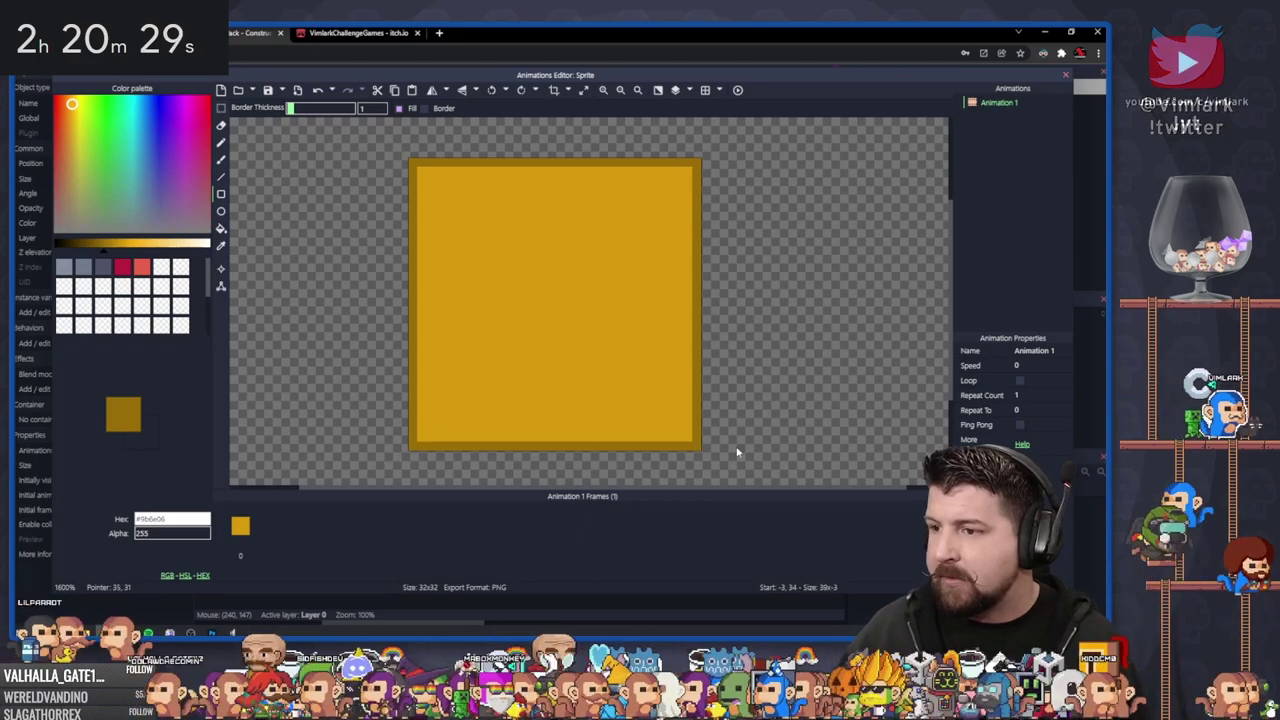
left_click(221, 268)
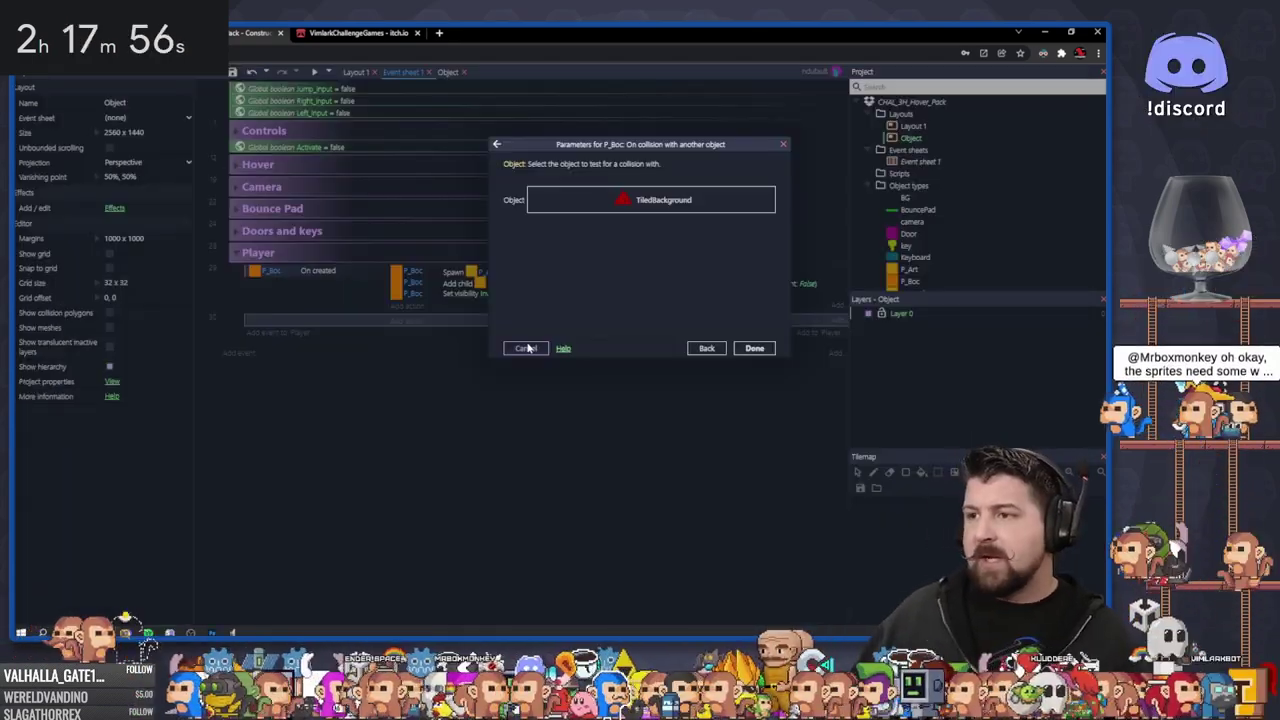
Add a condition in the Player group for P_Boc colliding with TiledBackground
left_click(753, 348)
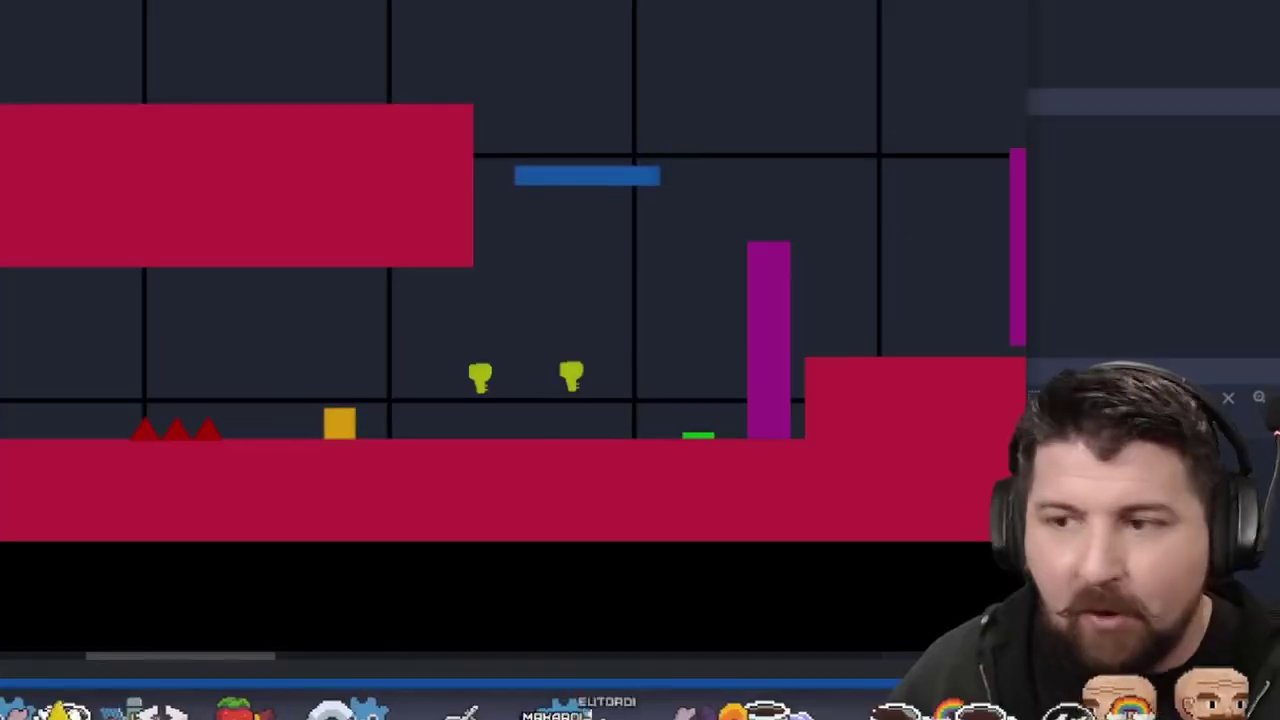
Test running P_Boc into the red spikes in two preview runs, closing each preview
key("Left")
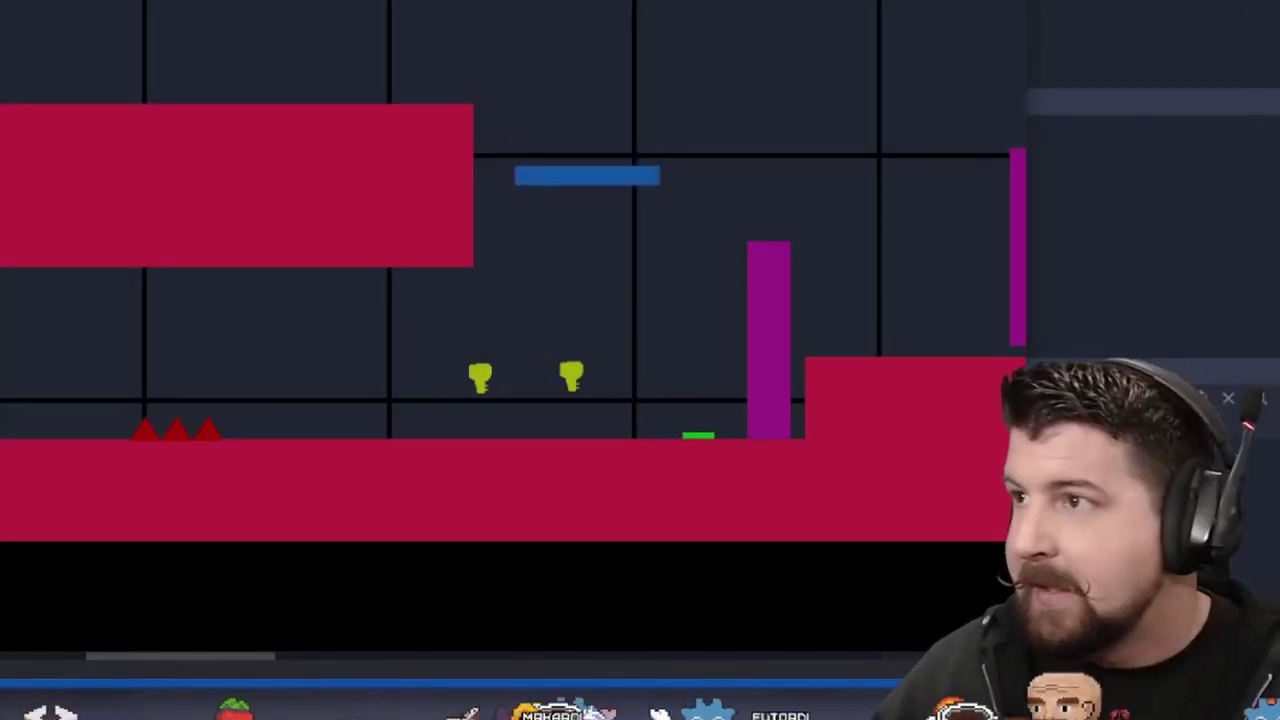
left_click(920, 54)
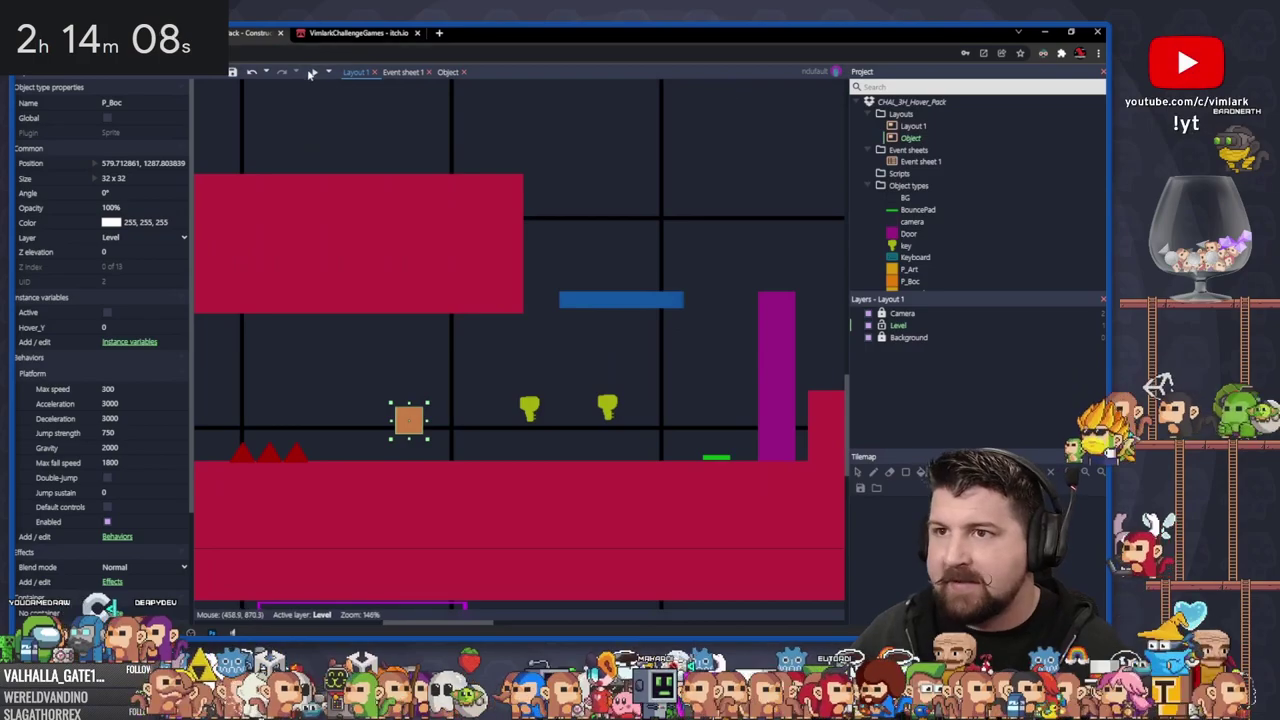
left_click(311, 74)
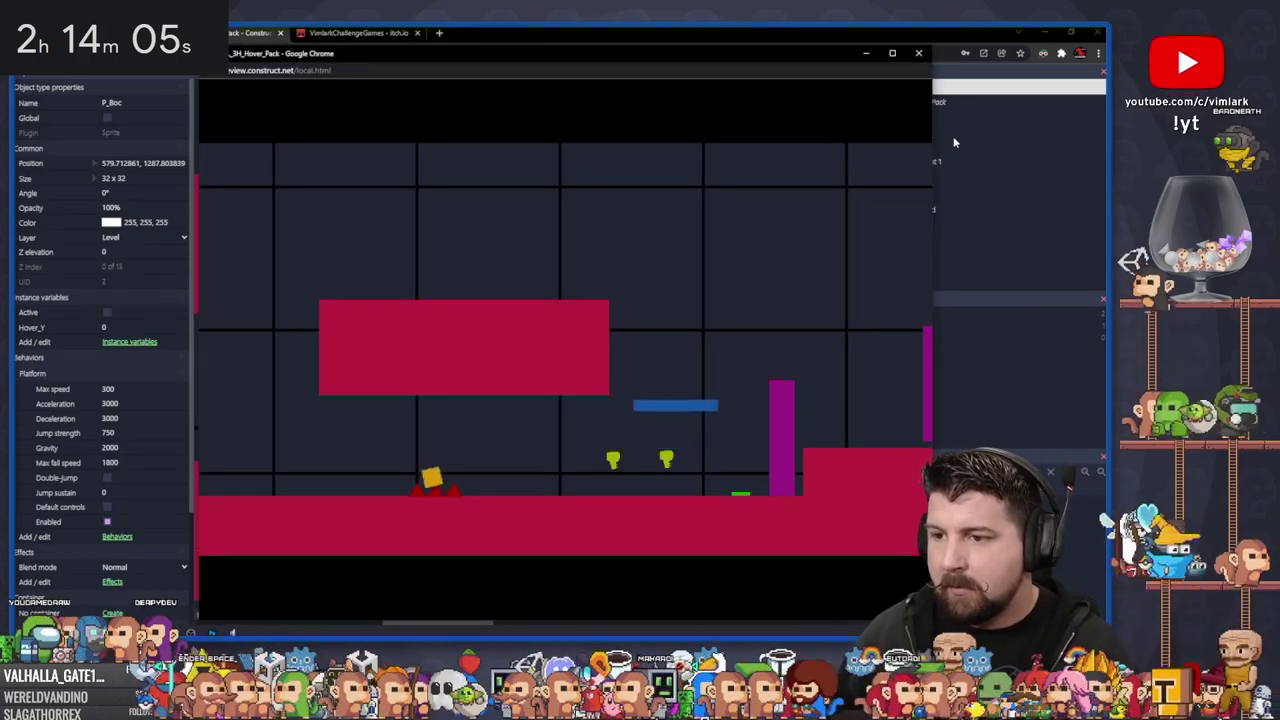
left_click(919, 52)
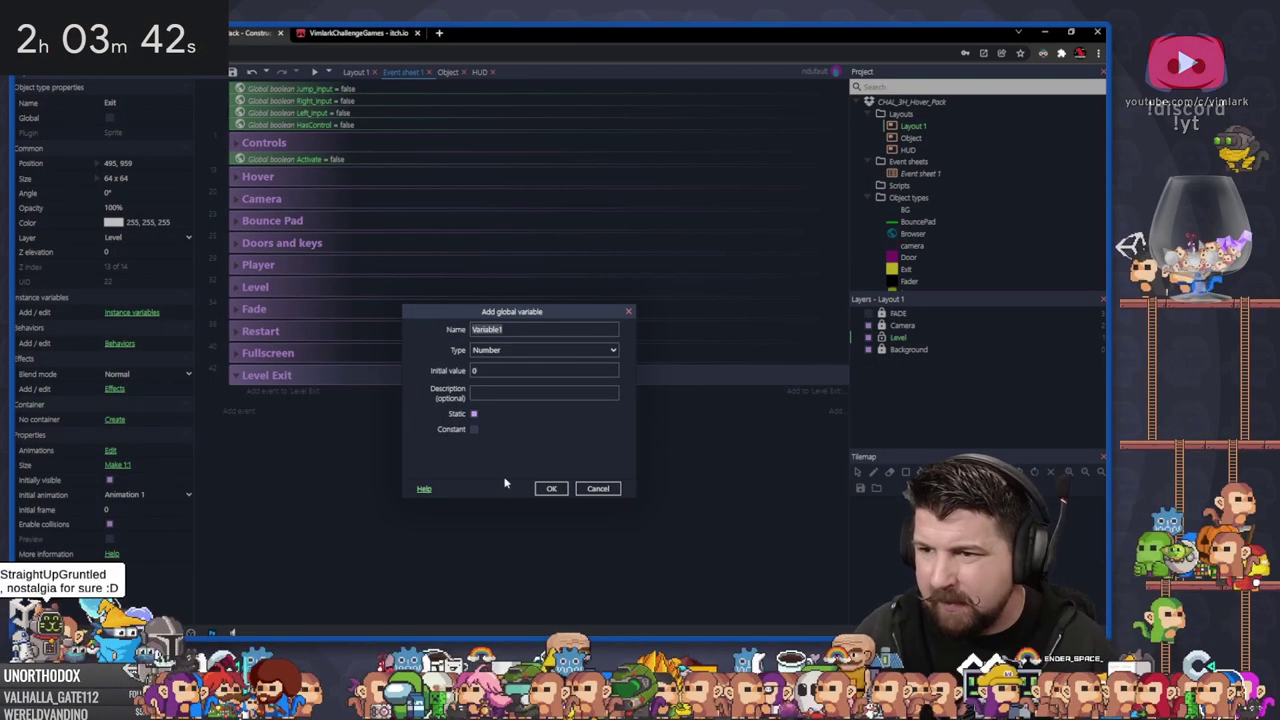
Discard the new global variable, add a blank event to the Level Exit group, and choose P_Boc as the object for its condition
left_click(600, 489)
key("b")
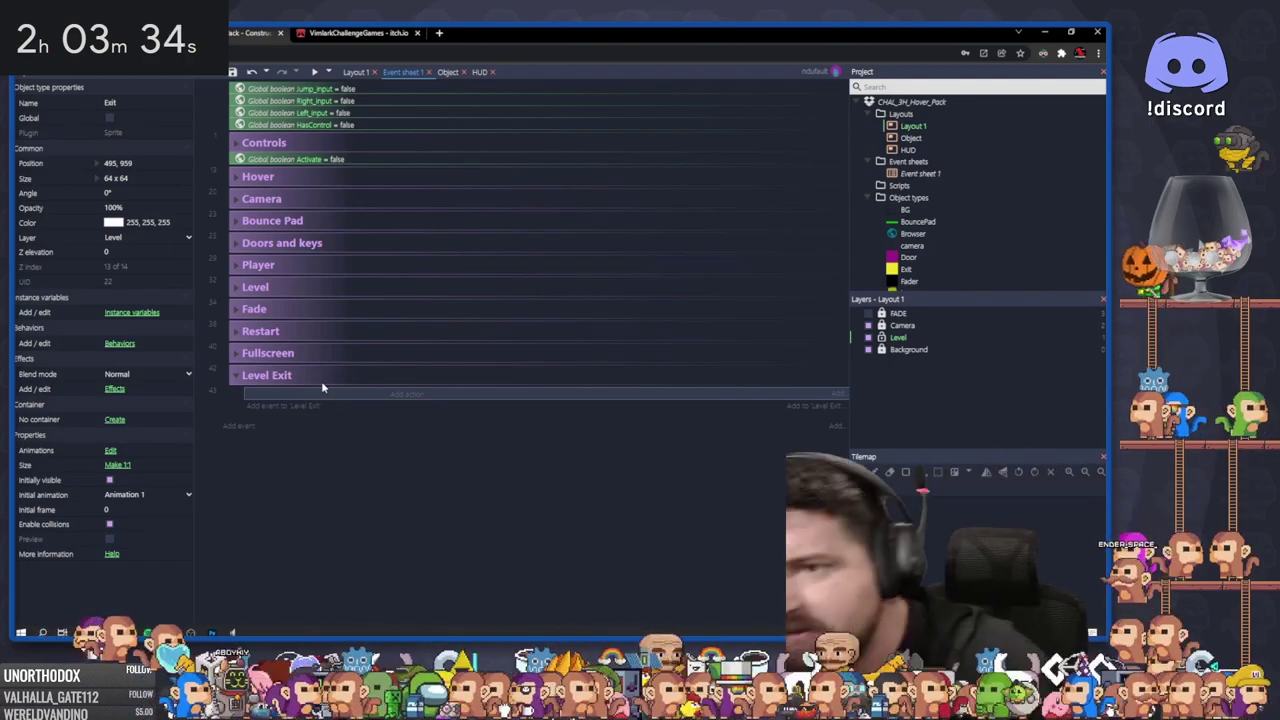
double_click(320, 395)
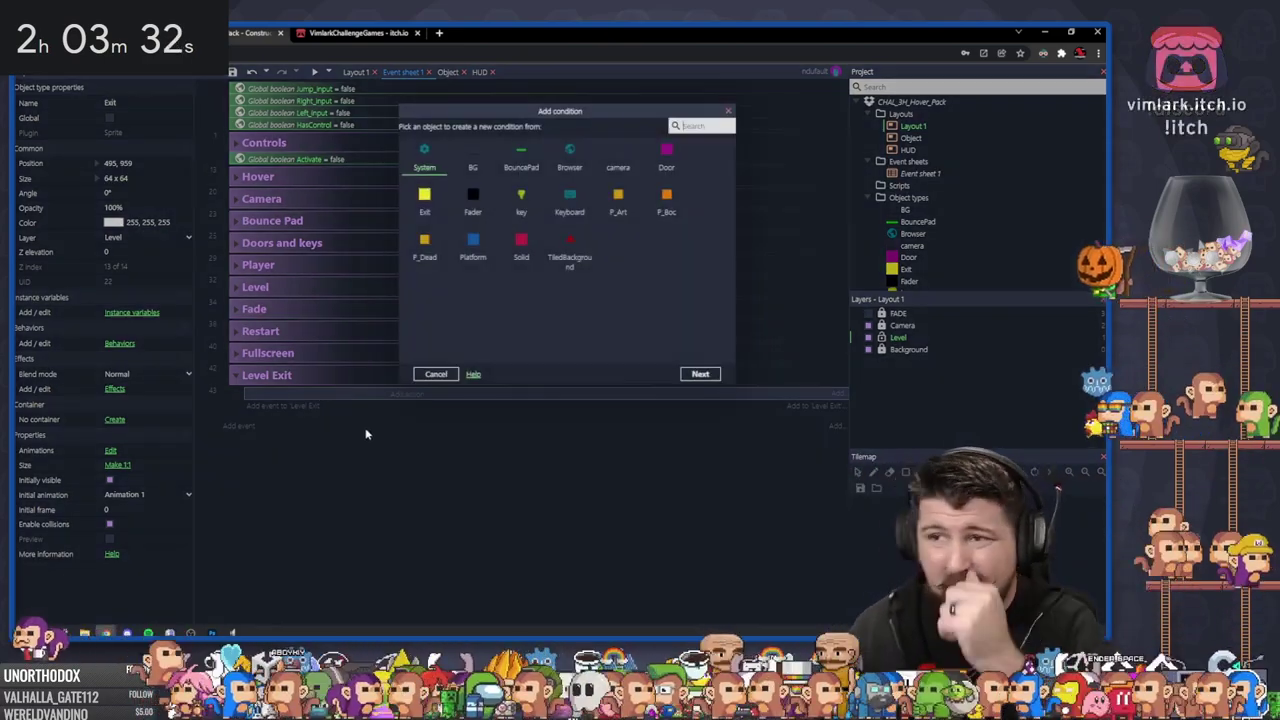
double_click(430, 201)
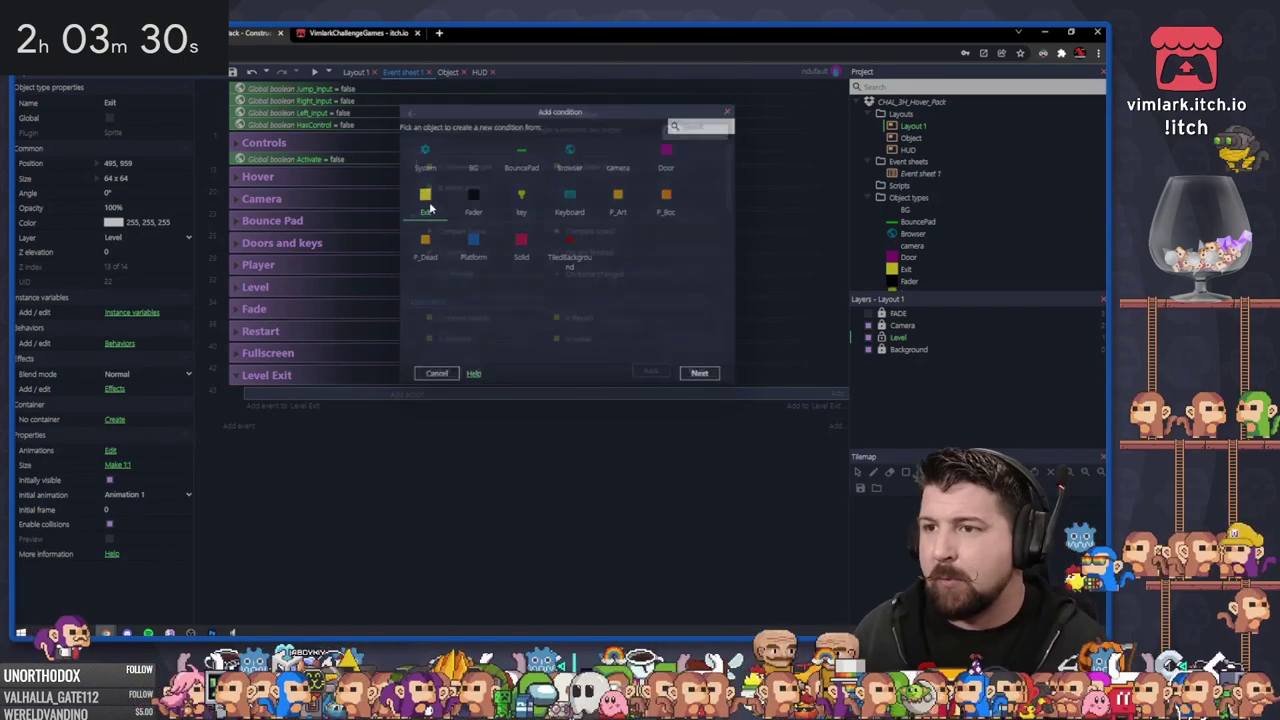
left_click(653, 374)
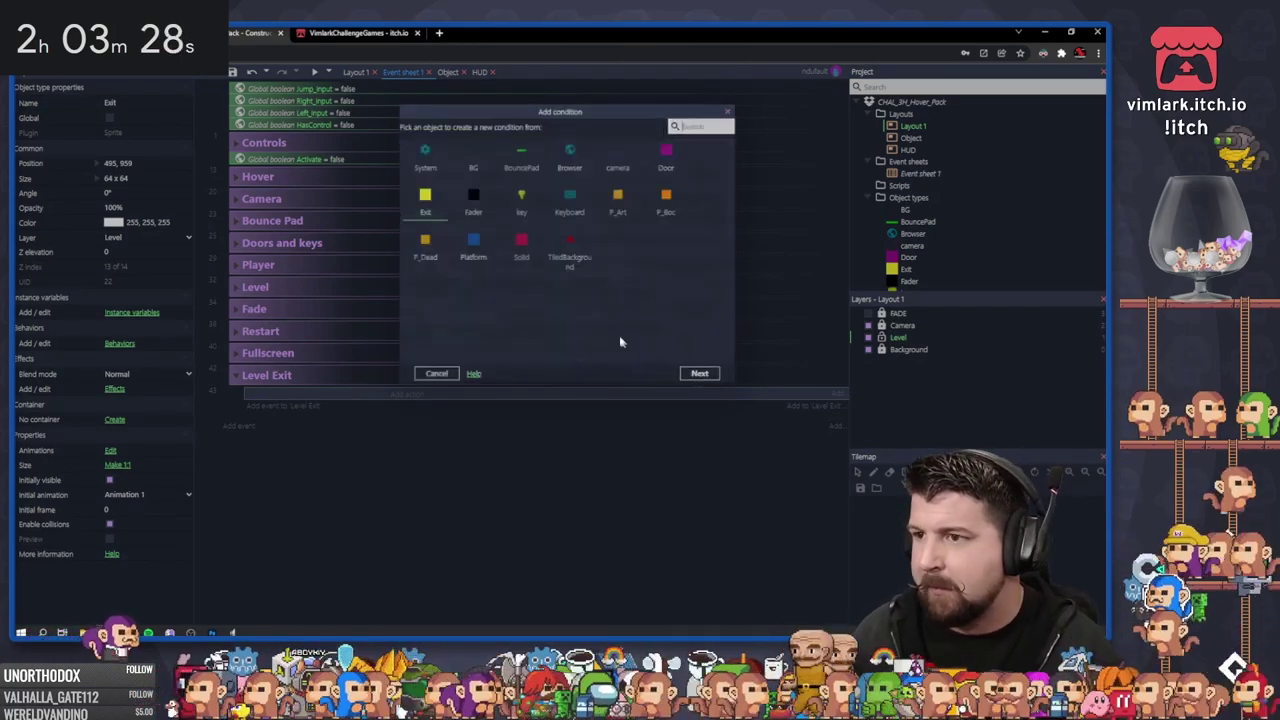
double_click(668, 200)
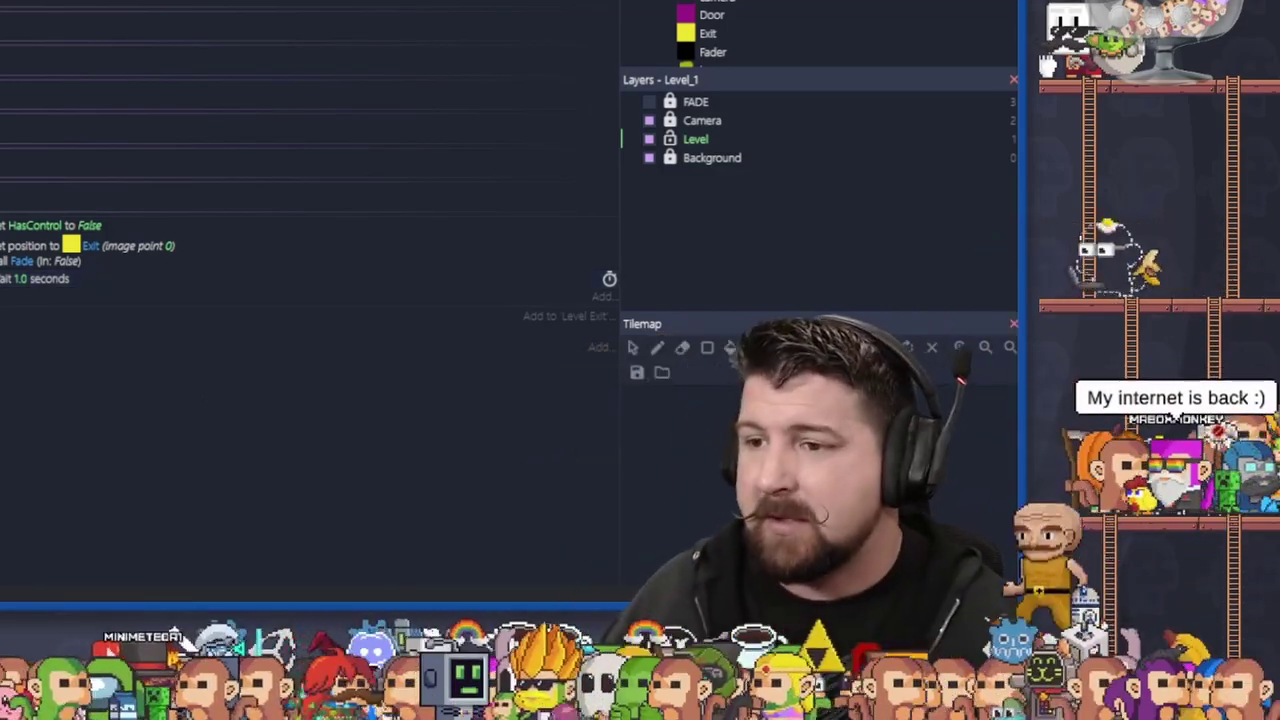
Test P_Boc's movement around the keys and doors in a preview, close it, and collapse the Level Exit group
key("a")
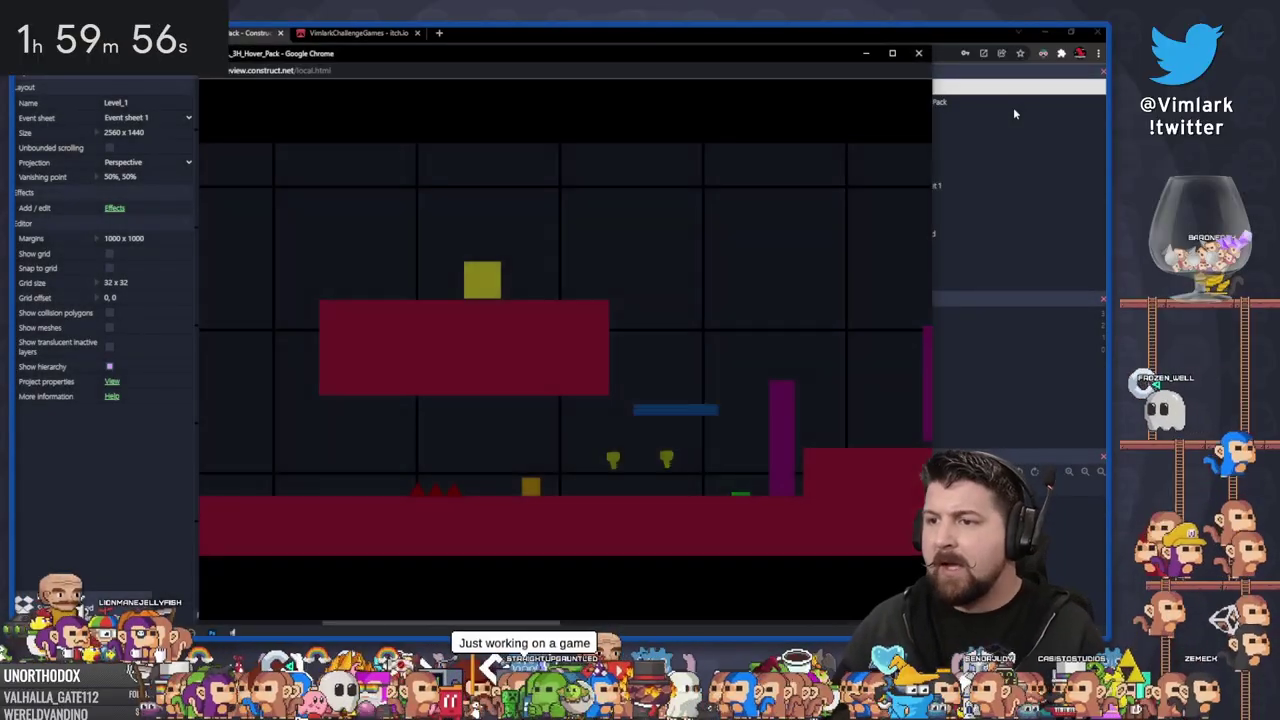
key("Right")
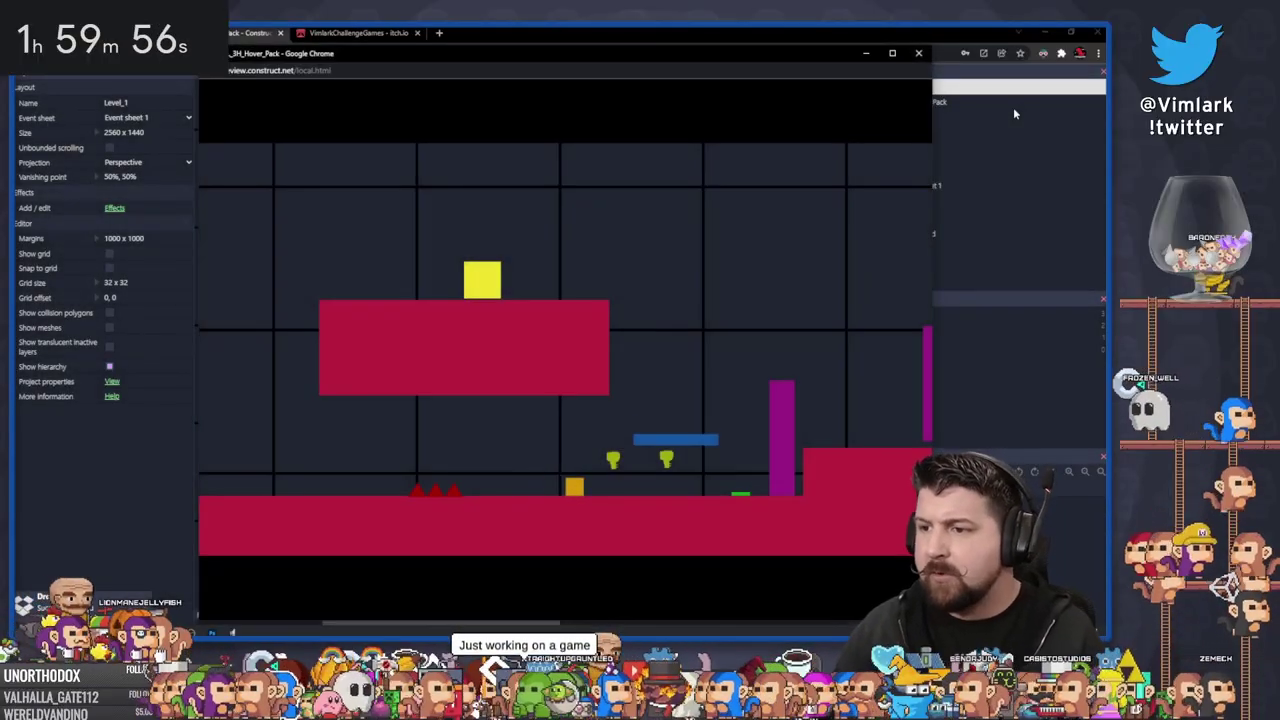
key("space")
key("space")
key("Left")
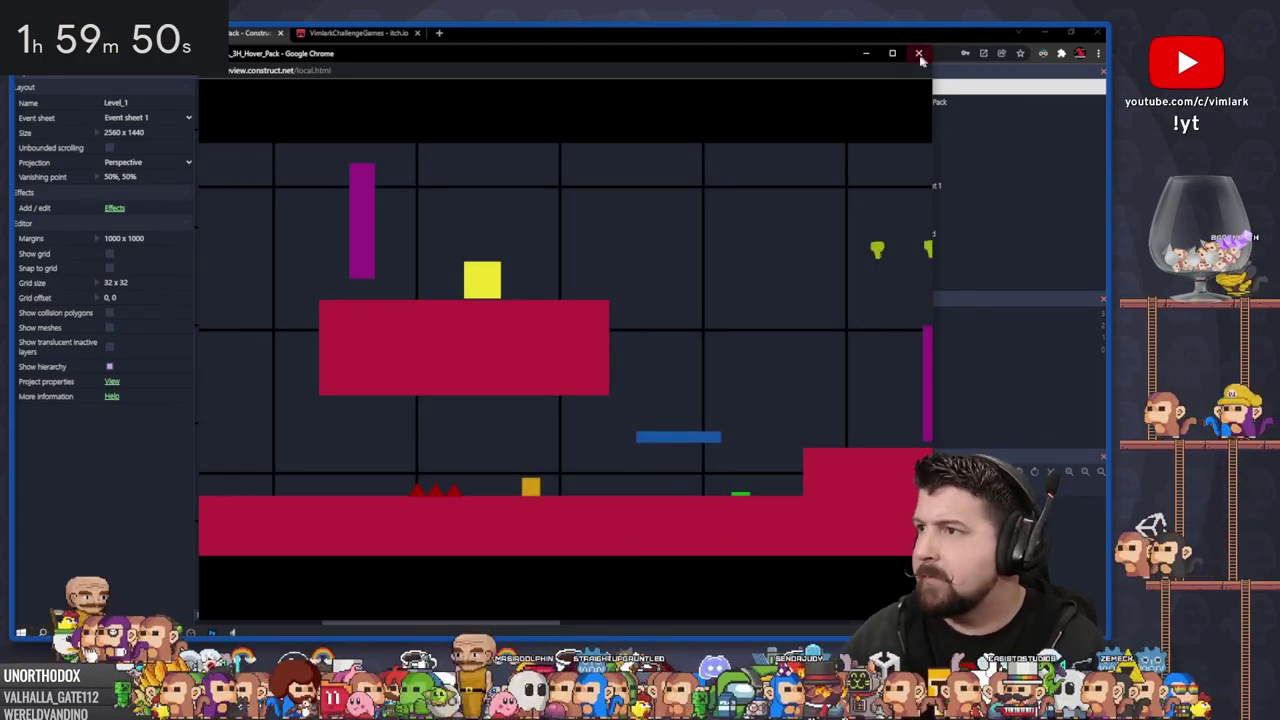
left_click(918, 52)
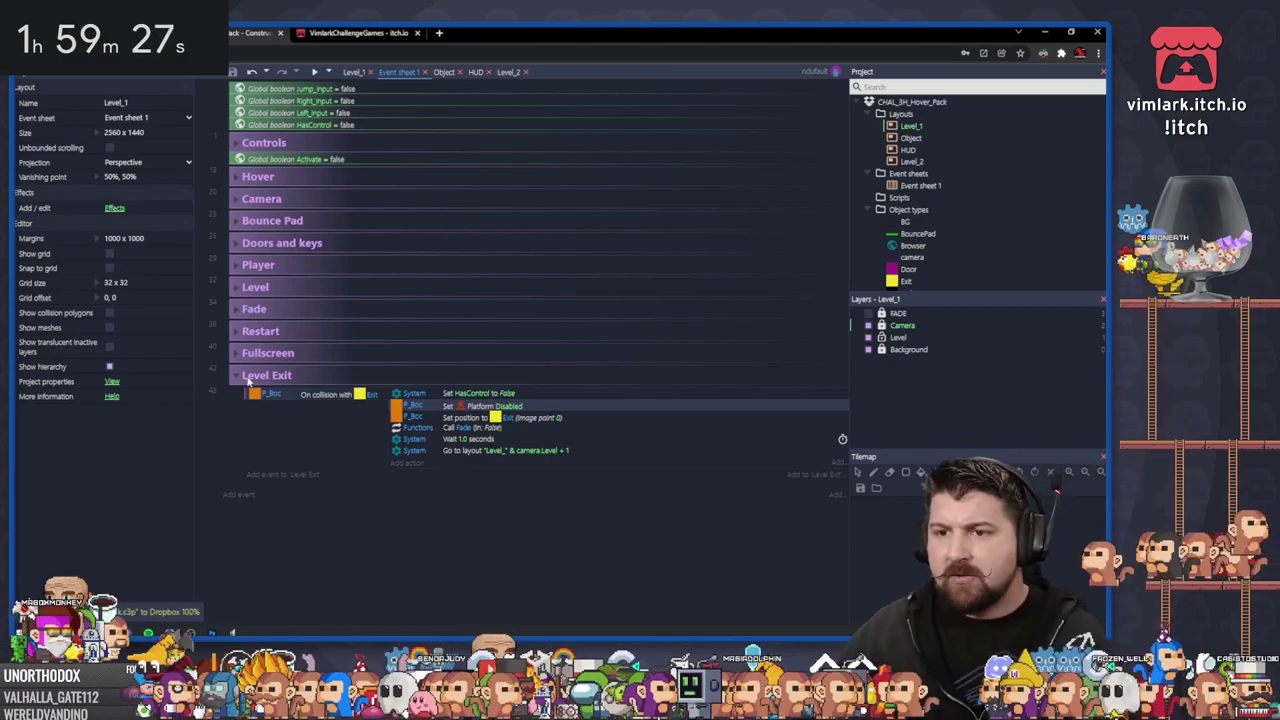
left_click(243, 376)
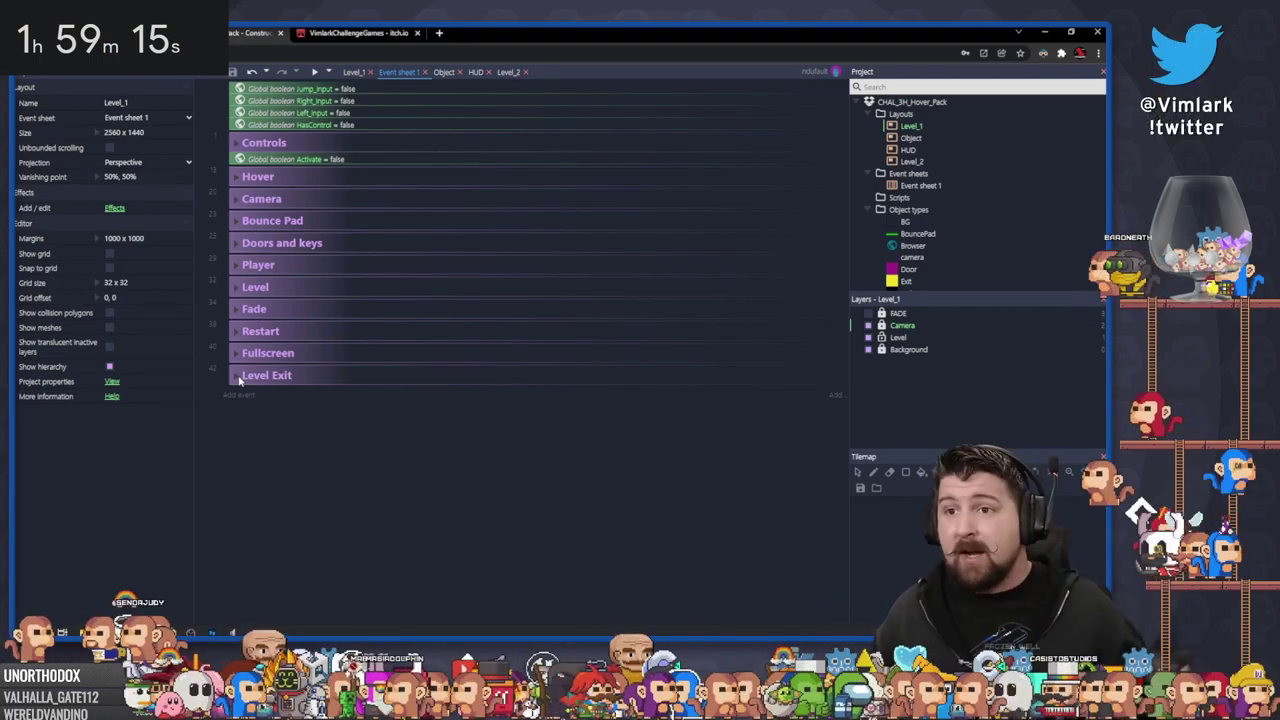
Preview Level_1 and fly P_Boc around the moving platform and the red enemy, and collapse the Level Exit group again
left_click(352, 72)
key("F5")
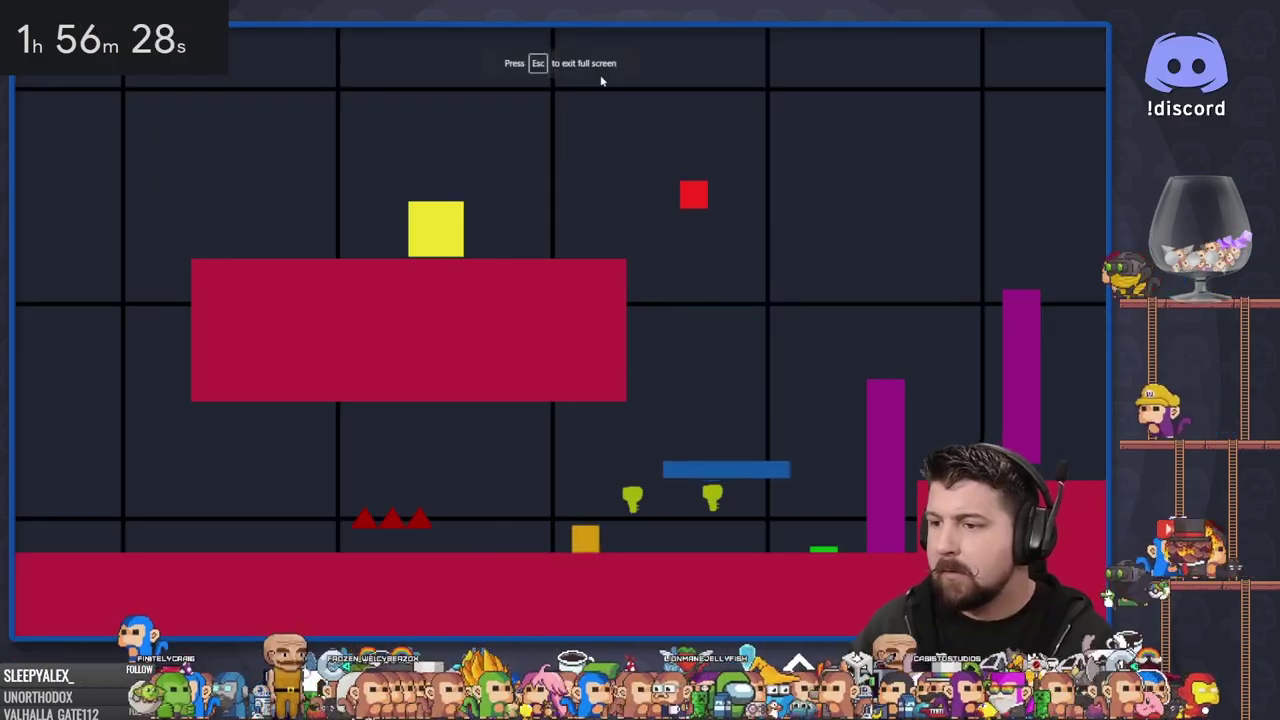
key("Right")
key("Up")
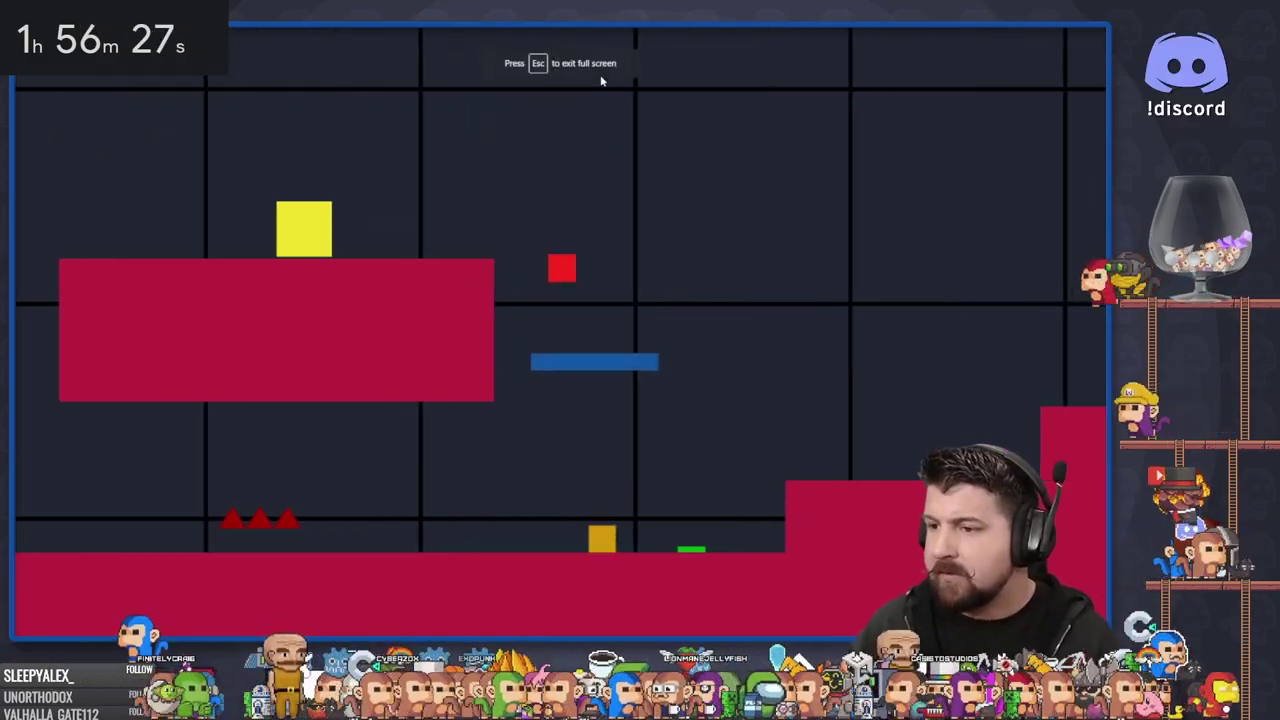
key("Up")
key("Up")
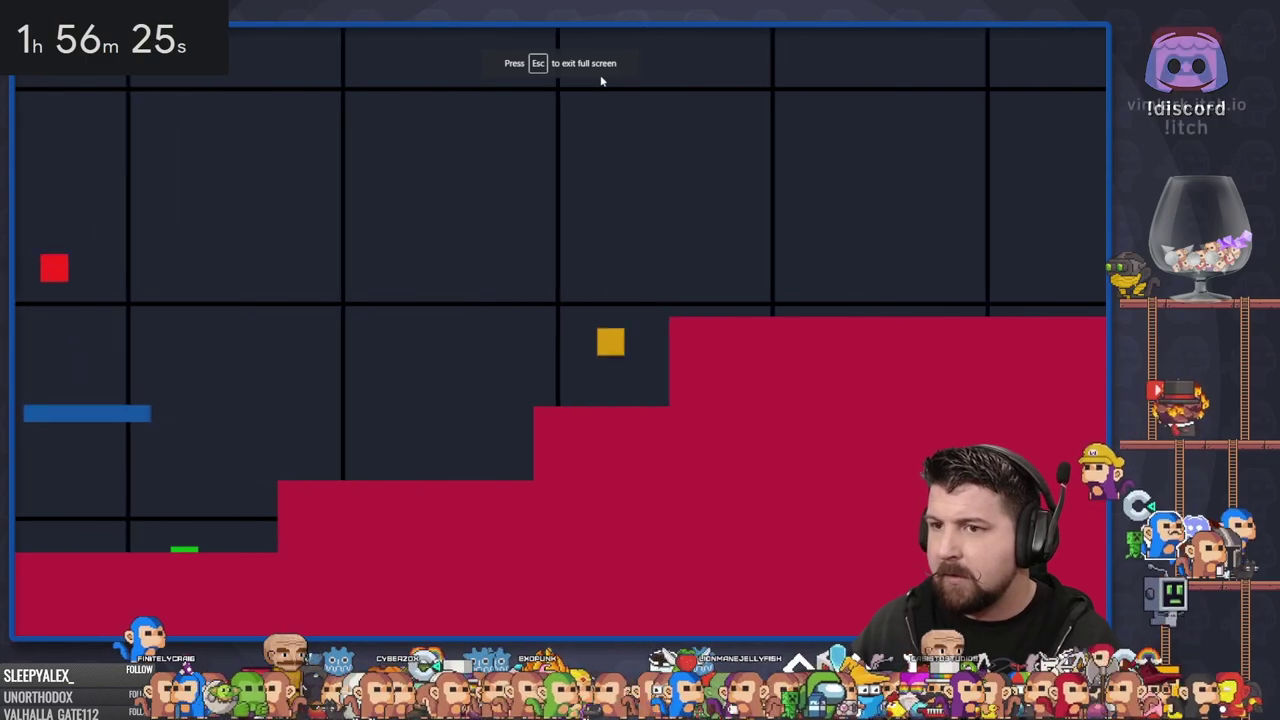
key("Left")
key("Up")
key("Left")
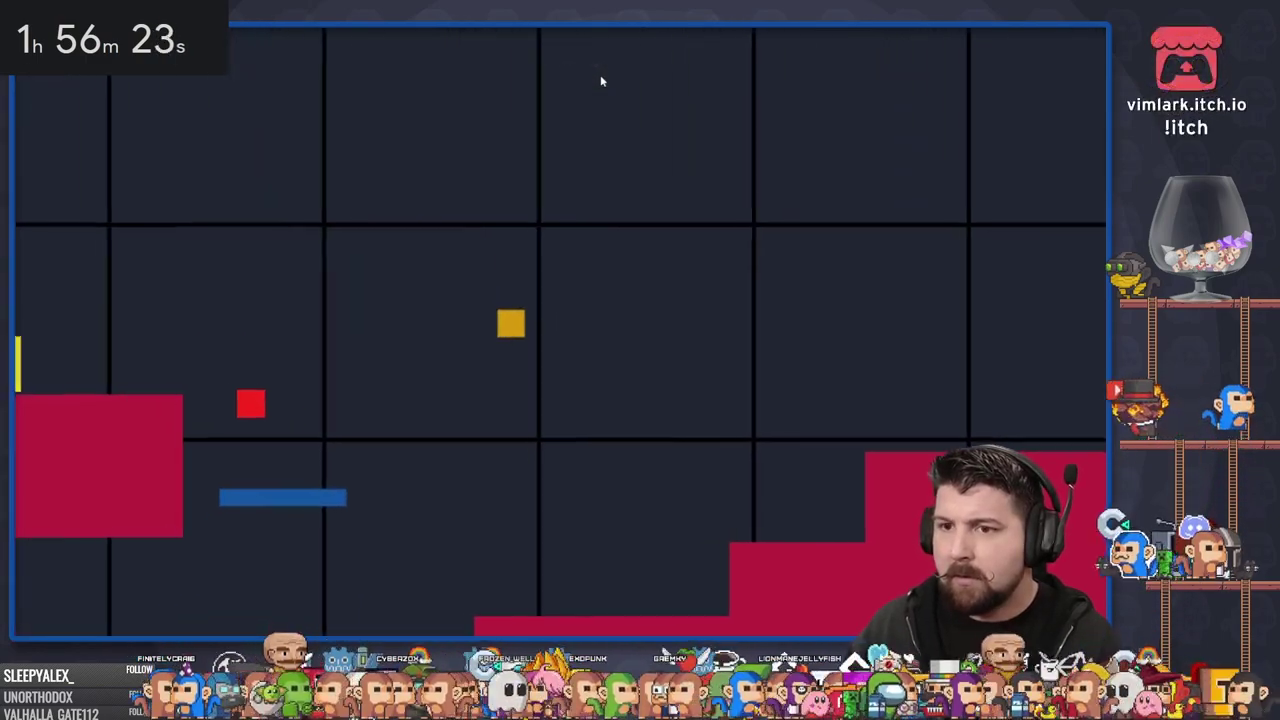
key("Left")
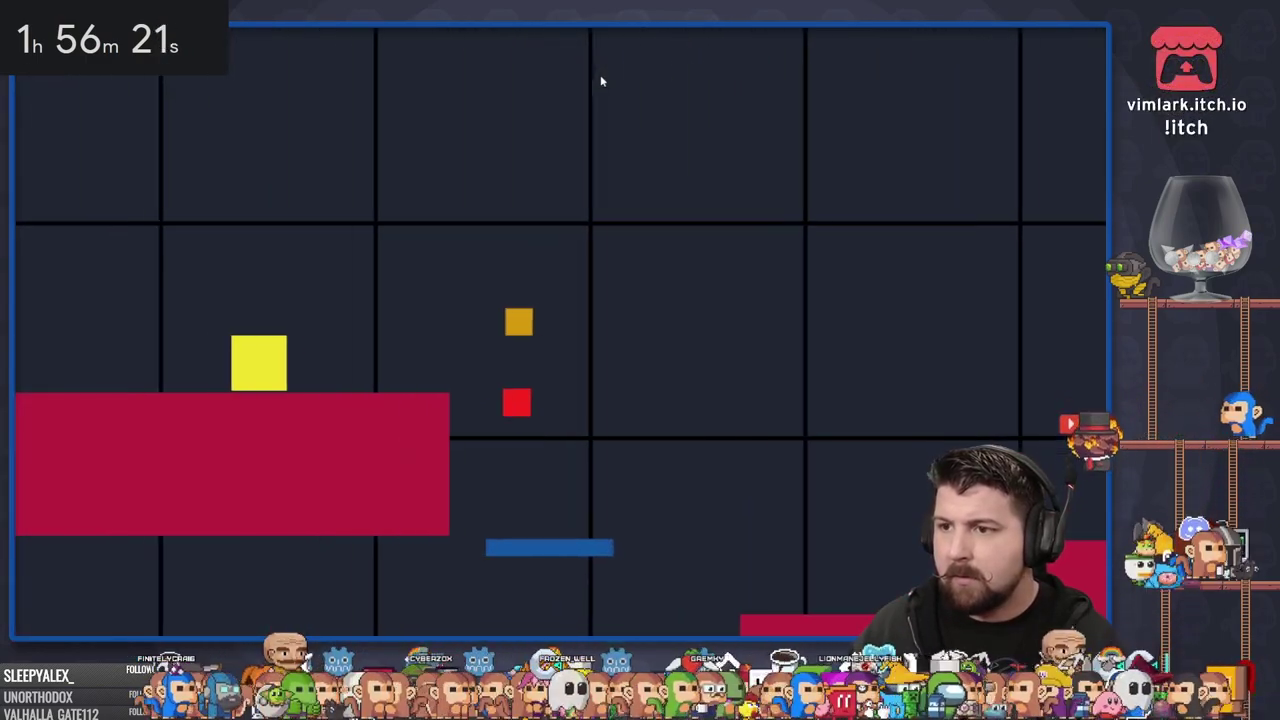
key("Up")
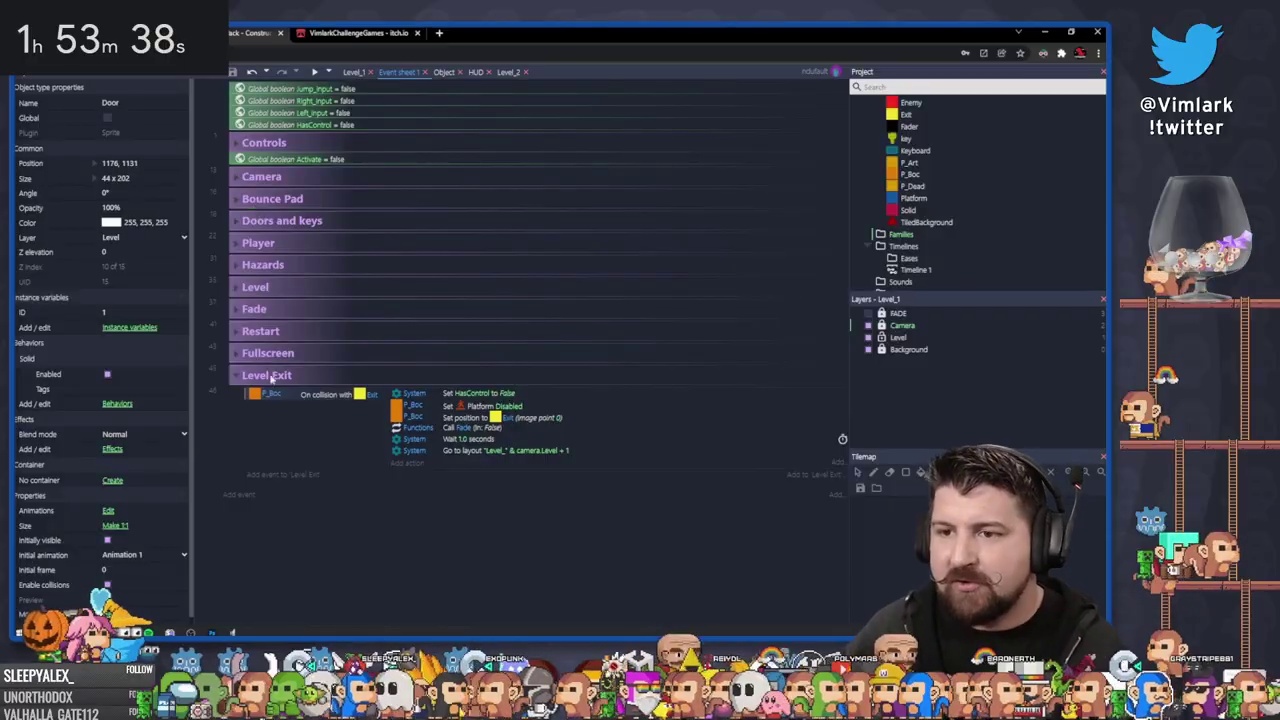
left_click(270, 376)
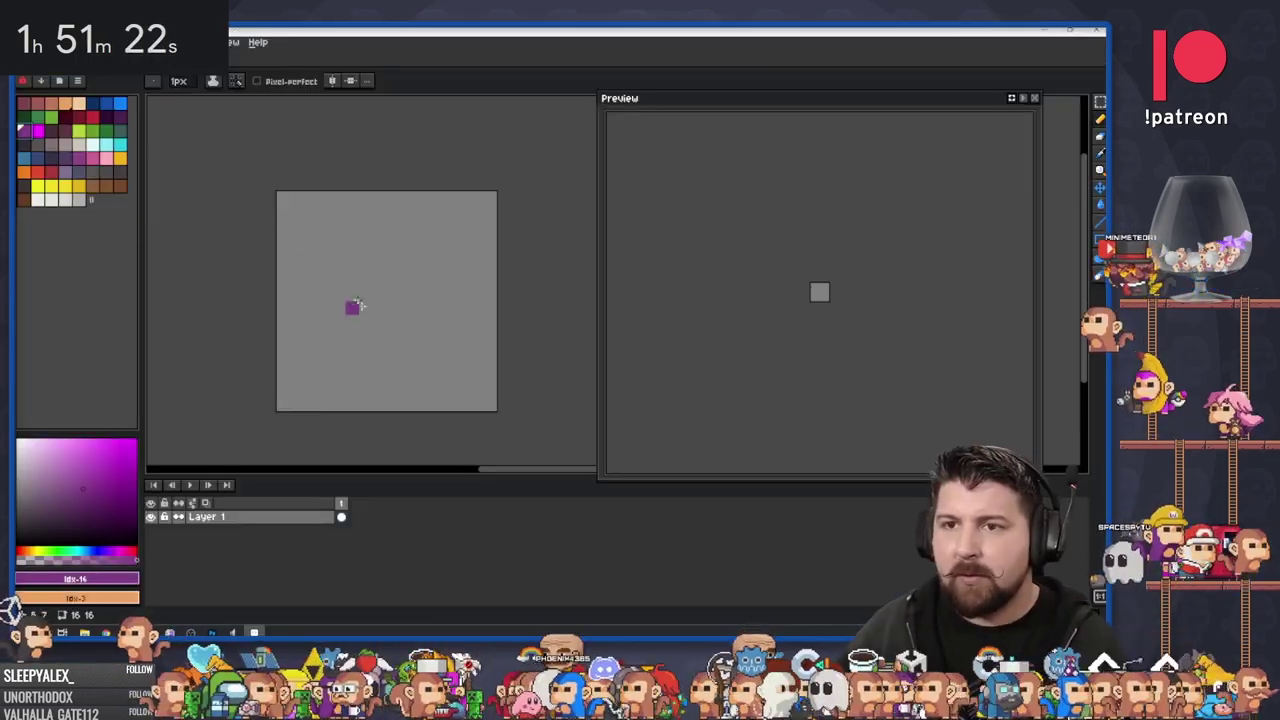
In Aseprite, draw the hooded robot's outline on the 16 x 16 canvas and shade its head, neck and shoulder light grey
mouse_move(296, 390)
left_mouse_down()
mouse_move(329, 360)
mouse_move(321, 237)
mouse_move(287, 336)
left_mouse_up()
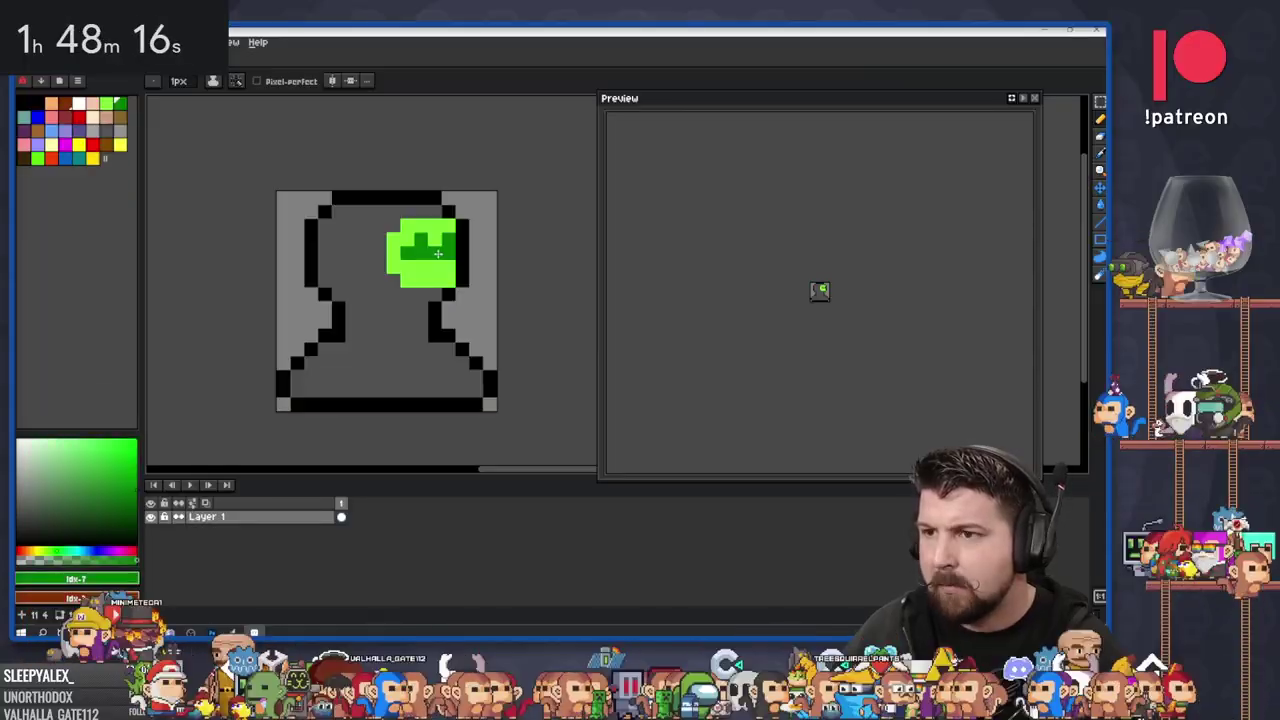
mouse_move(408, 295)
left_mouse_down()
mouse_move(450, 364)
mouse_move(421, 391)
left_mouse_up()
left_click(334, 322, "alt")
mouse_move(366, 212)
left_mouse_down()
mouse_move(380, 294)
mouse_move(421, 390)
left_mouse_up()
left_click_drag(380, 308, 421, 308)
mouse_move(394, 349)
left_mouse_down()
mouse_move(449, 349)
mouse_move(476, 376)
left_mouse_up()
Enlarge the sprite preview and paint a darker horizontal band across the base of the robot's body
scroll(793, 301, "up", 4)
left_click_drag(793, 301, 747, 315)
left_click(18, 515)
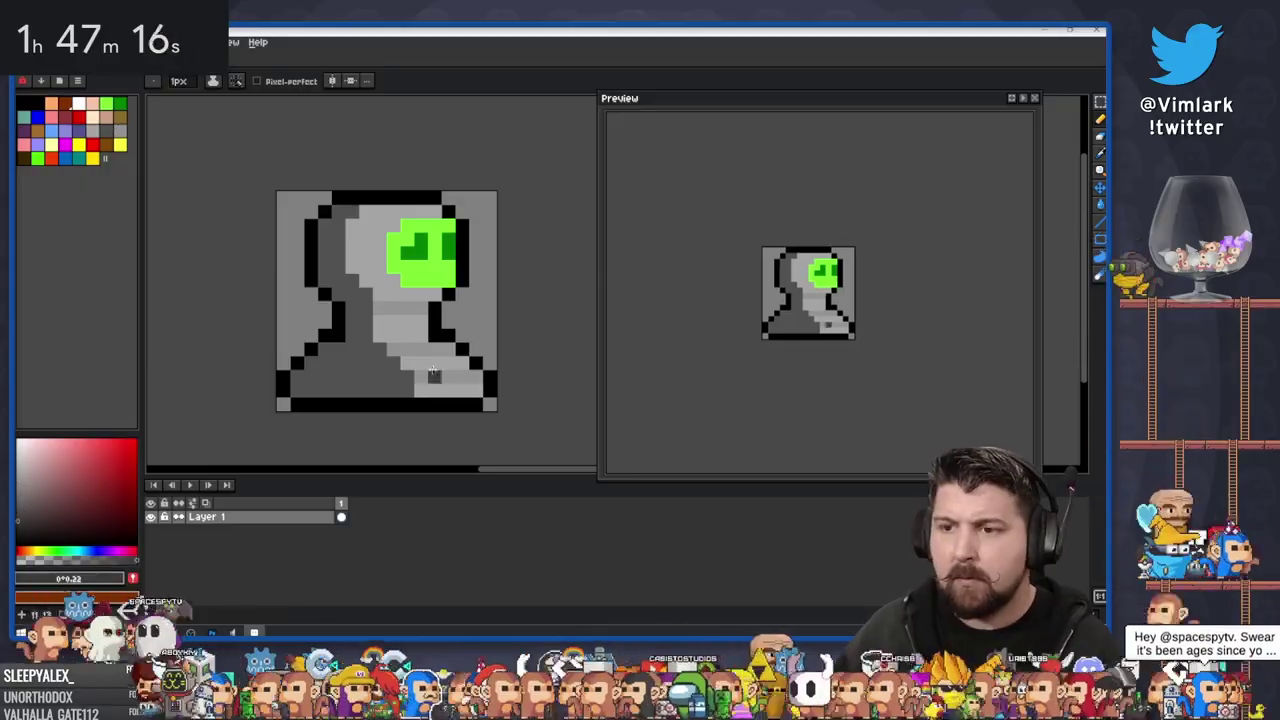
left_click_drag(407, 380, 309, 382)
Shift the robot's green face one pixel to the left and touch up the dark green eye beside the hood's edge
key("m")
left_click_drag(389, 221, 454, 286)
key("Left")
key("b")
left_click(422, 279, "alt")
left_click_drag(449, 239, 449, 267)
left_click(449, 253)
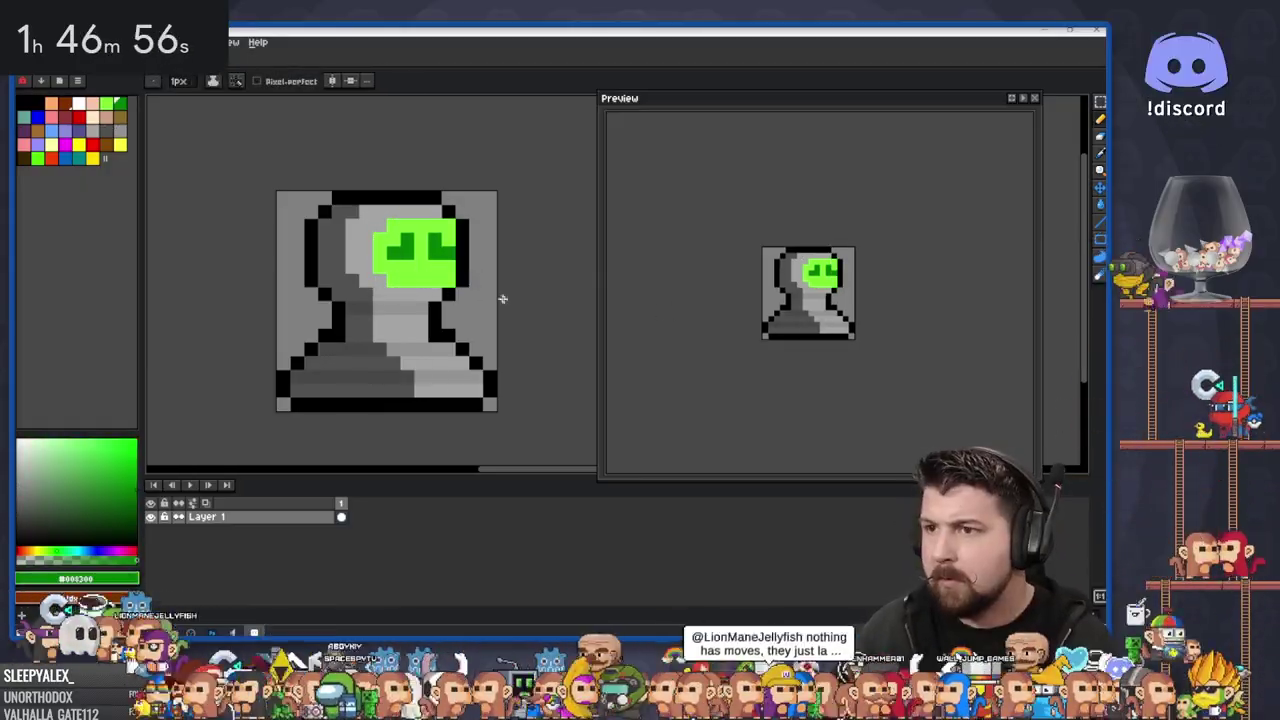
Try yellow pixels in both eyes of the green face and undo them
left_click(78, 144)
left_click(407, 253)
left_click(434, 253)
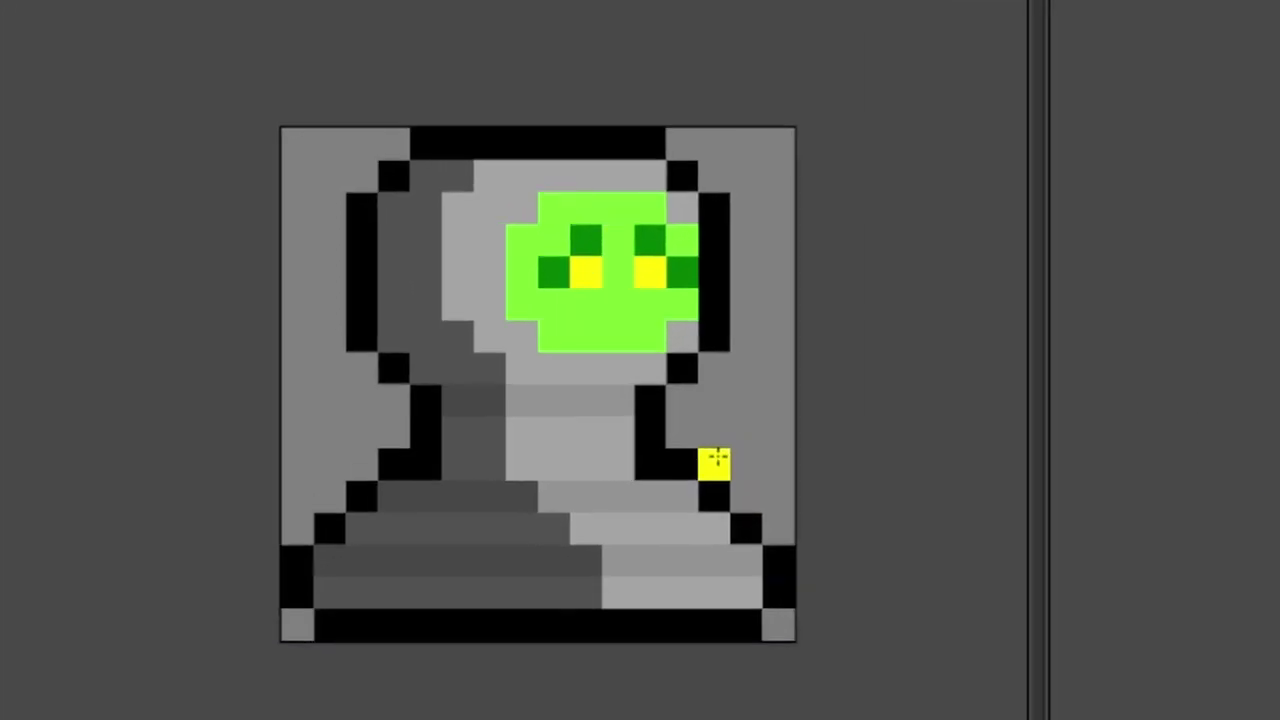
key("ctrl+z")
key("ctrl+z")
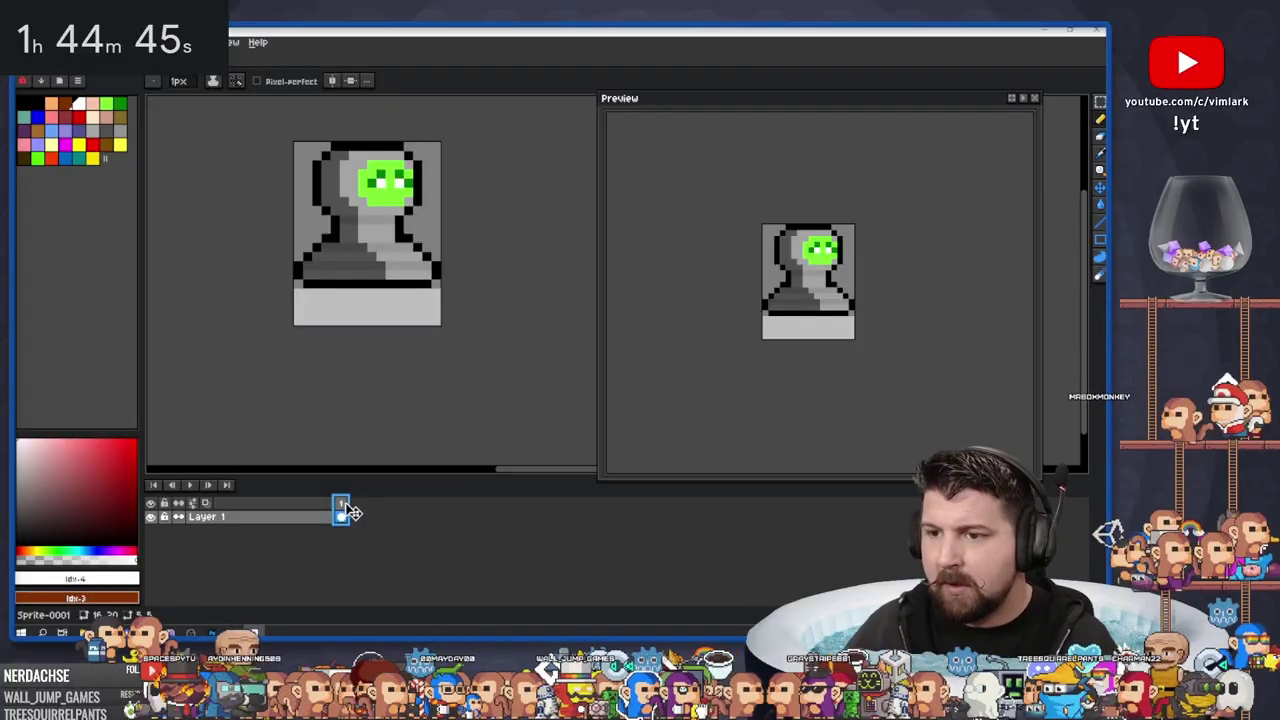
Add a second frame to the robot sprite and check the animation in the enlarged preview
right_click(343, 505)
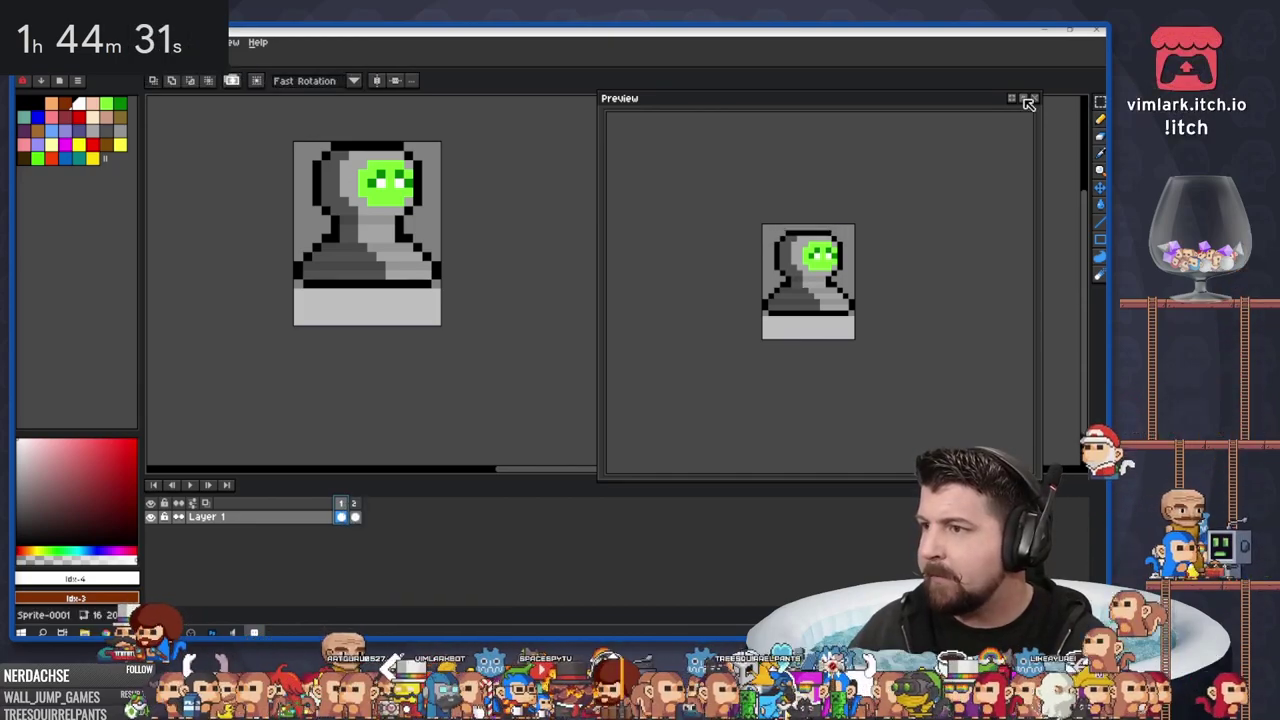
left_click(354, 503)
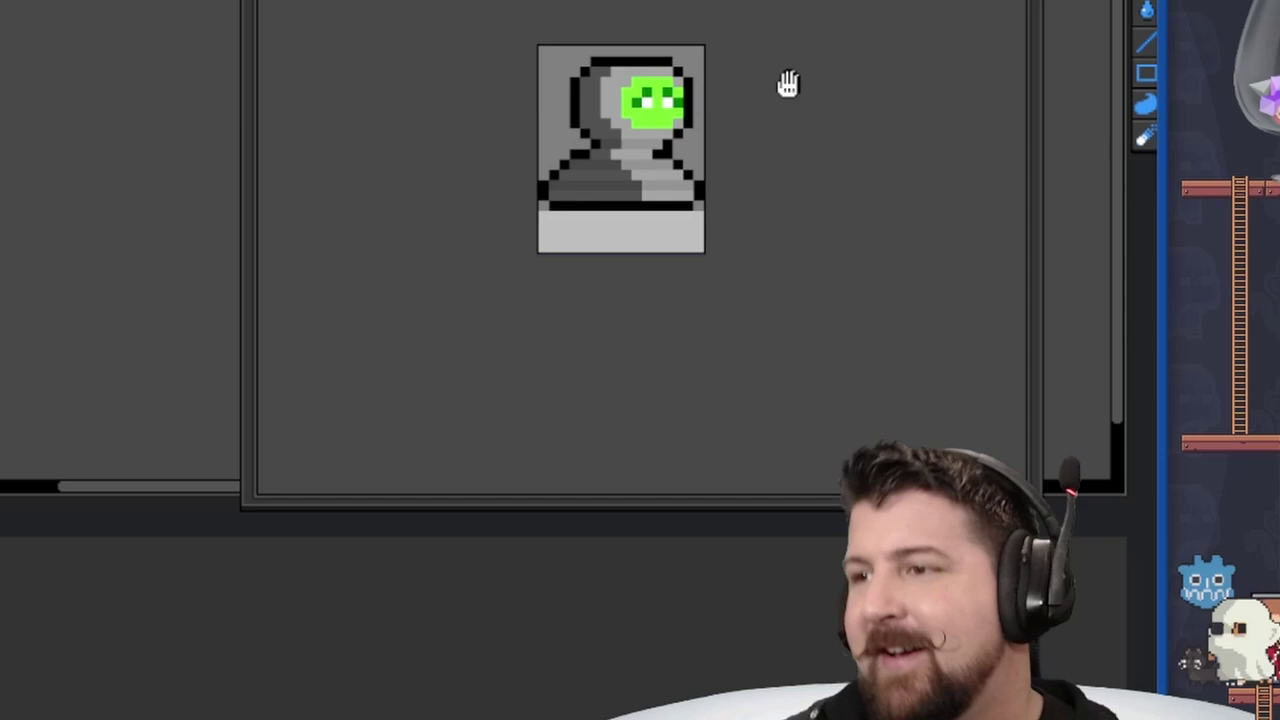
scroll(863, 285, "up", 1)
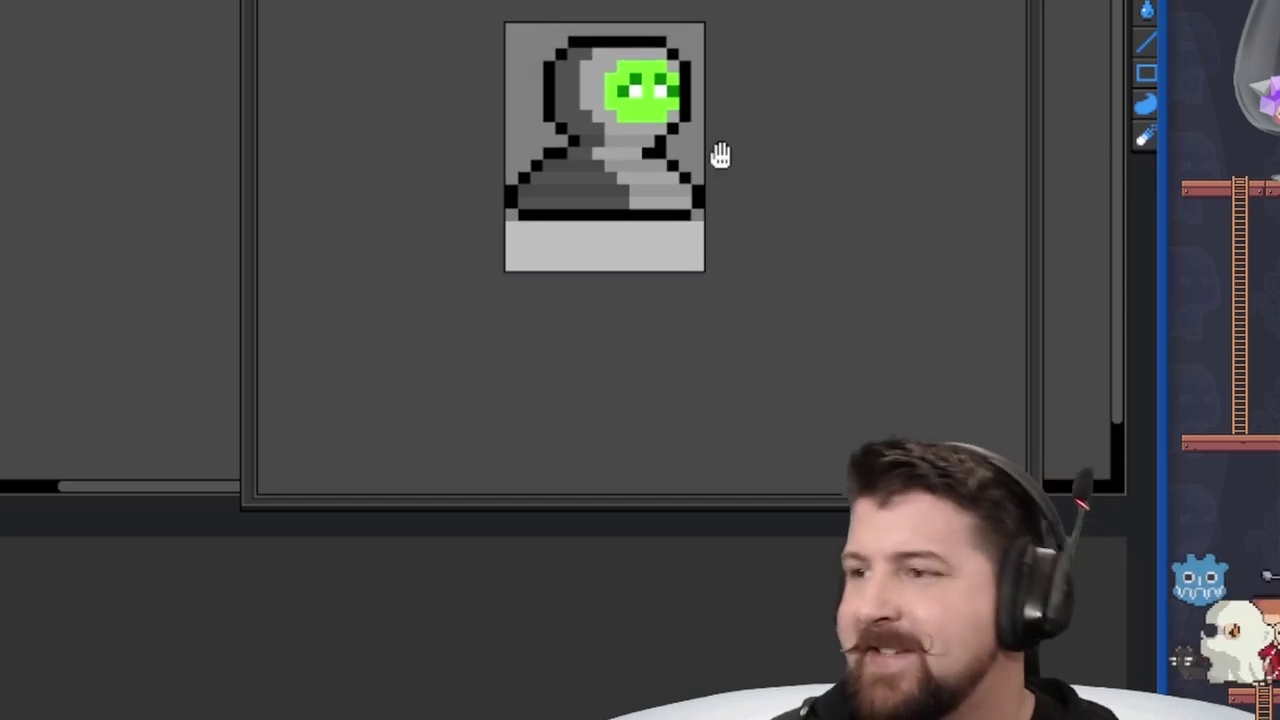
scroll(720, 155, "up", 1)
Tag frames 3 and 4 as move and select frame 4
left_click_drag(368, 504, 381, 505)
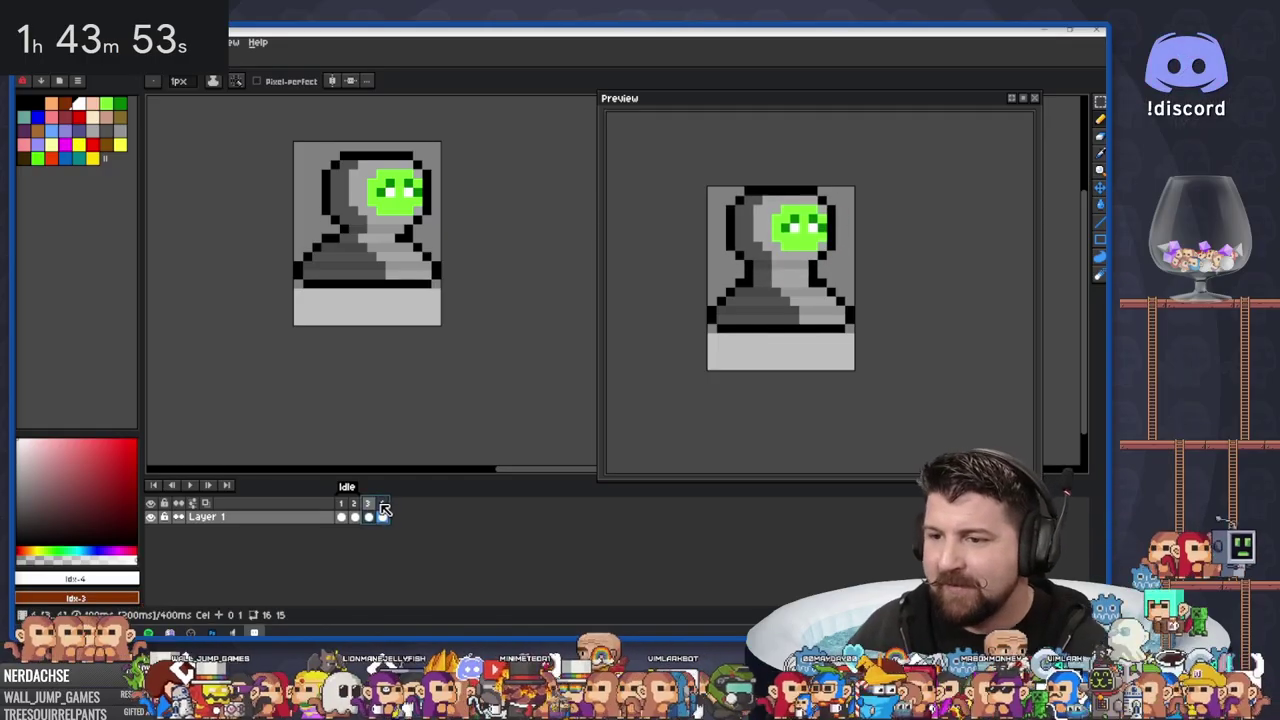
right_click(385, 510)
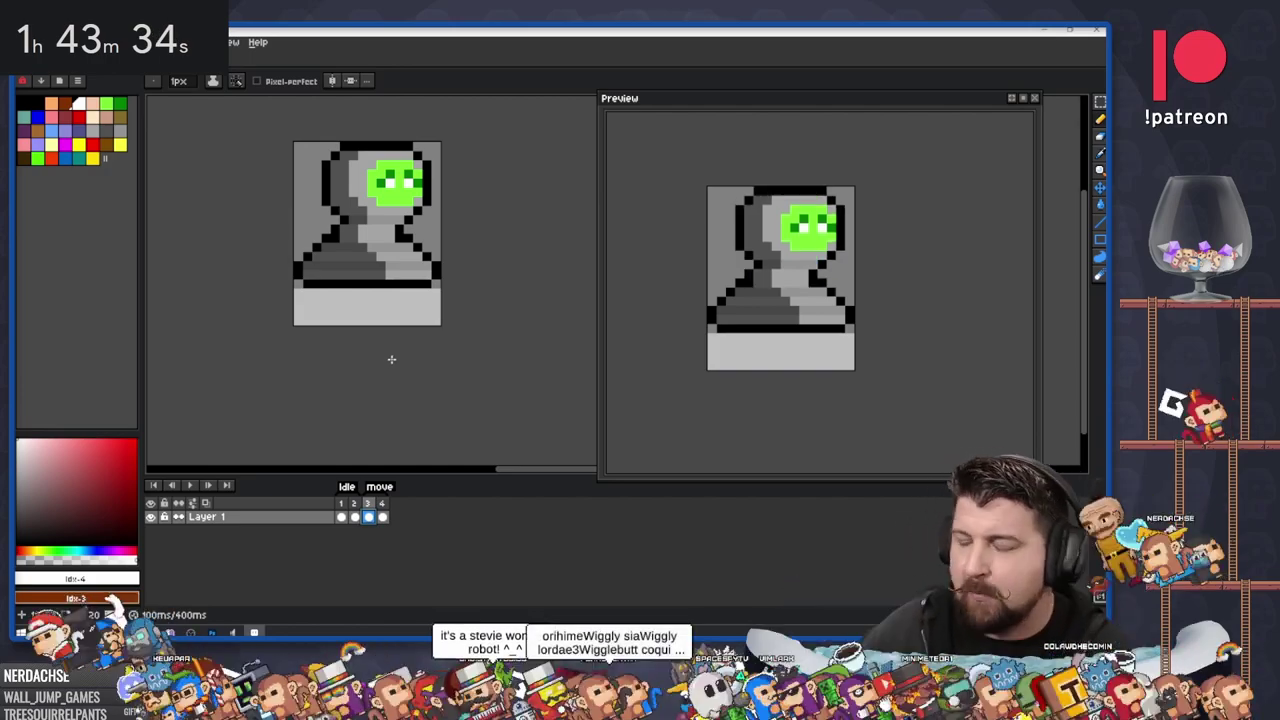
left_click(383, 506)
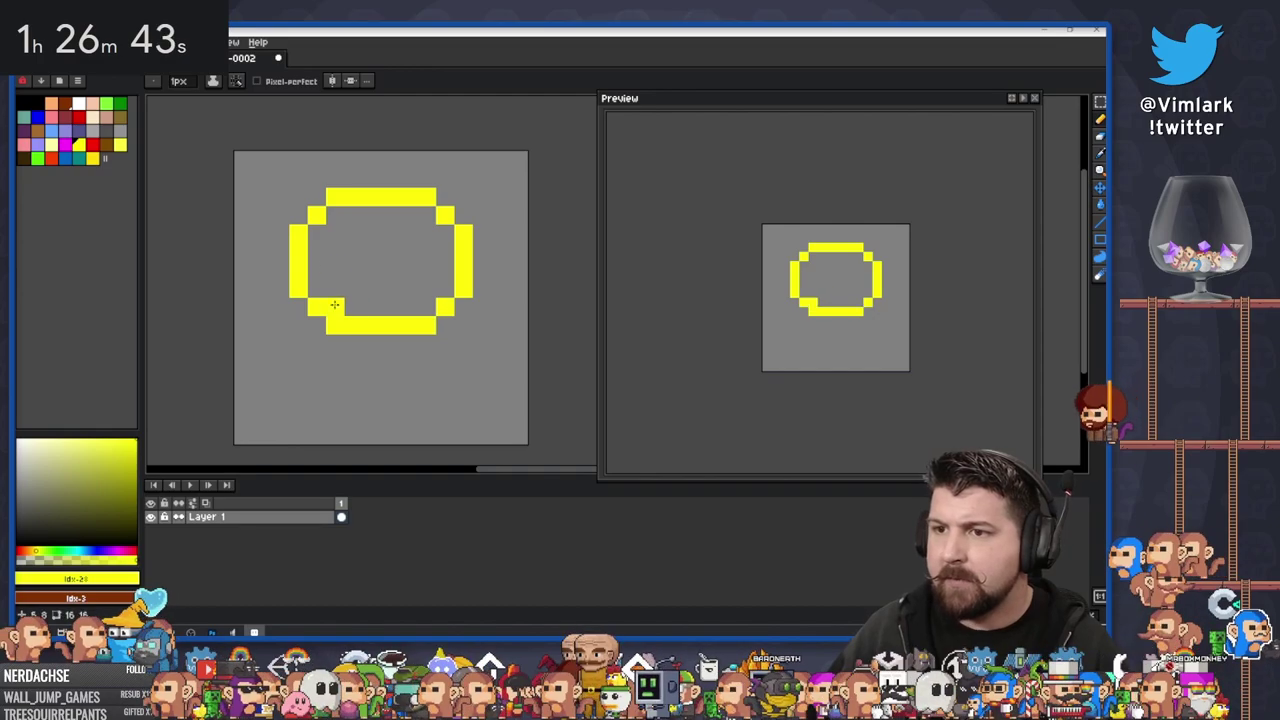
Thicken the yellow ring of the key sprite and sample a colour beside its teeth for reworking them
left_click_drag(335, 305, 335, 225)
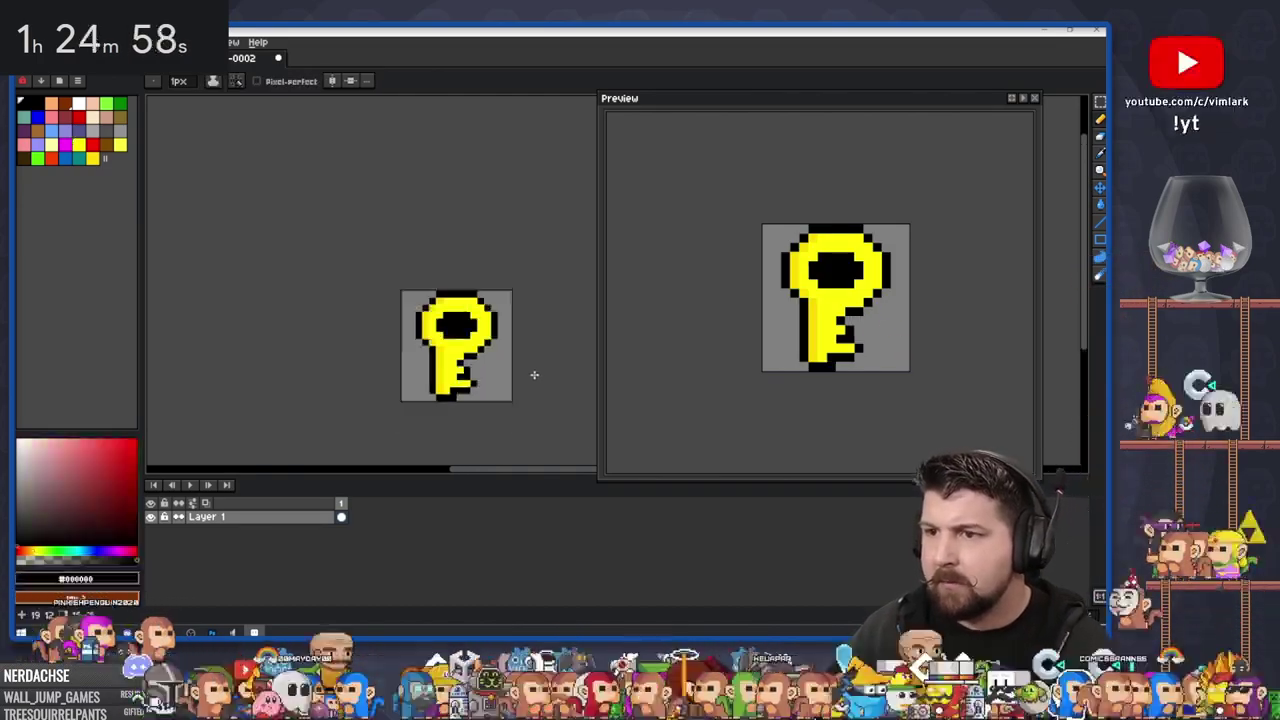
scroll(526, 377, "up", 1)
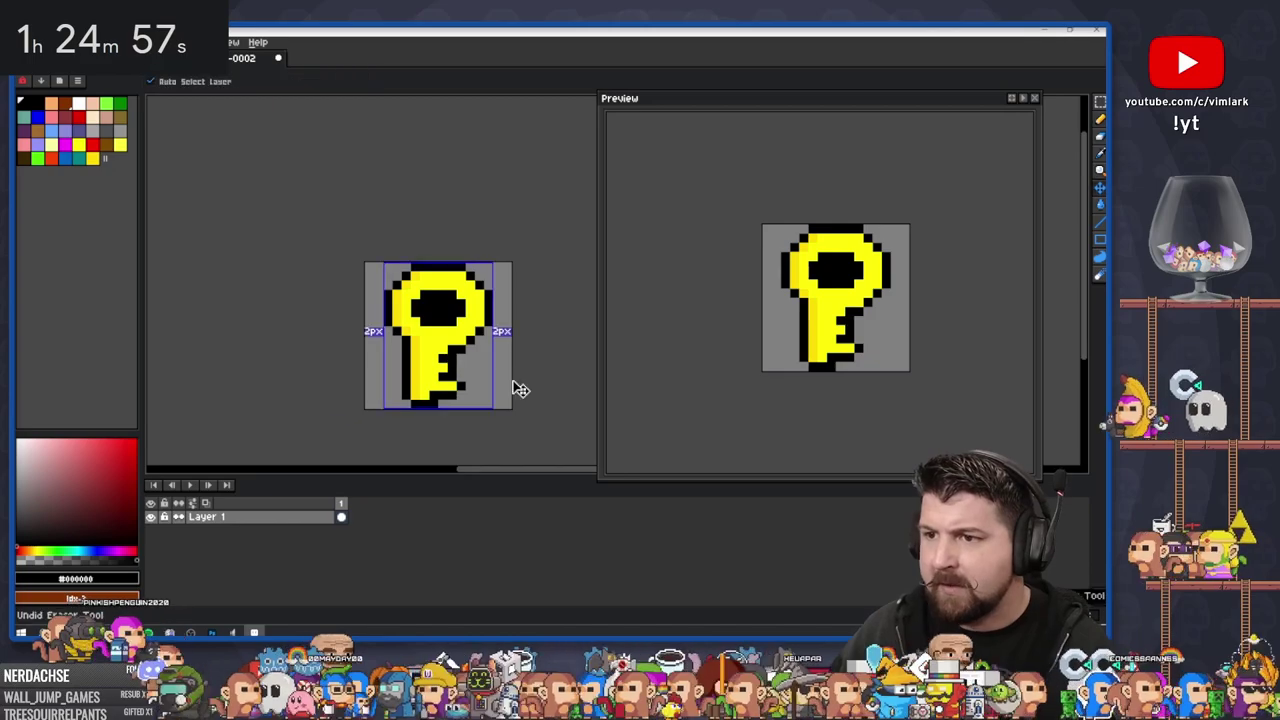
scroll(532, 376, "down", 2)
scroll(512, 380, "up", 1)
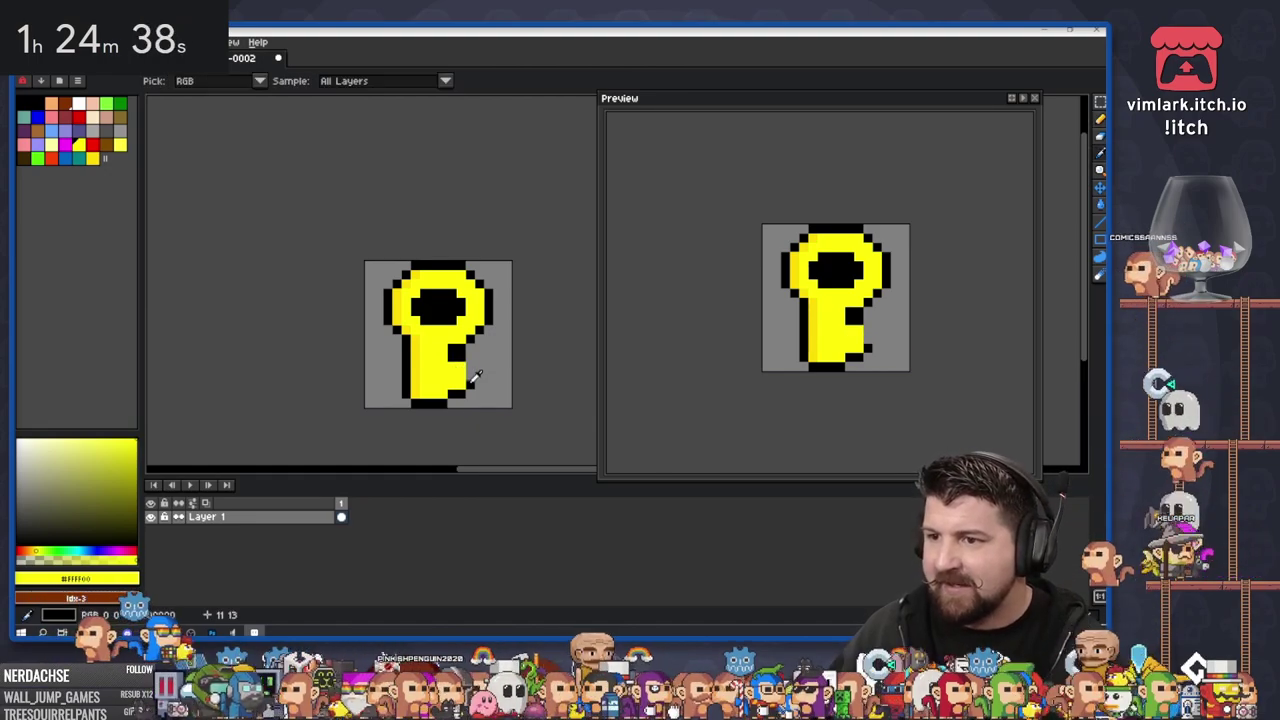
left_click(469, 369, "alt")
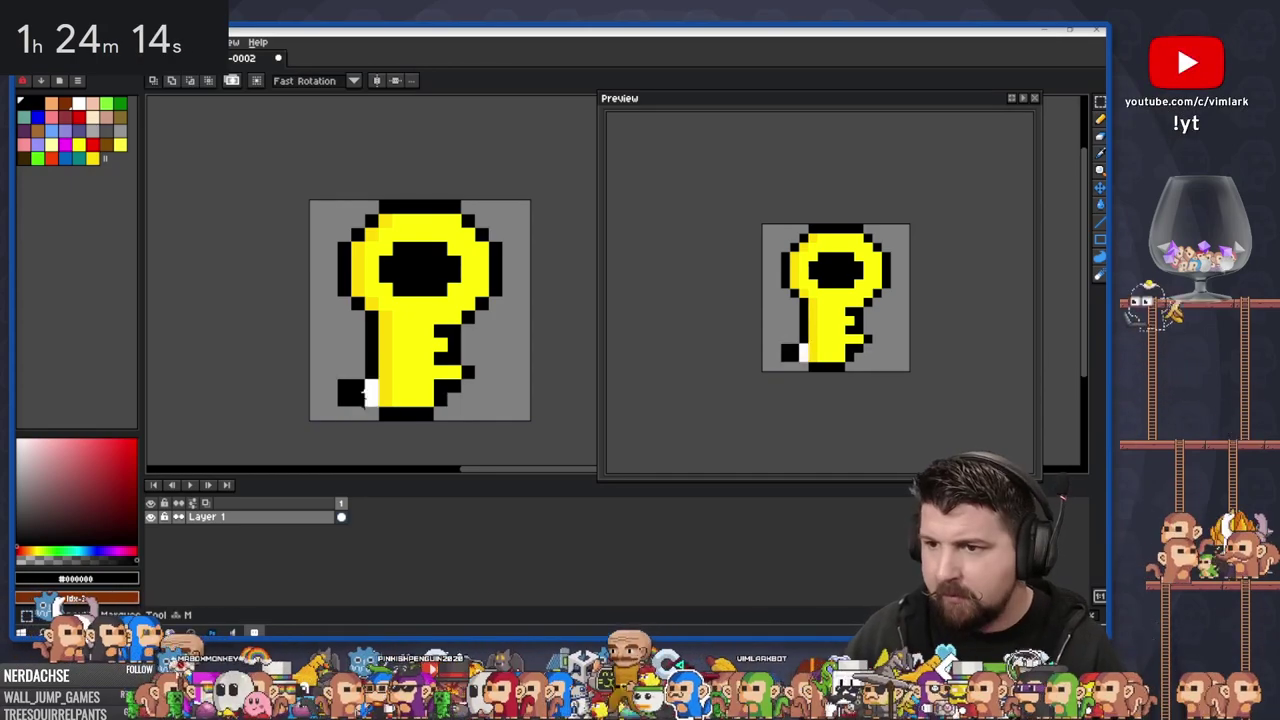
Move part of the key's lower black outline up one pixel, apply the move, and select the key on the canvas
left_click_drag(393, 413, 389, 401)
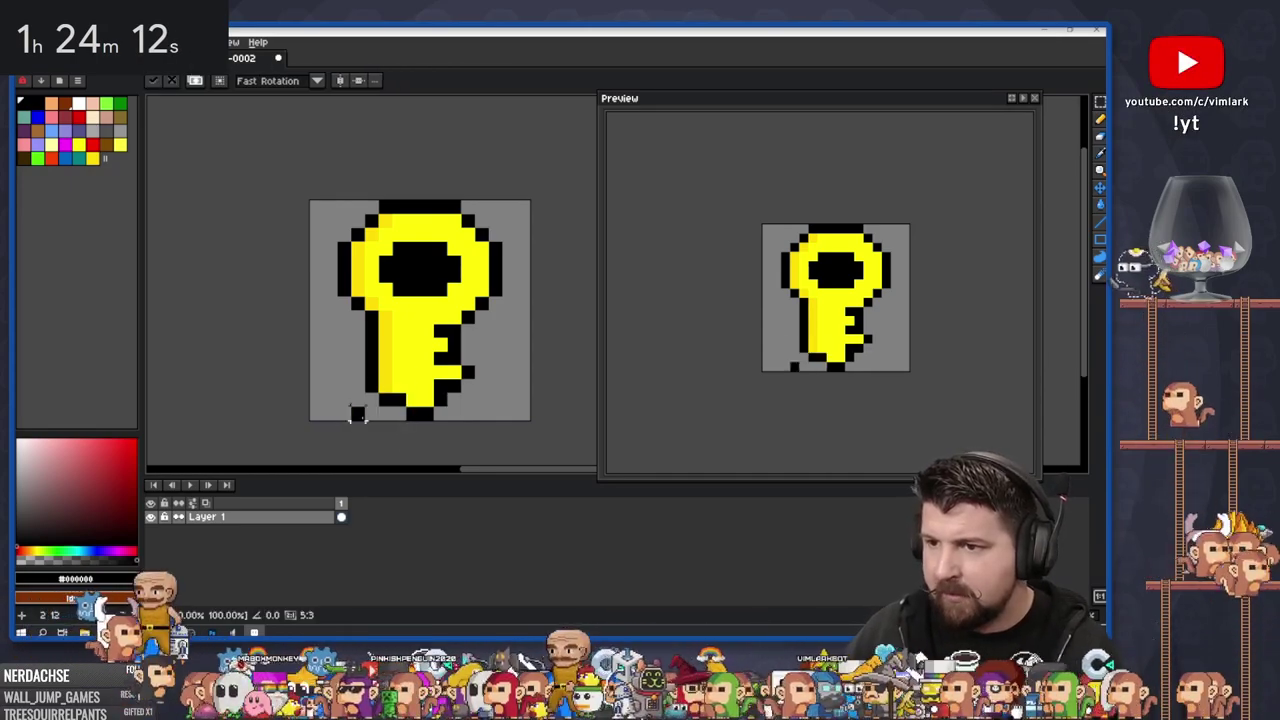
scroll(583, 397, "down", 1)
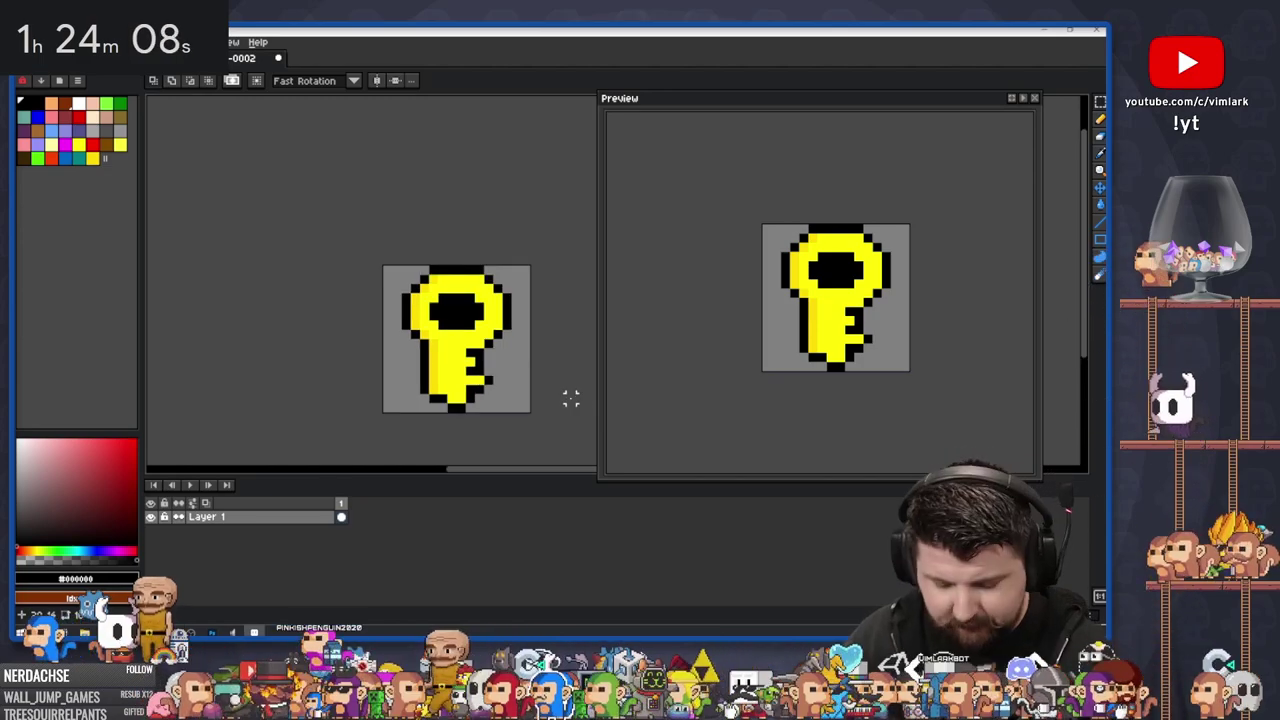
key("Return")
scroll(531, 403, "up", 1)
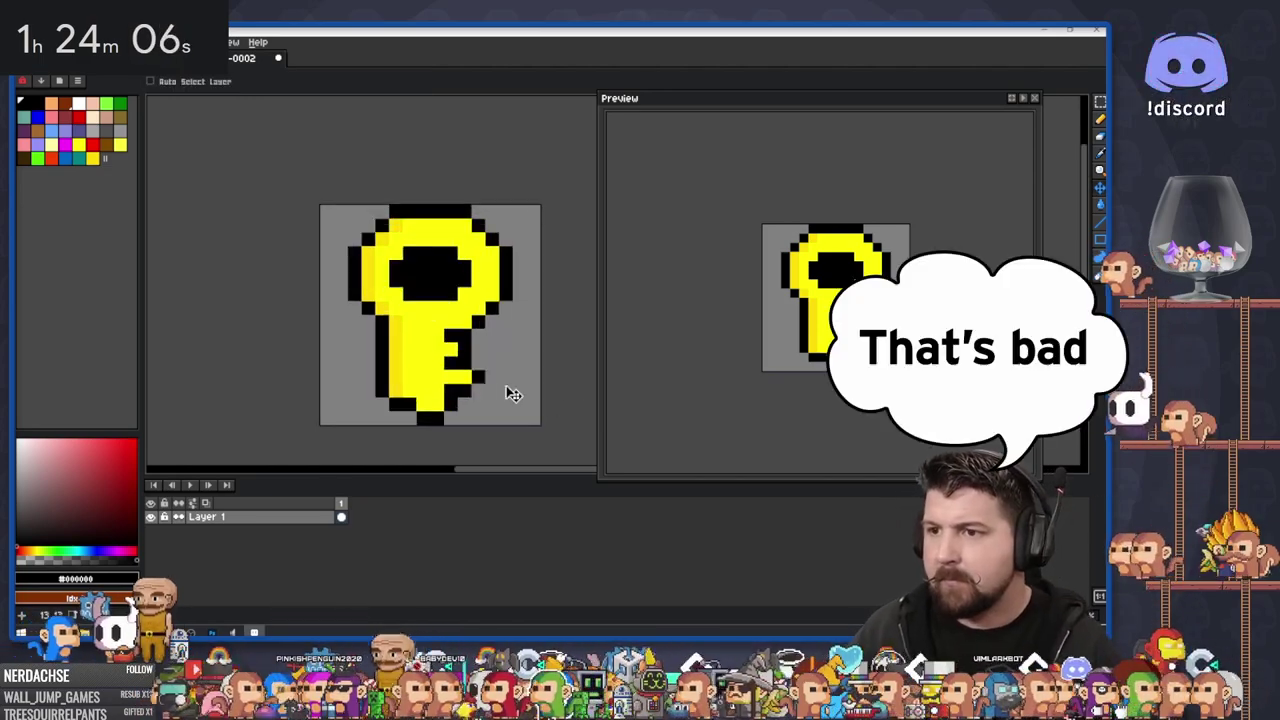
key("m")
left_click_drag(340, 240, 543, 428)
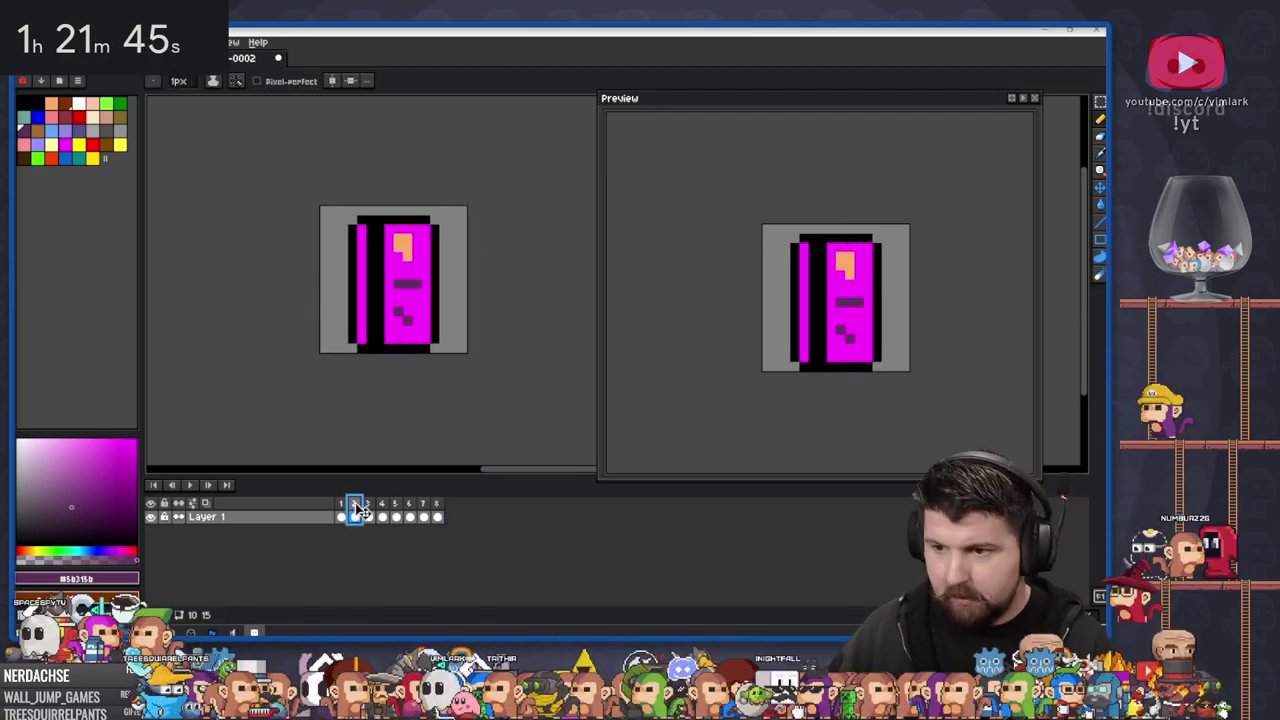
Select a late frame of the magenta key card, and play the key's animations 1 and 3 in Construct's Animations Editor
left_click(430, 516)
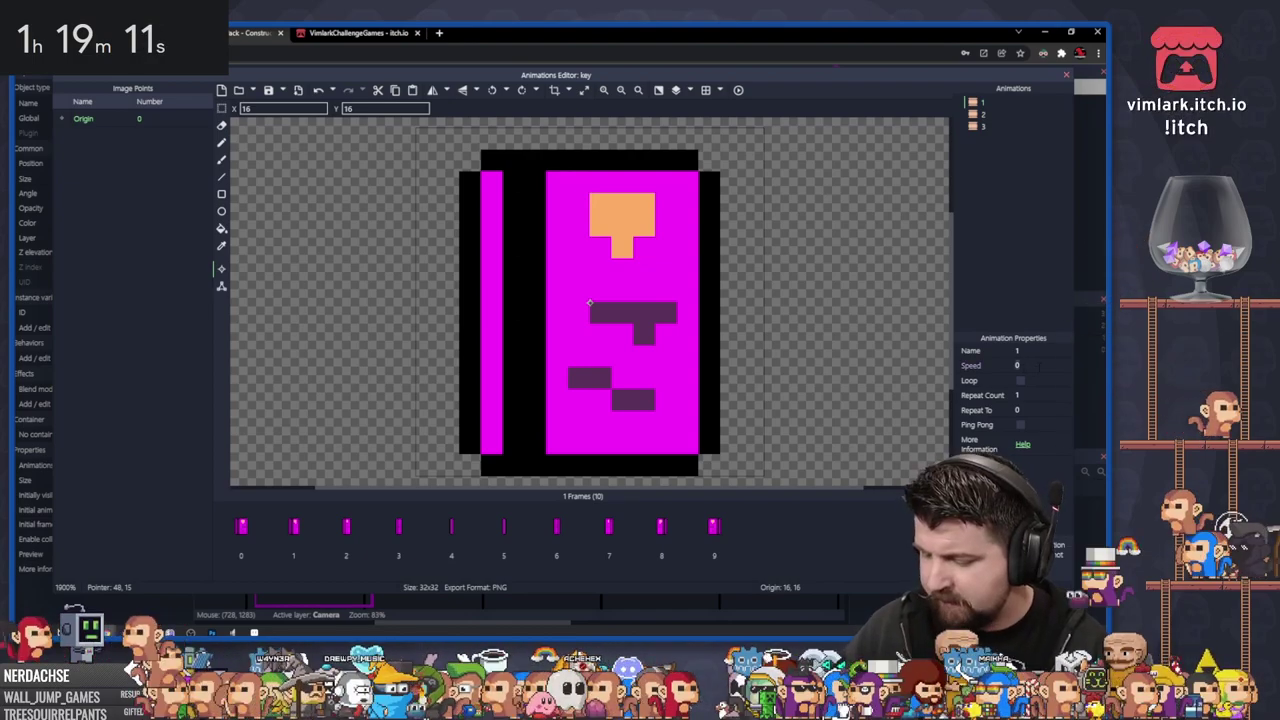
left_click(738, 90)
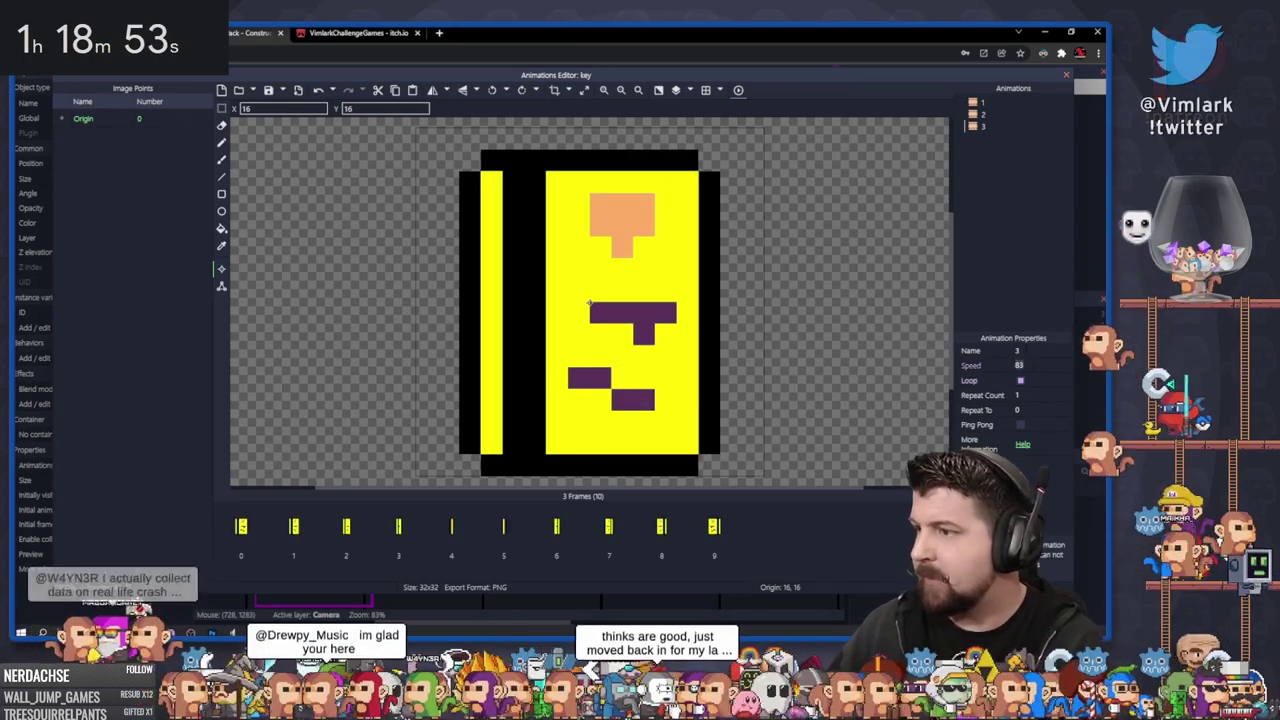
left_click(738, 90)
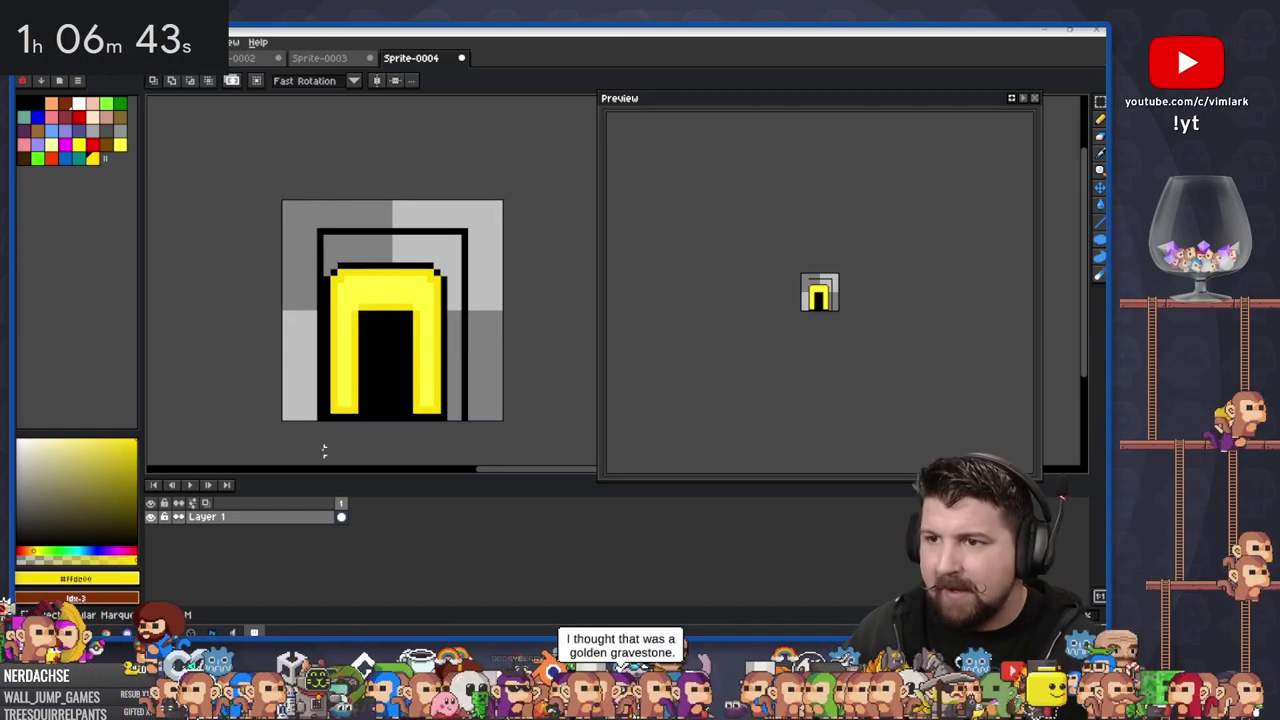
Undo the black frame and yellow archway drawing in Sprite-0004 back to an empty canvas
key("ctrl+z")
key("ctrl+z")
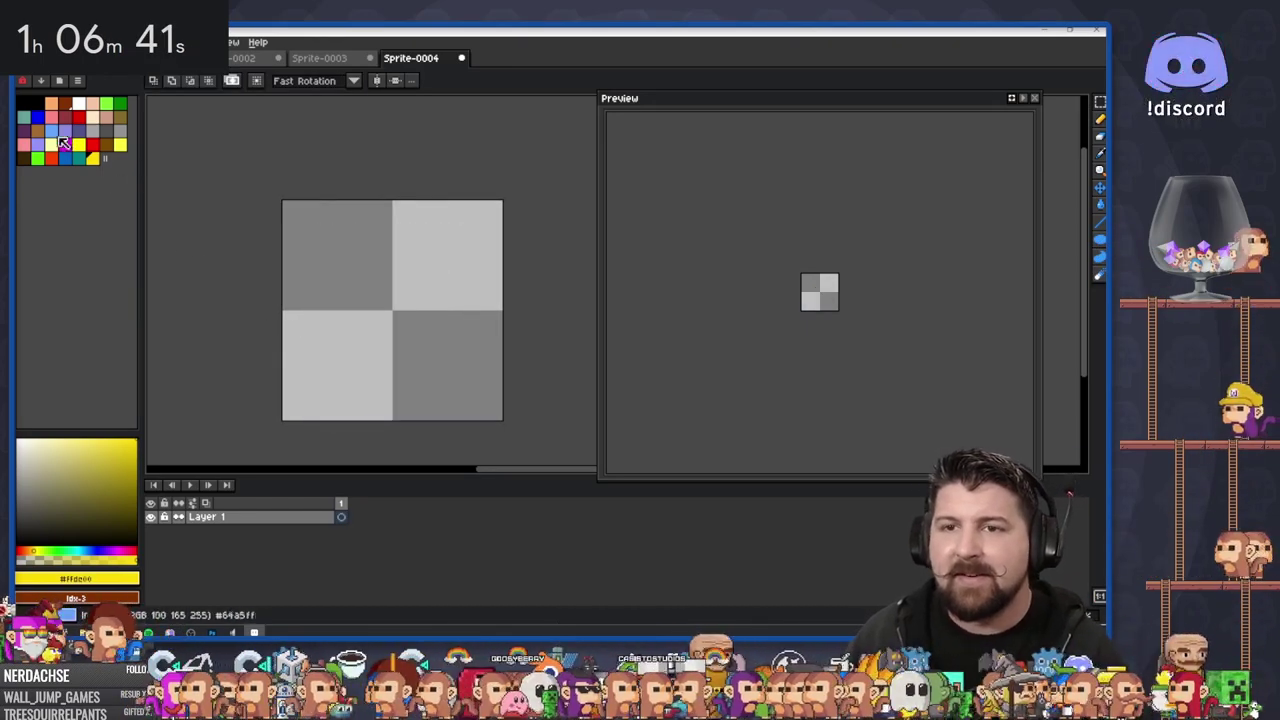
Undo the yellow disc with the dark centre in Sprite-0004 and draw a black circle centred on the empty canvas
left_click(1097, 241)
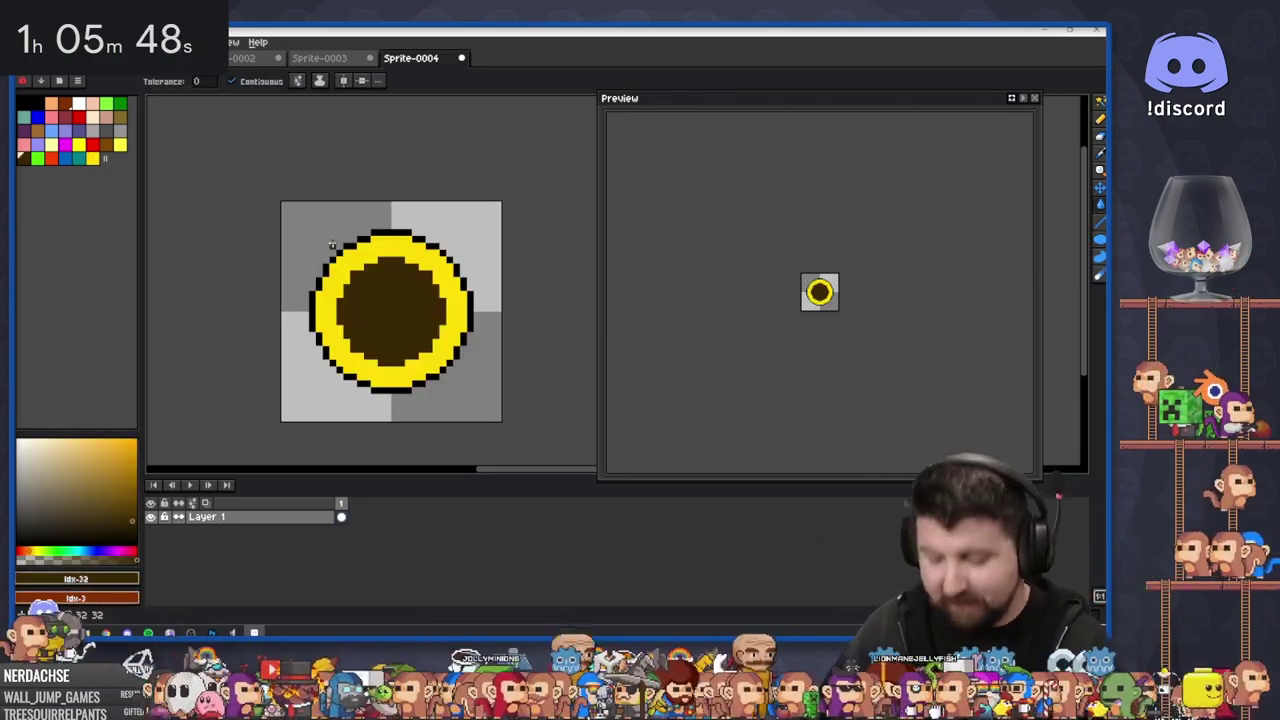
key("ctrl+z")
key("ctrl+z")
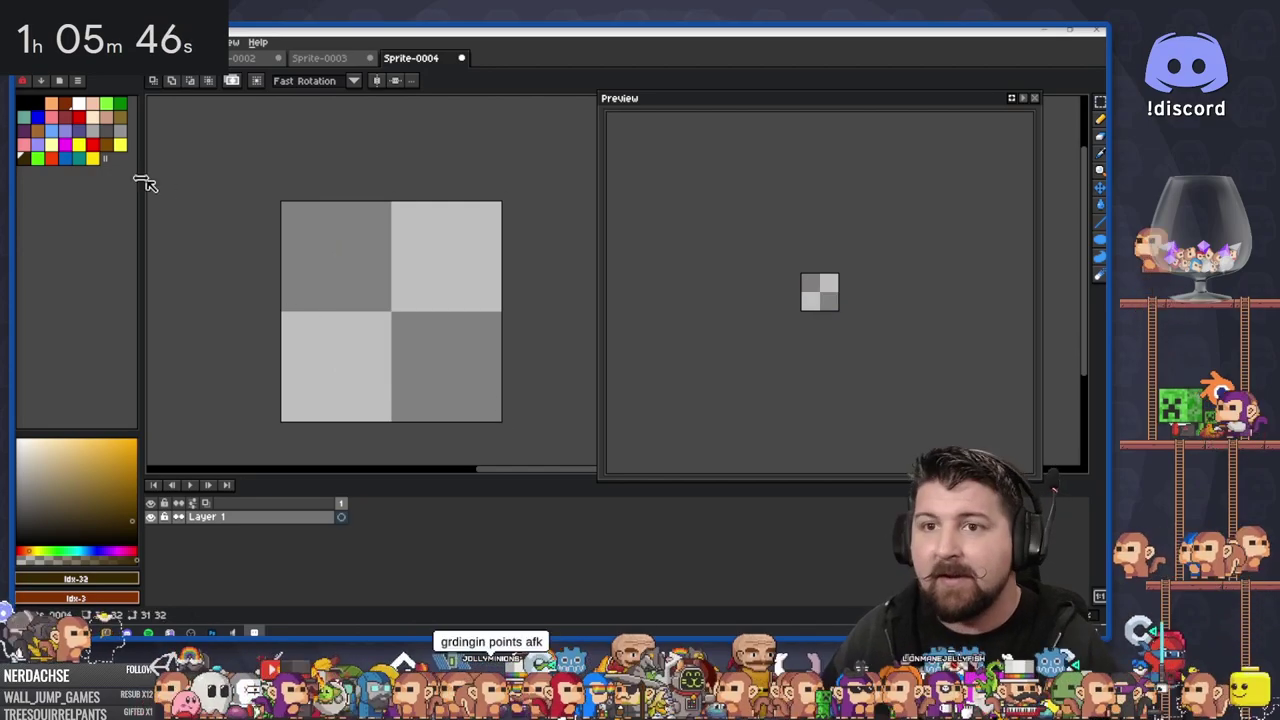
left_click(23, 103)
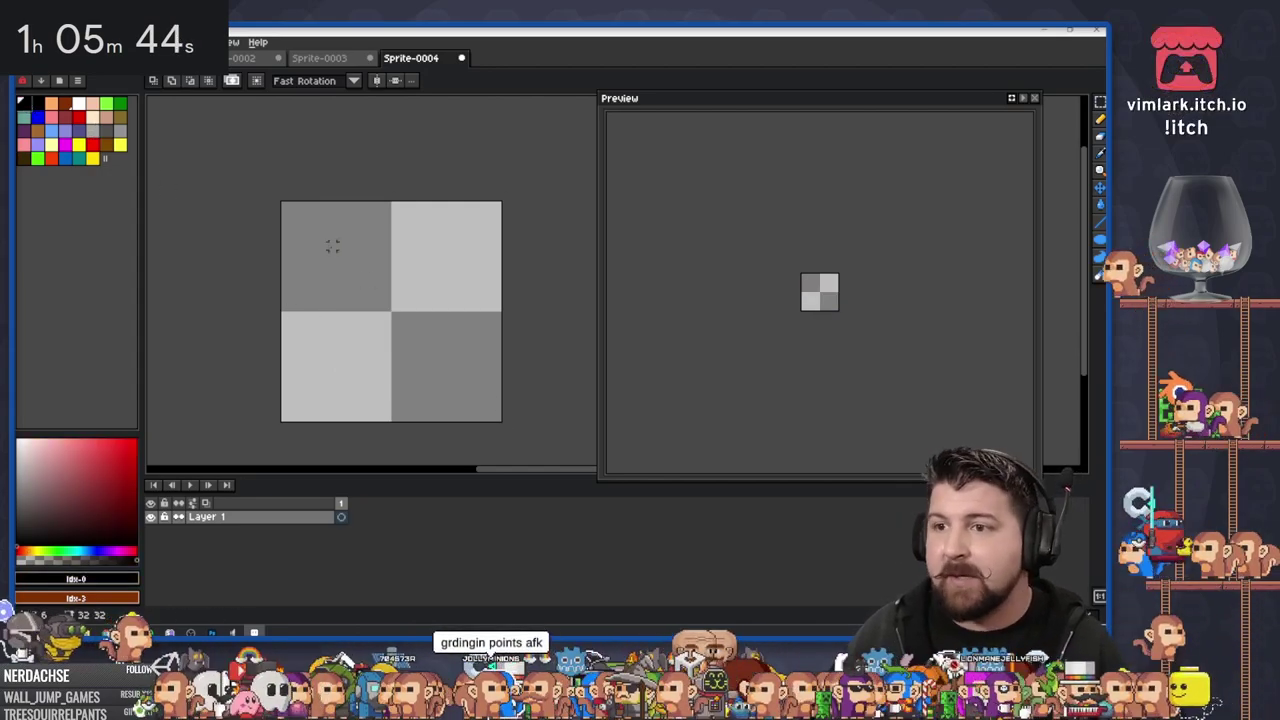
left_click_drag(324, 238, 471, 384)
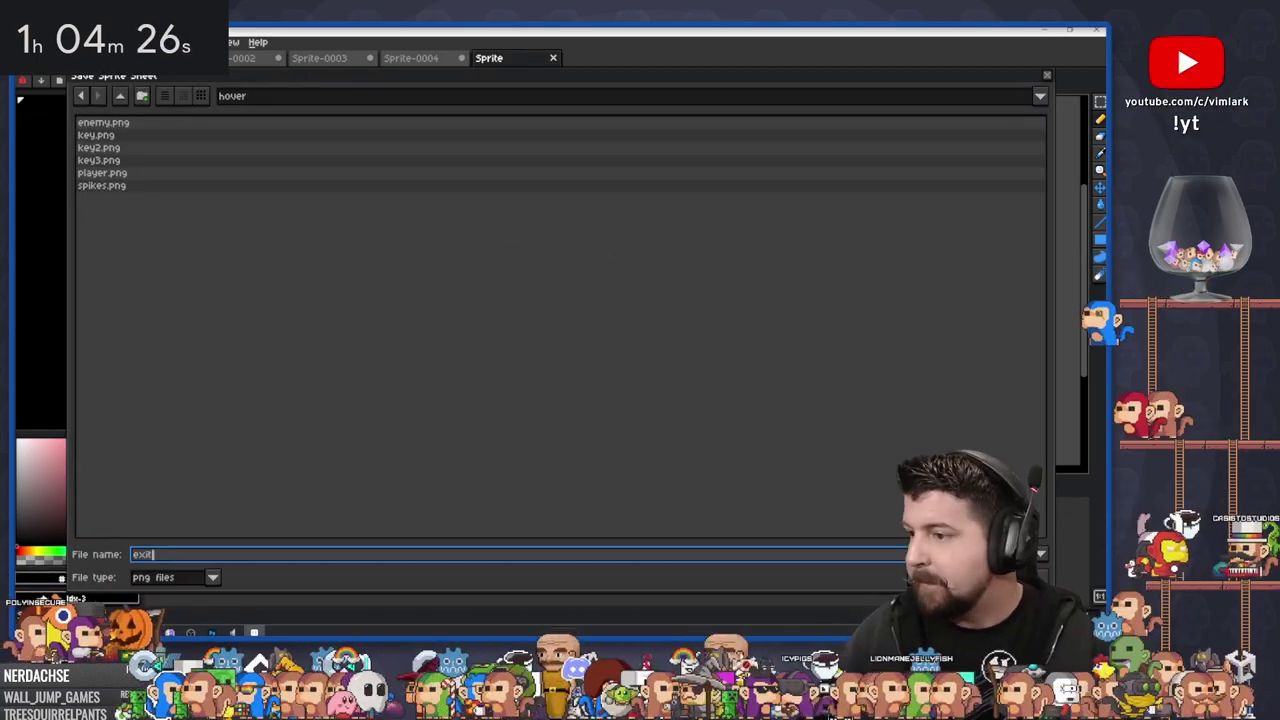
Export the open door sprite as exit.png in the hover folder and switch to the level layout in Construct
key("Return")
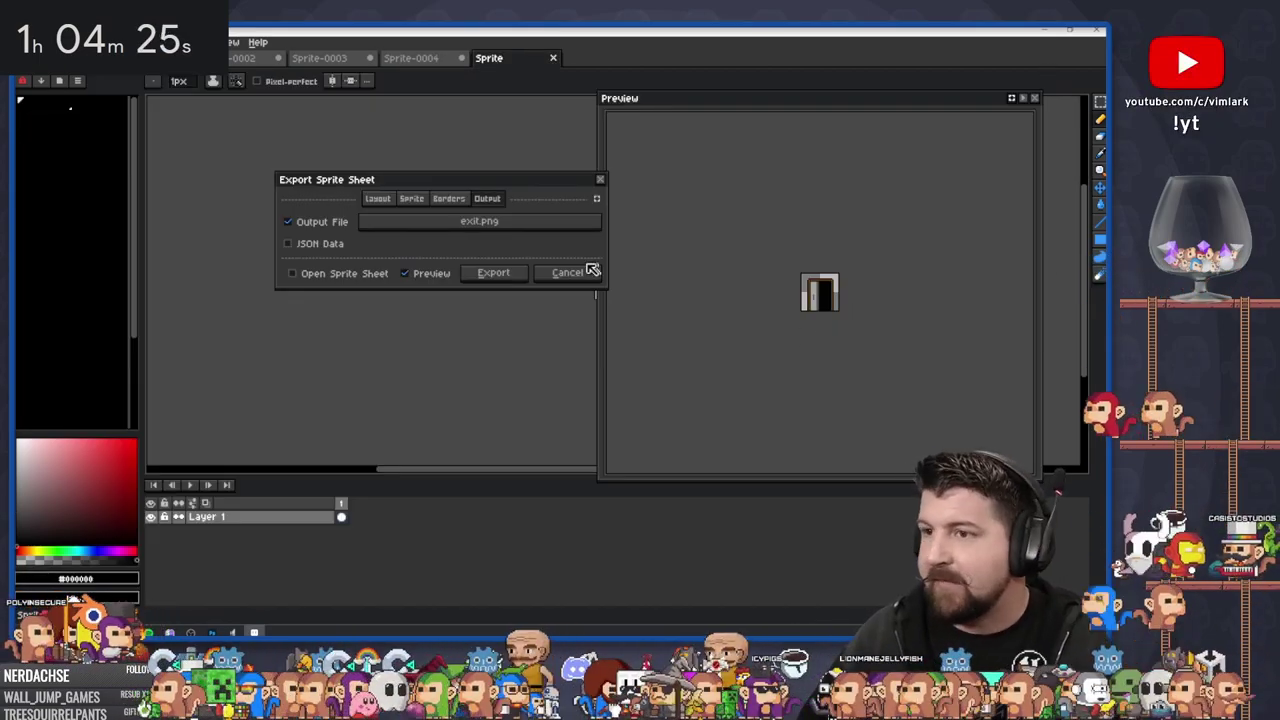
left_click(493, 272)
key("alt+Tab")
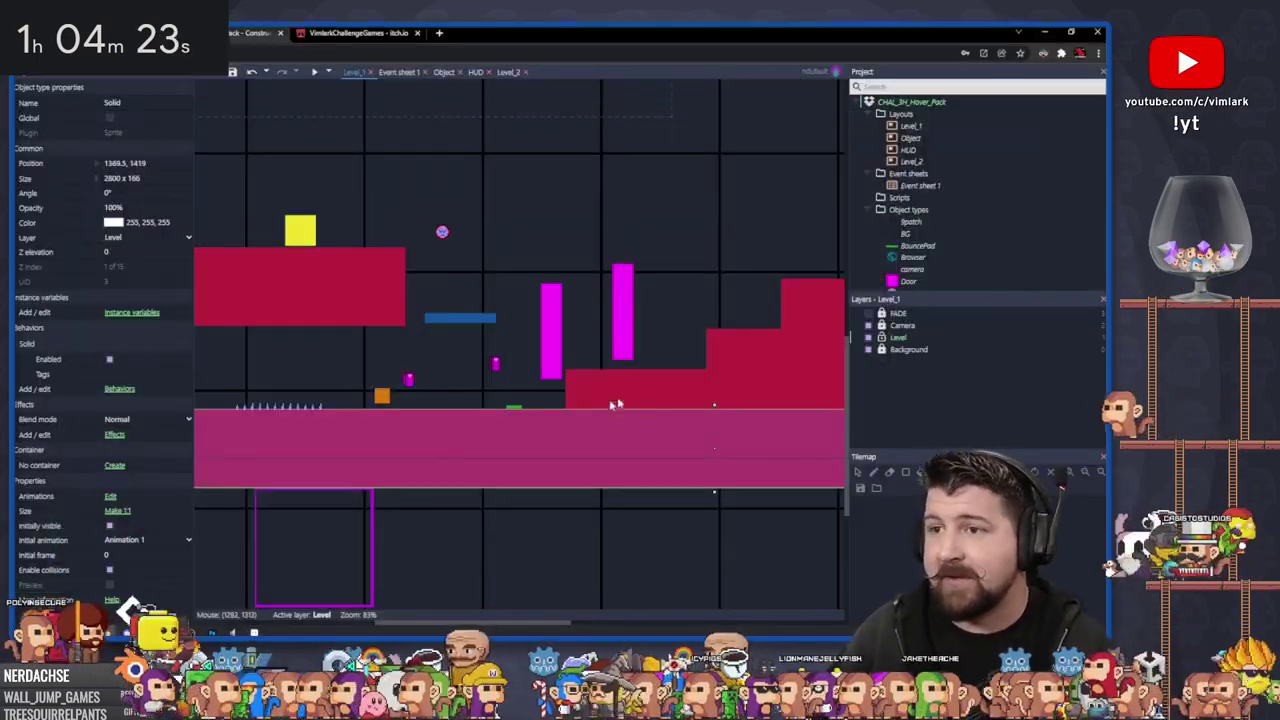
key("alt+Tab")
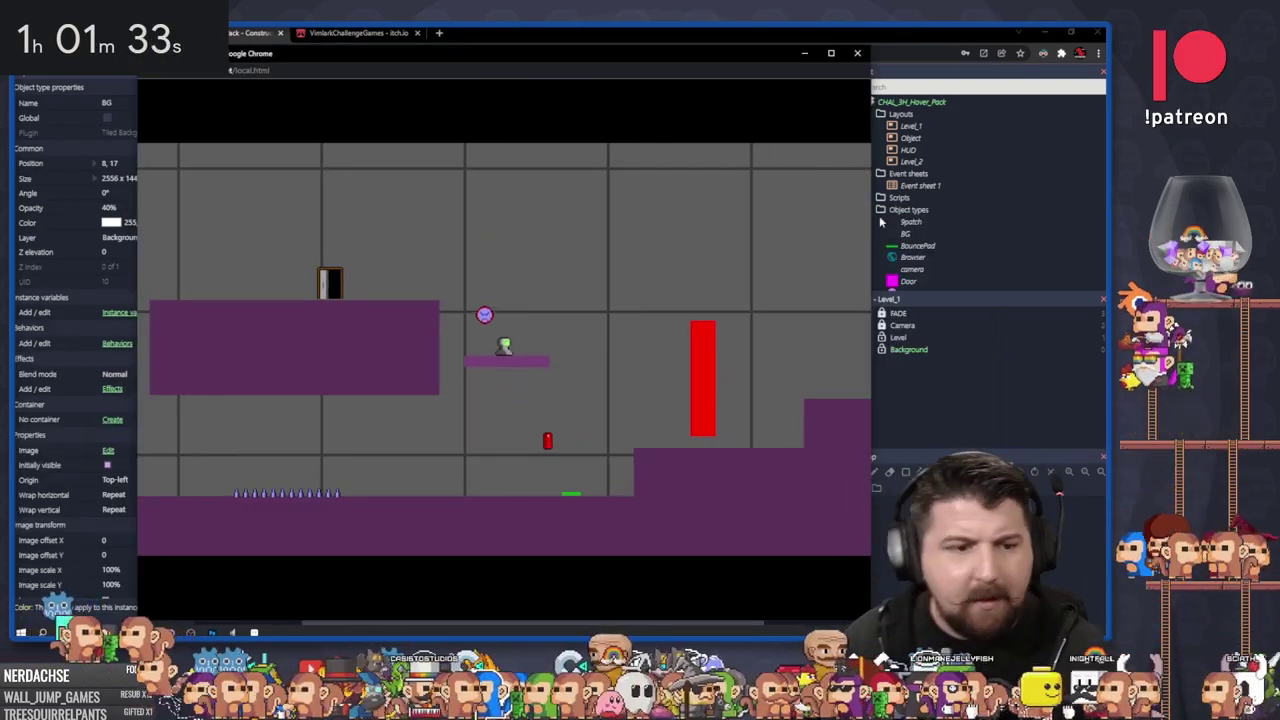
Close the game preview, clear the background selection, and save the project
left_click(857, 53)
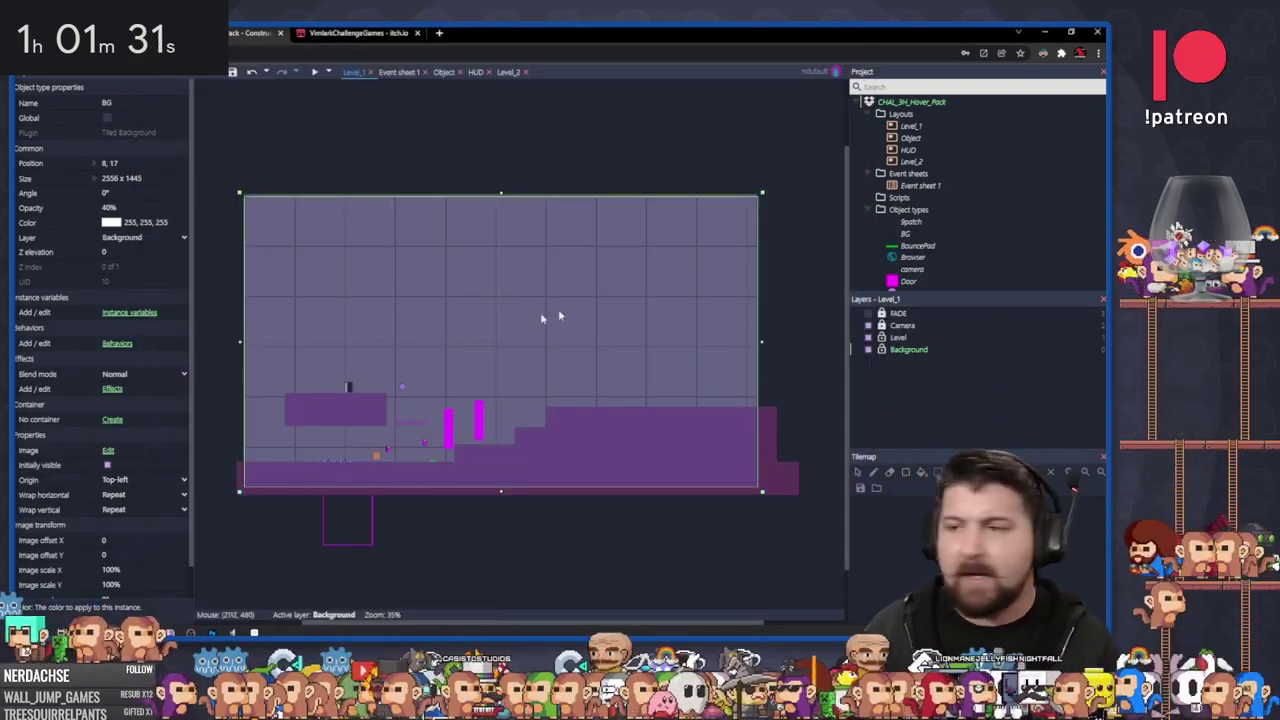
left_click(337, 161)
key("ctrl+s")
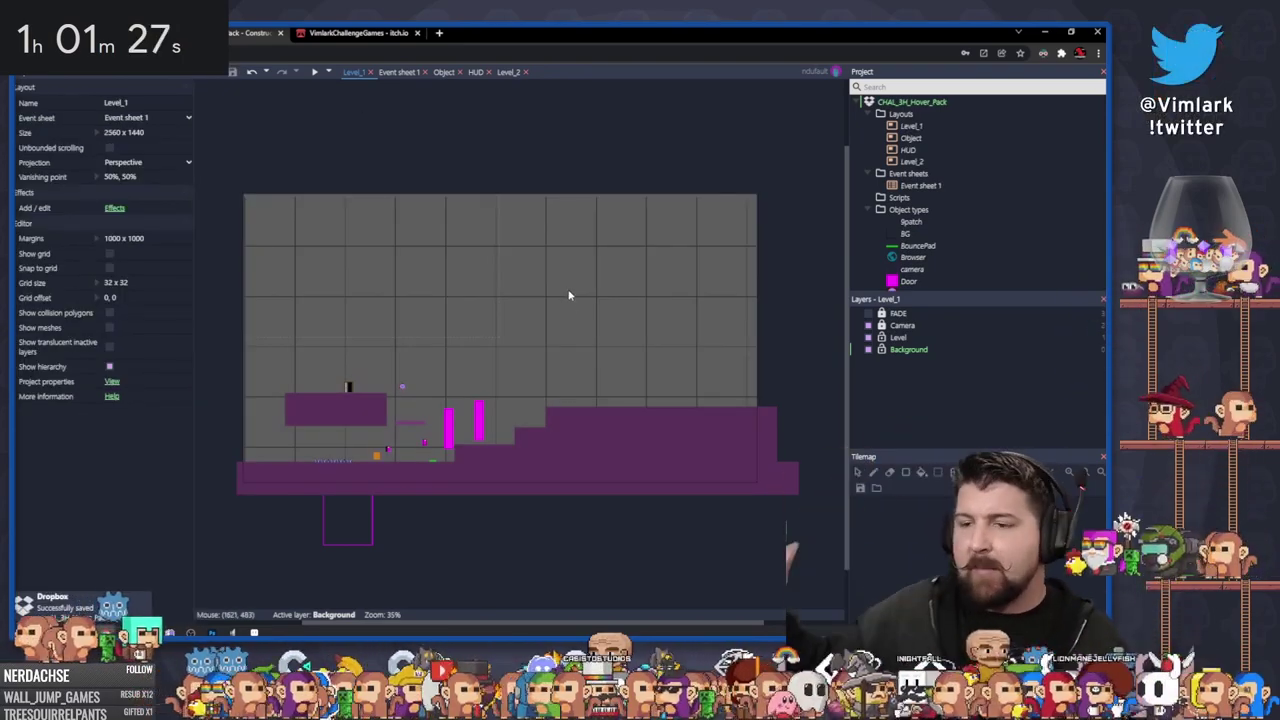
Delete the raised solid steps and the spare magenta door in Level_1, and park one key, one door and the moving platform outside the layout's left edge
left_click(680, 437)
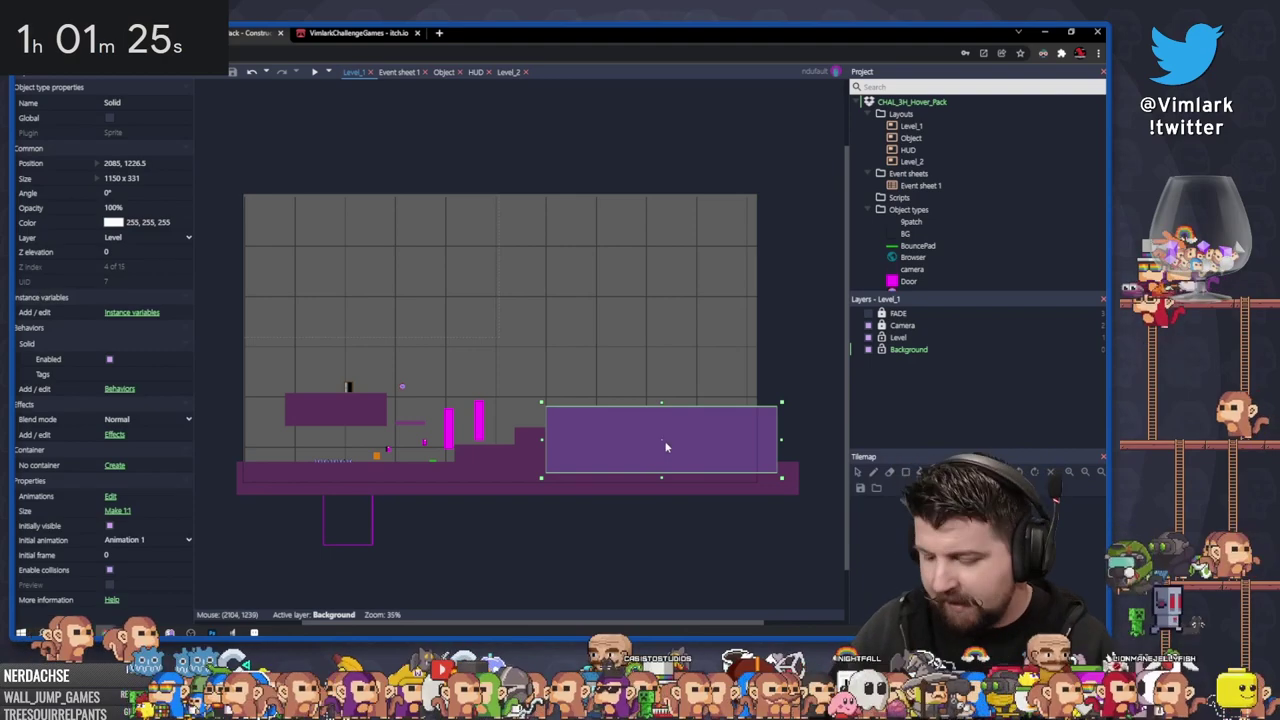
key("Delete")
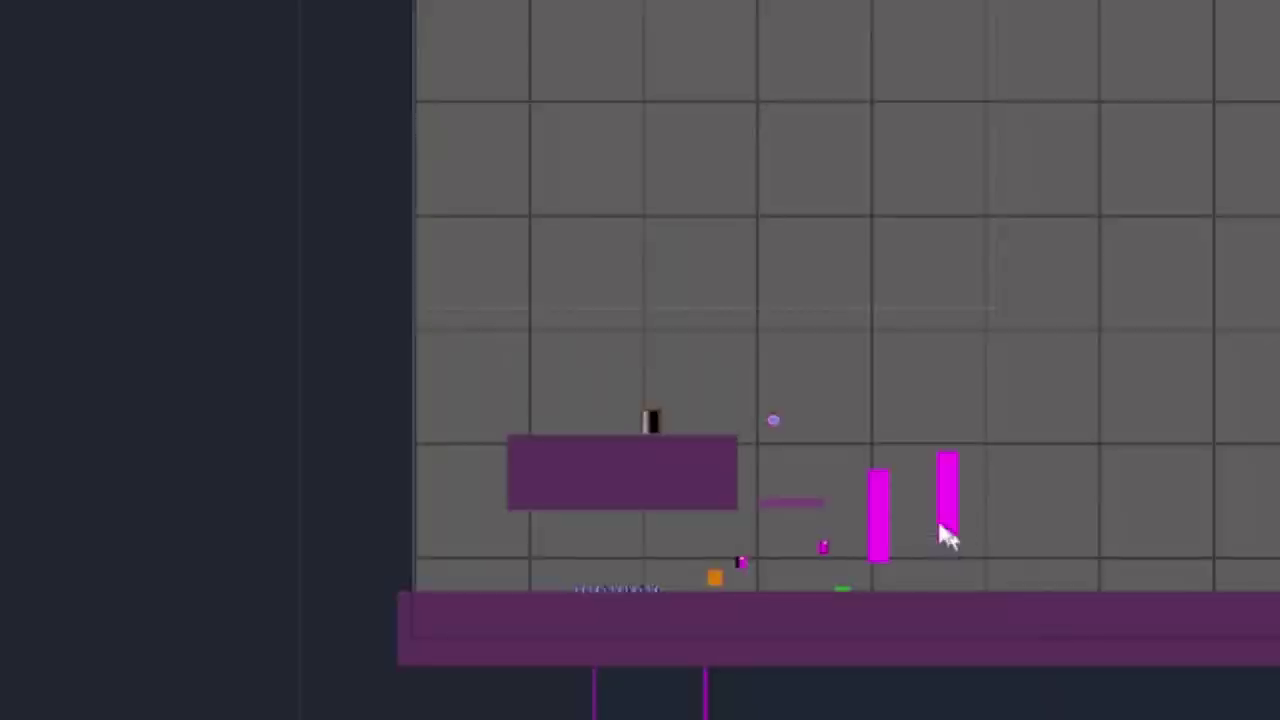
left_click_drag(742, 564, 343, 148)
left_click(878, 512)
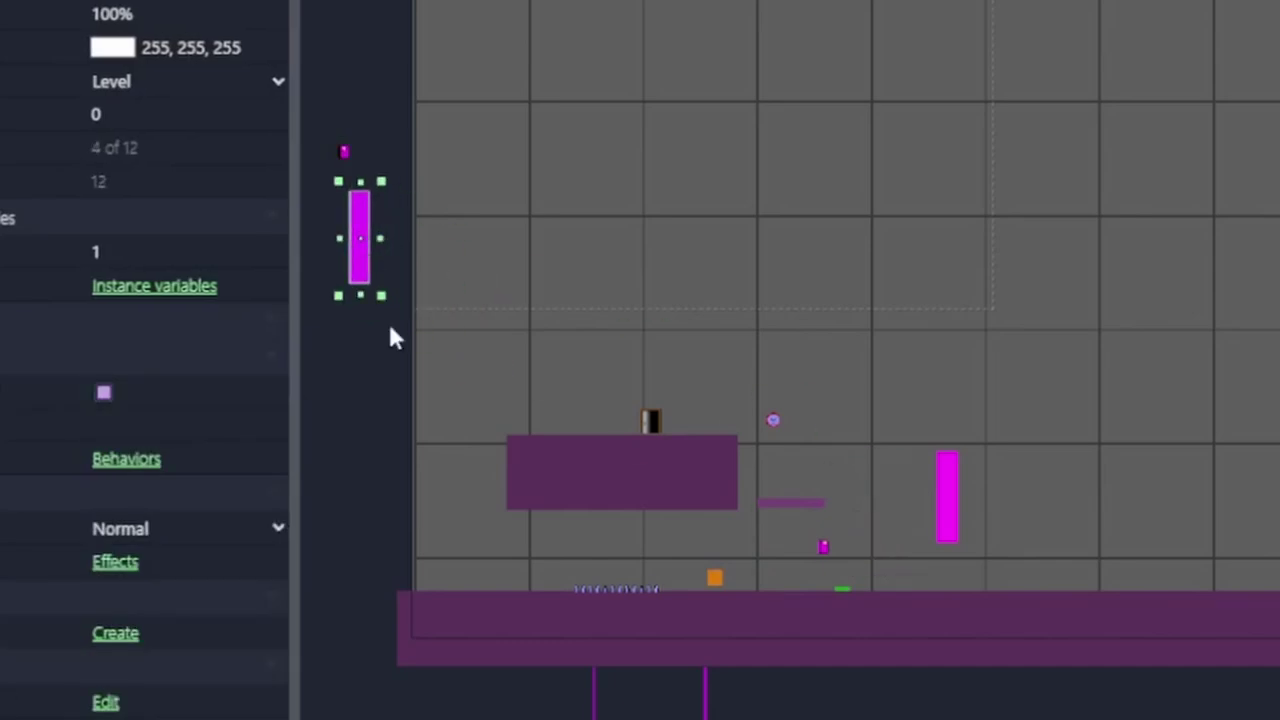
key("Delete")
left_click_drag(809, 506, 540, 437)
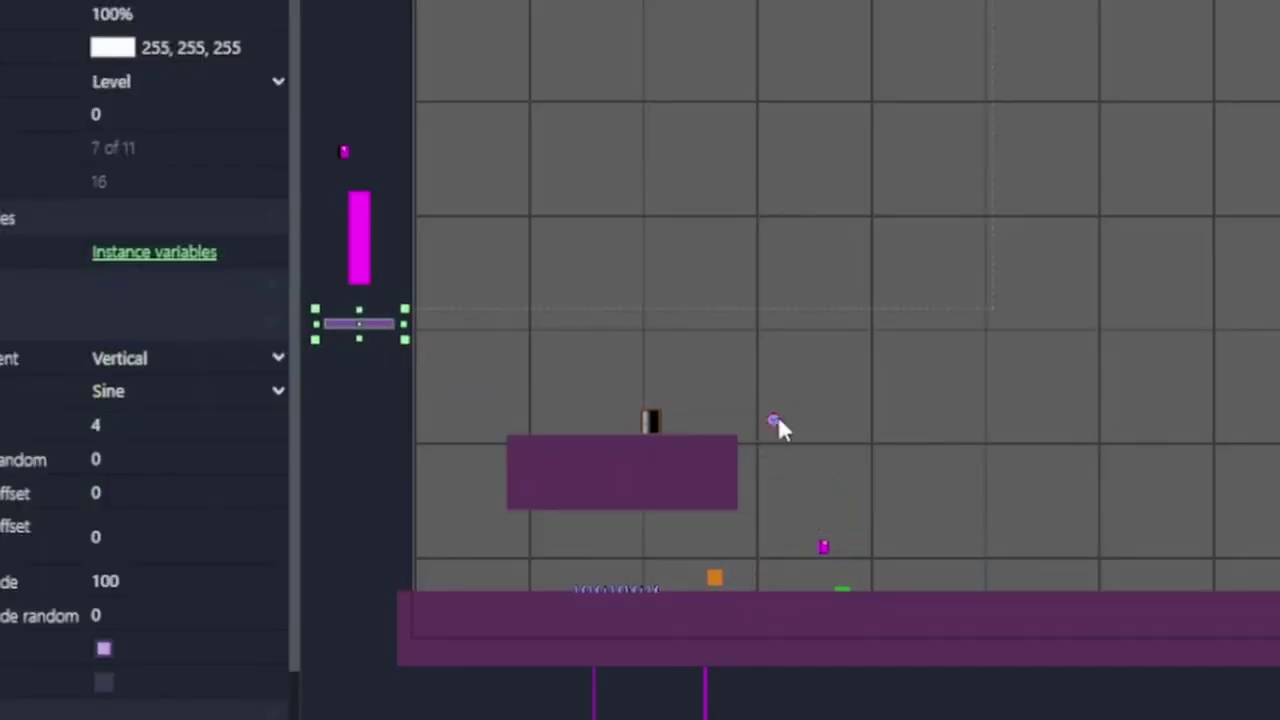
Park the exit, spikes, player and bounce pad outside Level_1's left edge, and delete the floating solid block
left_click_drag(653, 424, 382, 424)
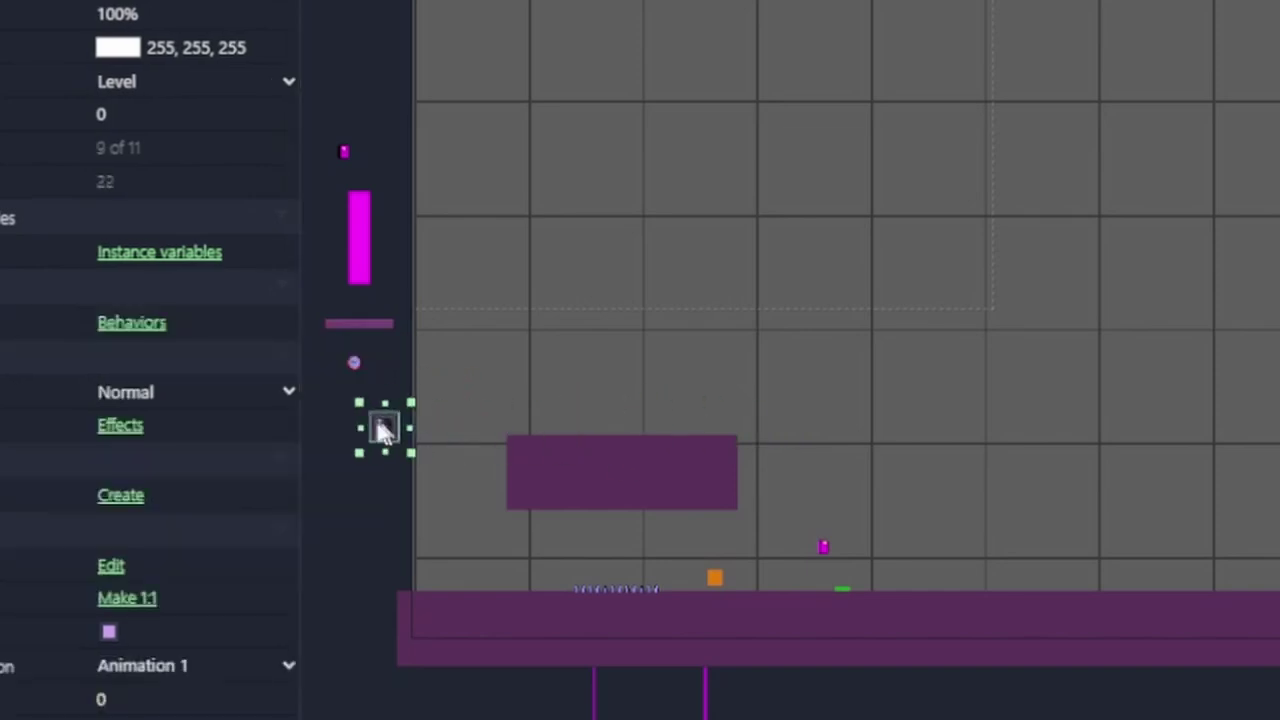
left_click(600, 487)
key("Delete")
left_click_drag(626, 586, 443, 565)
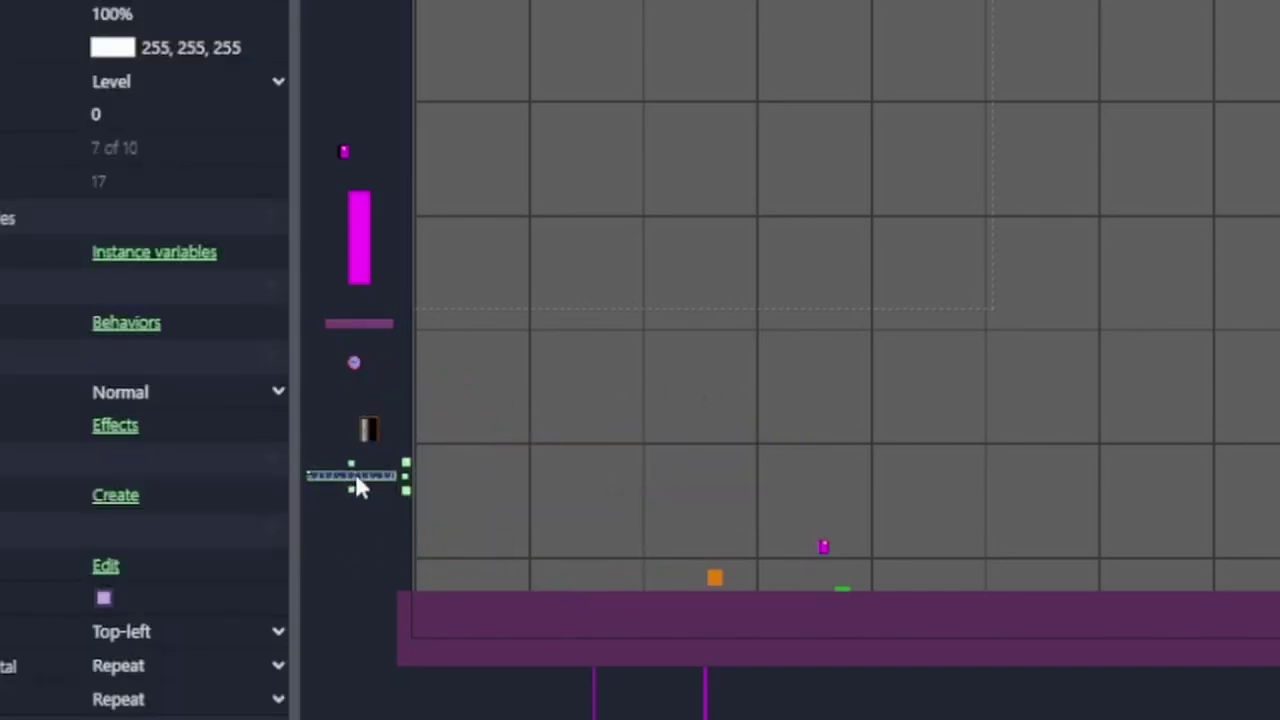
left_click_drag(714, 580, 381, 523)
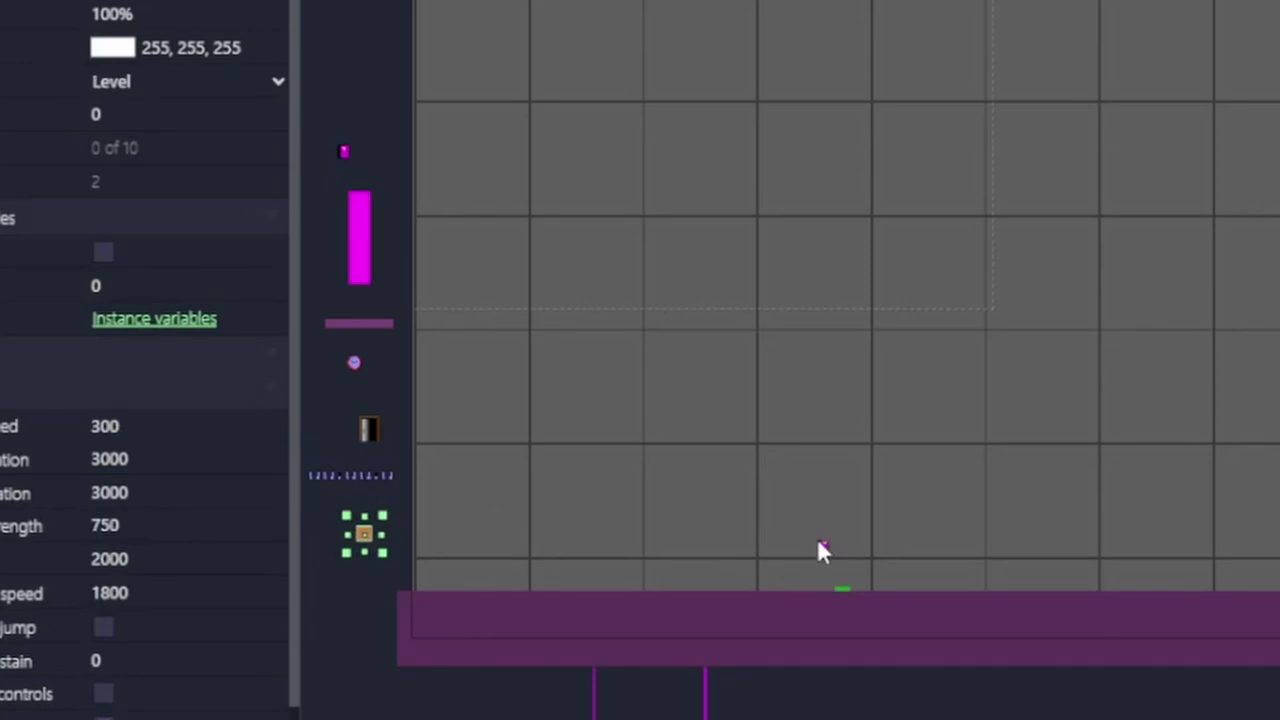
left_click_drag(818, 543, 424, 607)
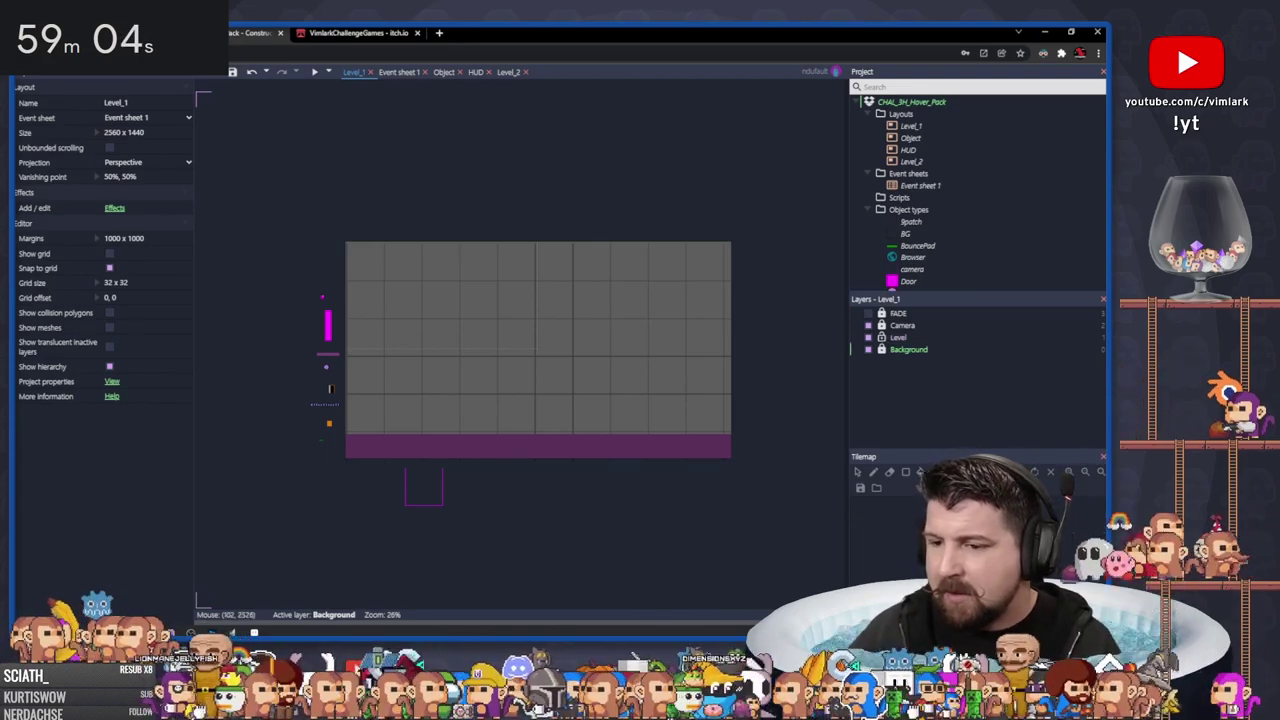
Start a new sprite in Aseprite for a two-by-two tileset and pick a grey for shading its first tile
key("alt+Tab")
key("ctrl+n")
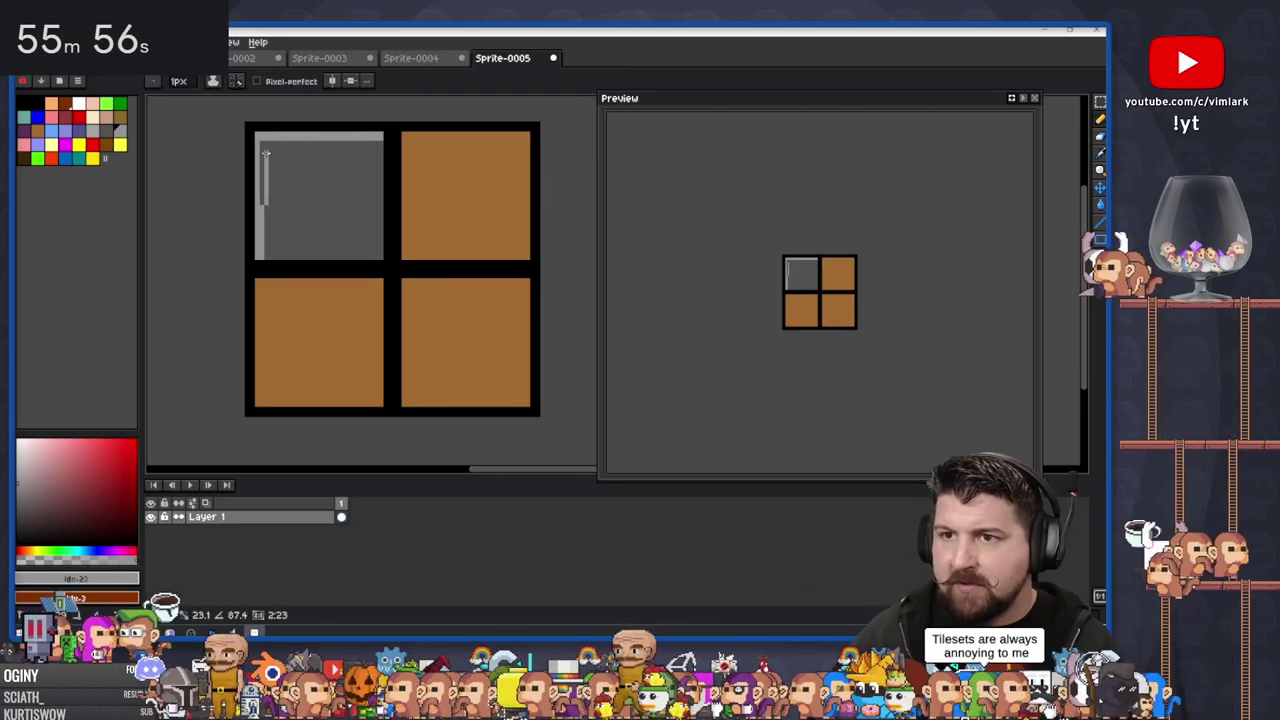
left_click(92, 131)
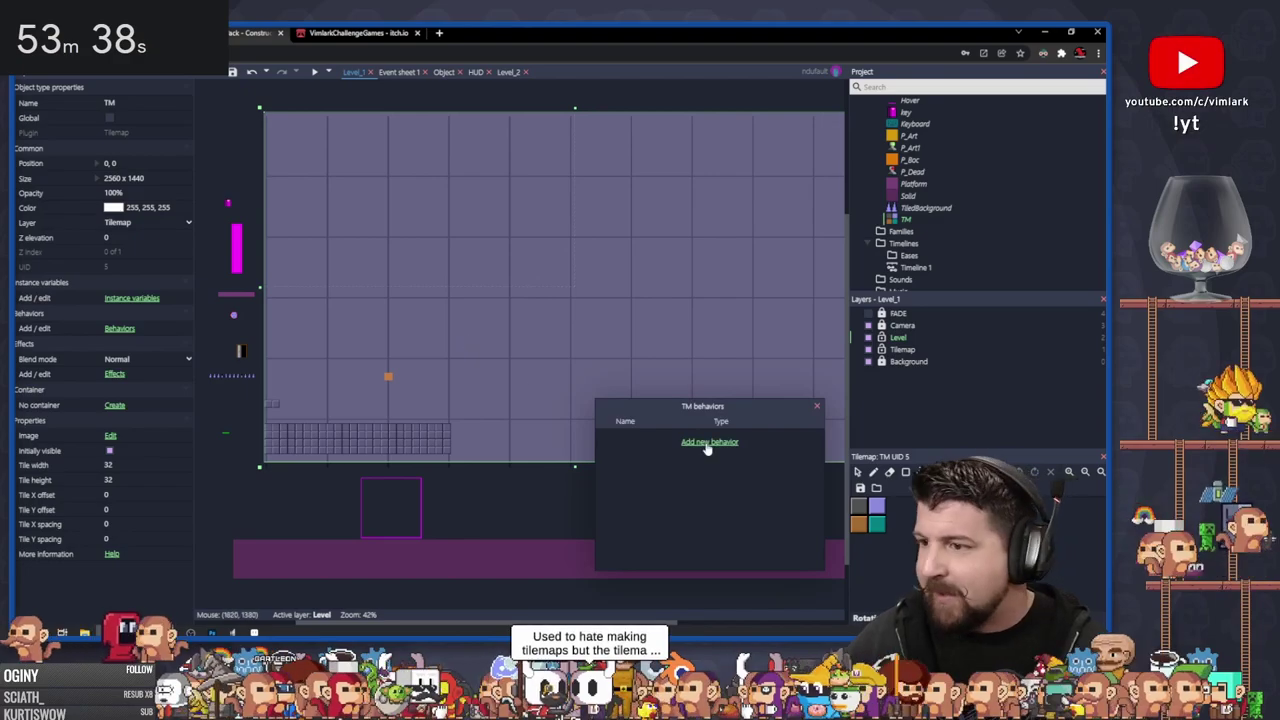
Add the Solid behavior to the TM tilemap and run a preview of Level_1
left_click(709, 443)
double_click(616, 284)
left_click(817, 405)
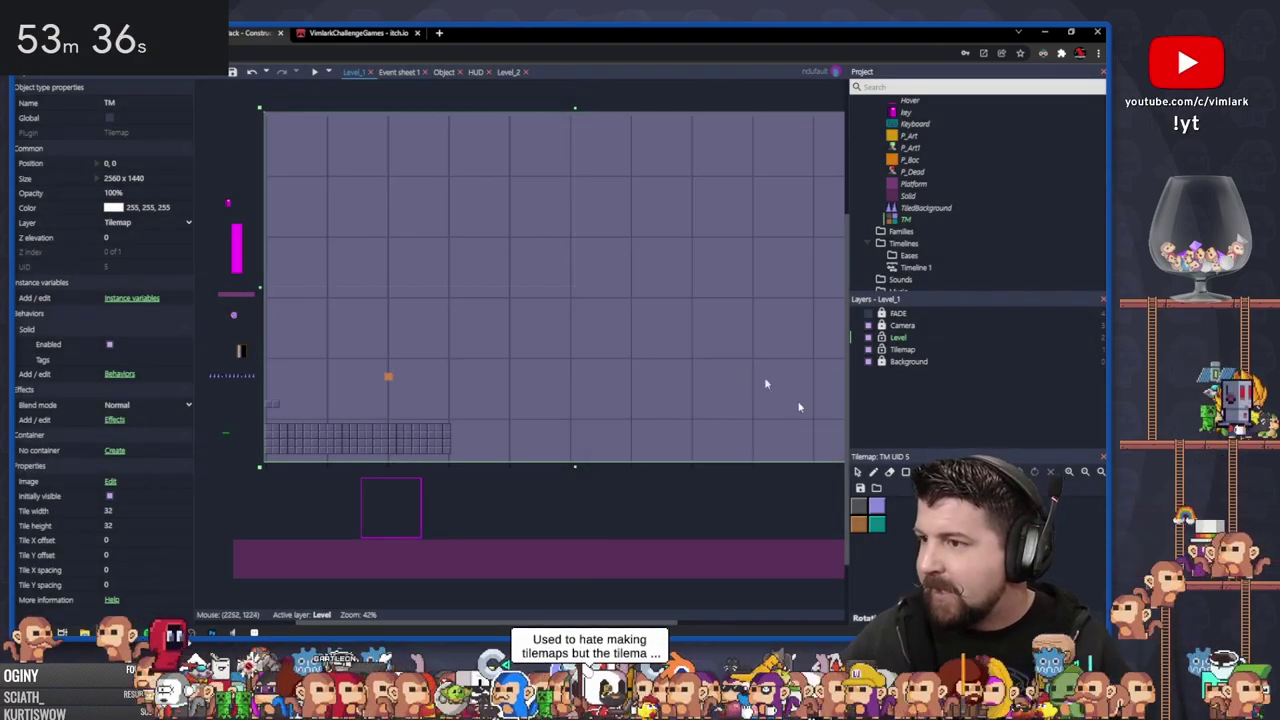
left_click(316, 75)
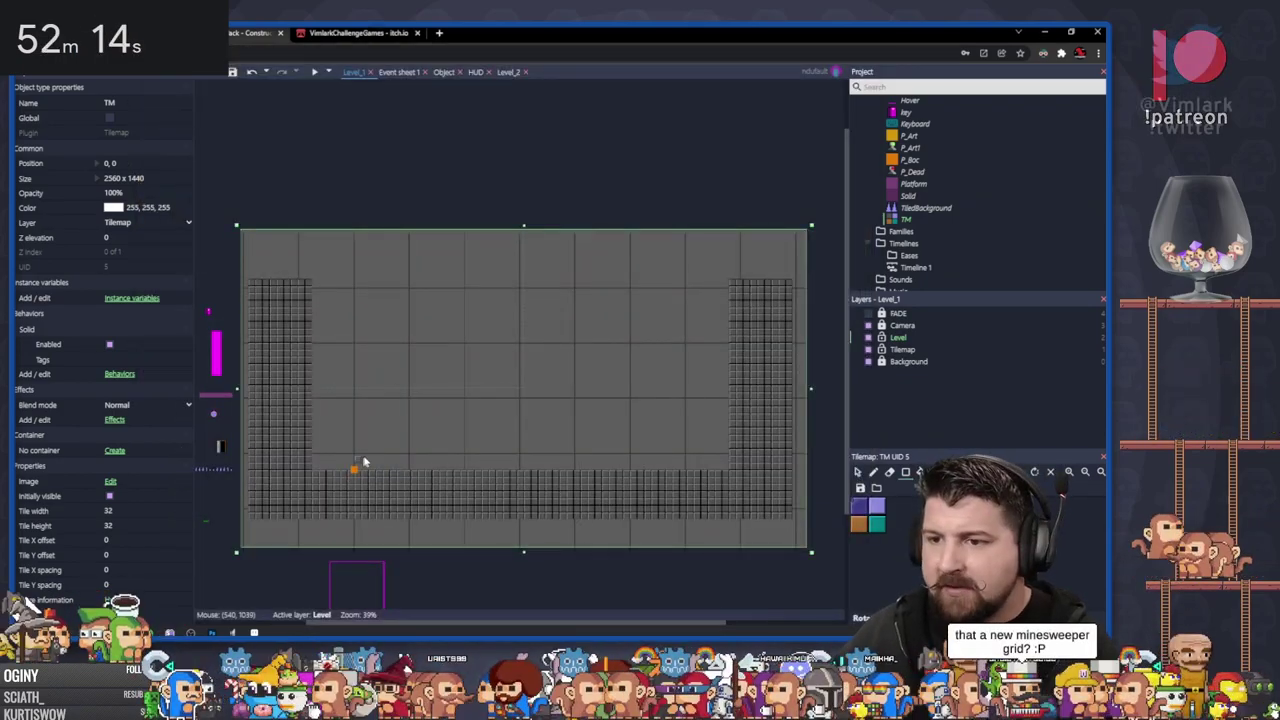
Playtest the tiled Level_1 by jumping across its floating platforms to the upper-left ledge, and leave full screen
scroll(363, 463, "up", 3, "ctrl")
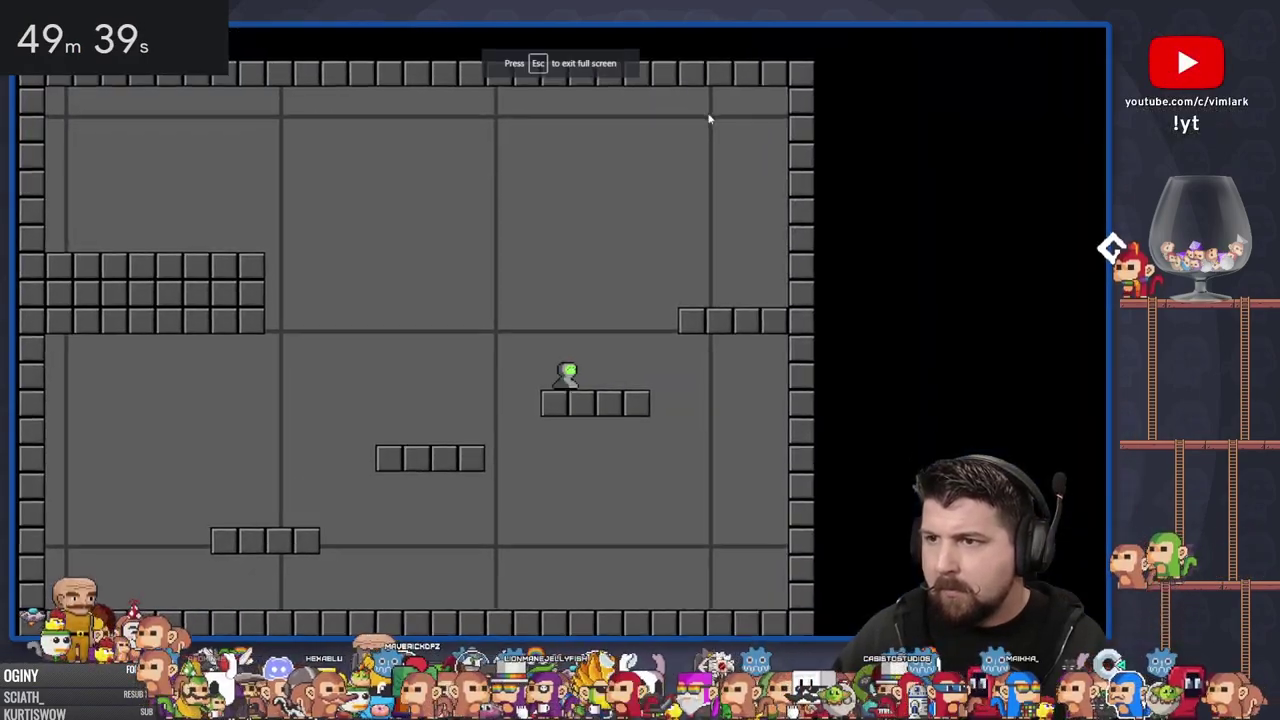
key("Right")
key("Up")
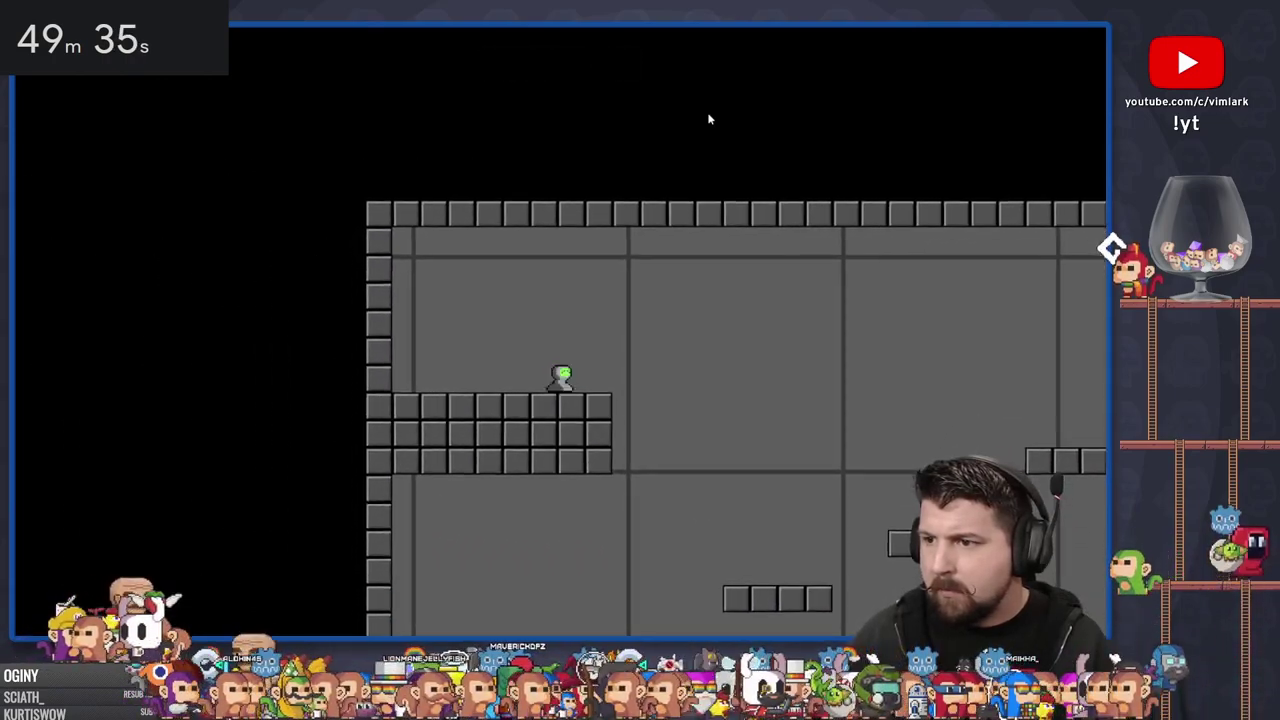
key("Escape")
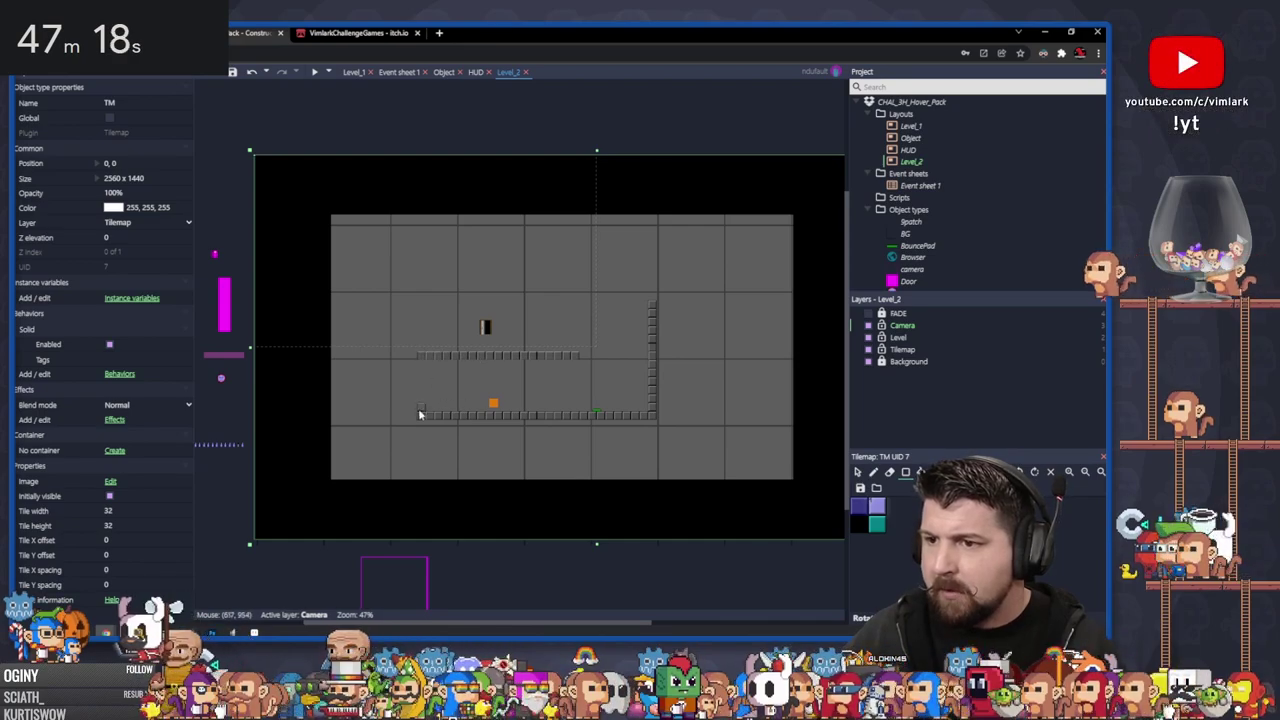
Paint a horizontal row of grey tiles as the ceiling of Level_2, and launch a full-screen preview from Level_1
left_click_drag(423, 295, 630, 295)
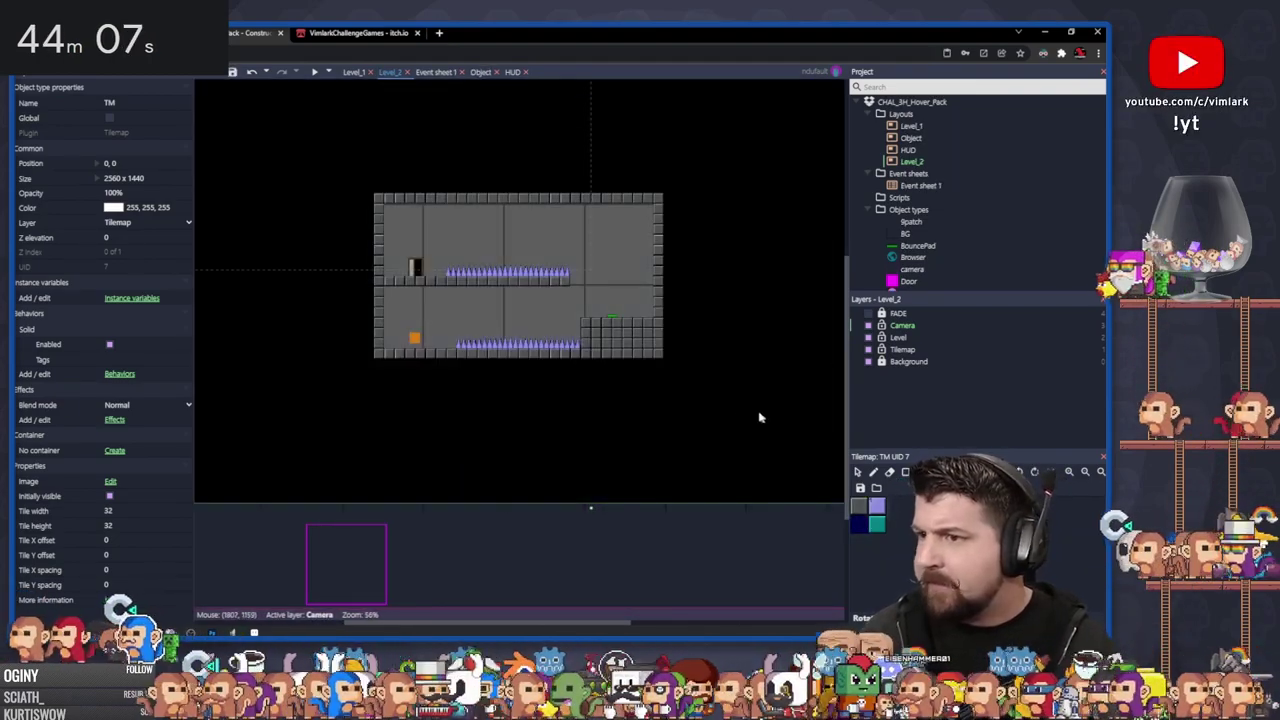
left_click(350, 72)
left_click(314, 72)
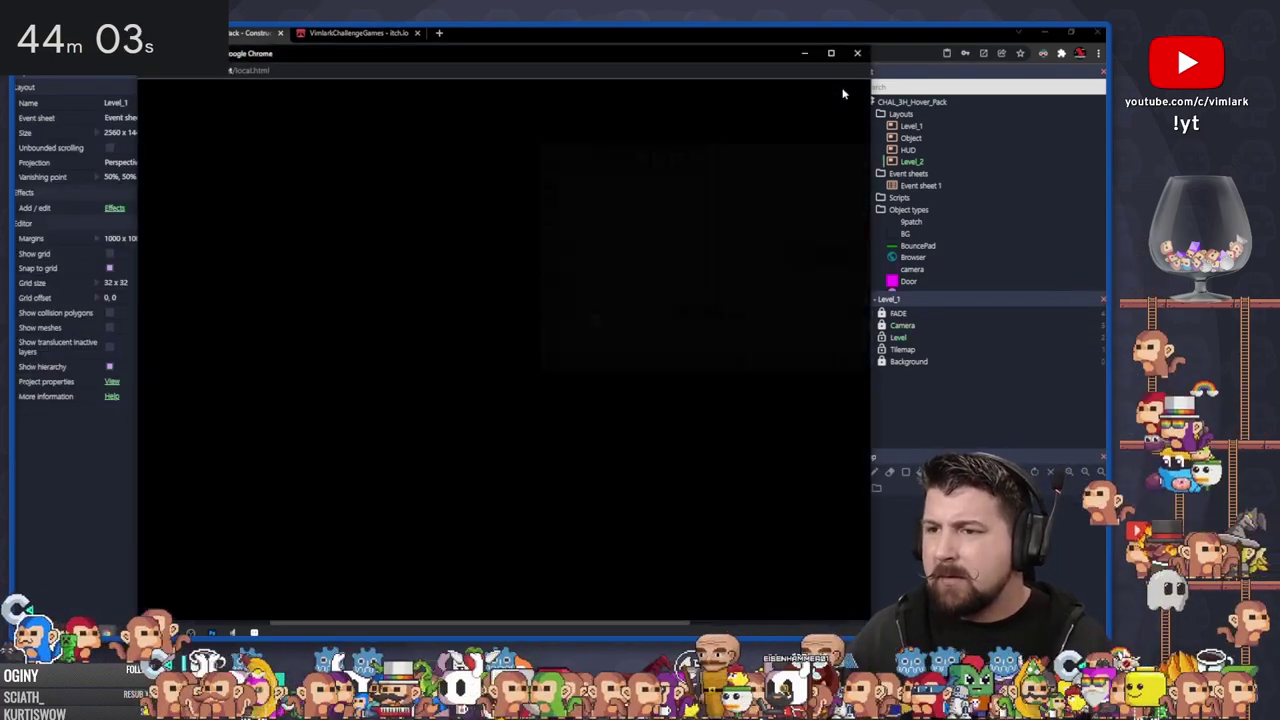
left_click(843, 92)
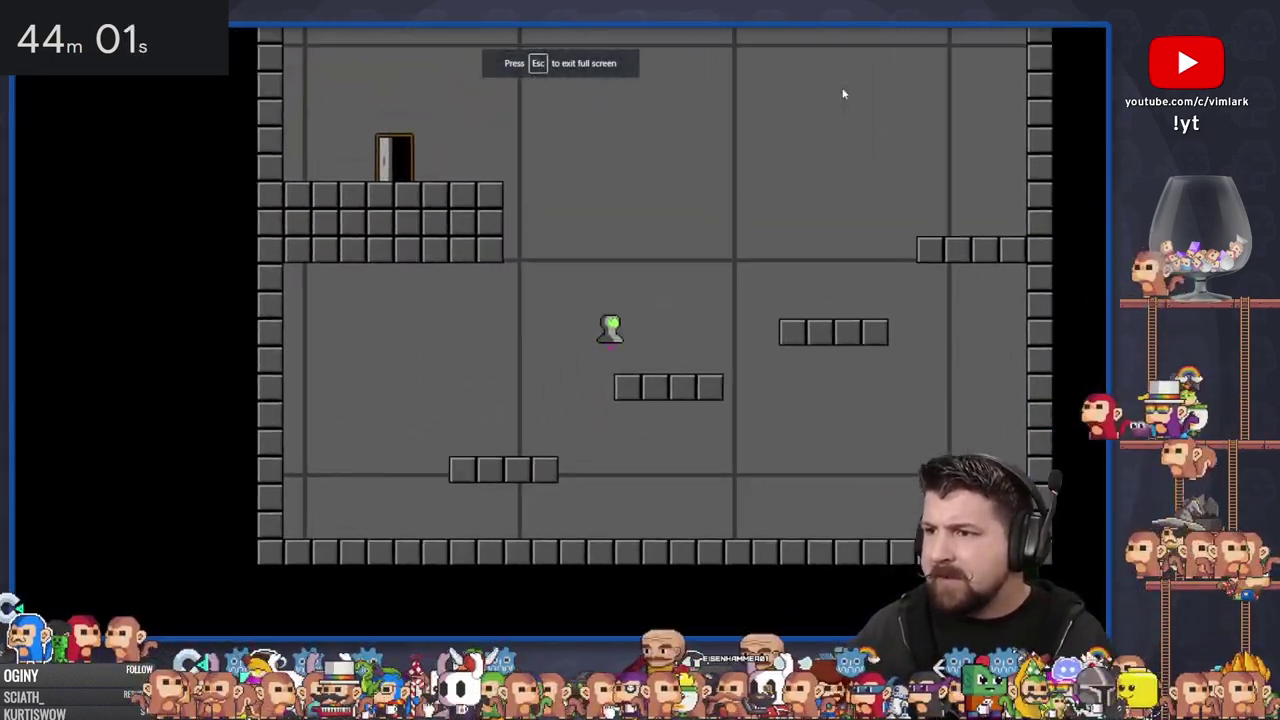
Playtest Level_1, jumping the player over the floating platforms towards the exit door
key("Right")
key("Up")
key("Left")
key("Up")
key("Up")
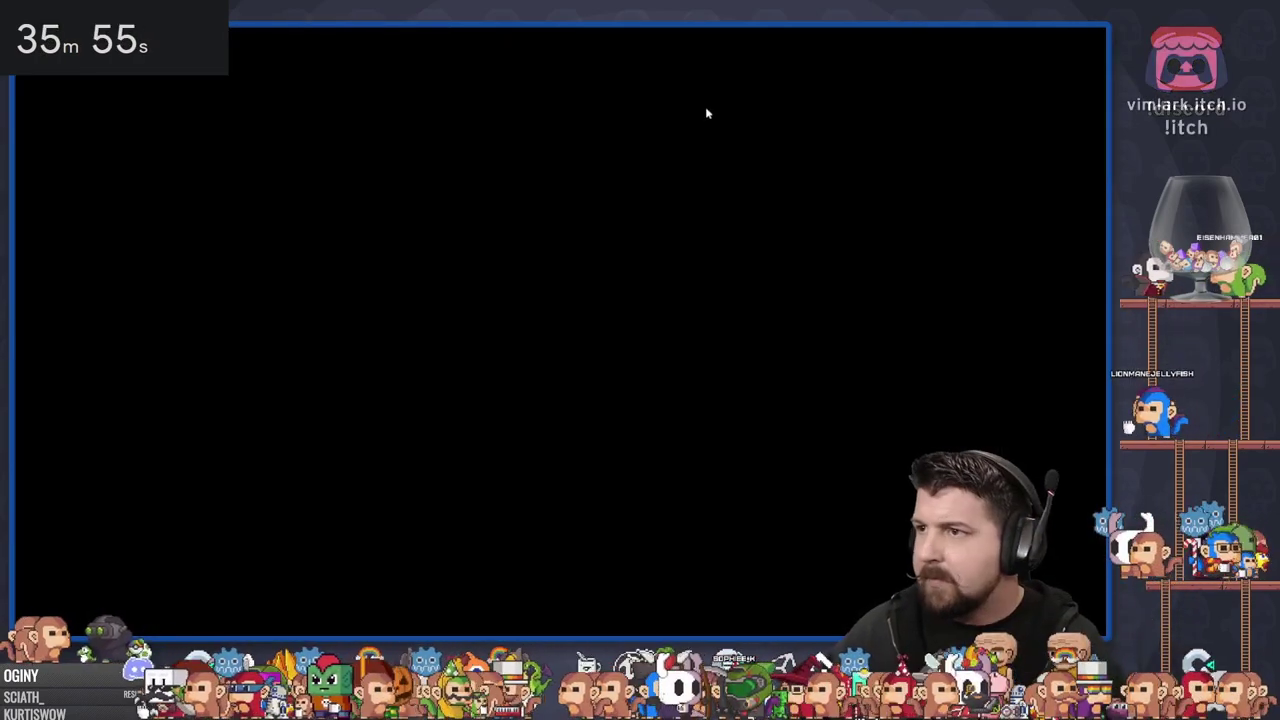
Close the game preview, duplicate the Level_3 layout, and open the copy
key("Escape")
left_click(857, 53)
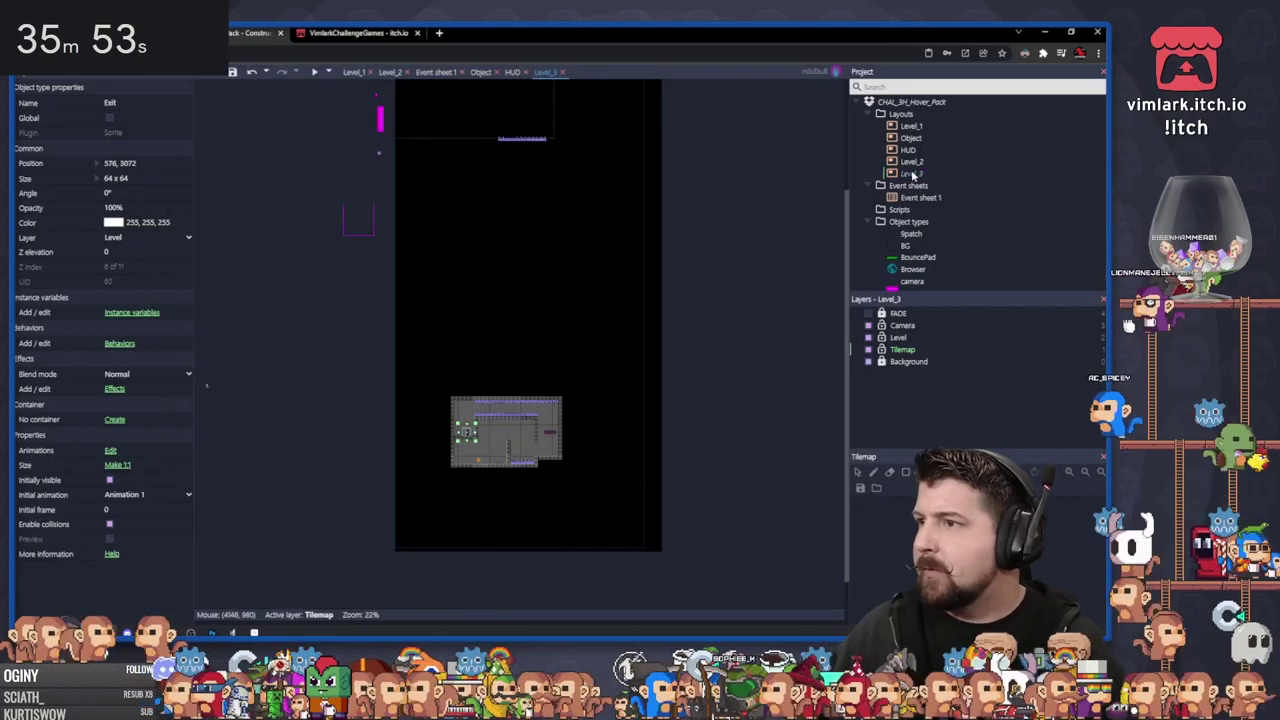
right_click(913, 175)
left_click(944, 216)
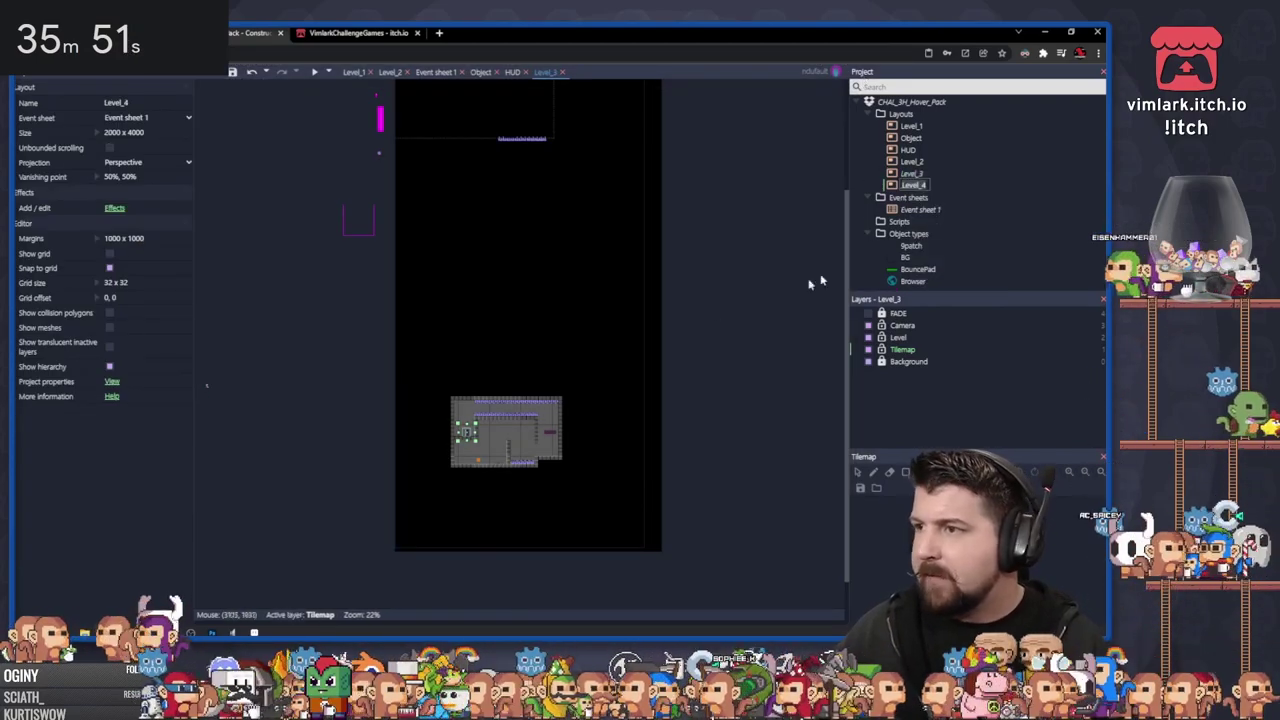
double_click(895, 187)
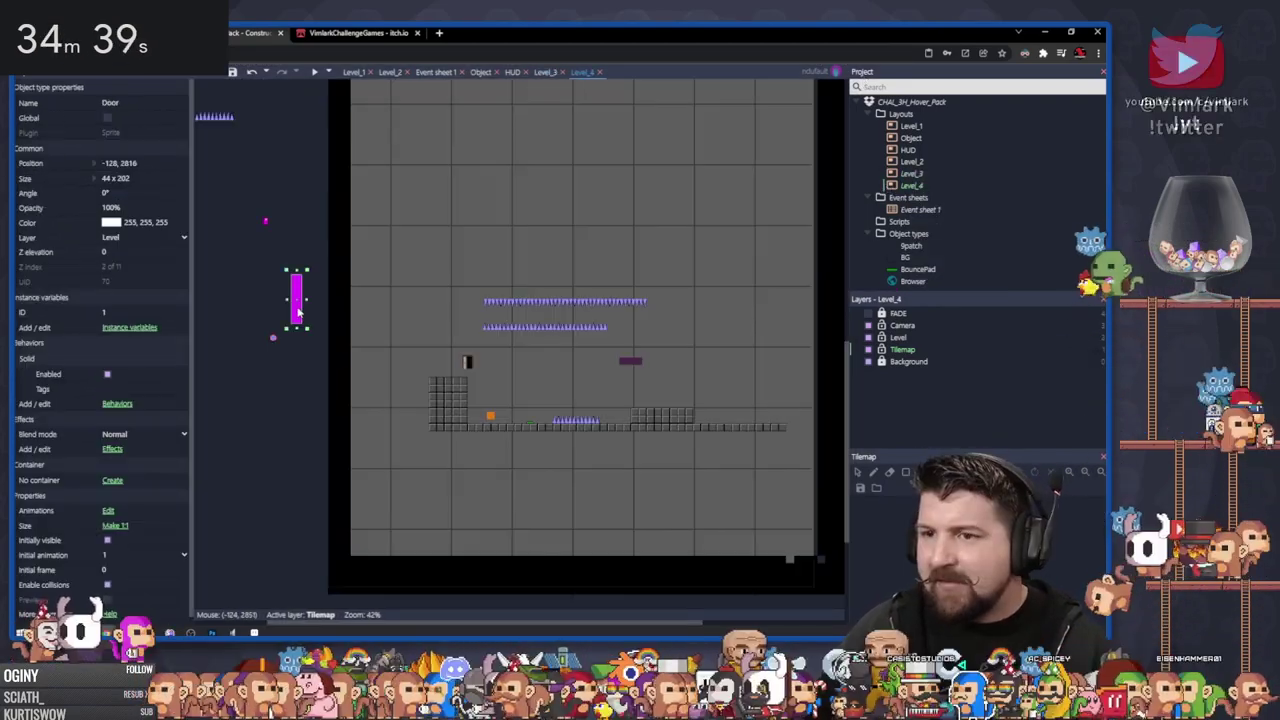
Place a 32 x 160 door above the tile block in Level_4, and reposition the enemy and the magenta key
left_click_drag(300, 320, 635, 413)
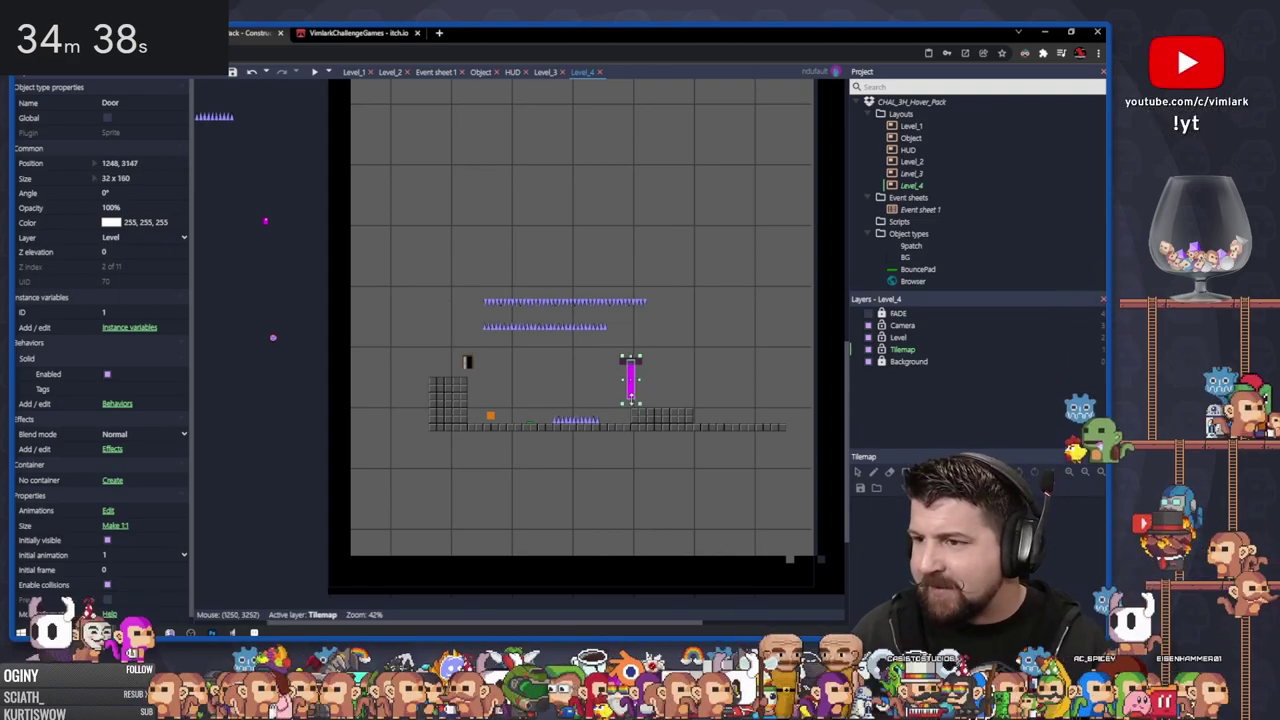
left_click(274, 339)
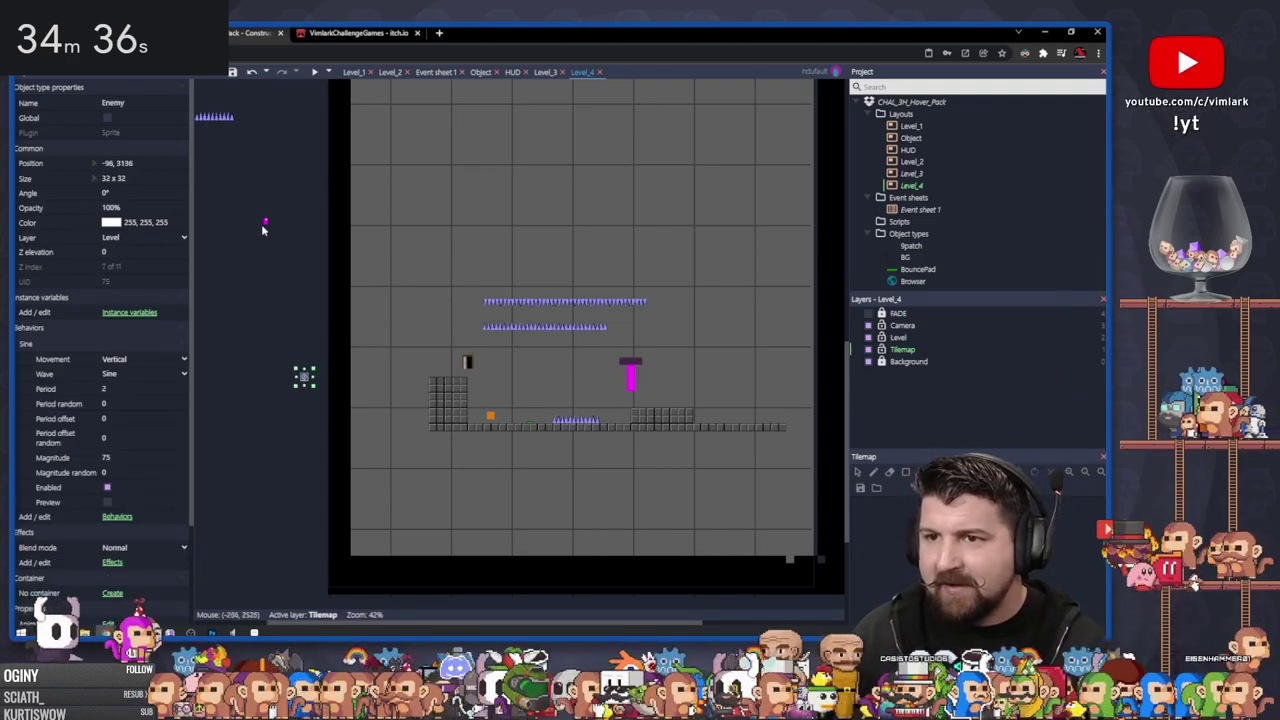
left_click_drag(262, 230, 285, 244)
scroll(617, 392, "up", 3, "ctrl")
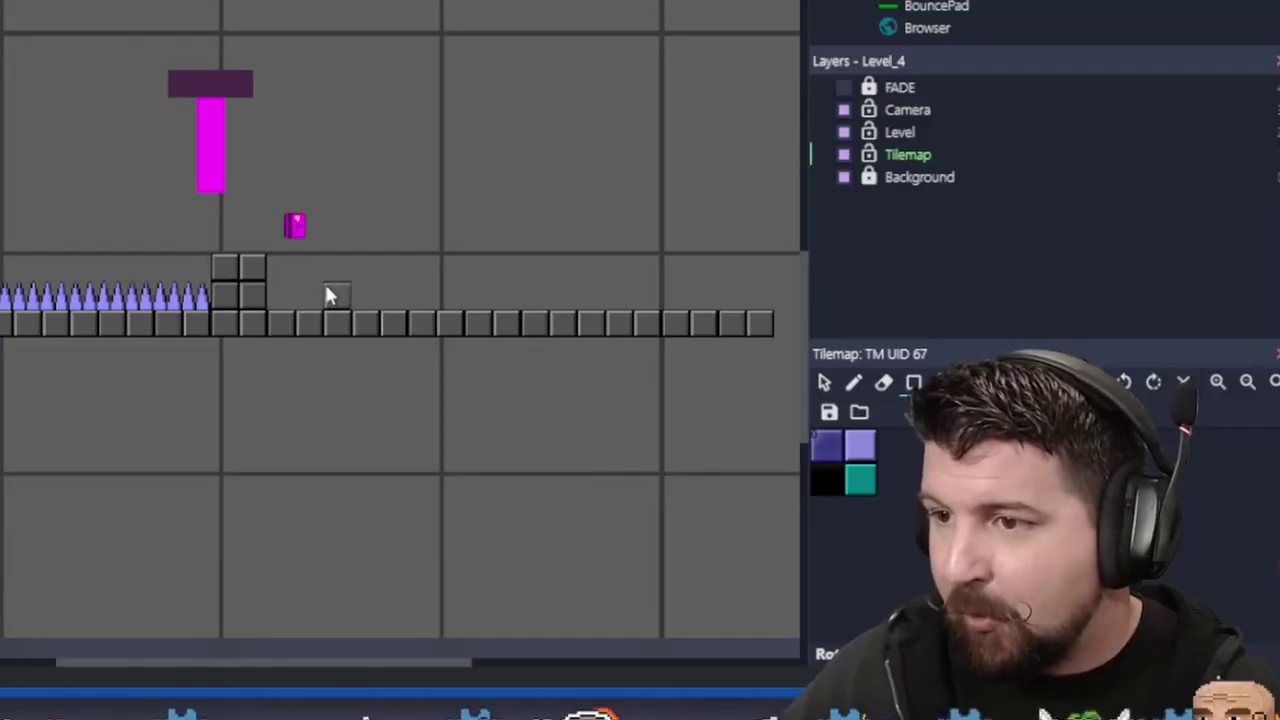
right_click(284, 270)
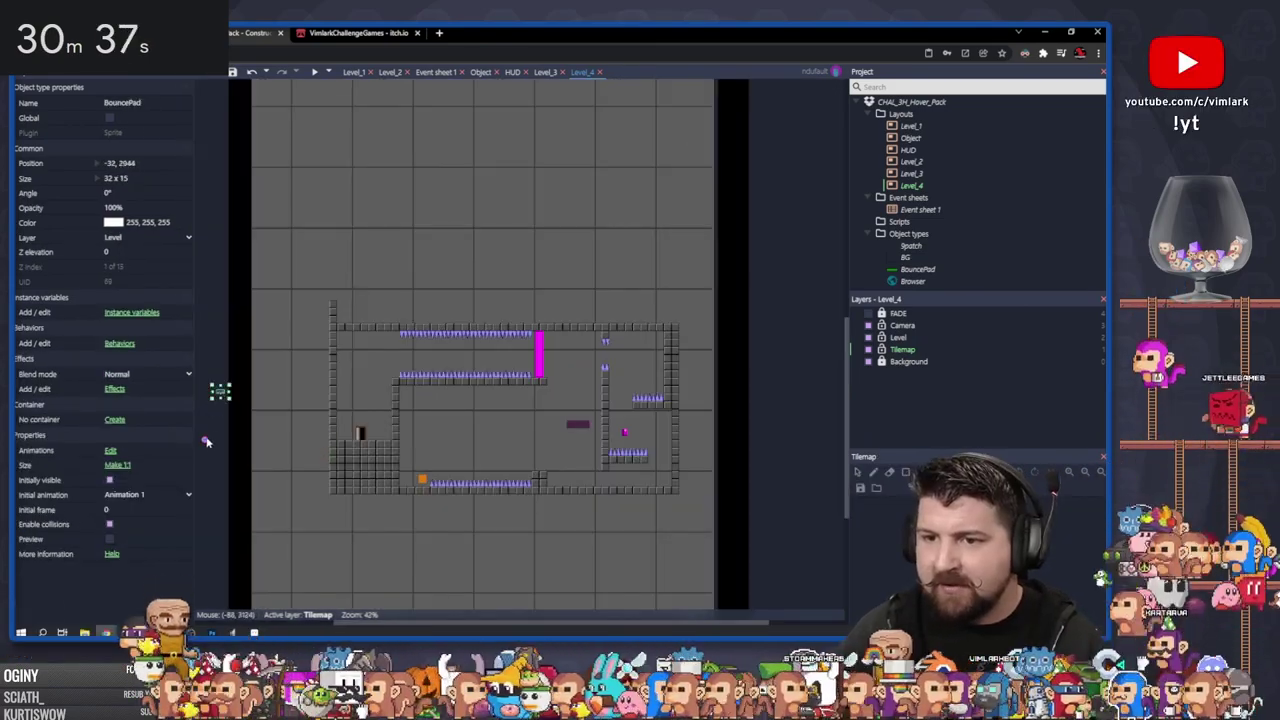
Playtest Level_4, flying through the spike gap, collecting the magenta key and returning to the moving platform
left_click(408, 370)
scroll(478, 358, "up", 3, "ctrl")
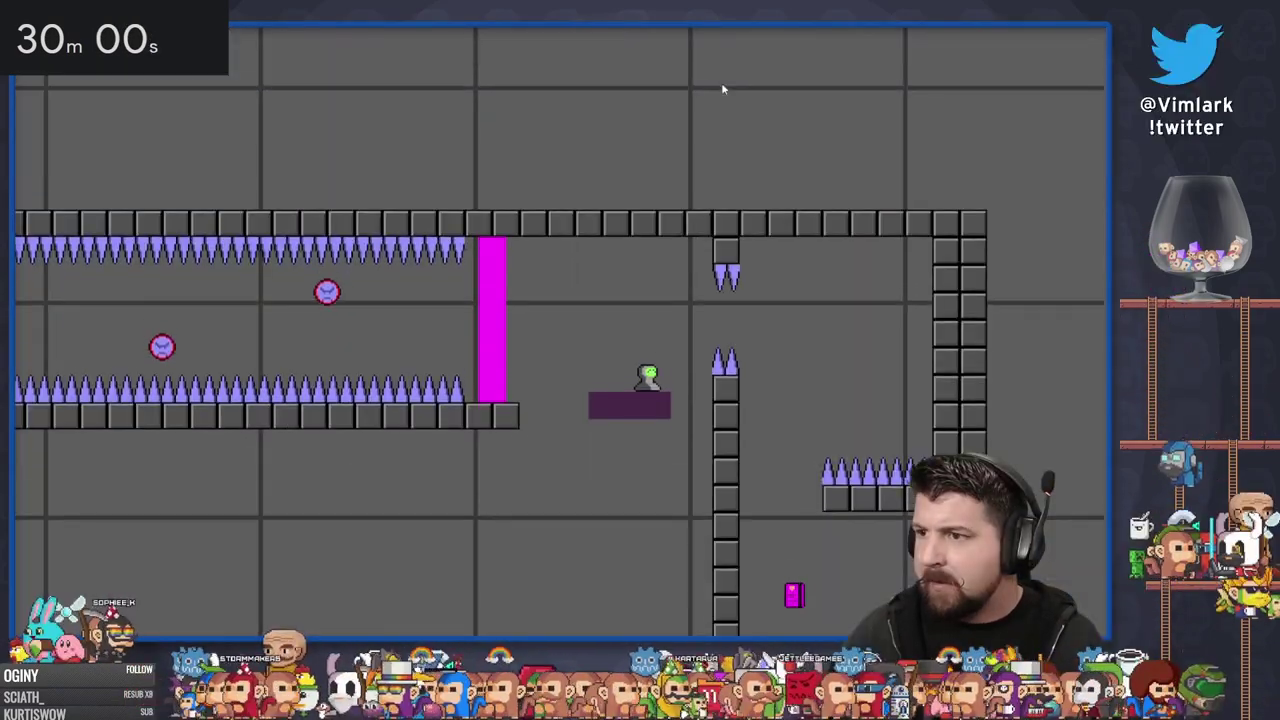
key("Right")
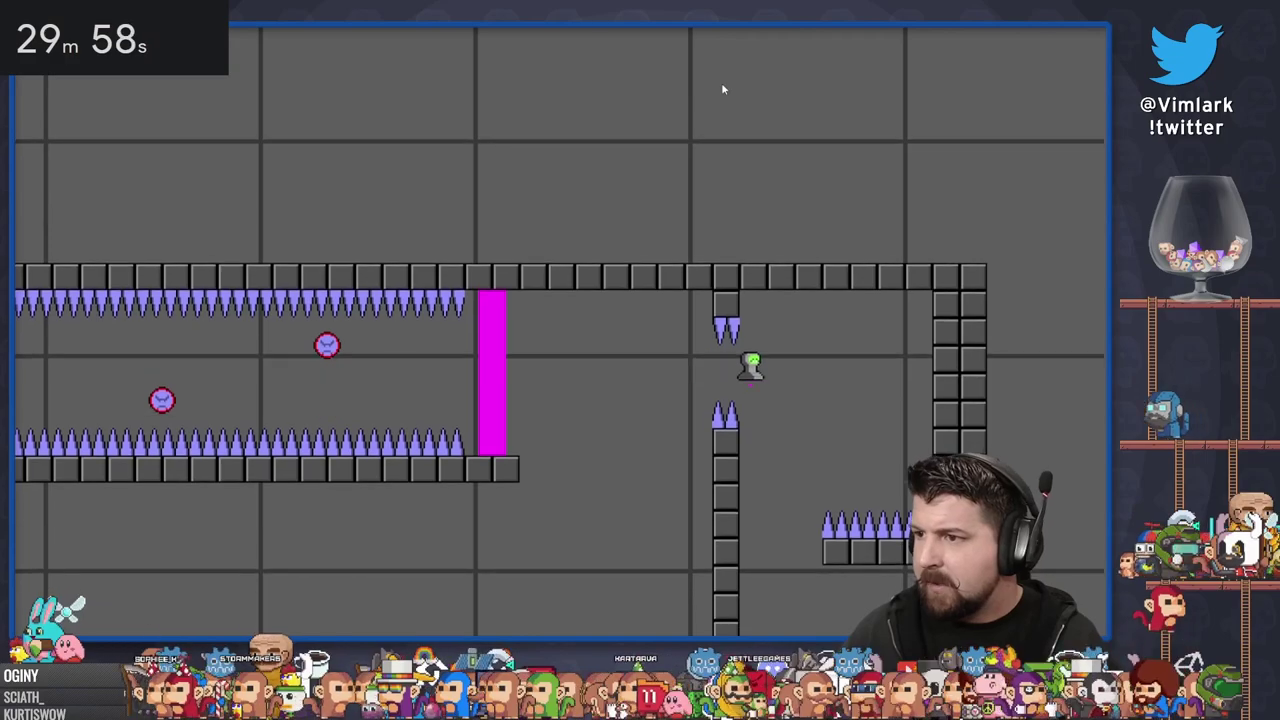
key("Right")
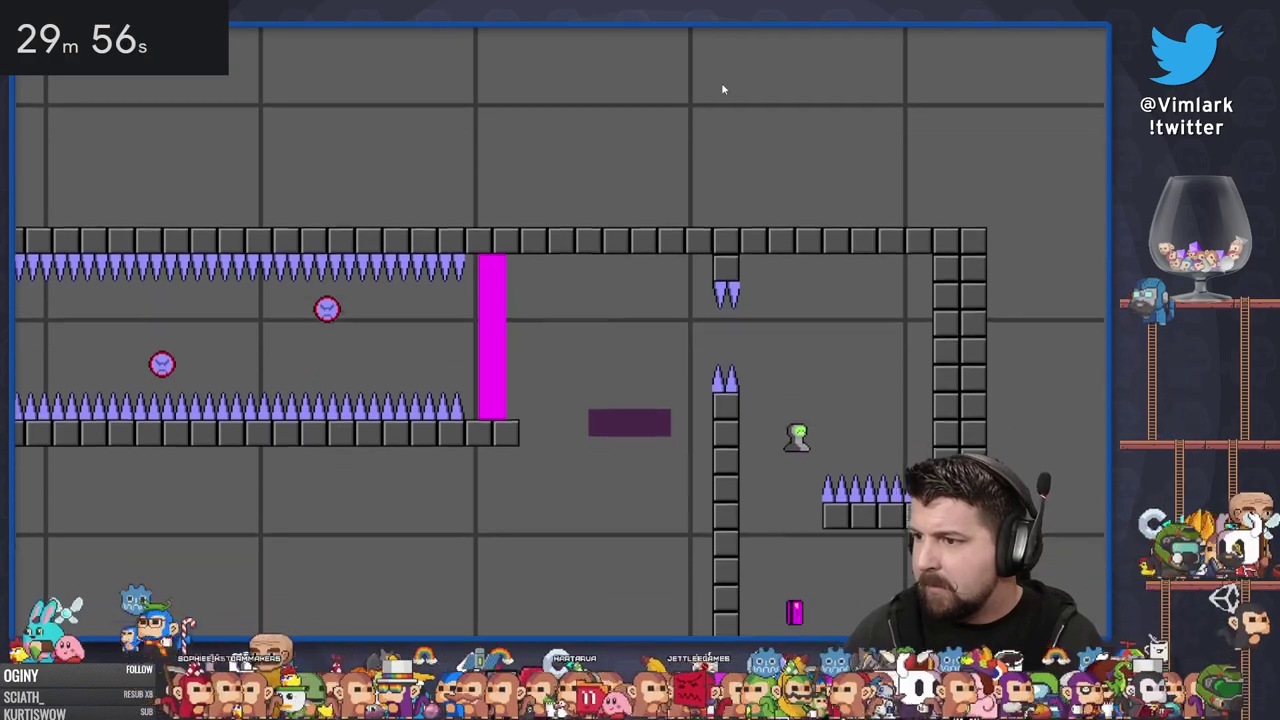
key("space")
key("Right")
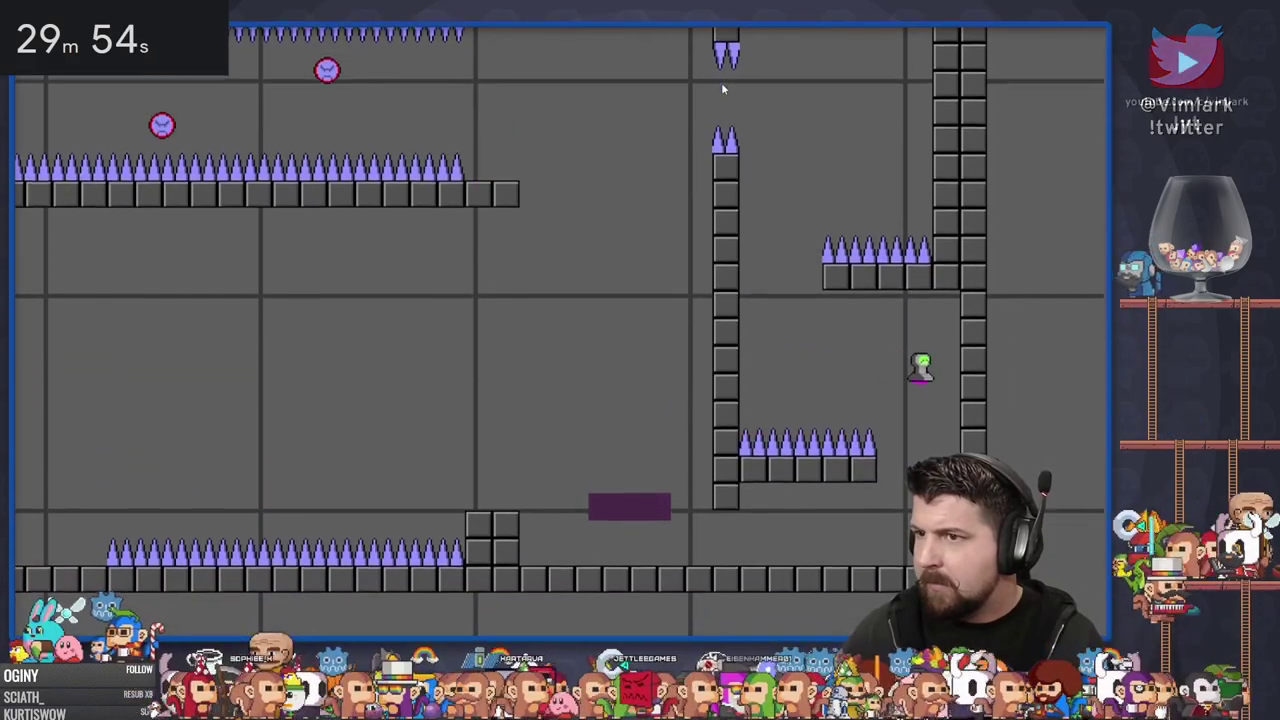
key("Left")
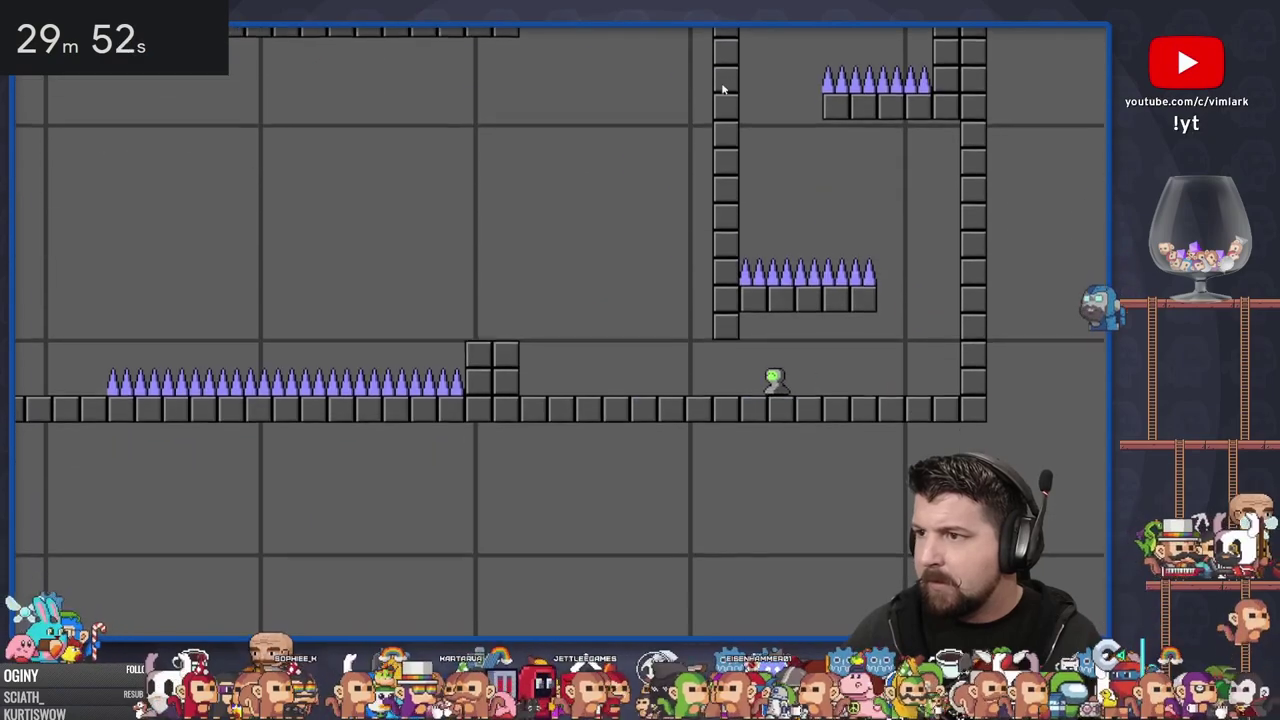
key("space")
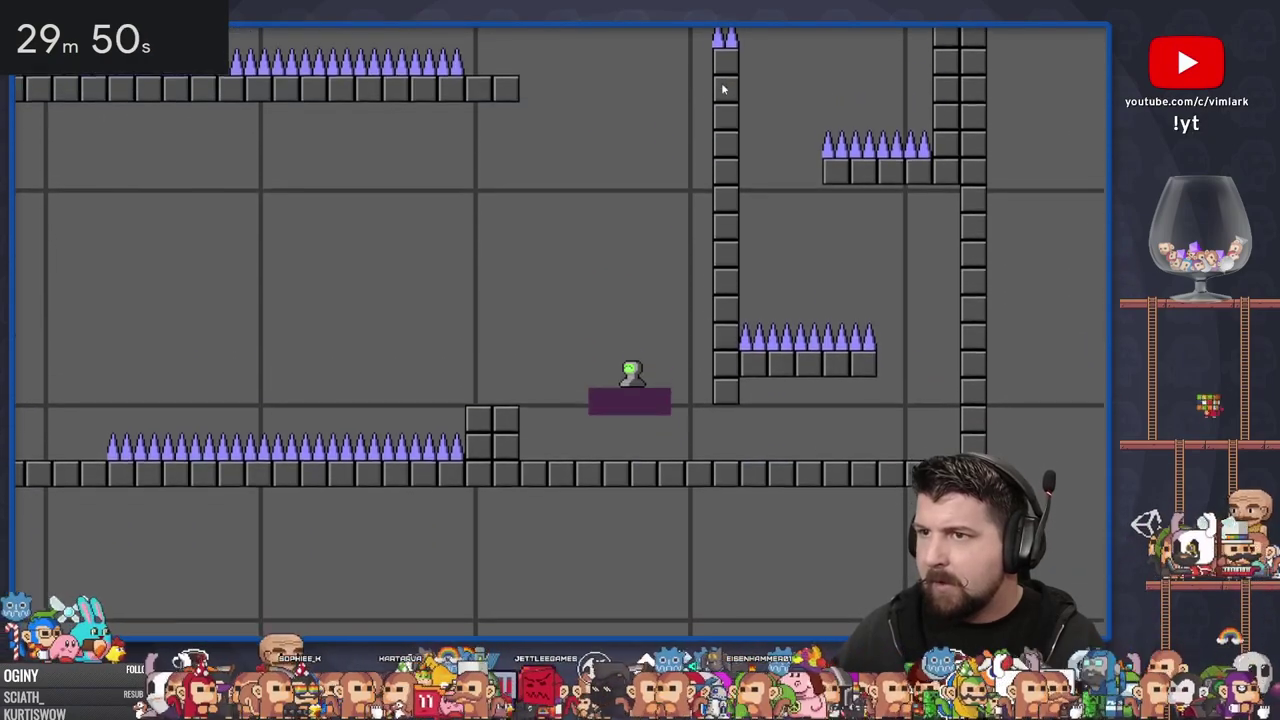
Ride the moving platform up in Level_4 and hover between the spike rows past the two enemies
key("Left")
key("space")
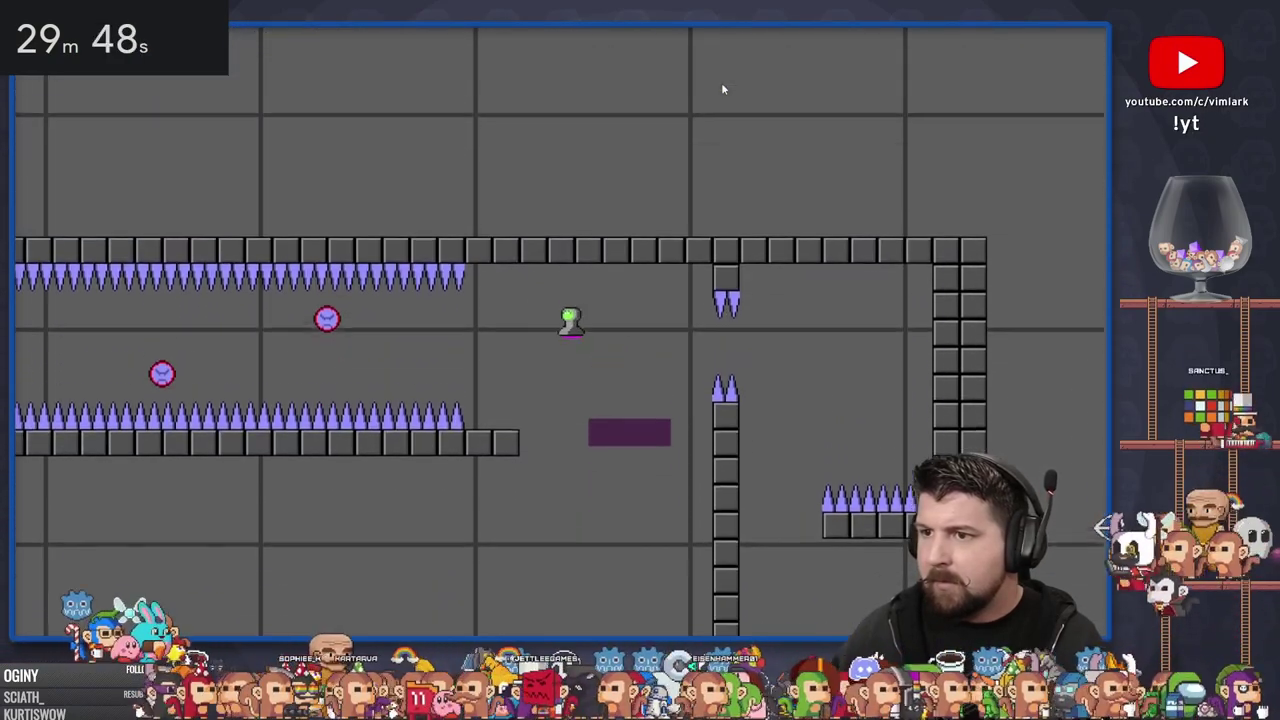
key("space")
key("Left")
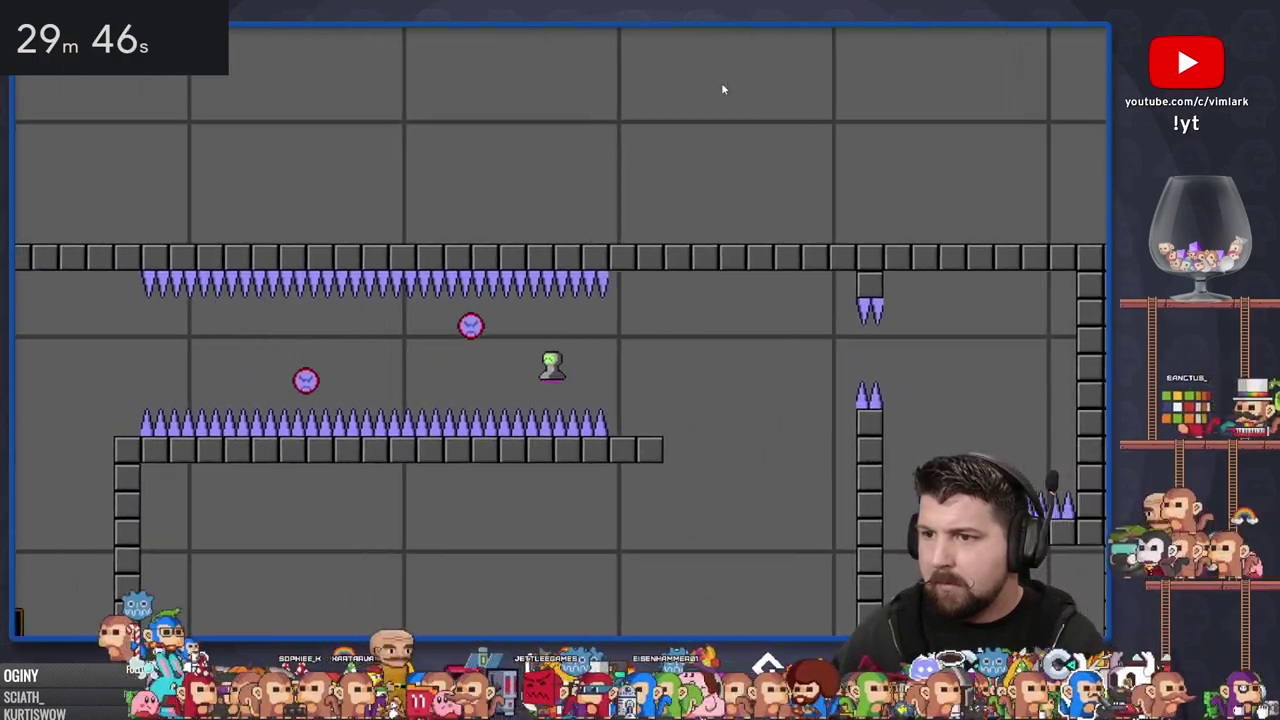
key("Left")
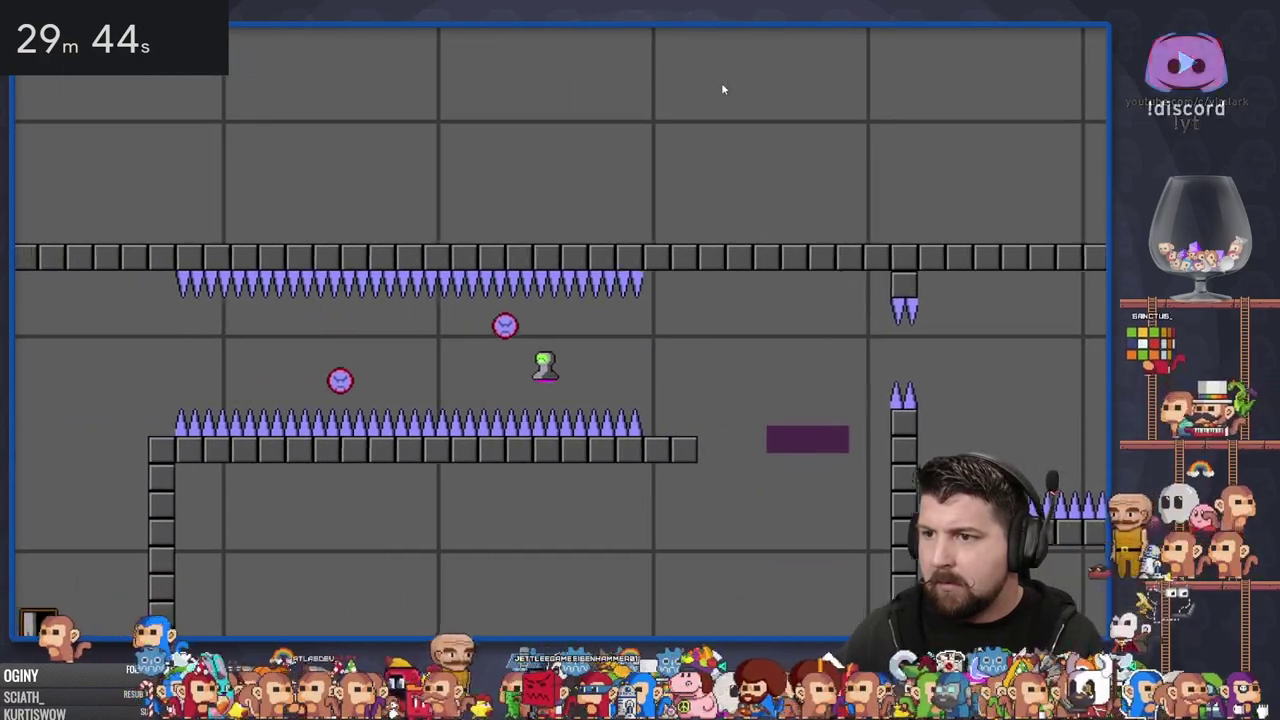
key("Left")
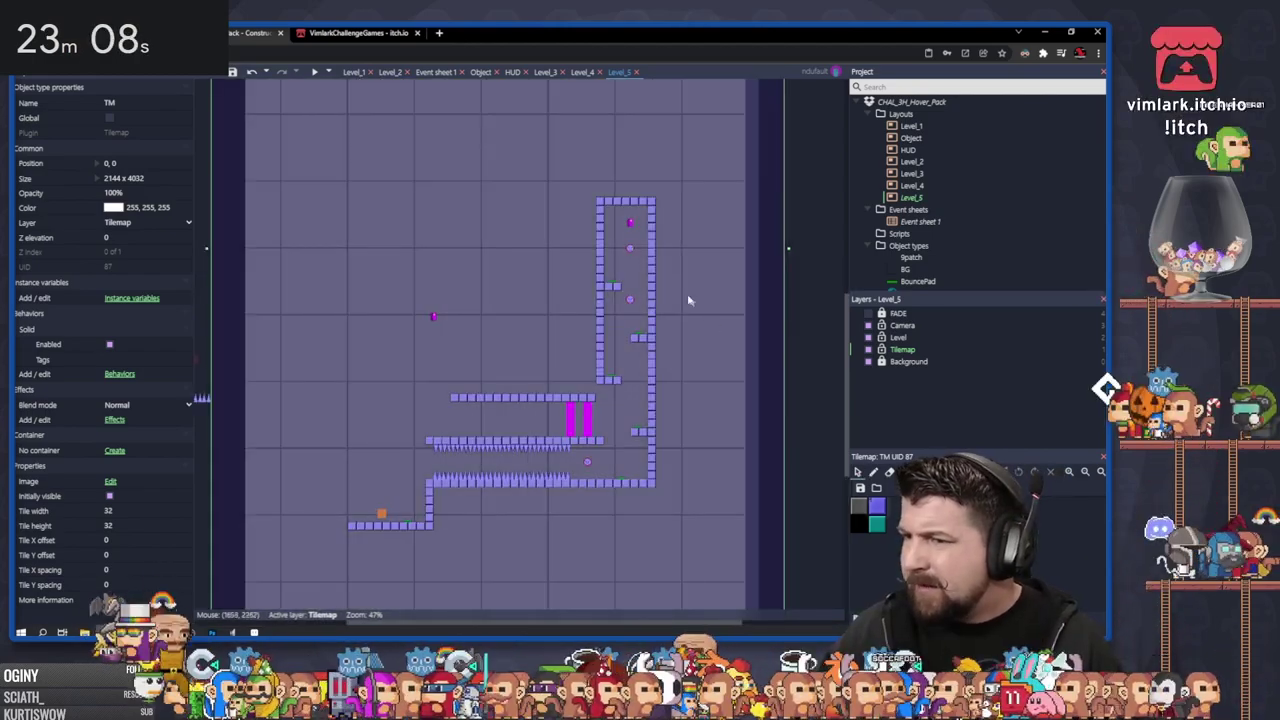
Playtest Level_5, climbing the vertical shaft of spiked ledges towards the magenta key
left_click(627, 303)
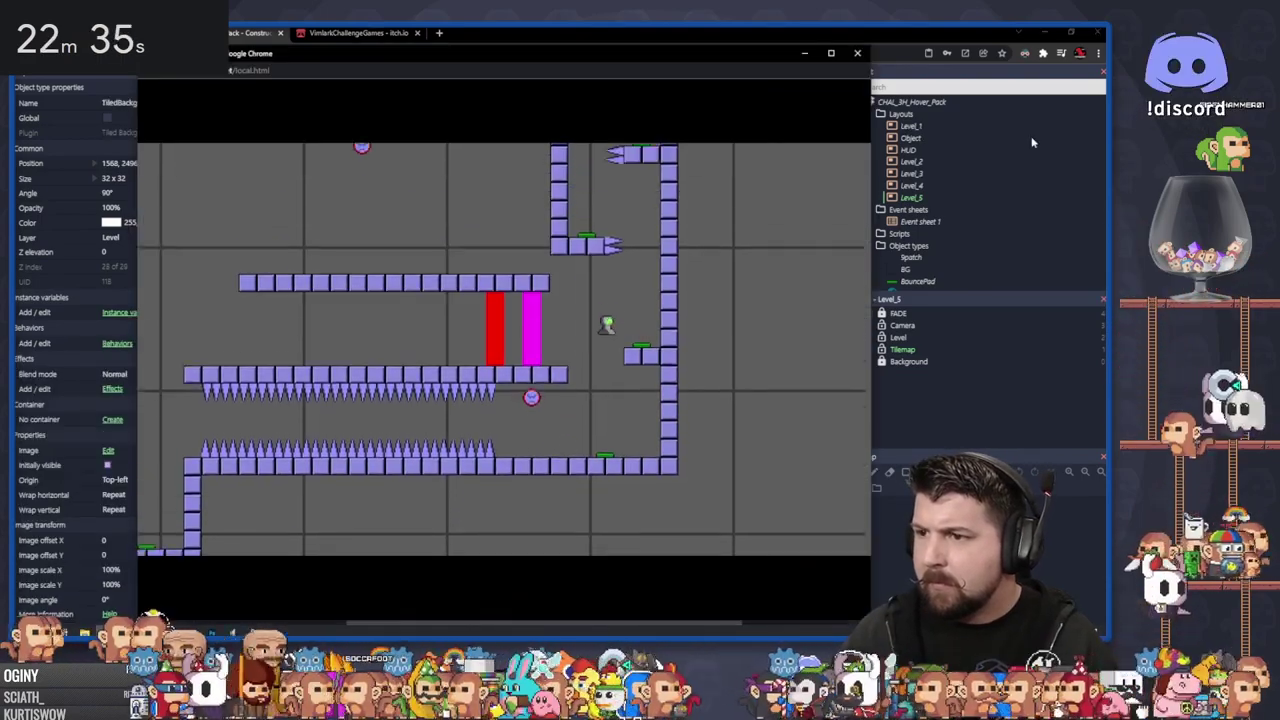
key("Left")
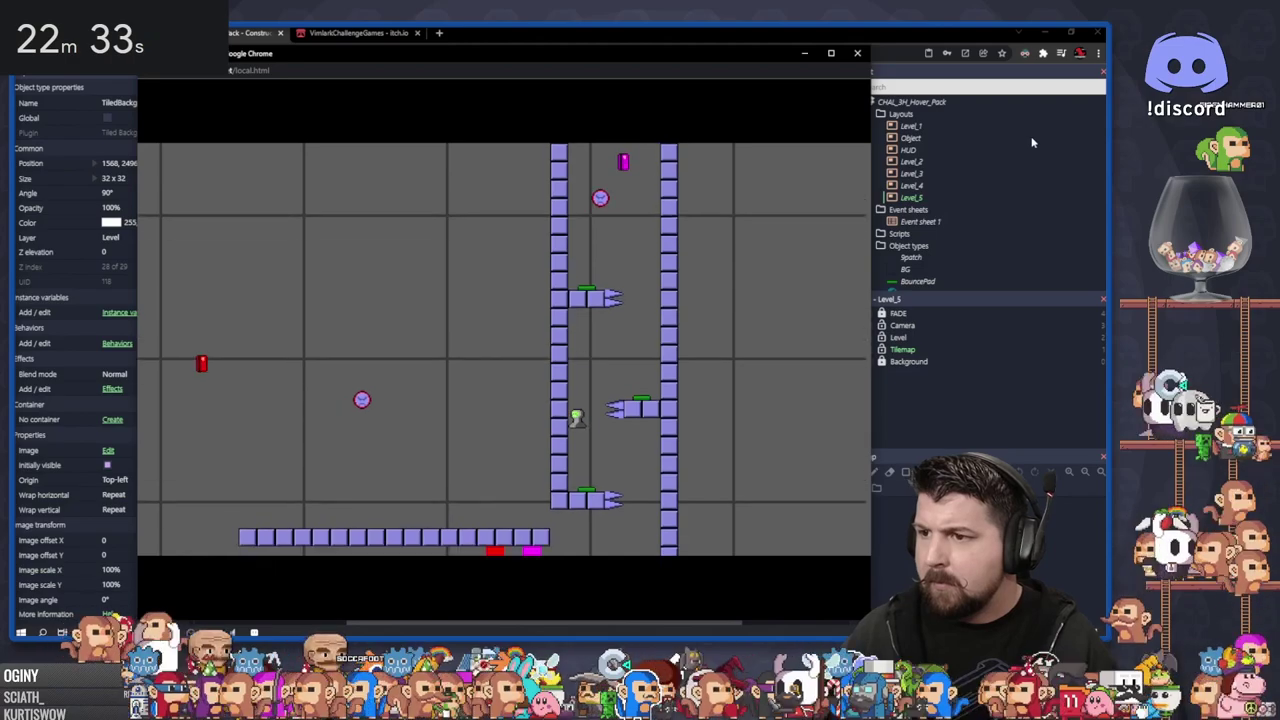
key("Right")
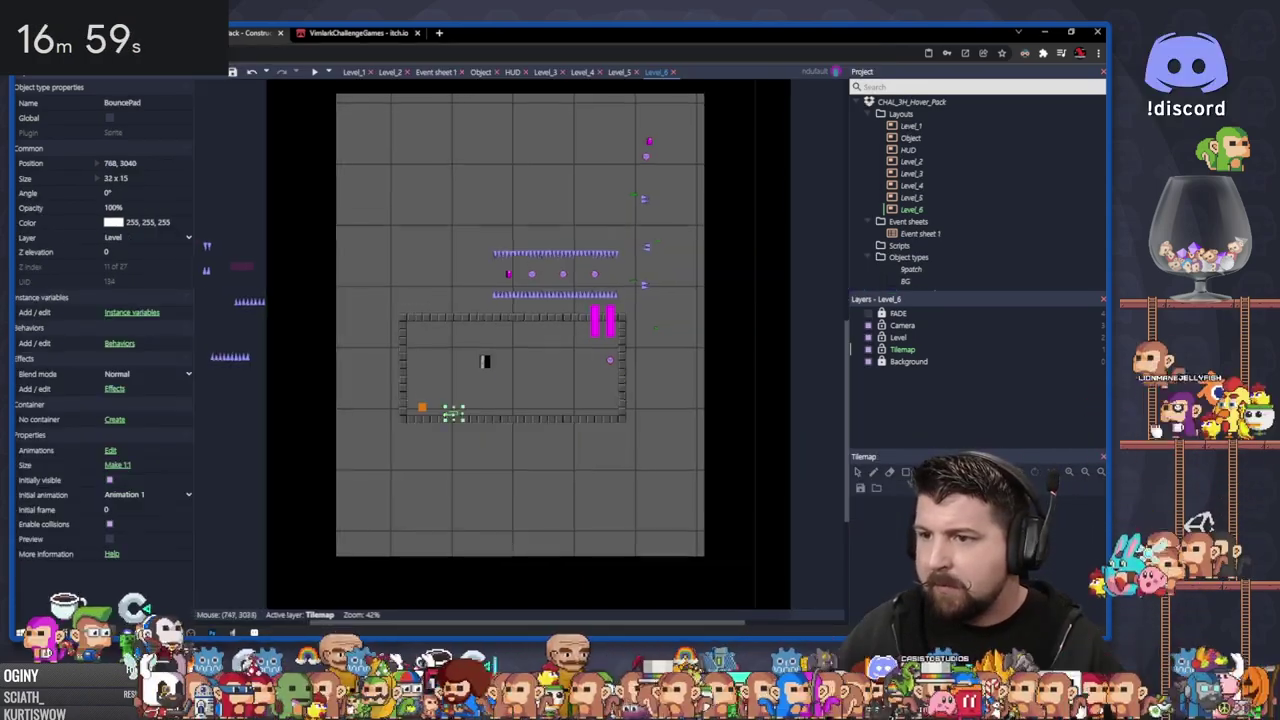
Enter "You did it!" as the first line of the win text in the walled room of Level_6
scroll(474, 415, "up", 5, "ctrl")
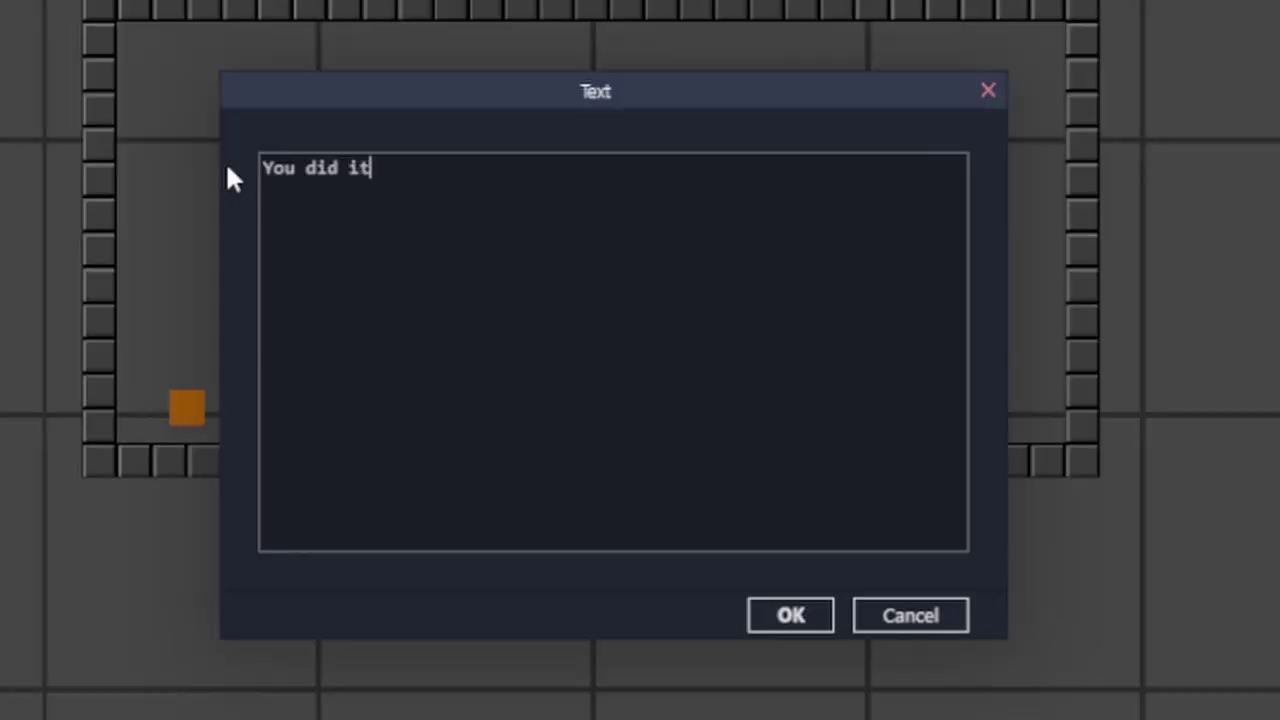
type("!")
key("Return")
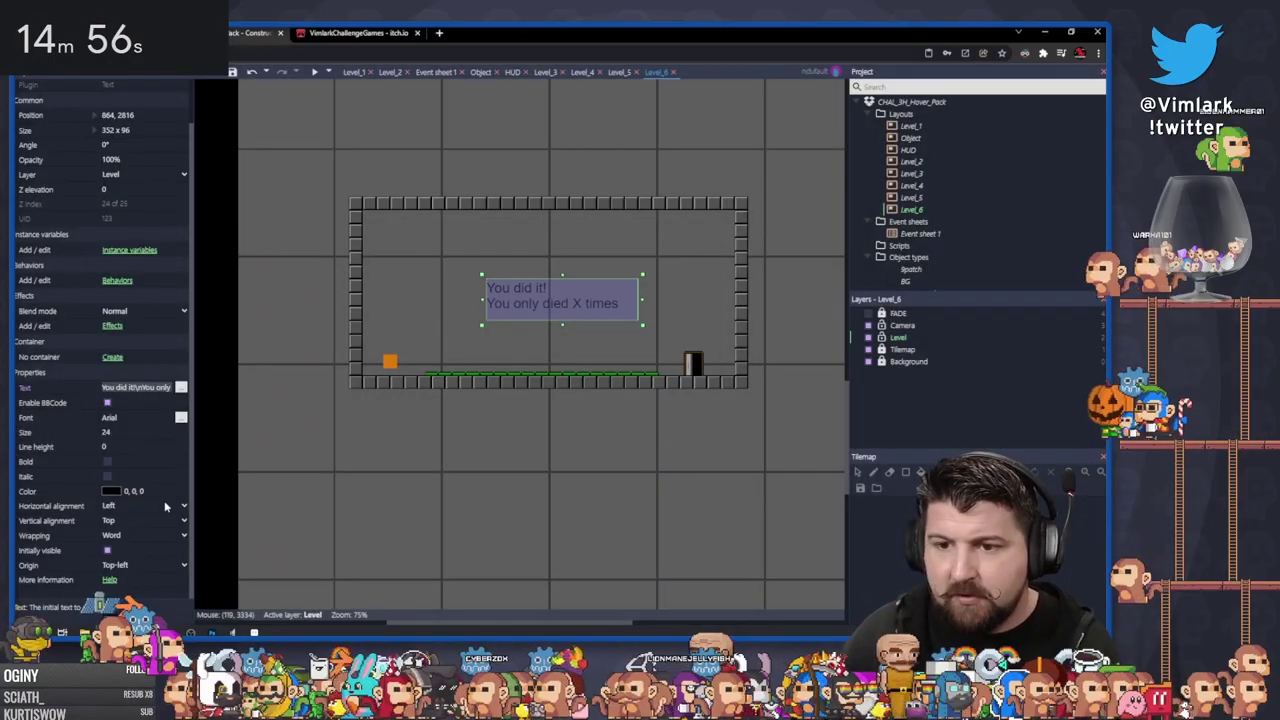
Center the Level_6 win text horizontally and move it to position 800, 2816
left_click(143, 505)
left_click(143, 520)
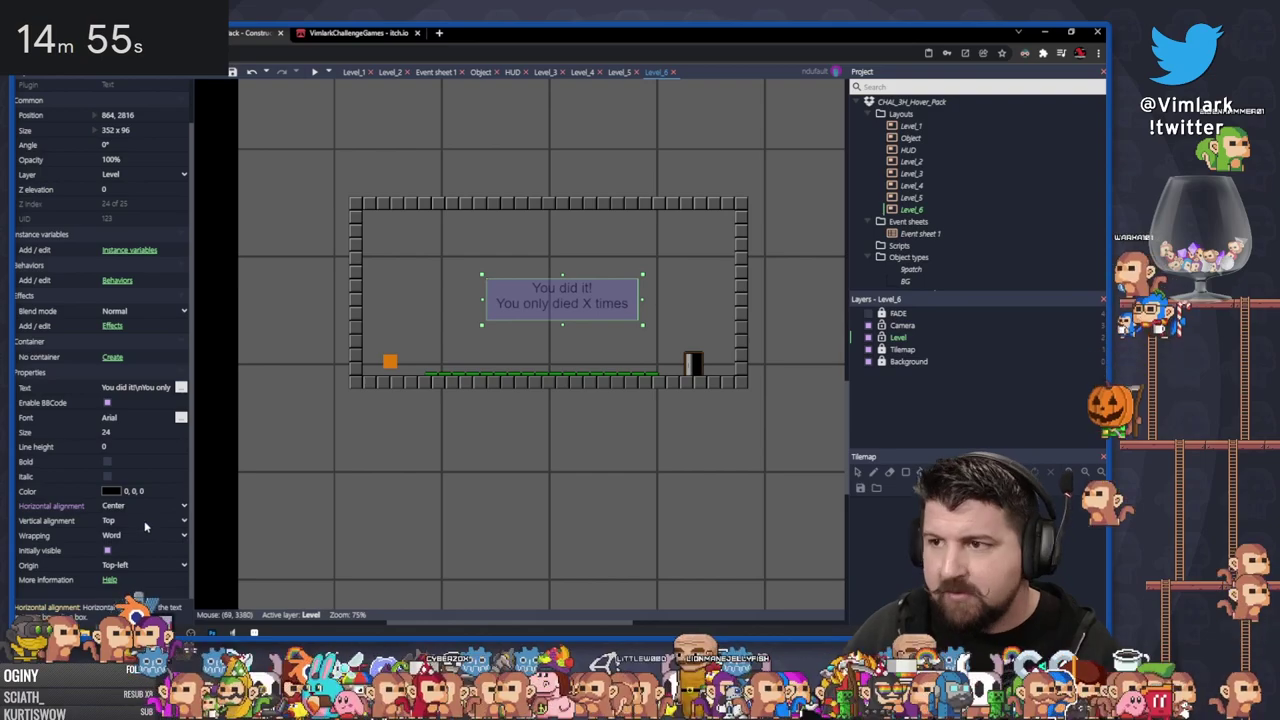
left_click_drag(586, 297, 558, 295)
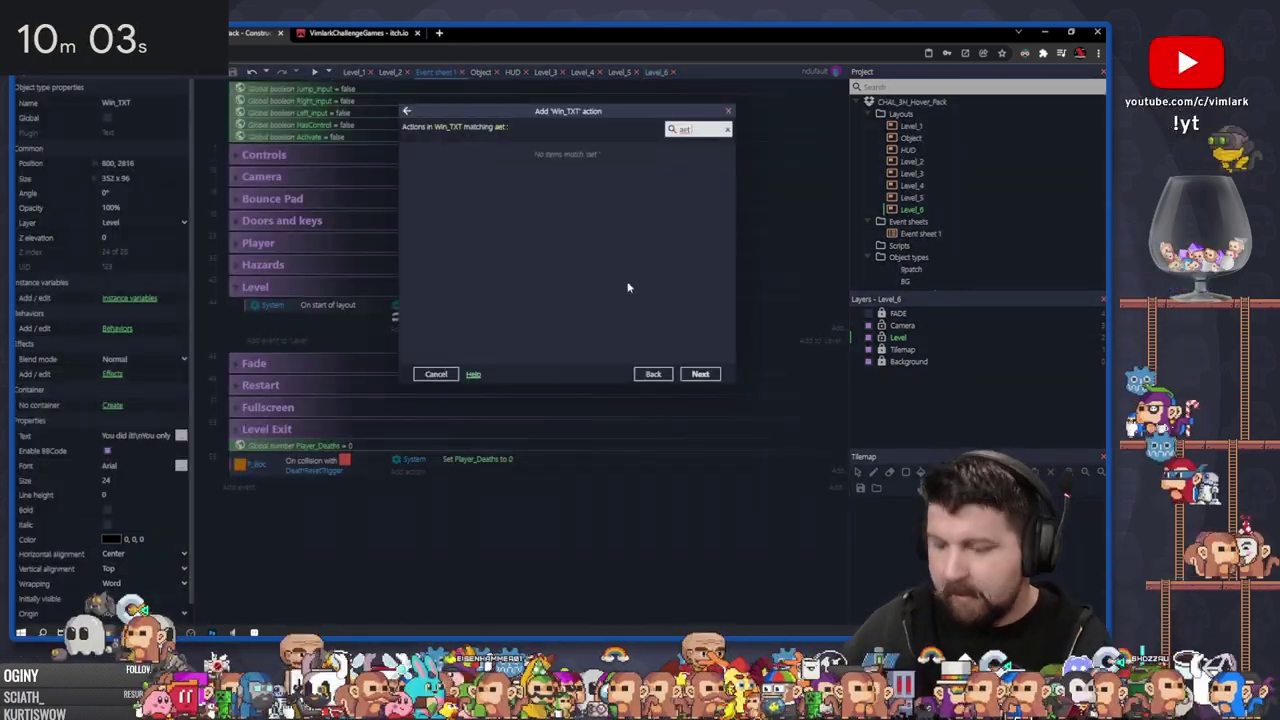
Find the Set text action for Win_TXT and choose it for the event sheet
key("BackSpace")
key("BackSpace")
type("set")
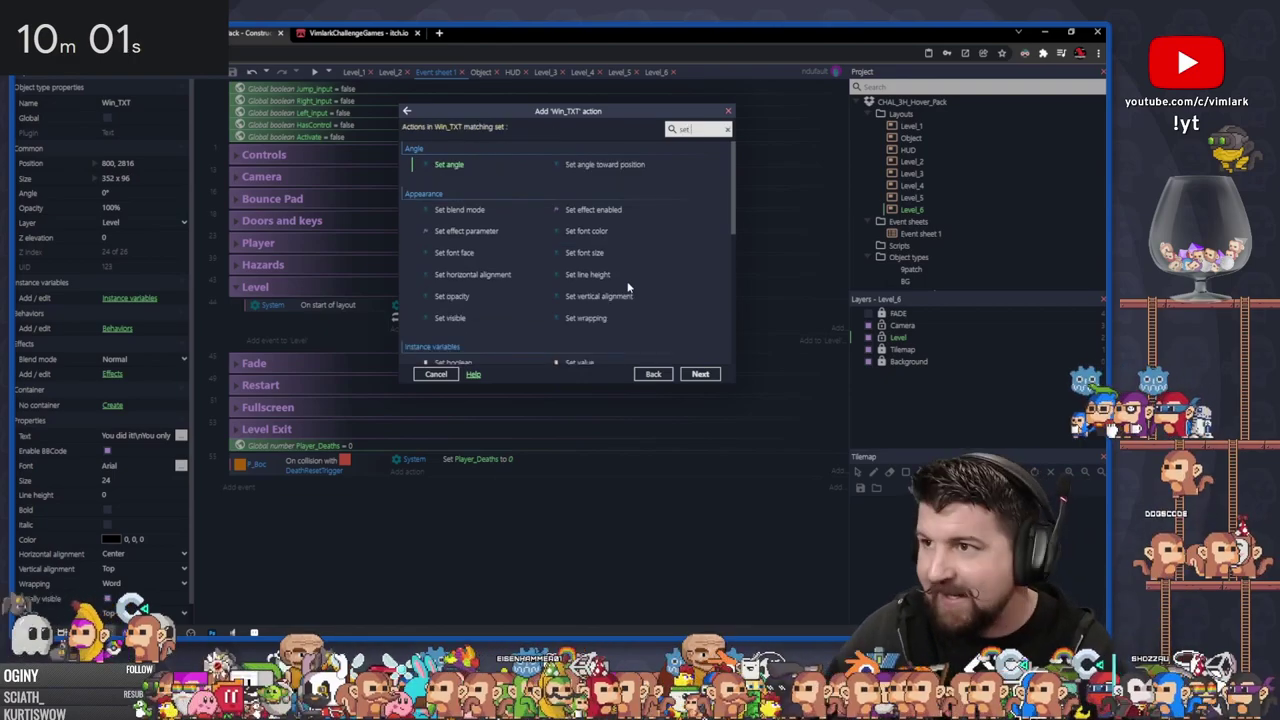
scroll(477, 272, "down", 6)
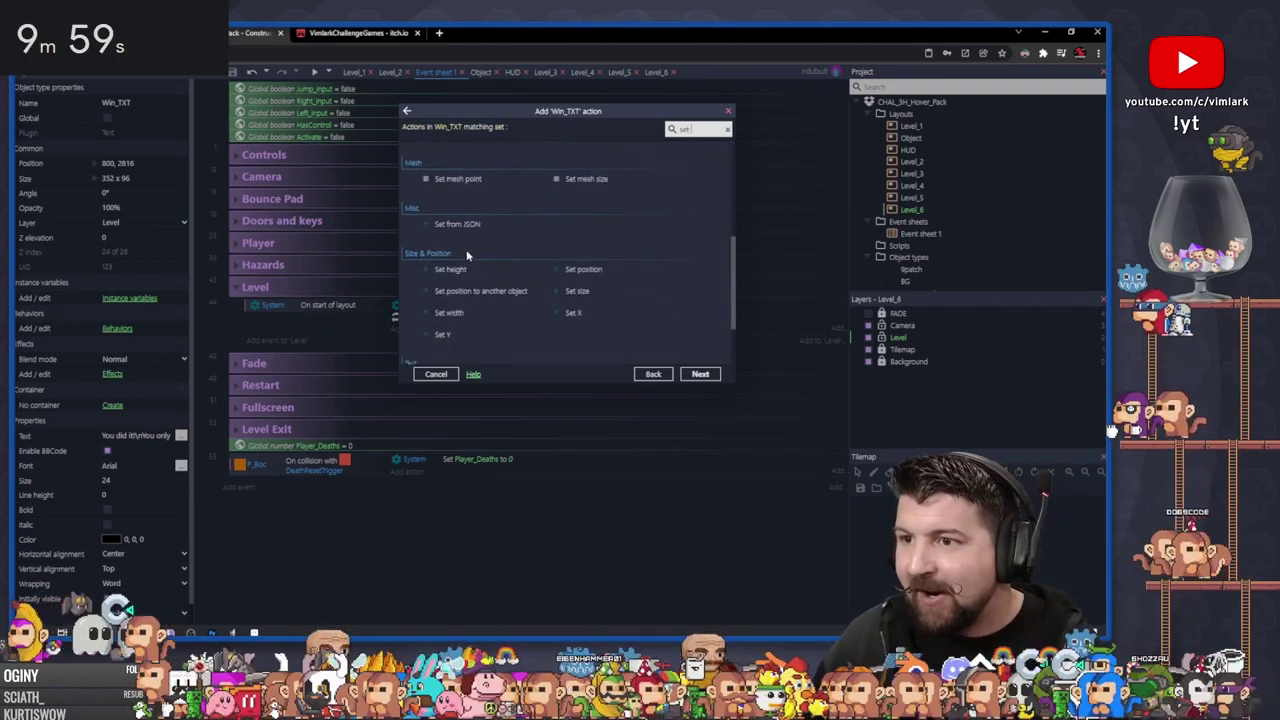
type("te")
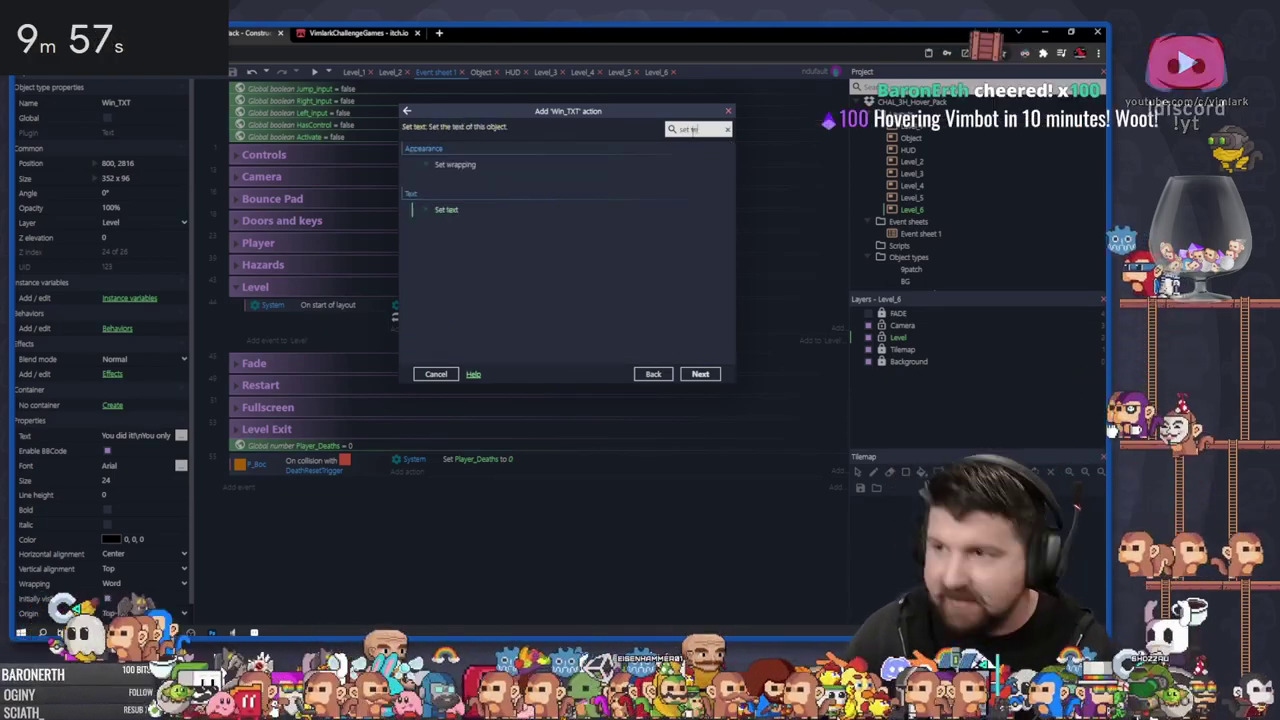
double_click(448, 210)
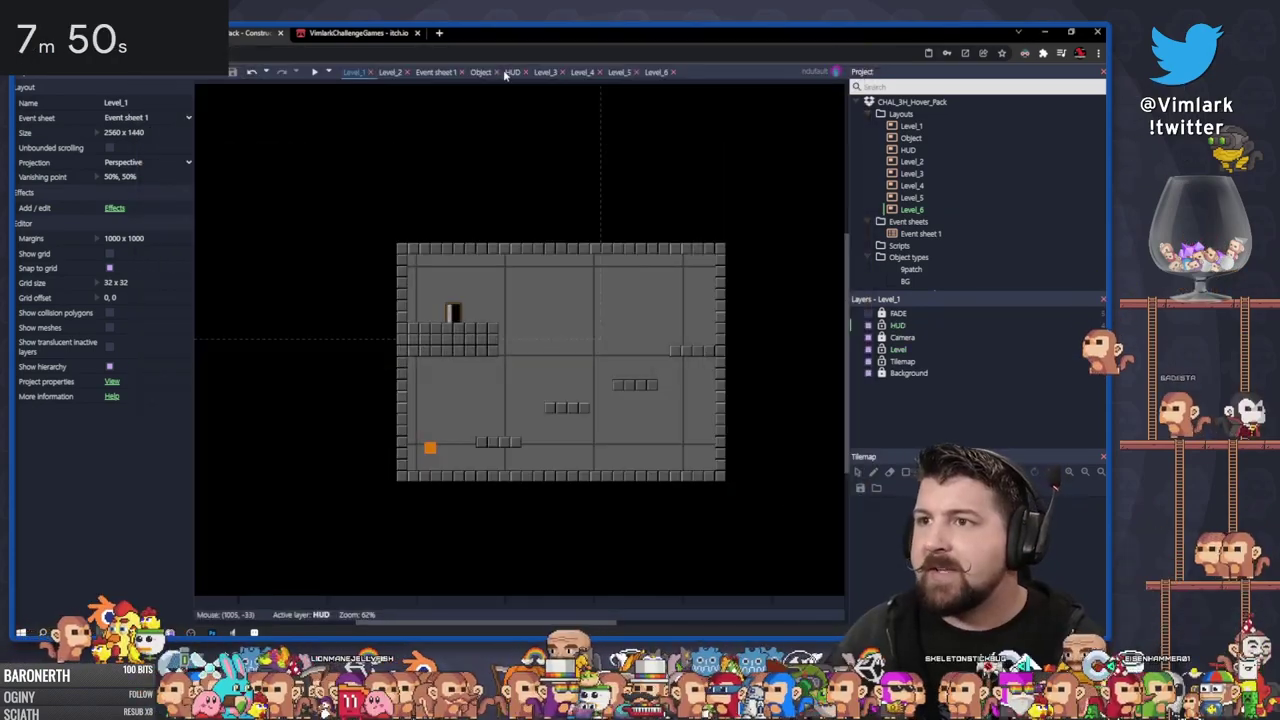
In the HUD layout, color the DeathCounter text white (255, 255, 255) and place it at about 8, 9
left_click(510, 73)
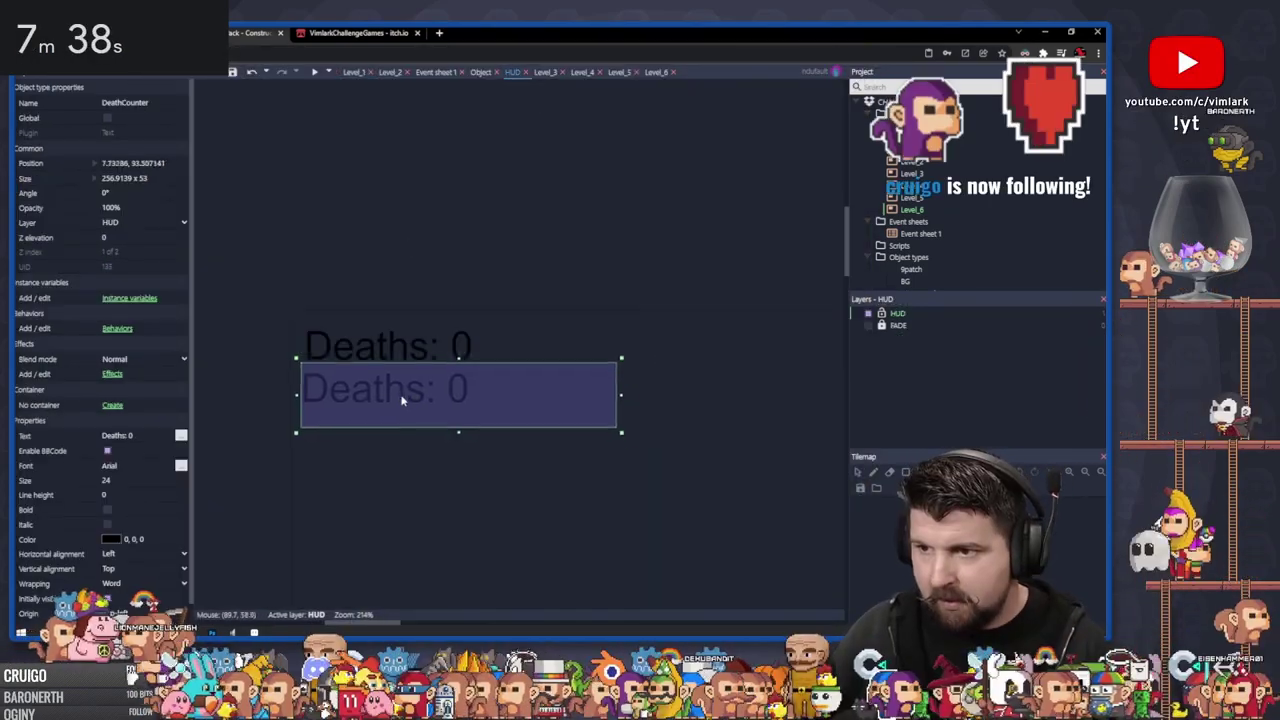
left_click_drag(403, 397, 406, 408)
left_click(110, 539)
left_click_drag(116, 432, 101, 388)
left_click(288, 404)
left_click_drag(429, 412, 427, 358)
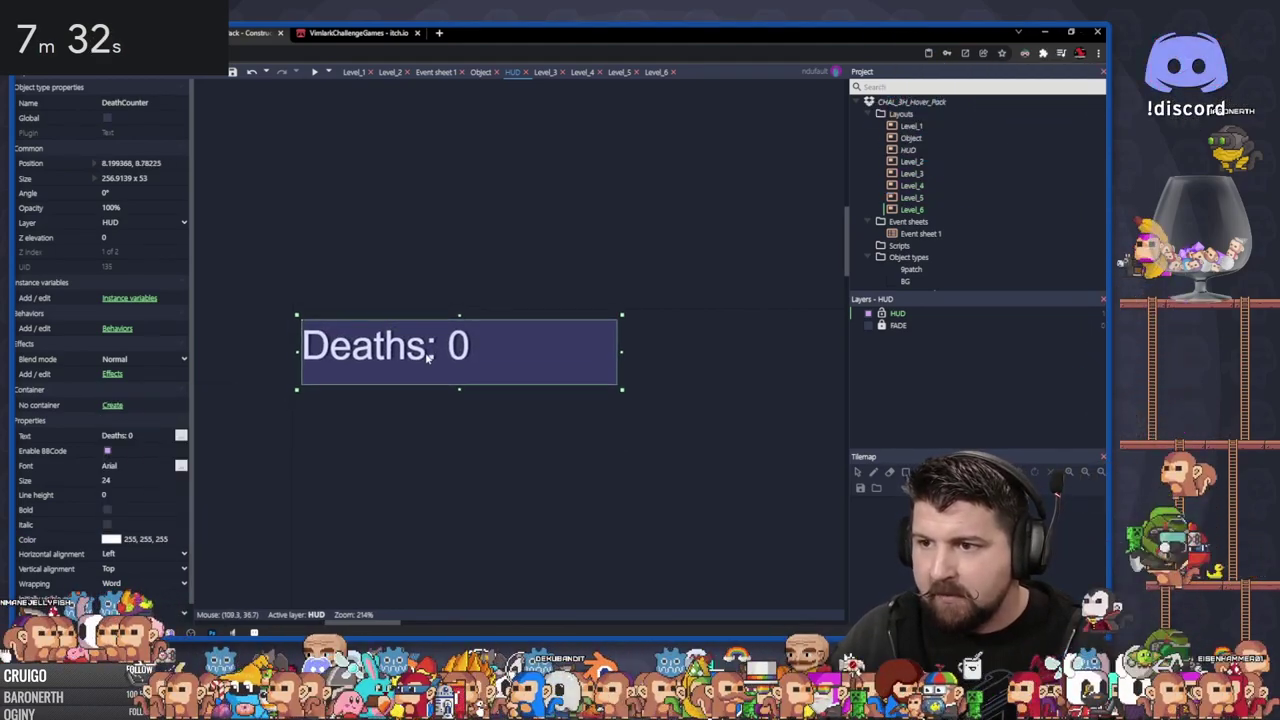
left_click(424, 404)
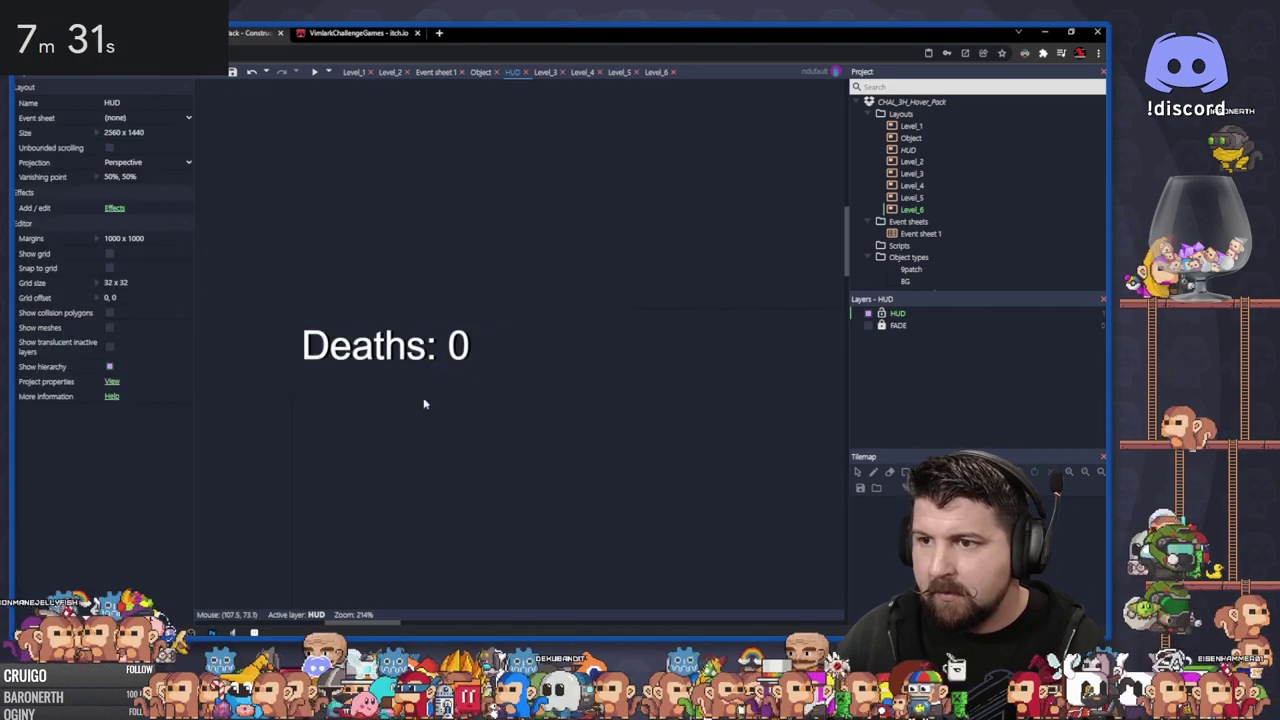
Preview Level_1 with the death counter, running the player across the floor and jumping
left_click(329, 73)
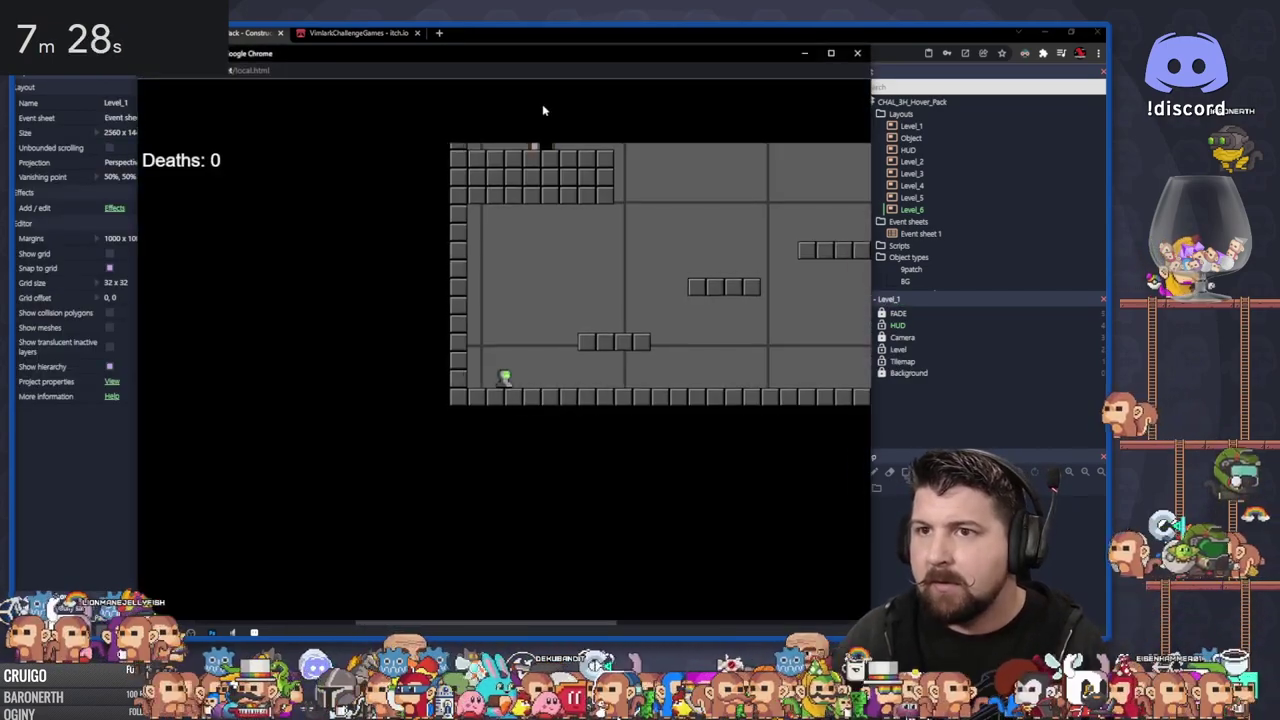
key("Right")
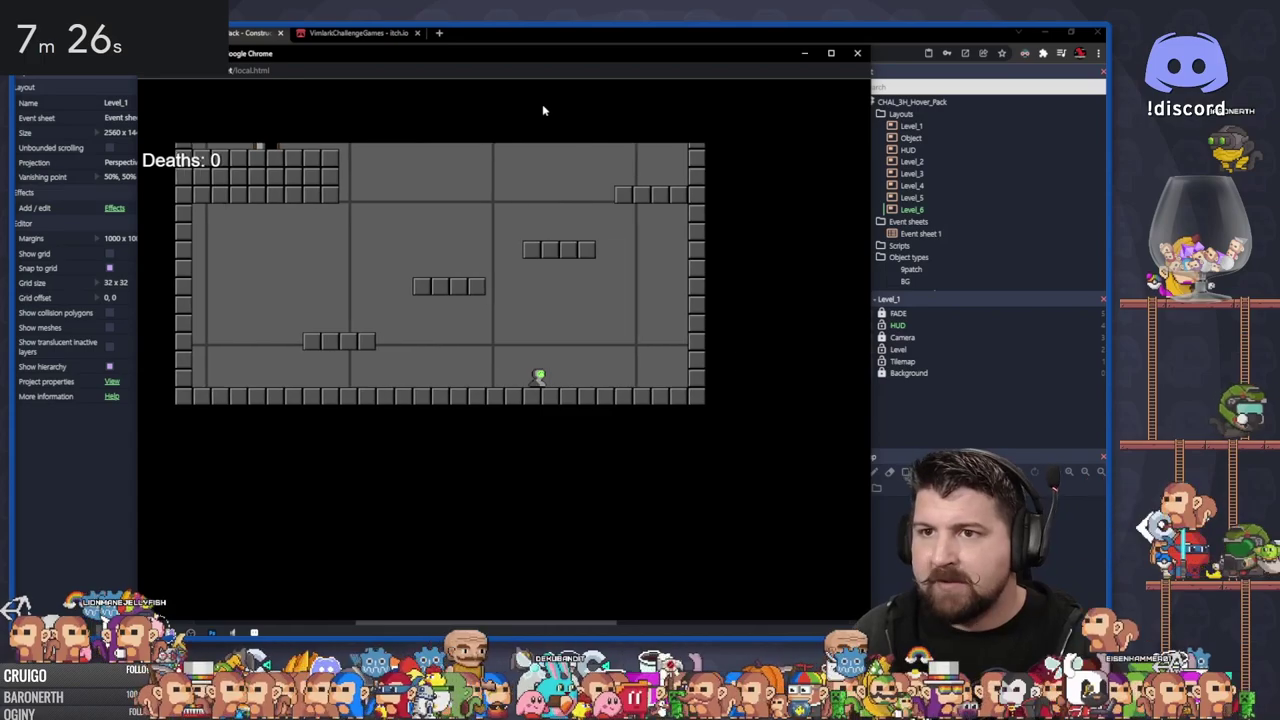
key("Left")
key("Up")
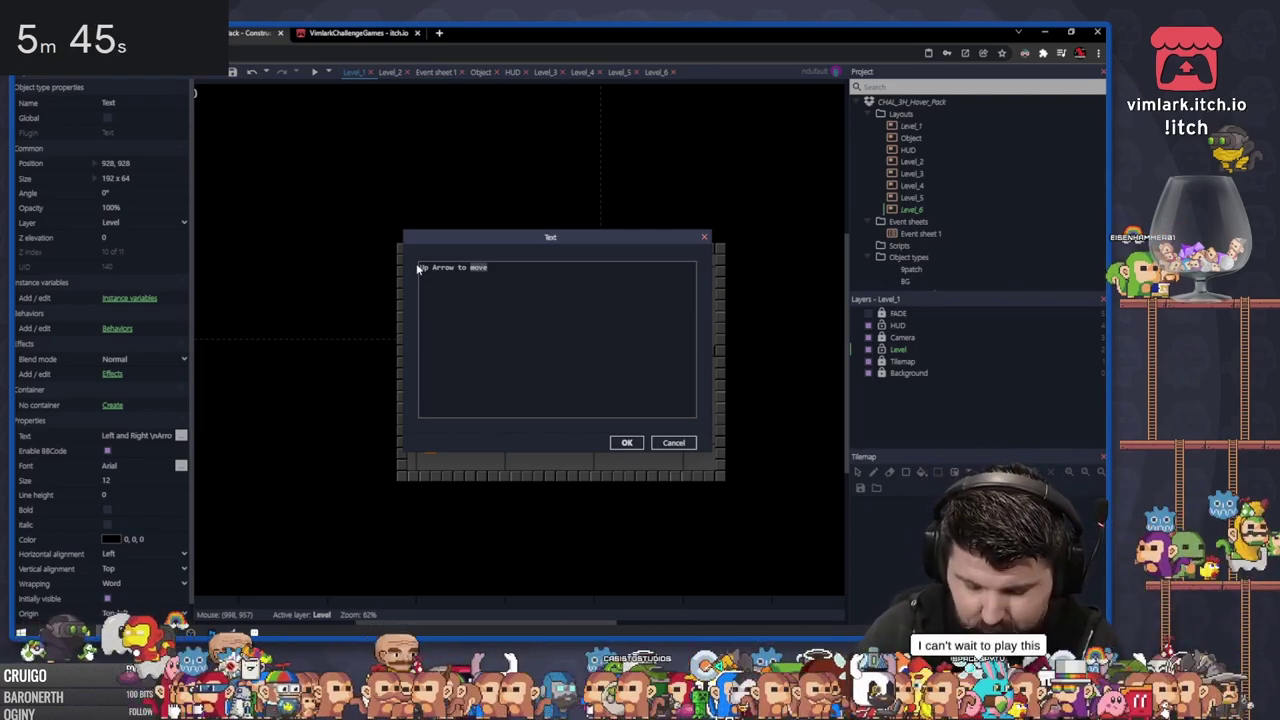
Reword the Level_1 jump hint as "Up Arrow to jump" and launch a preview of the level
type("jump")
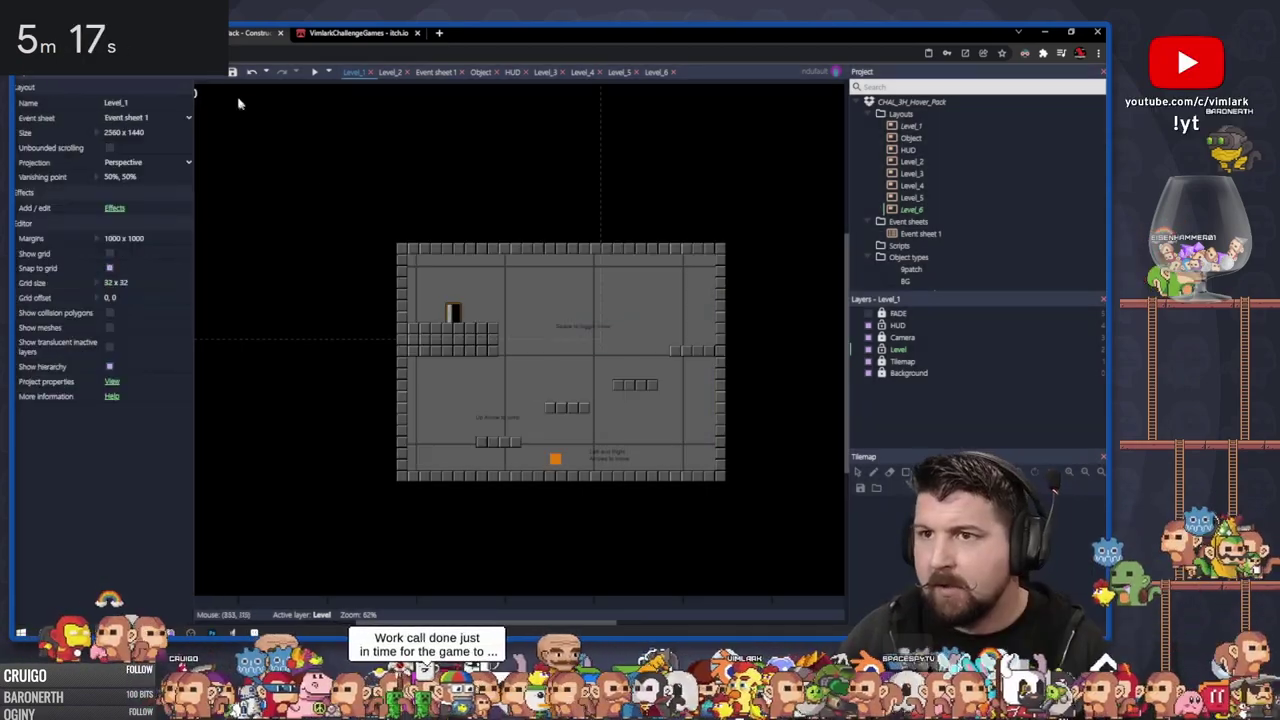
left_click(315, 73)
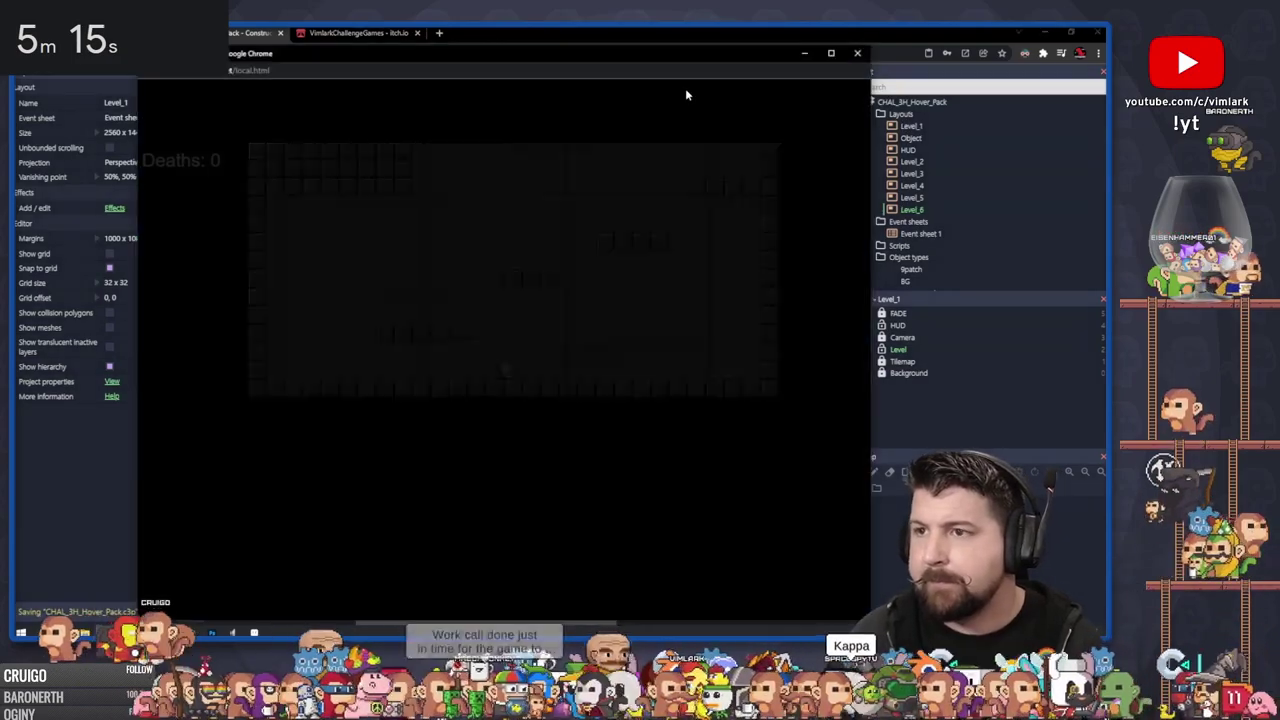
Playtest Level_1 with its control hints, climbing the platforms to the exit door, and close the preview
key("Right")
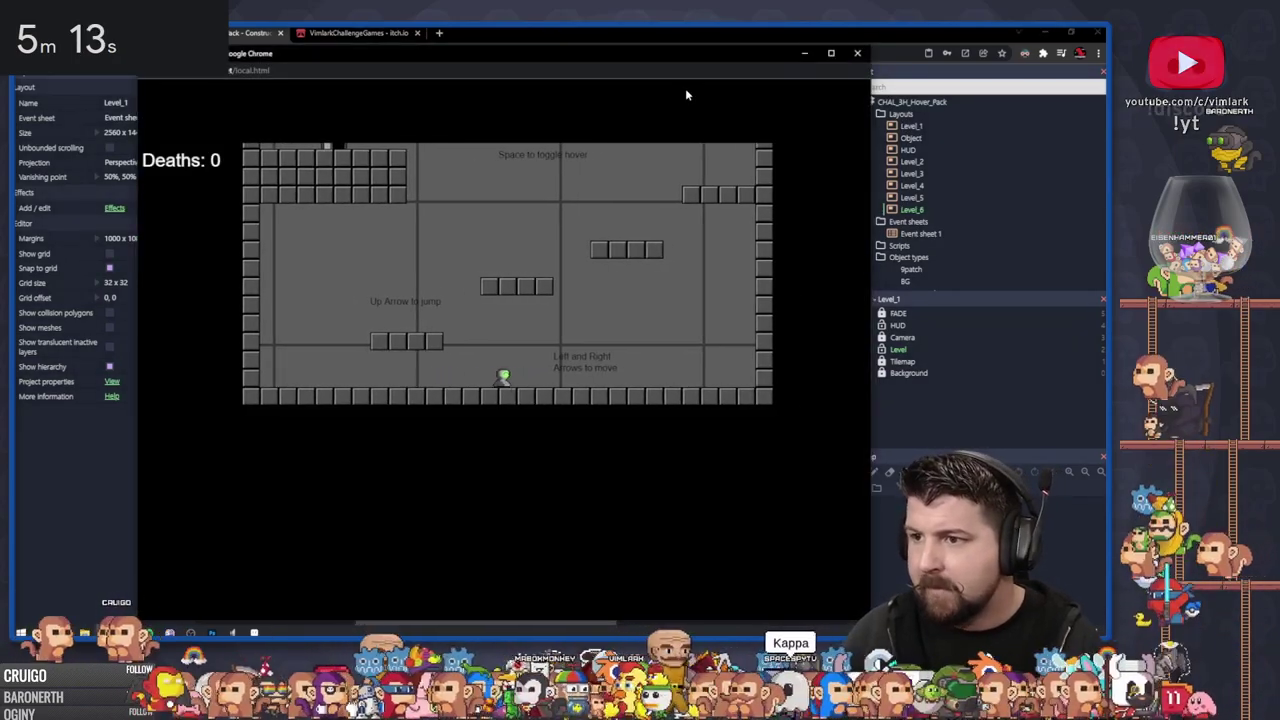
key("Left")
key("Up")
key("Up")
key("Right")
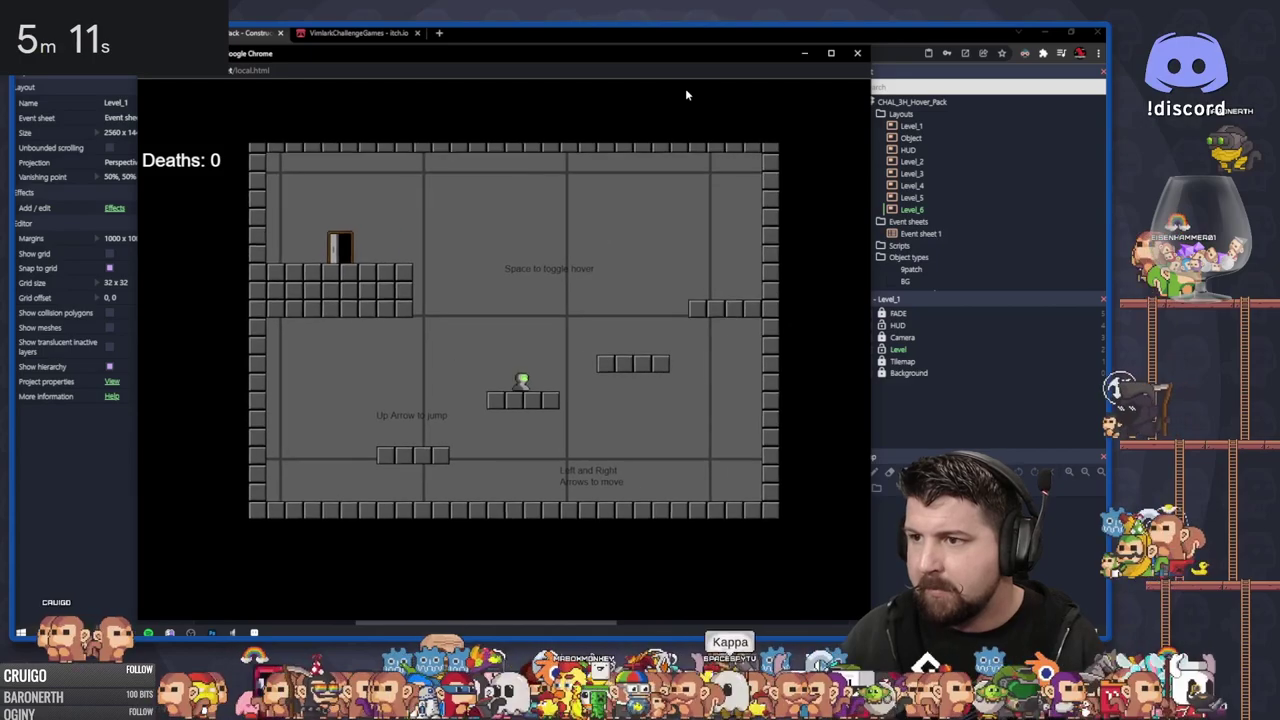
key("Left")
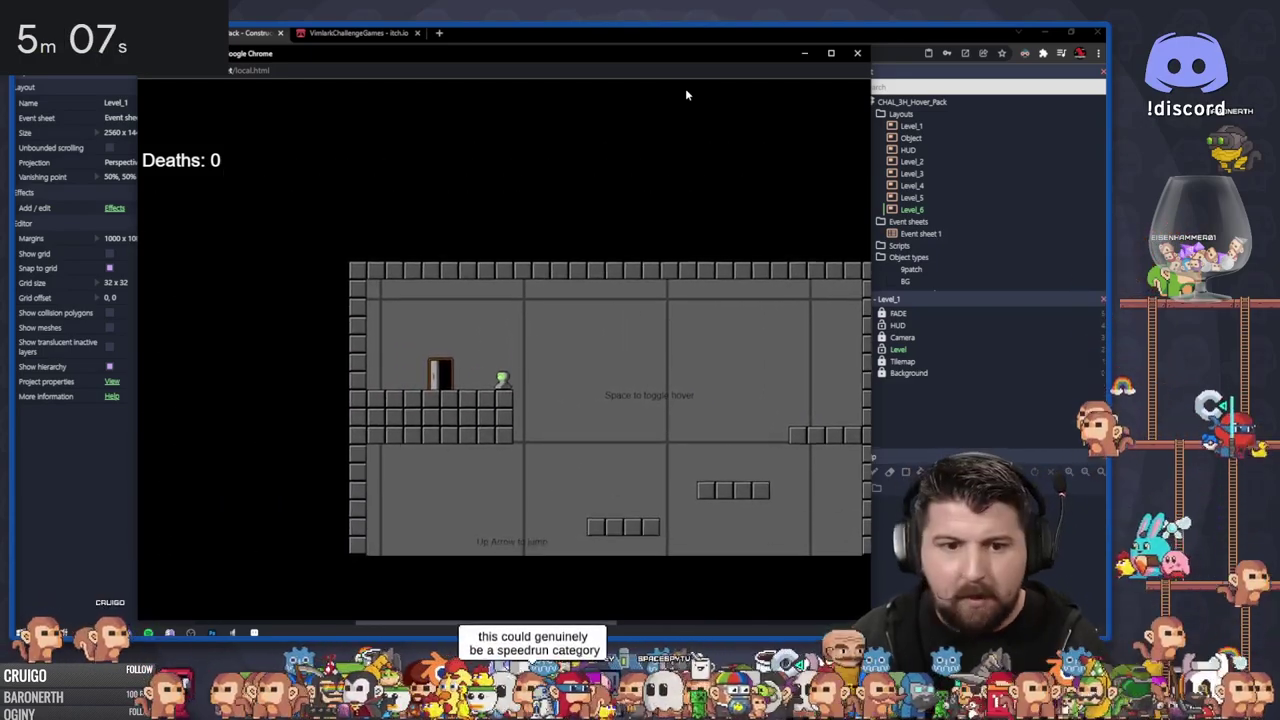
left_click(131, 353)
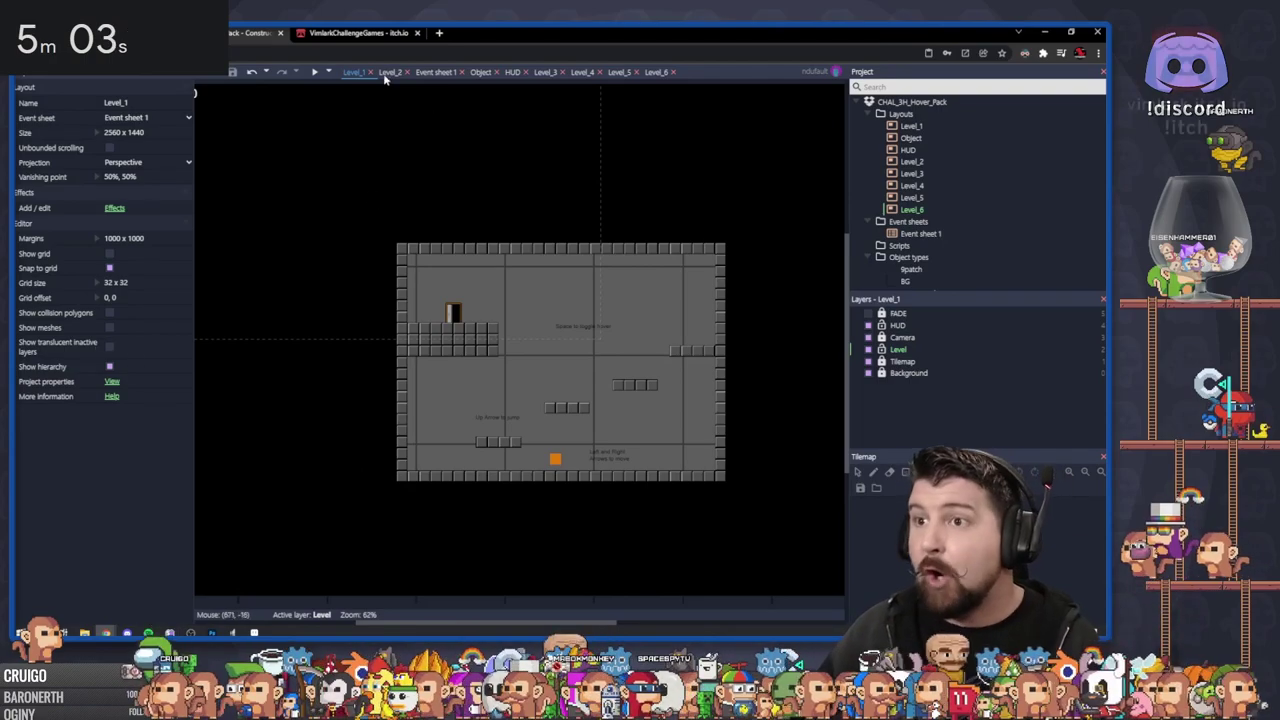
Switch to another Construct 3 browser tab and look through the Dropbox project files available to open
left_click(232, 34)
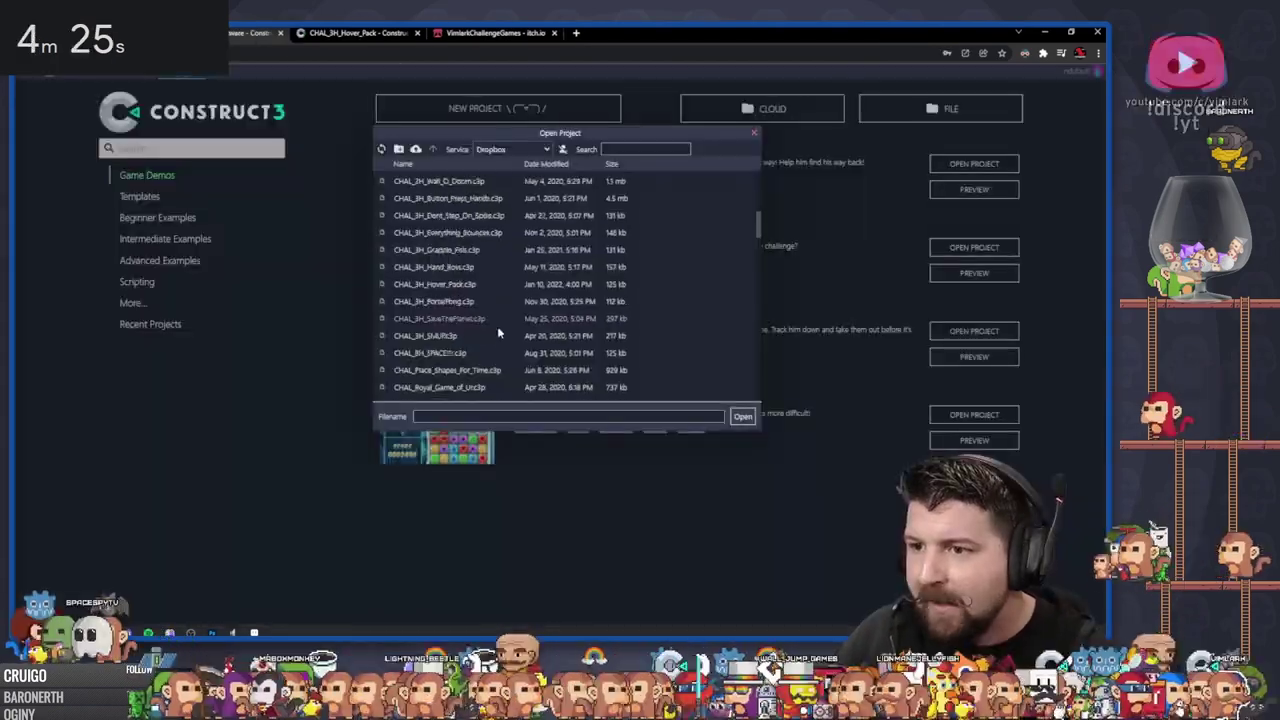
scroll(497, 331, "down", 5)
scroll(497, 331, "down", 3)
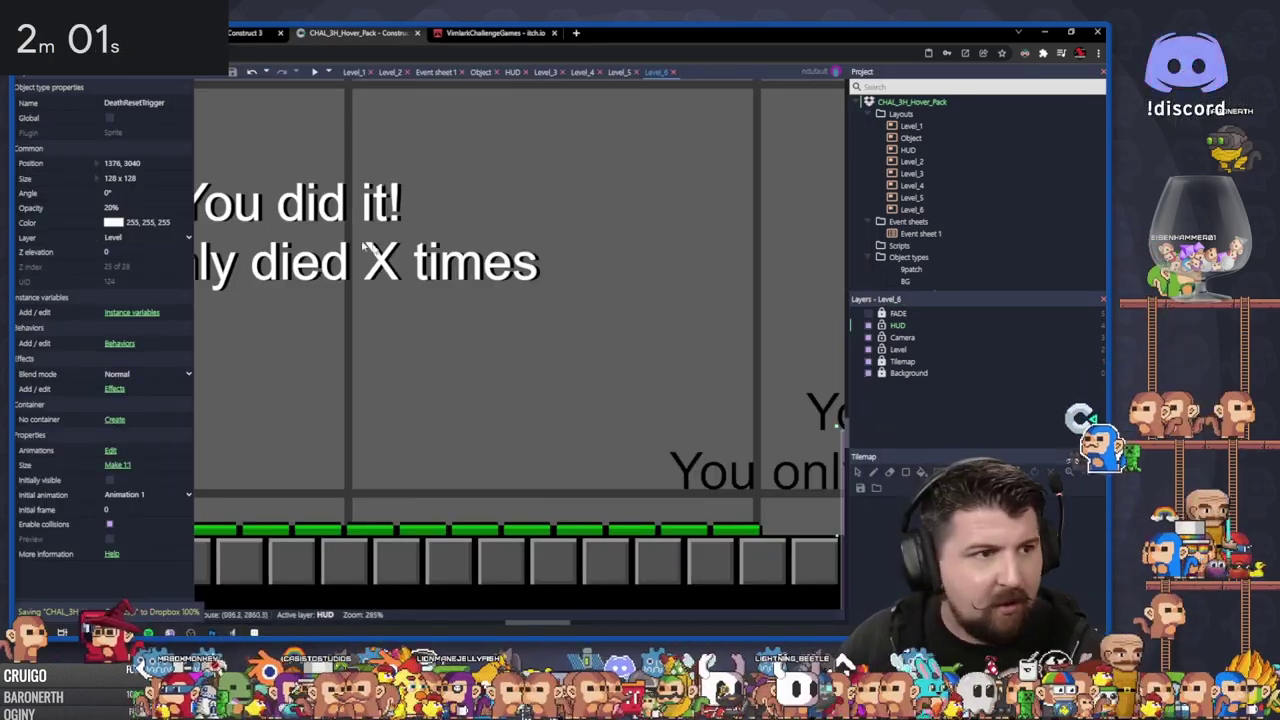
middle_click_drag(365, 248, 494, 233)
scroll(489, 214, "down", 2, "ctrl")
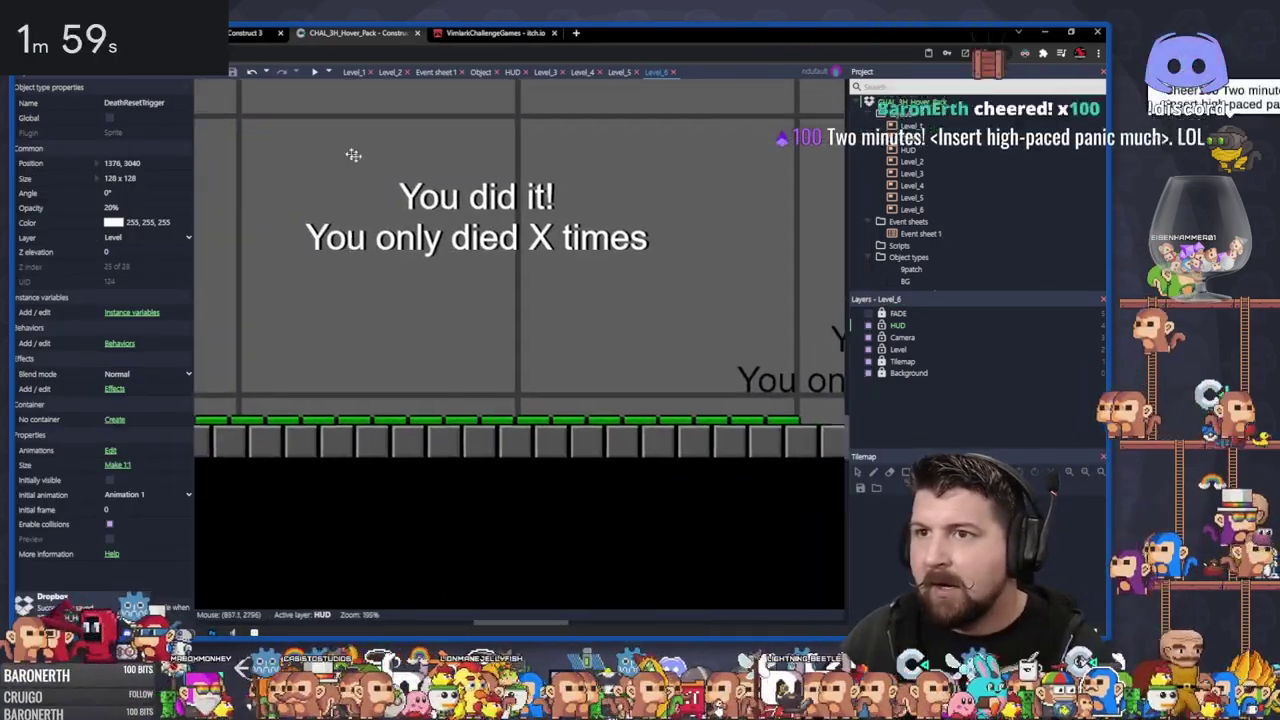
middle_click_drag(354, 154, 463, 223)
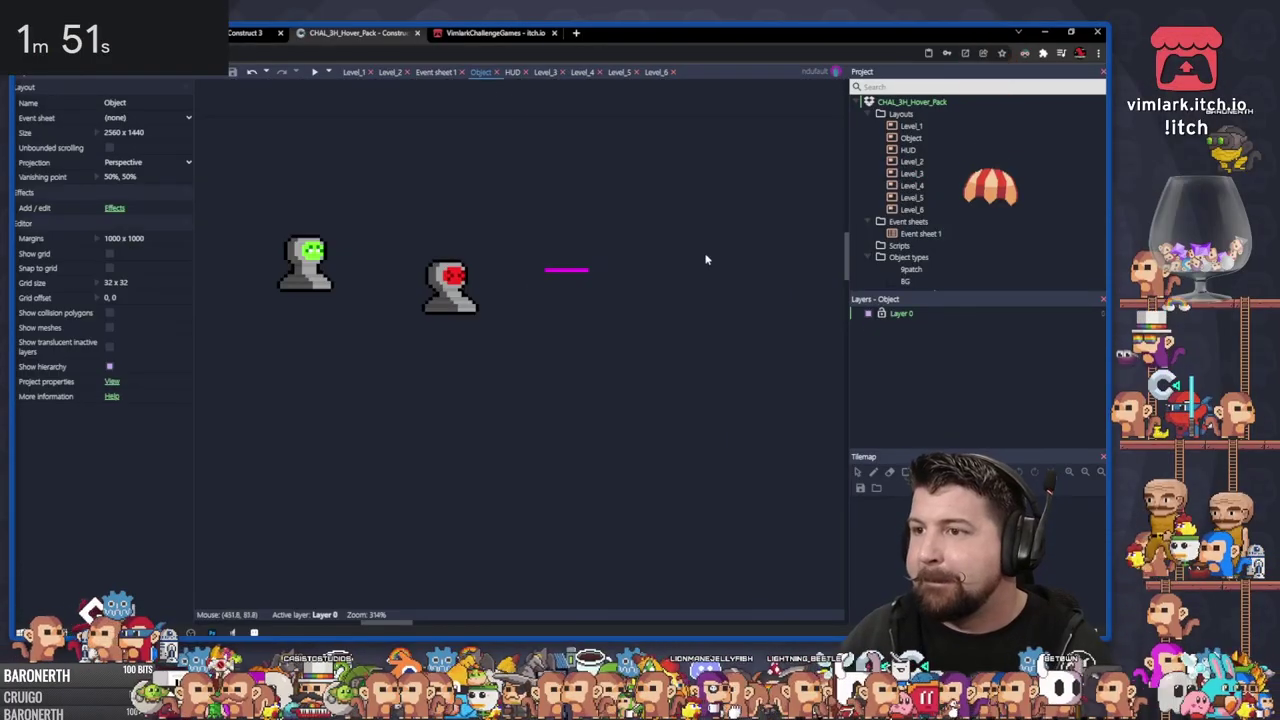
Insert a Particles object in the Object layout beside the robot sprites and the hover bar
double_click(619, 298)
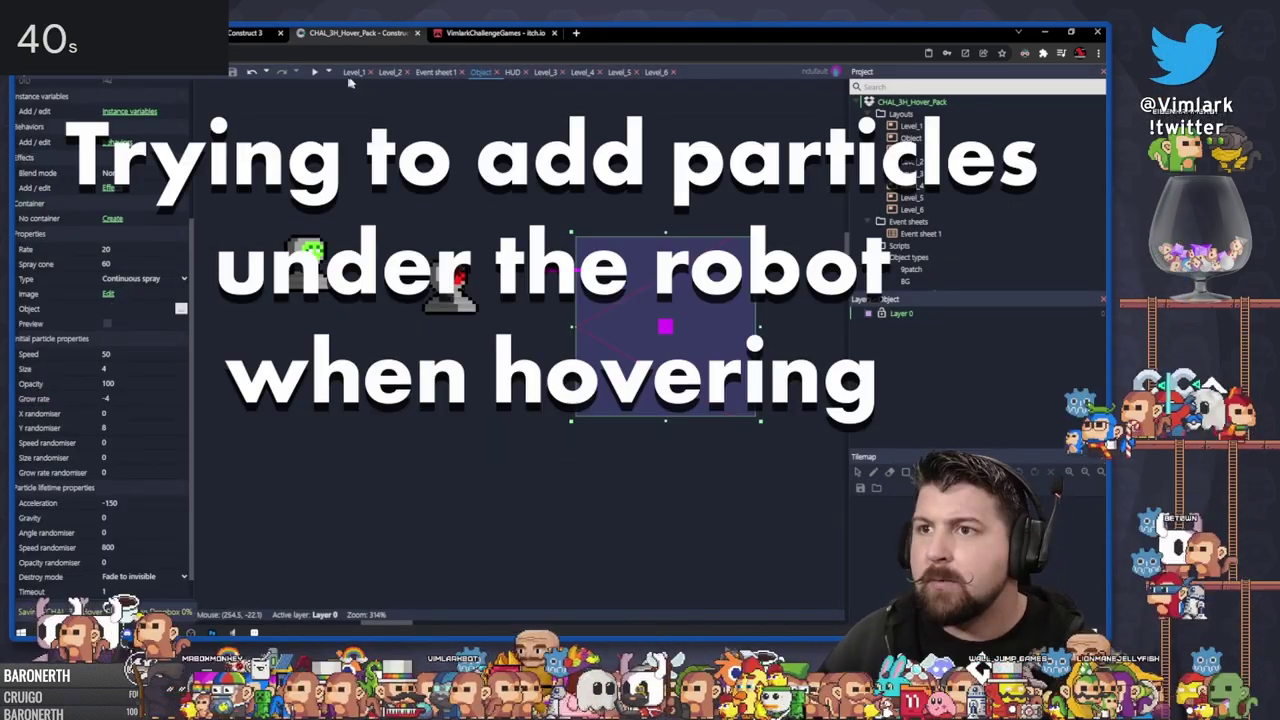
Duplicate the Hover spawn and add-child actions in the P_Box On created event of the event sheet's Player group
left_click(430, 72)
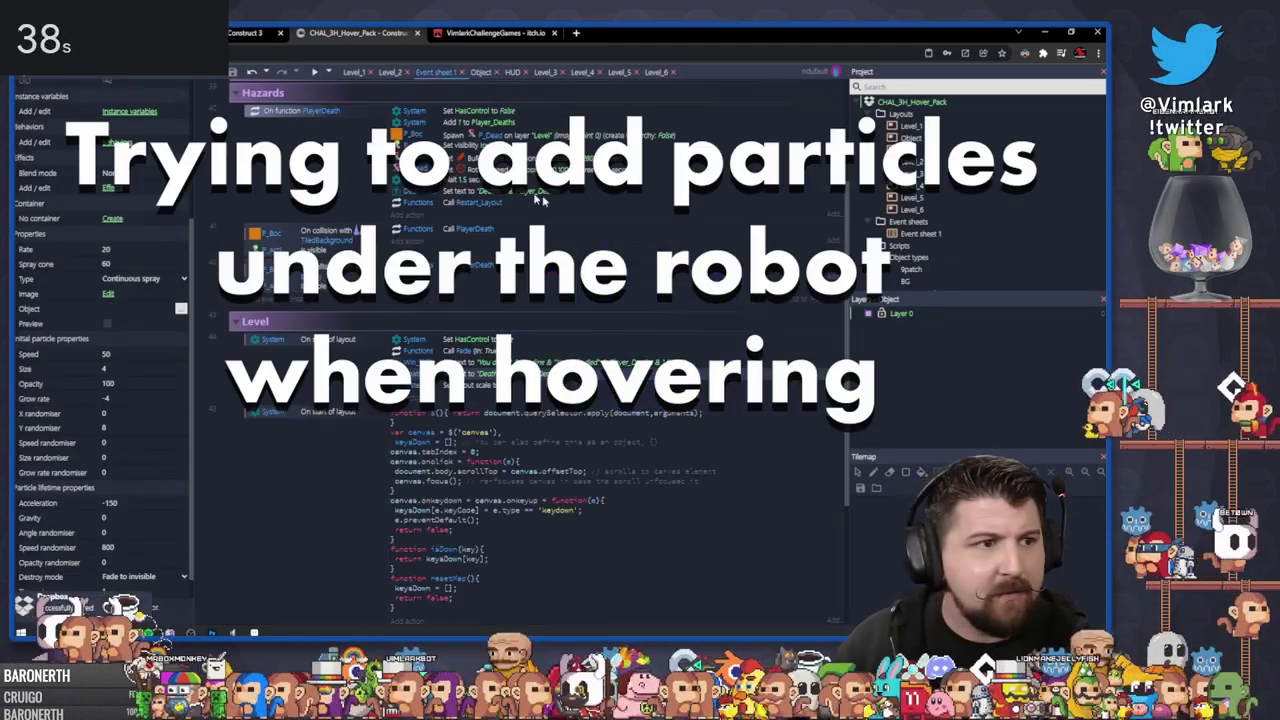
scroll(459, 437, "down", 5)
scroll(440, 412, "up", 5)
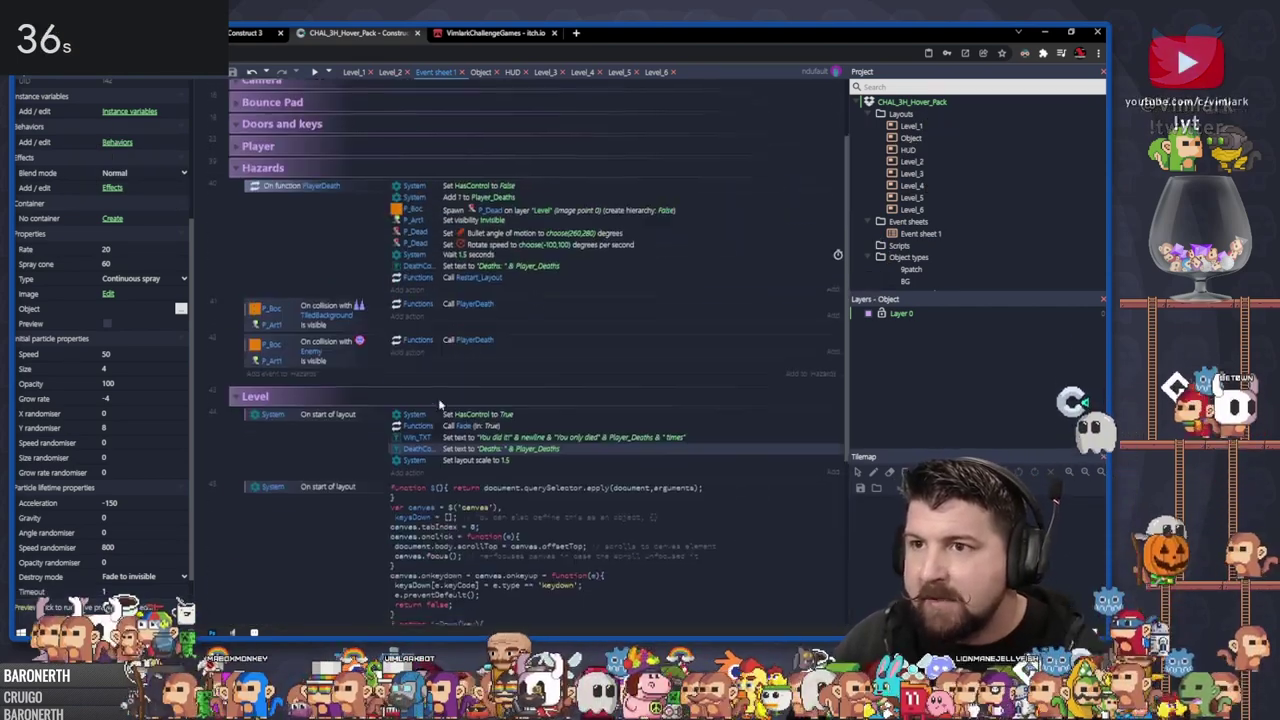
left_click(358, 299)
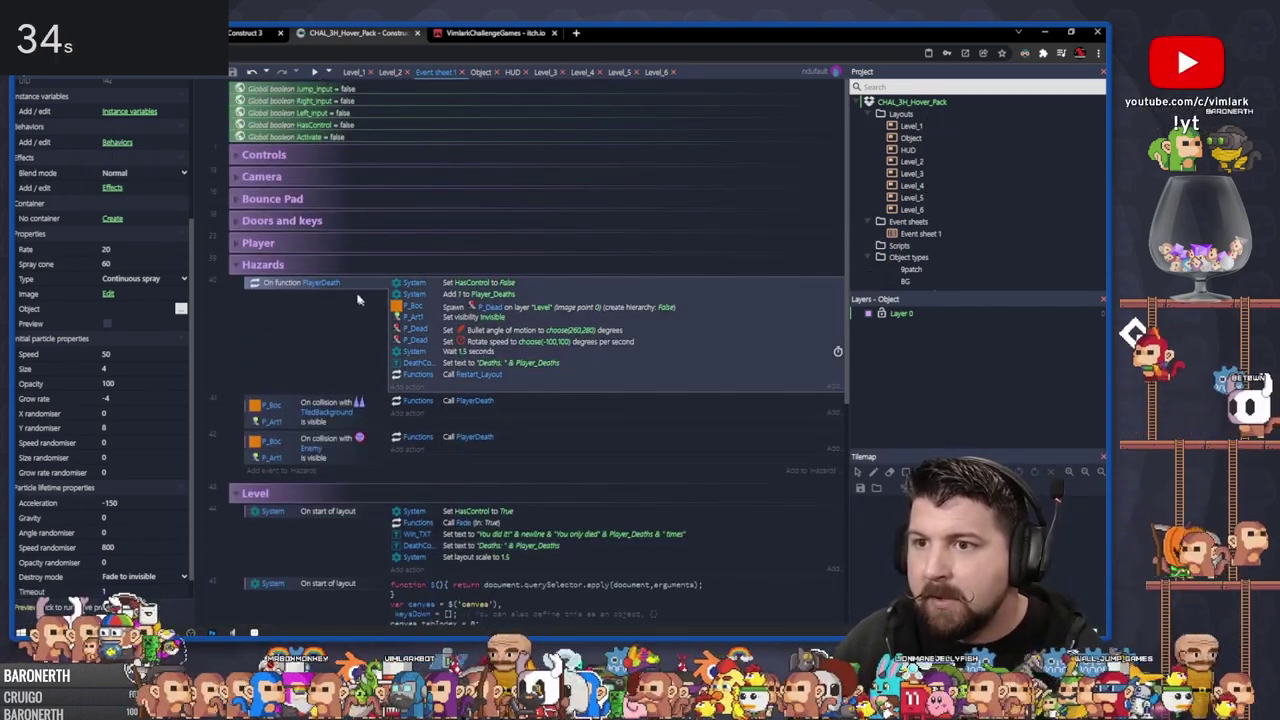
left_click(251, 254)
left_click(250, 450)
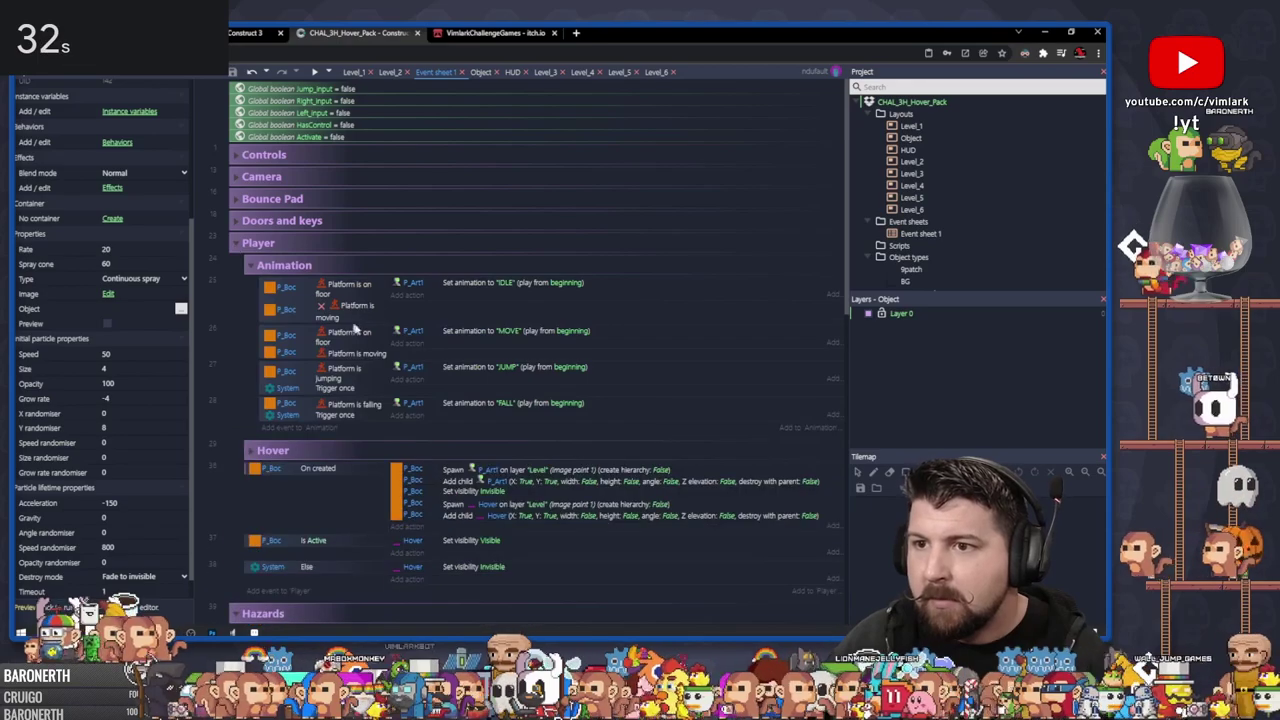
scroll(461, 406, "down", 3)
left_click(462, 404)
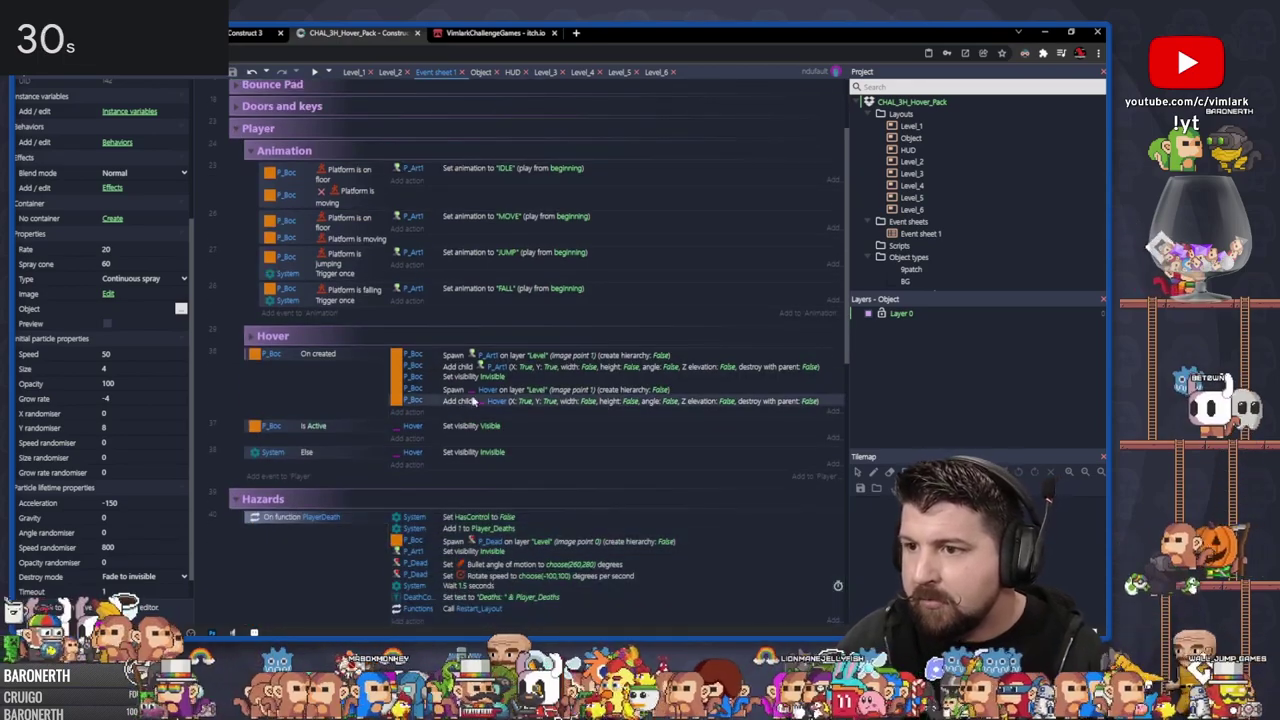
key("ctrl+v")
Set the duplicated spawn action to create Particles instead of Hover on the "Level" layer
double_click(514, 415)
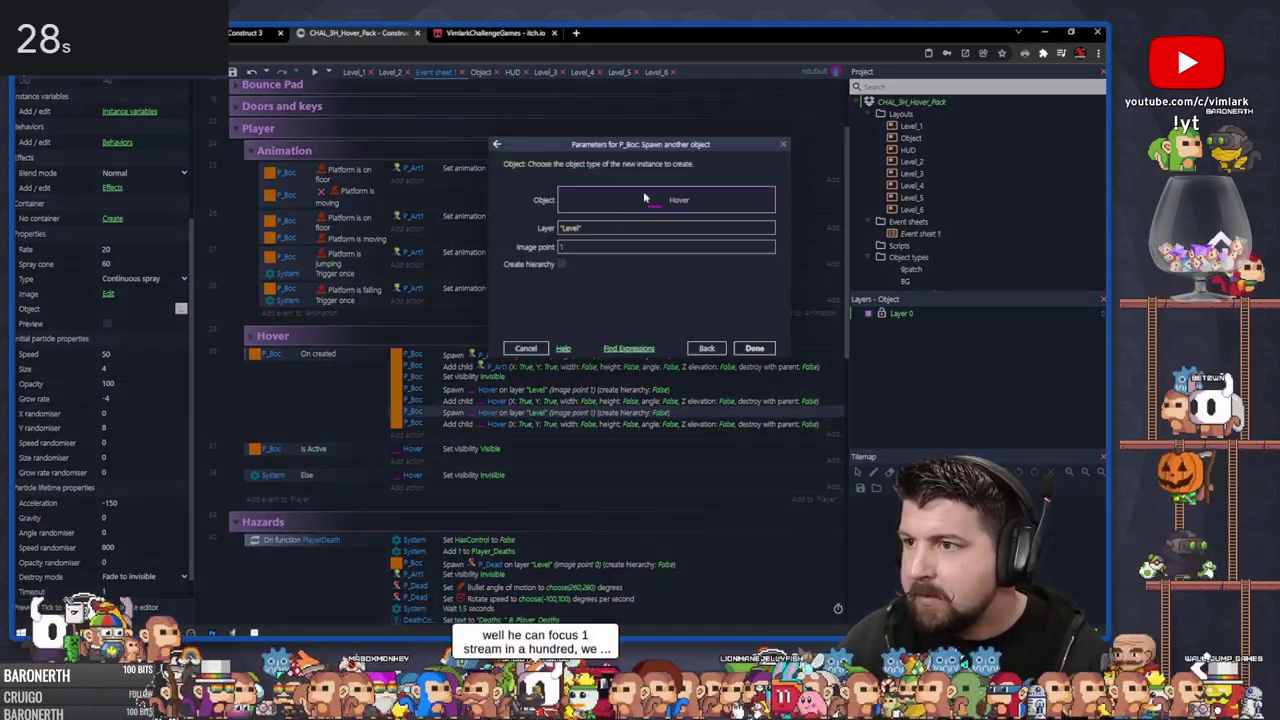
left_click(644, 197)
scroll(610, 276, "down", 5)
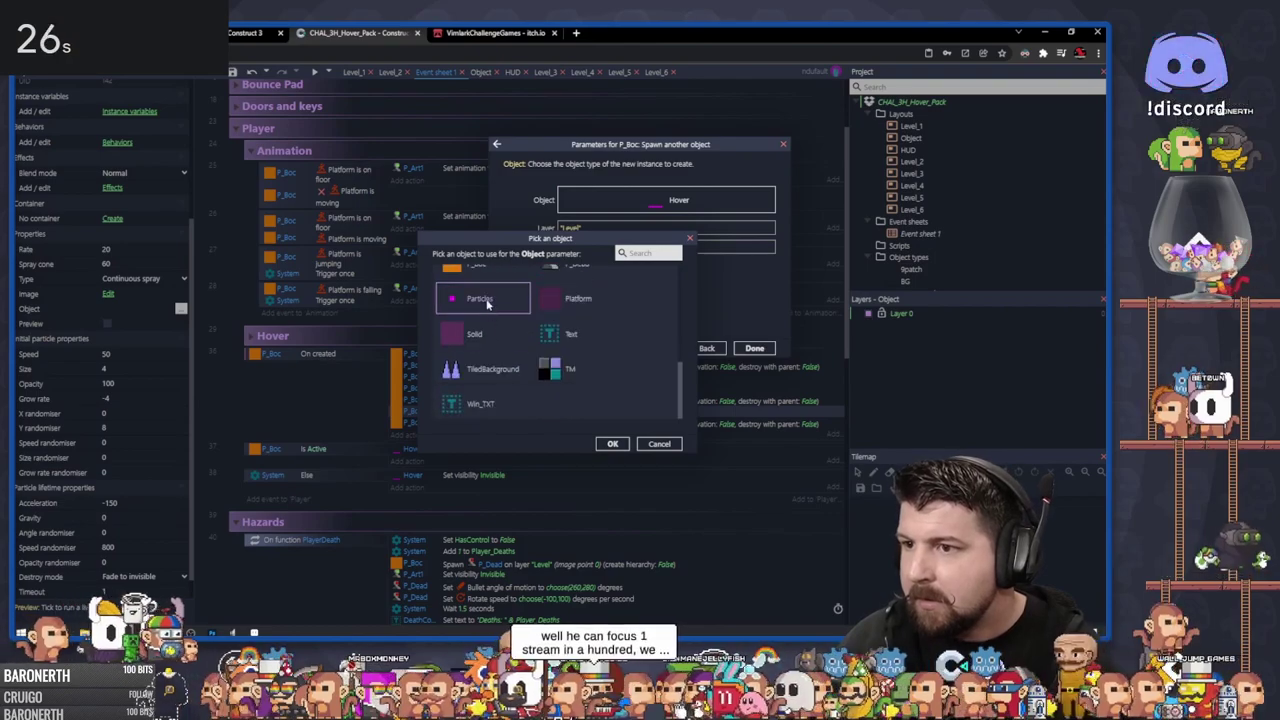
double_click(483, 299)
key("Return")
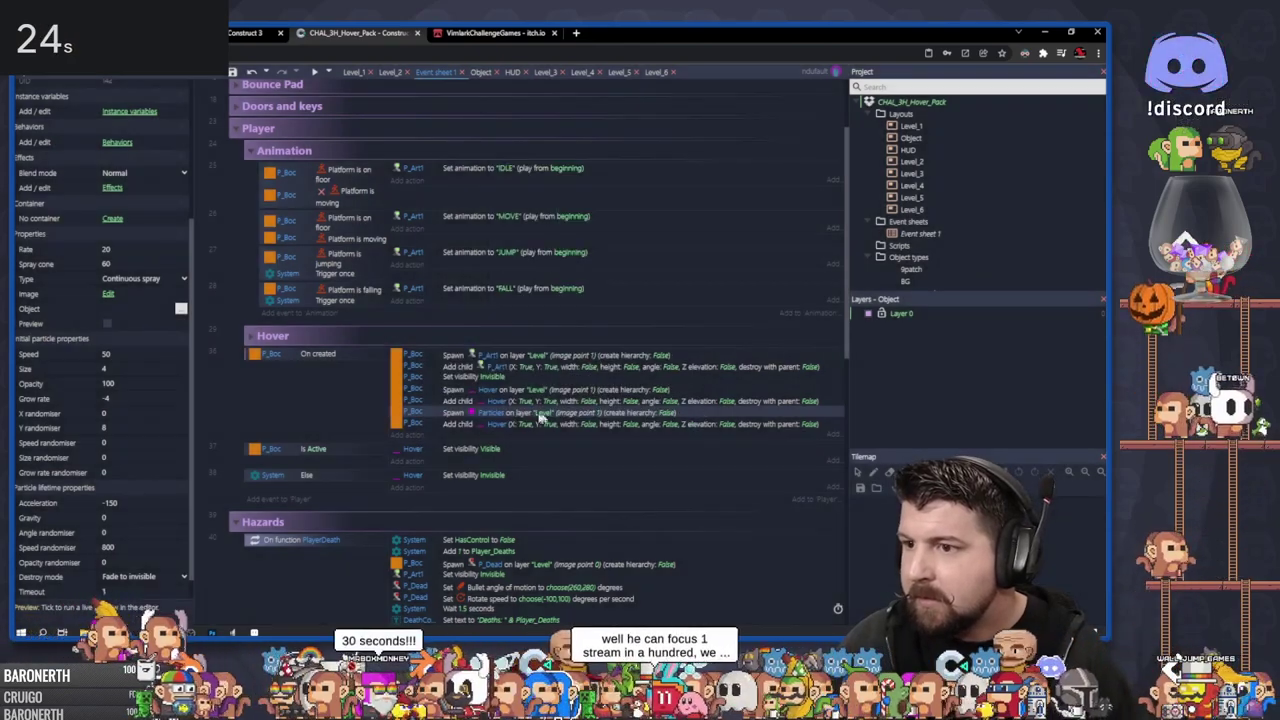
Remove the Particles spawn action and the duplicated Hover add-child action from the On created event
double_click(491, 416)
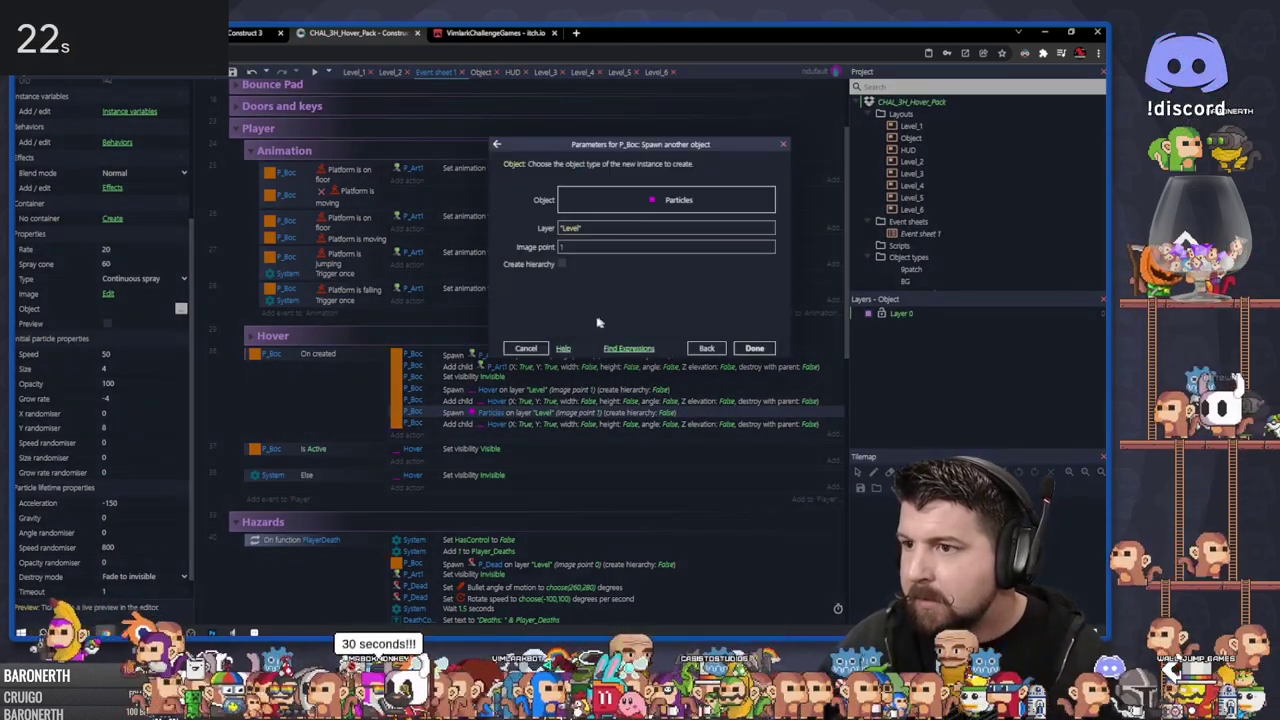
left_click(530, 349)
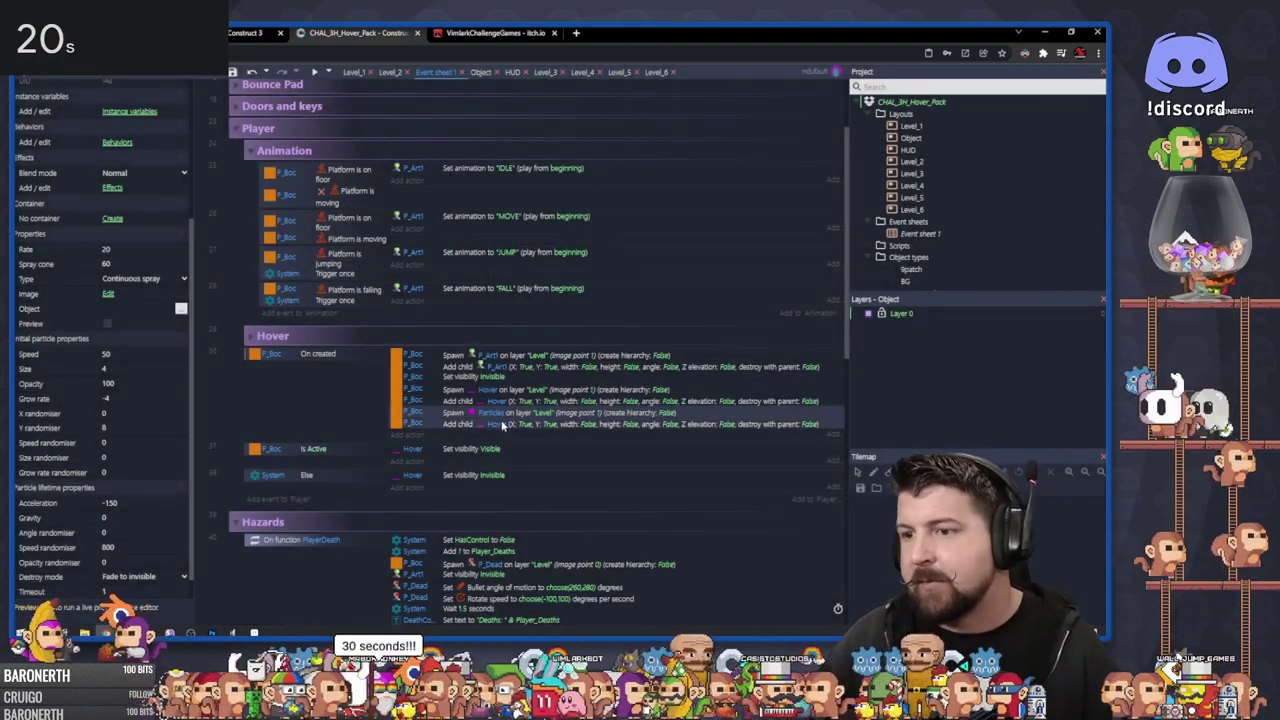
key("Delete")
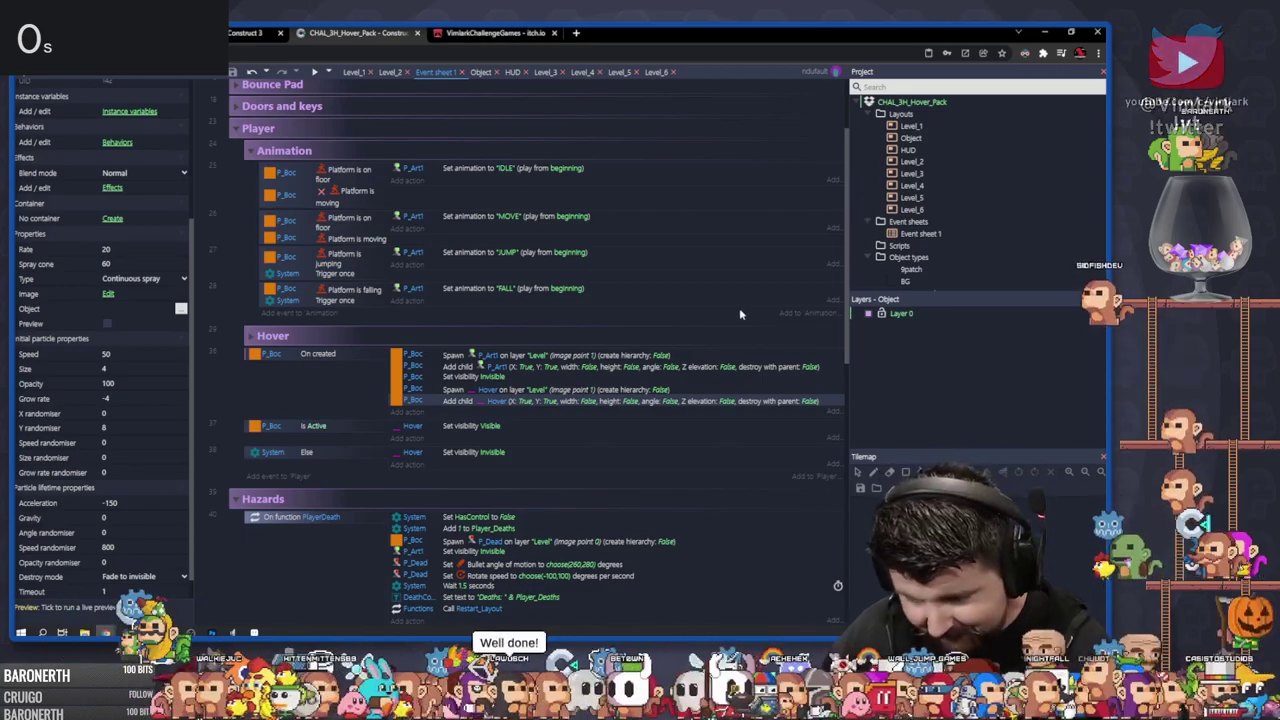
Preview Level_1 in full screen and test running left and right and jumping on the floor
left_click(354, 73)
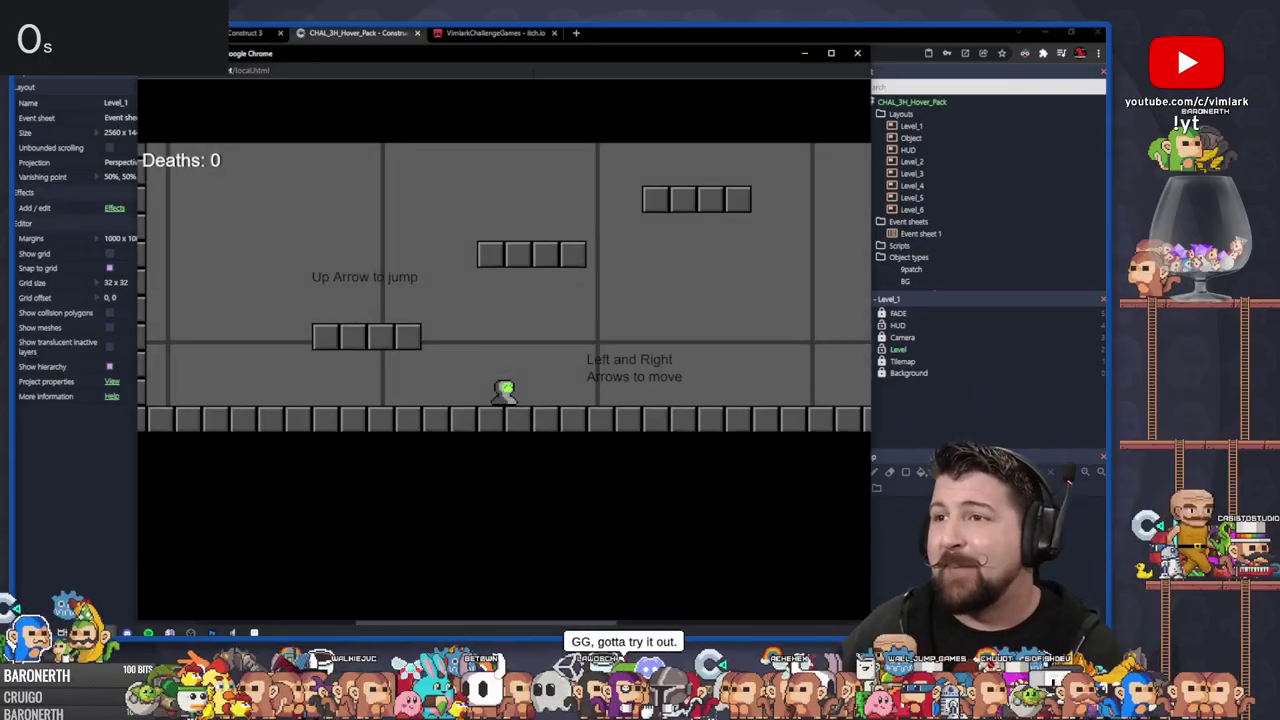
left_click(545, 208)
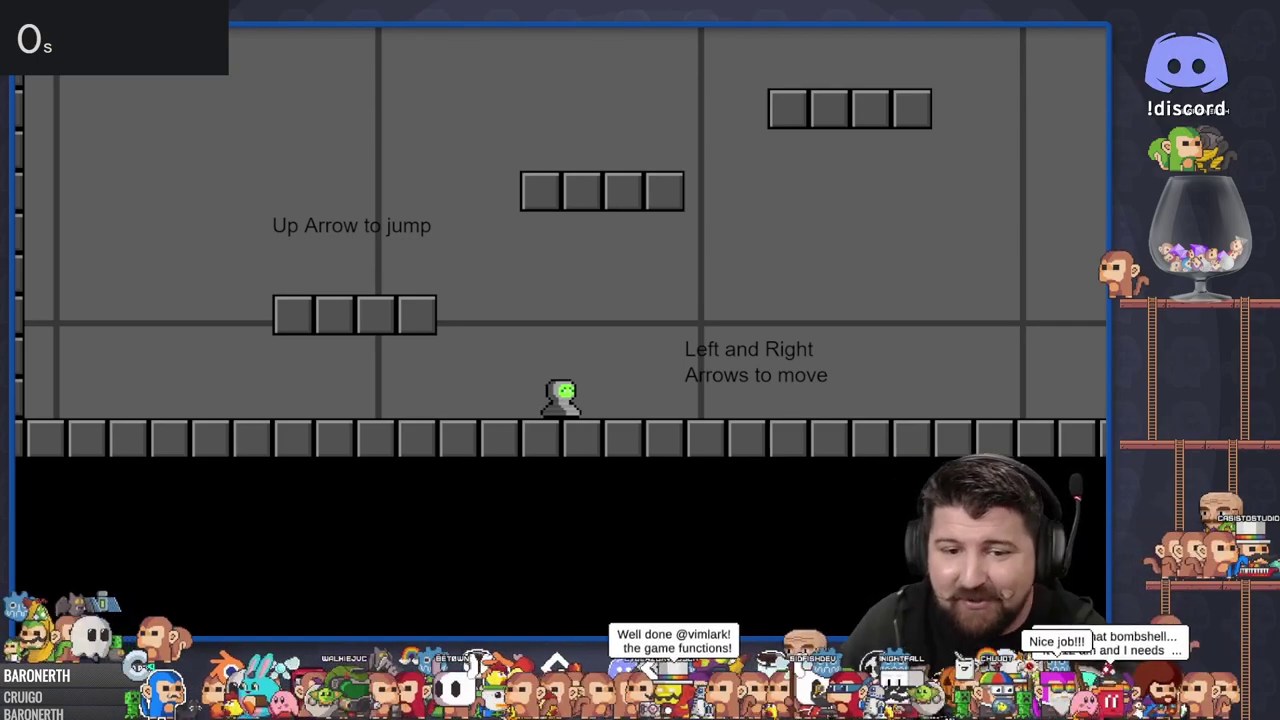
key("Left")
key("Right")
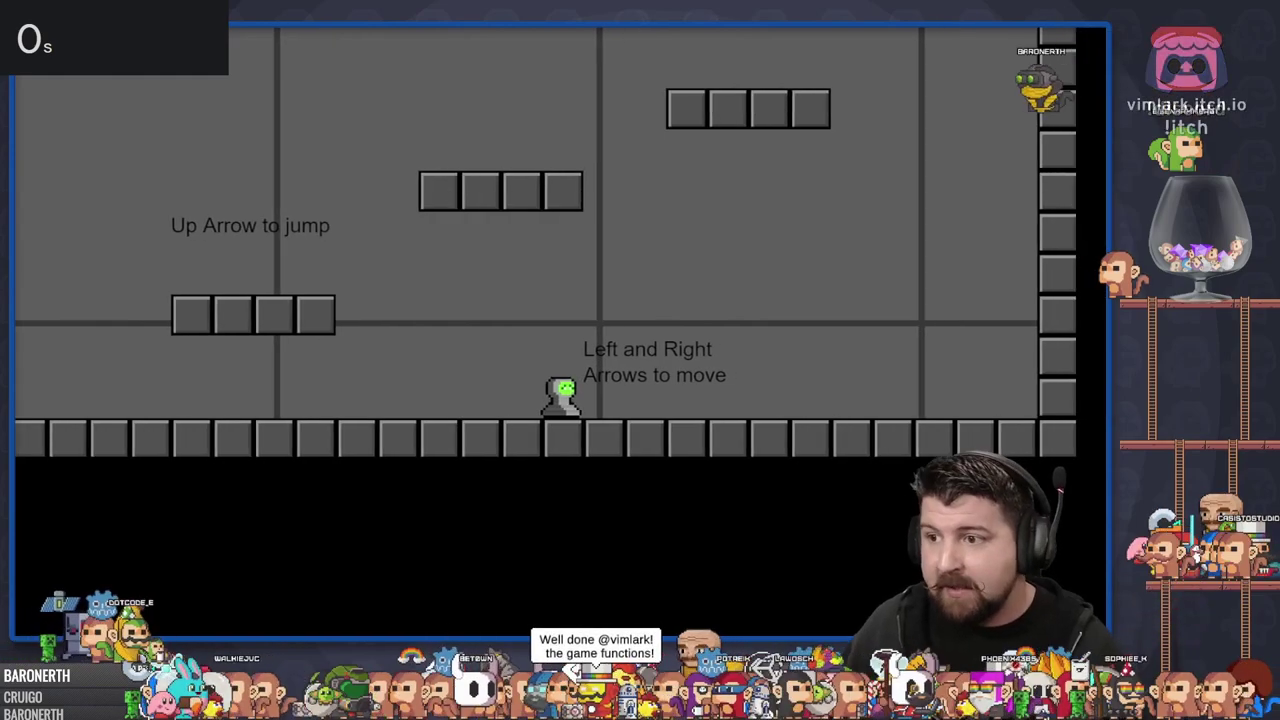
key("Left")
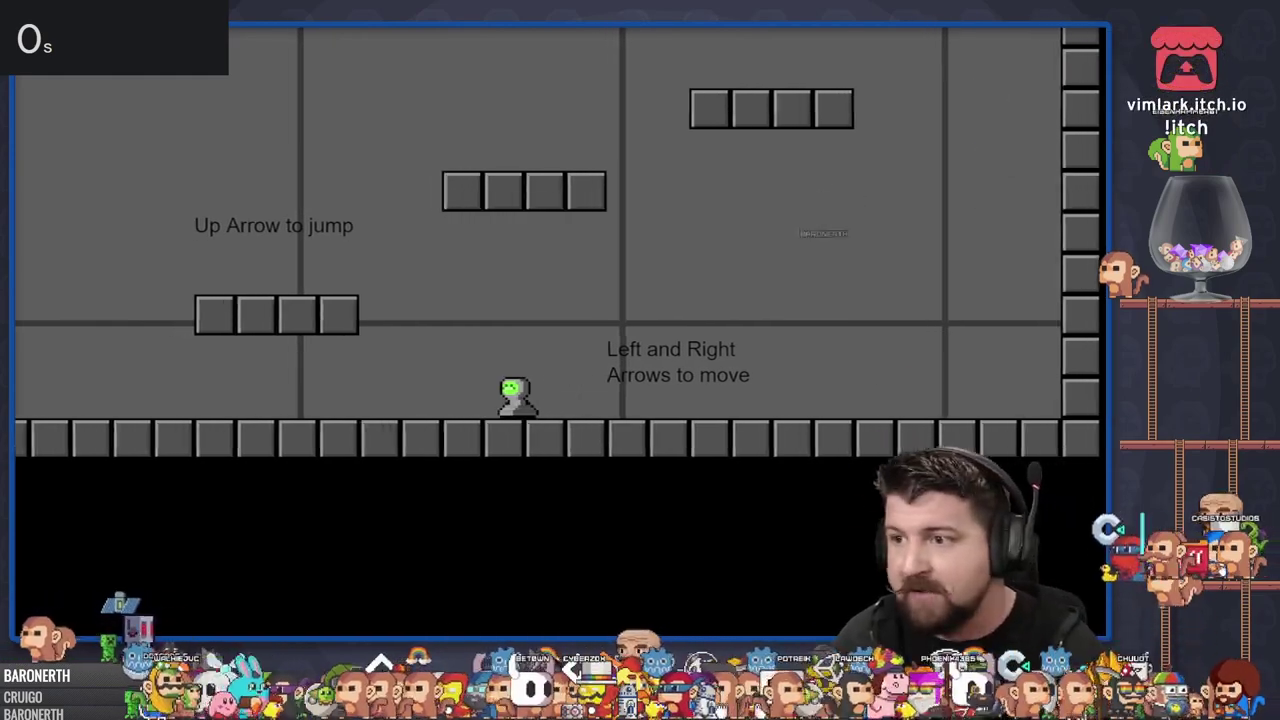
key("Right")
key("Up")
key("Left")
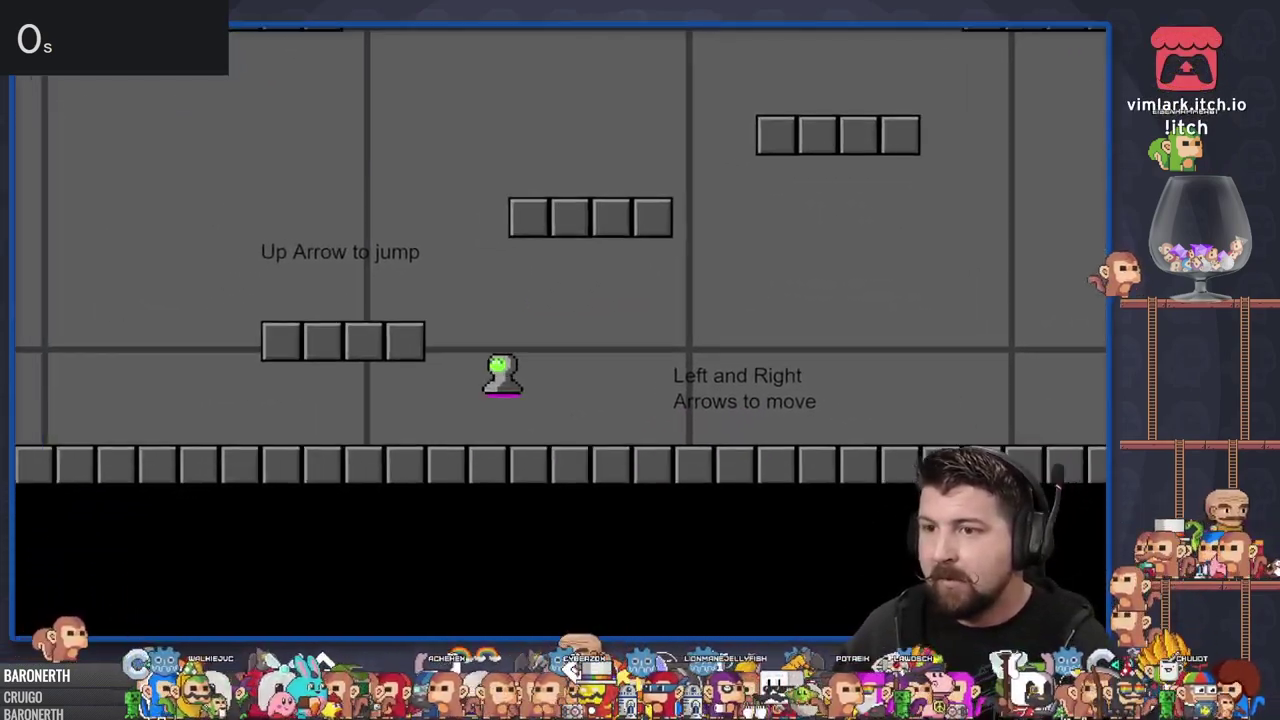
key("Right")
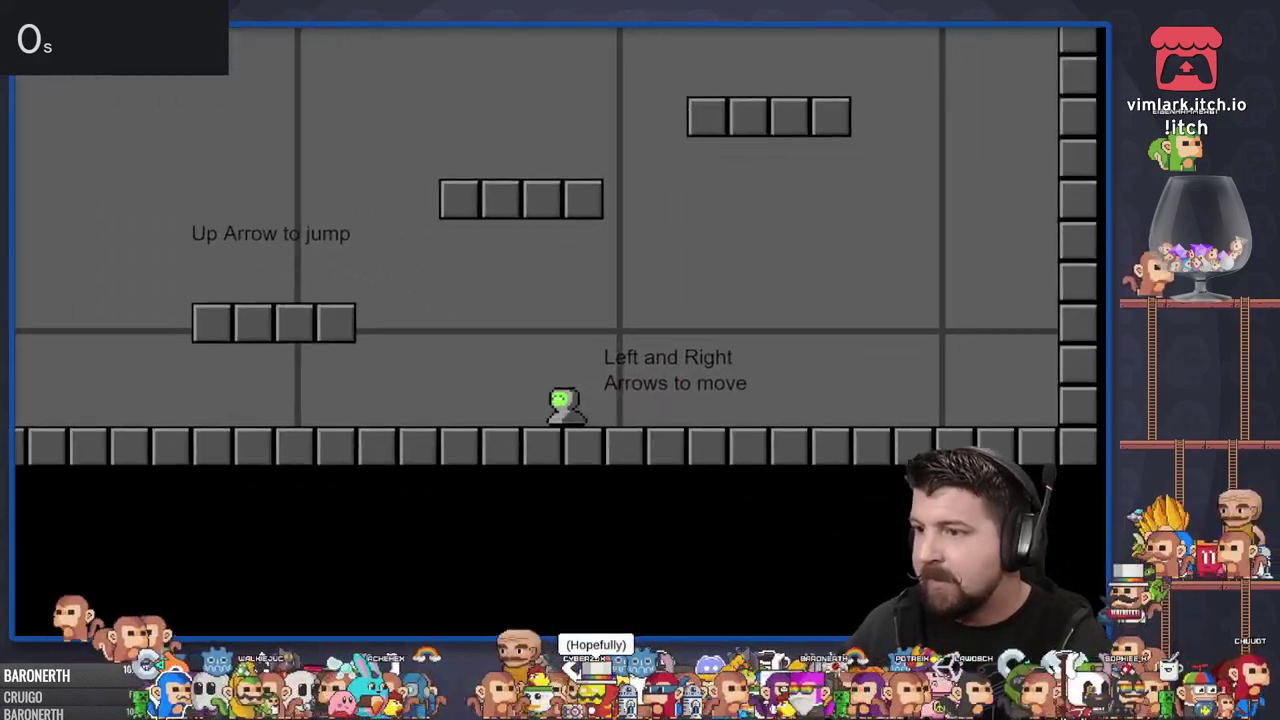
Playtest climbing the Level_1 floating platforms up to the ledge by the far wall
key("Left")
key("Up")
key("Up")
key("Right")
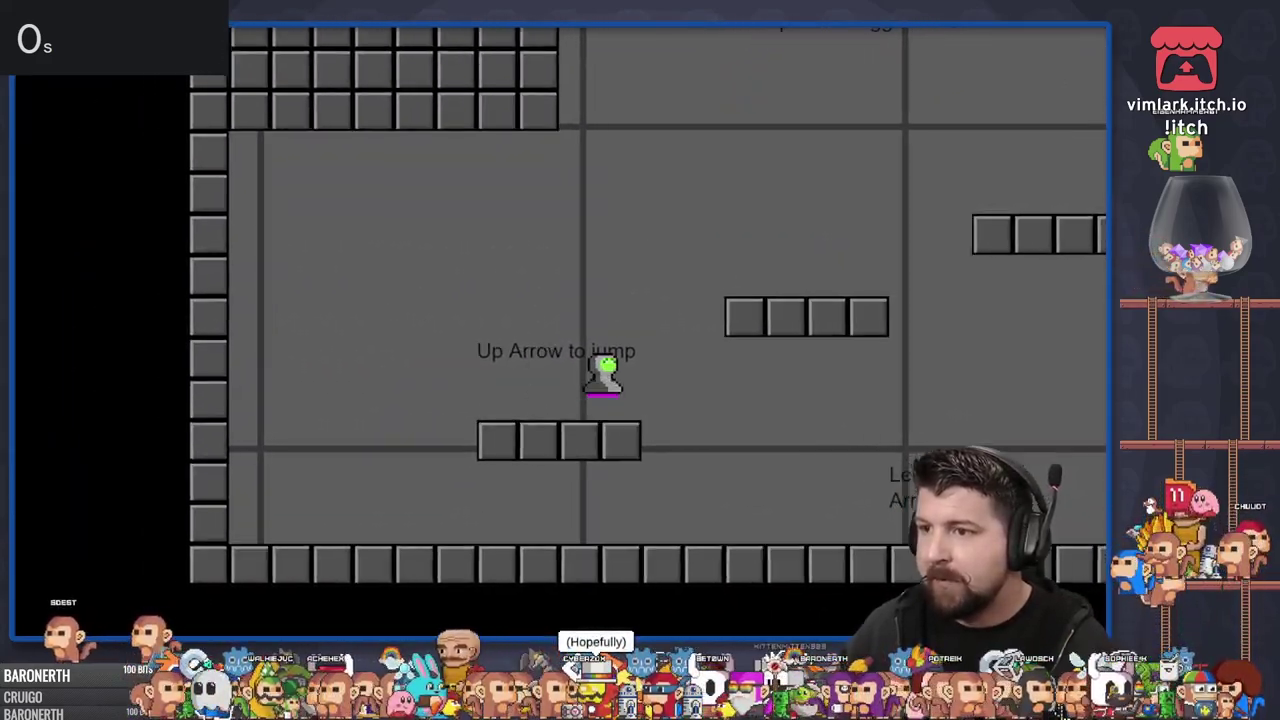
key("Up")
key("Up")
key("Right")
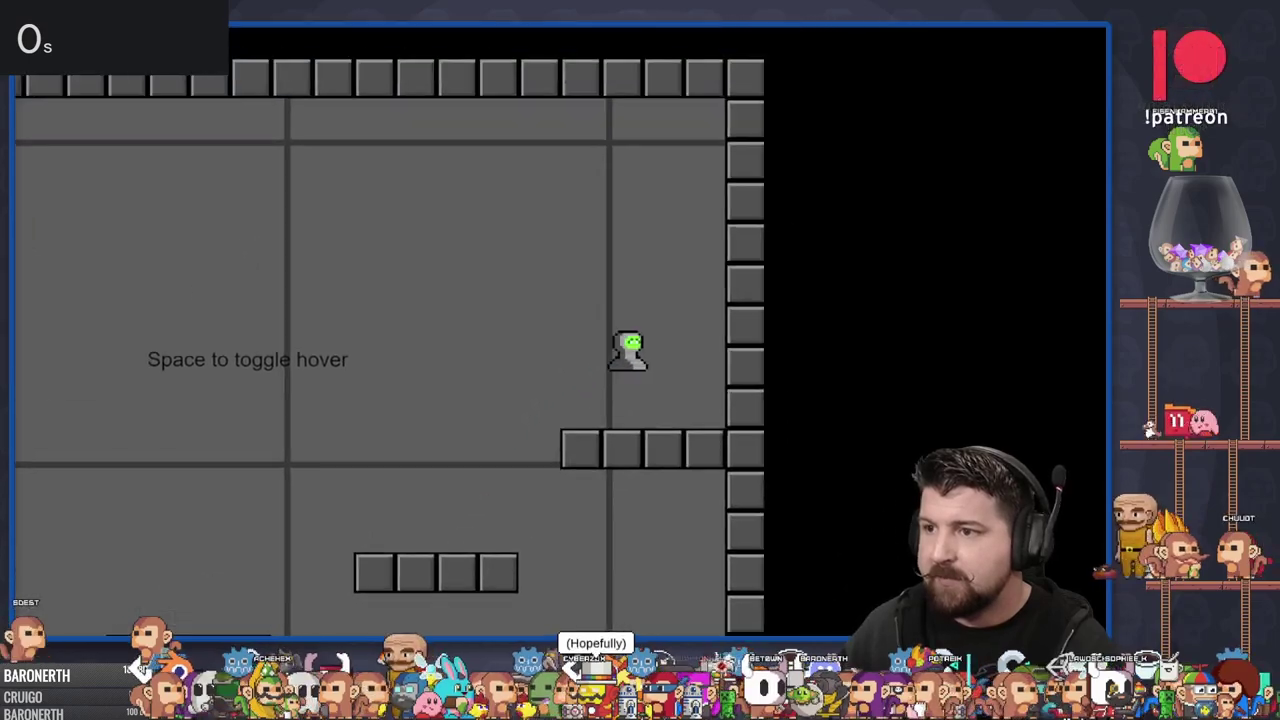
Hover left past the "Space to toggle hover" hint to the exit door and enter it
key("space")
key("Left")
key("Left")
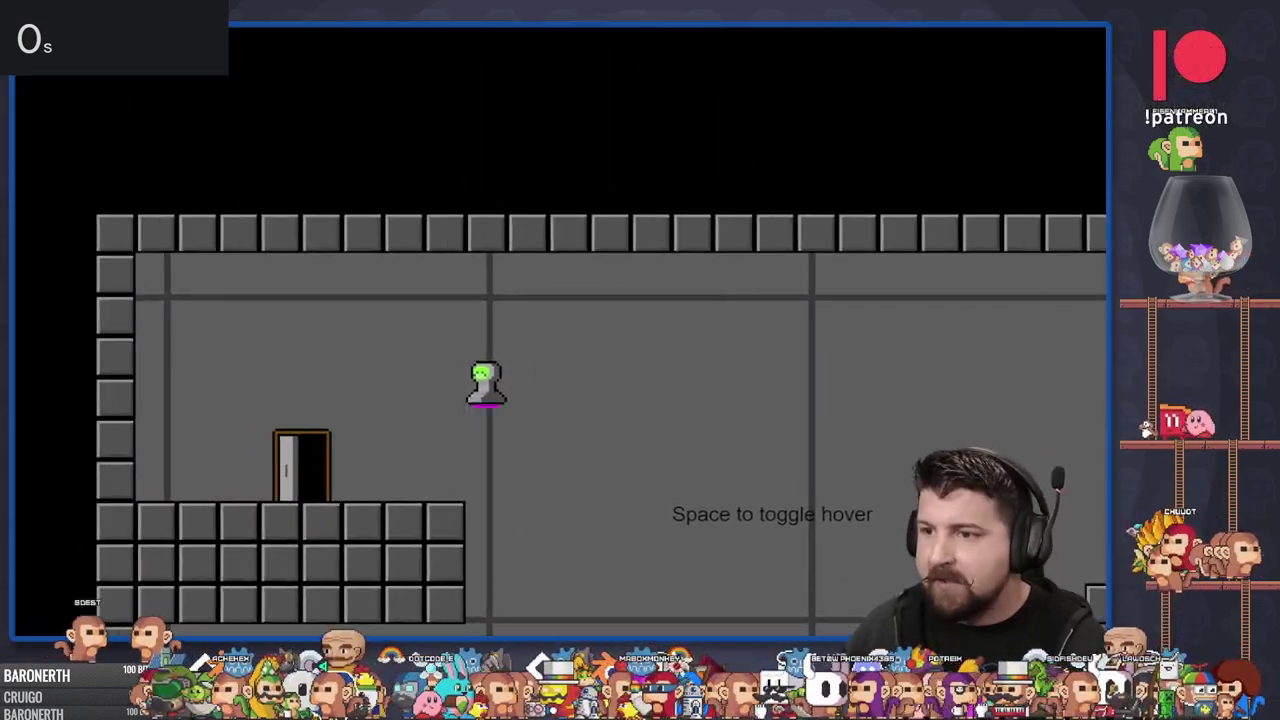
key("Left")
key("Up")
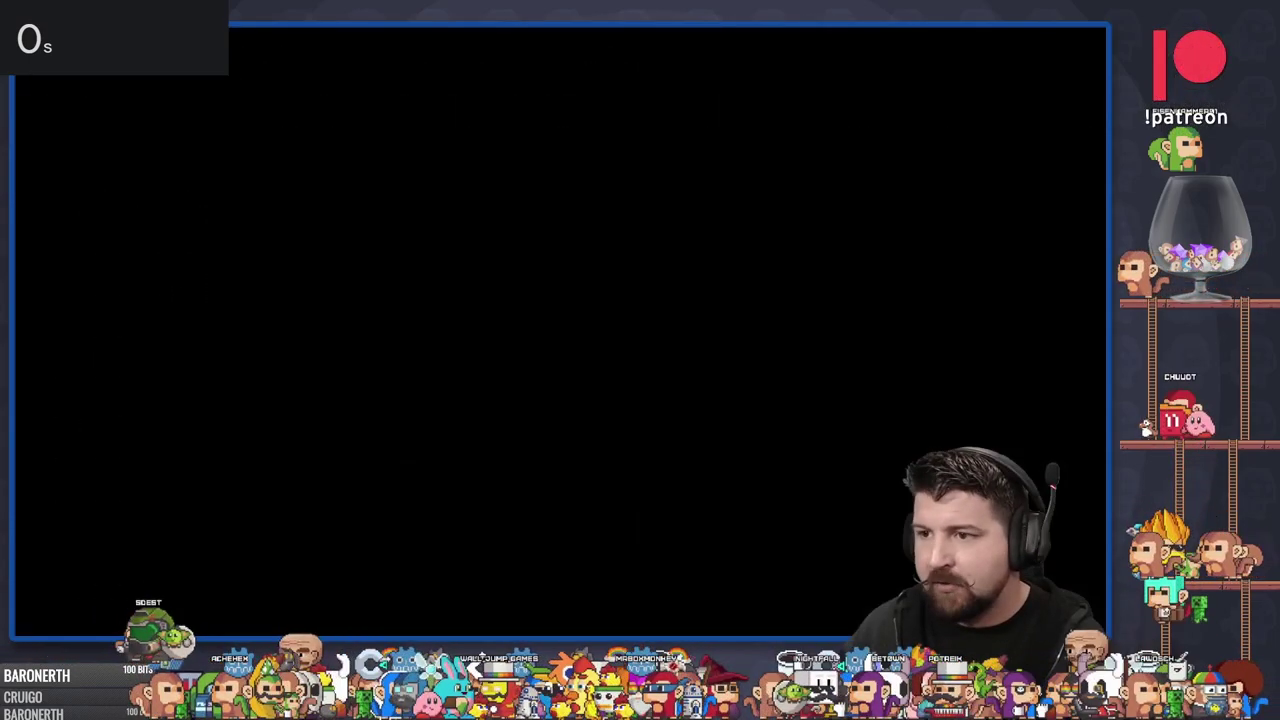
Playtest the second level, hovering over the lower spikes and back across the upper spikes to enter the exit door
key("Right")
key("space")
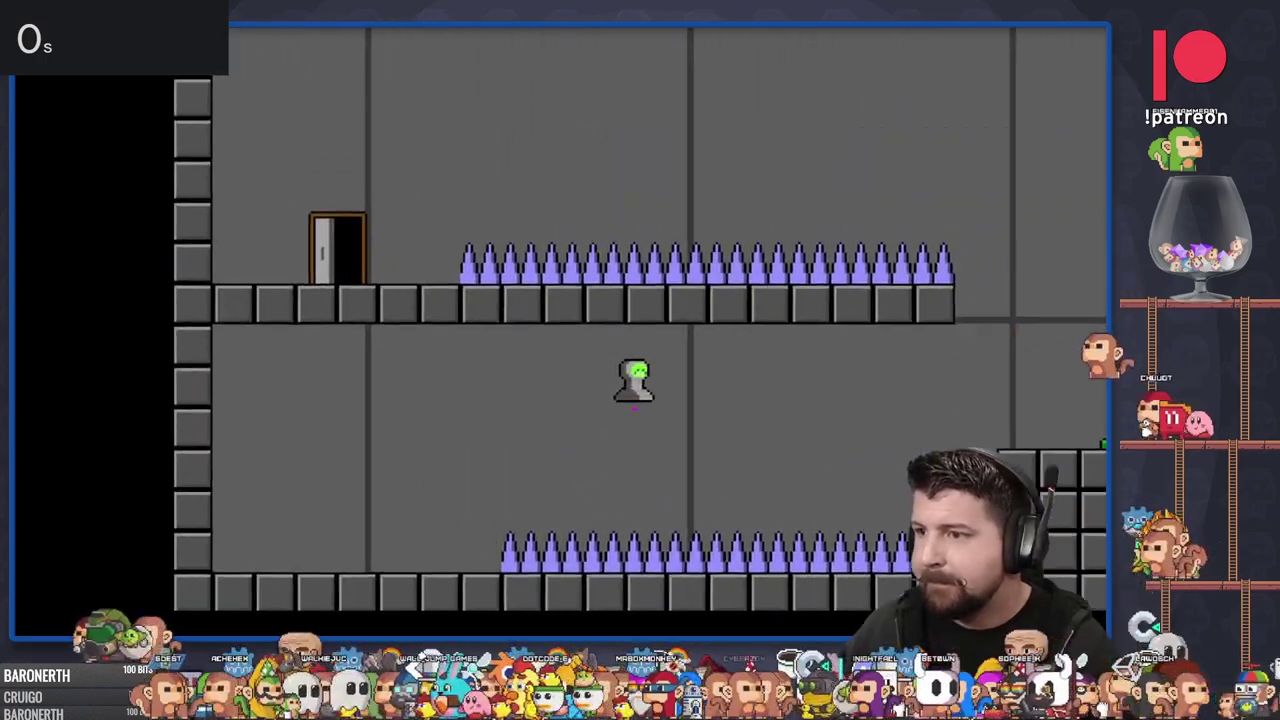
key("Right")
key("space")
key("Left")
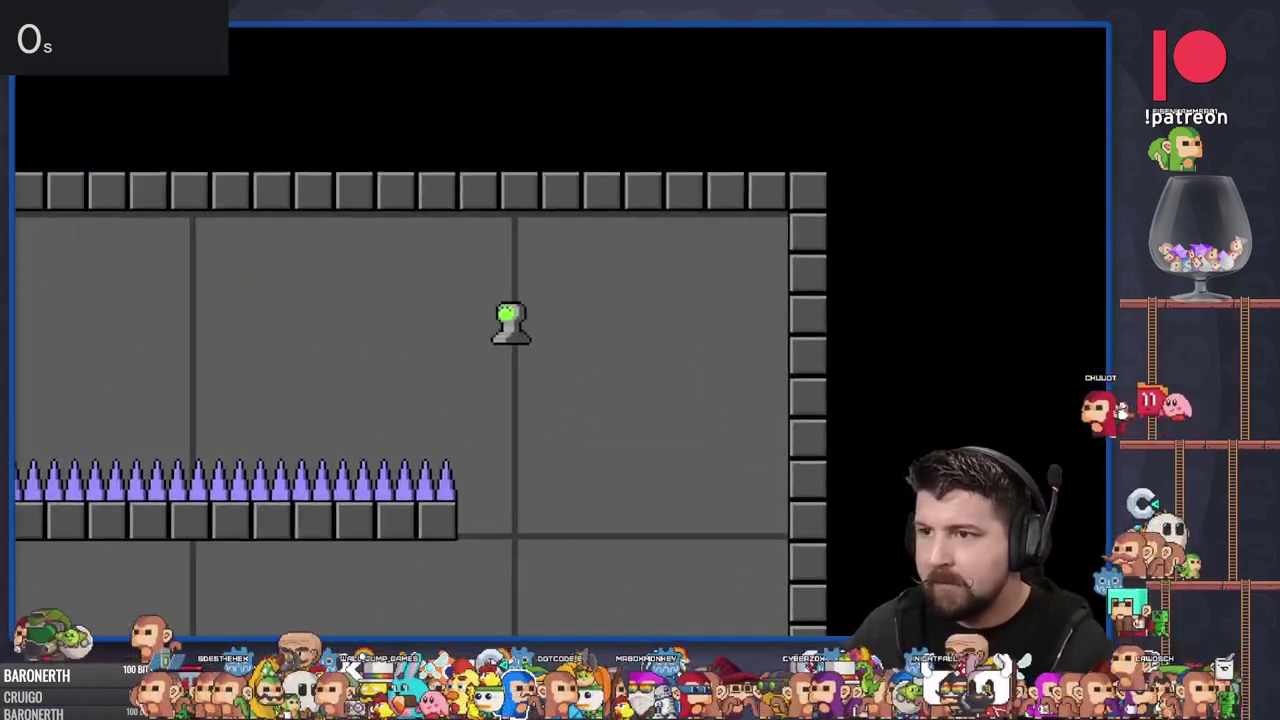
key("Left")
key("Left")
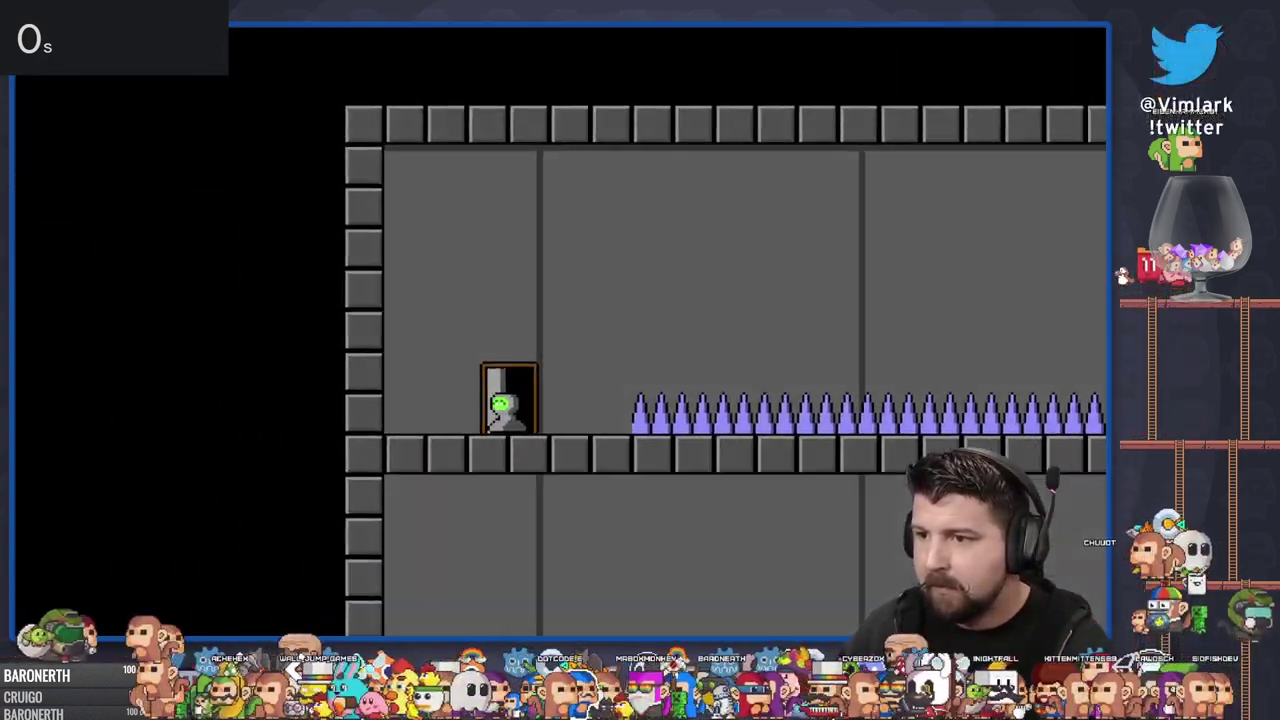
key("Up")
Playtest the third level, using the green bounce pad and purple platform to try the passage between the spike rows
key("Right")
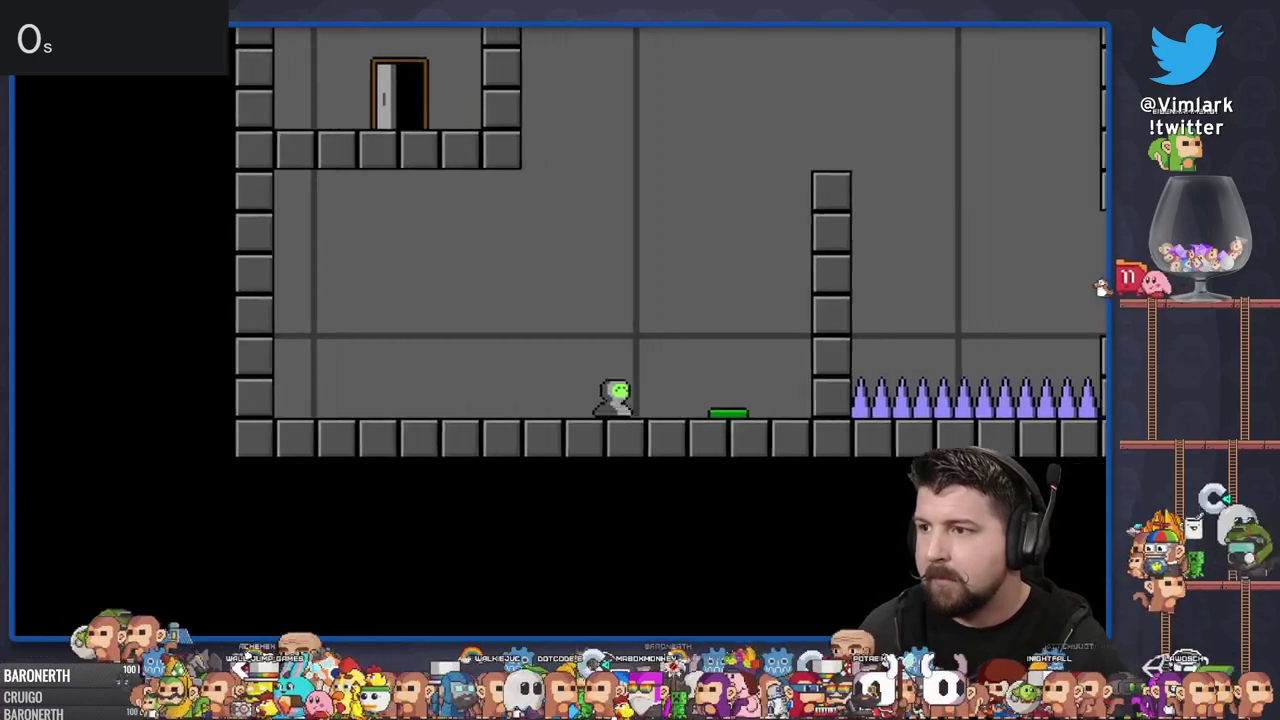
key("Up")
key("Right")
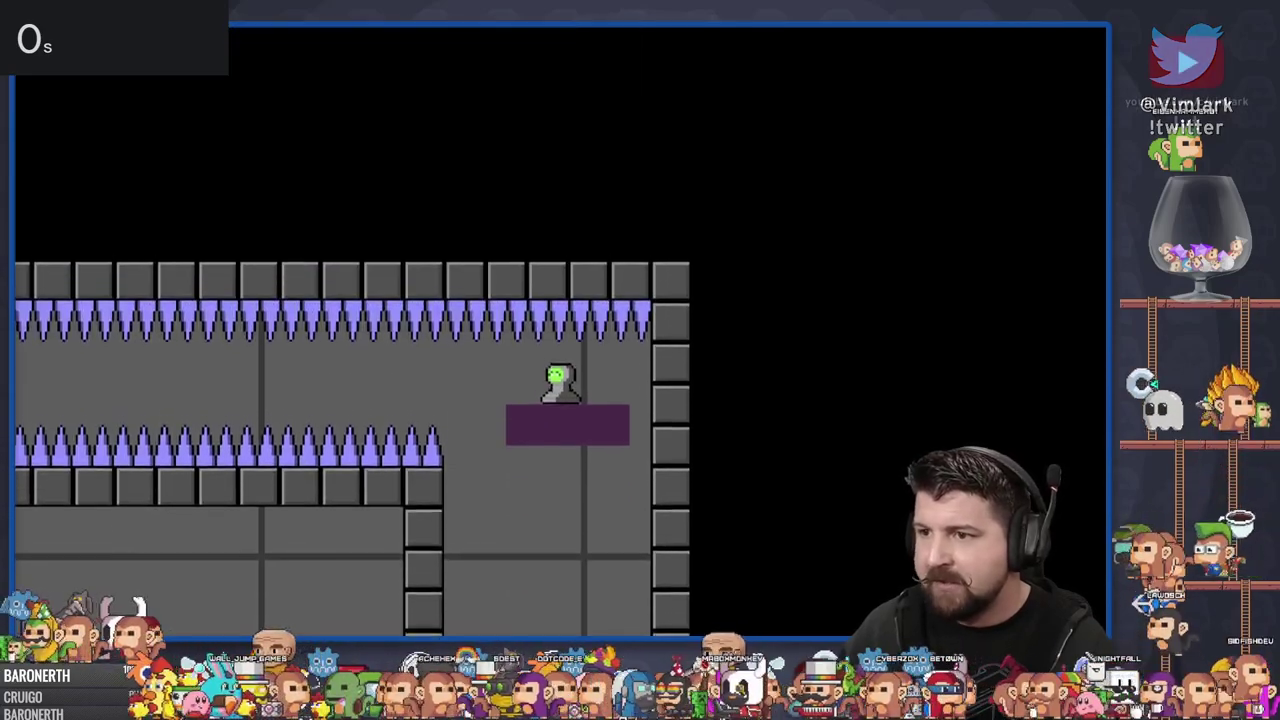
key("Left")
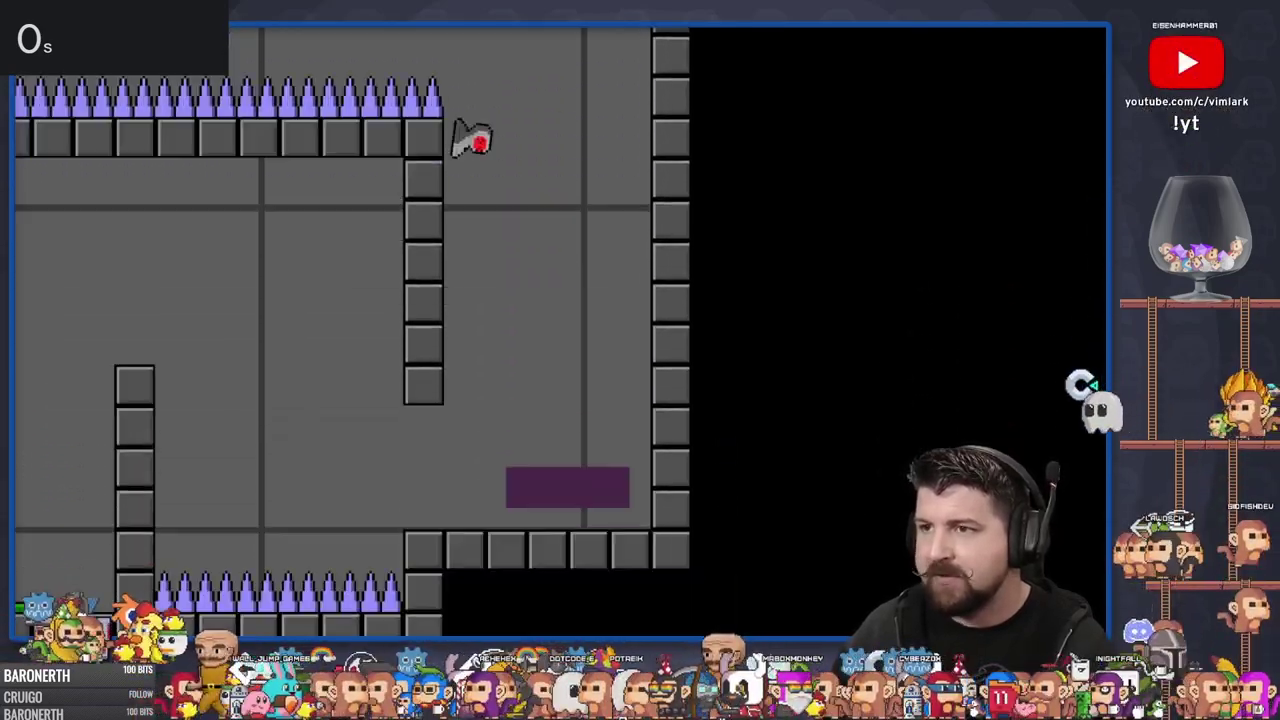
Retry the third level, riding the purple platform up and hovering left between the spike rows to the exit door
key("Right")
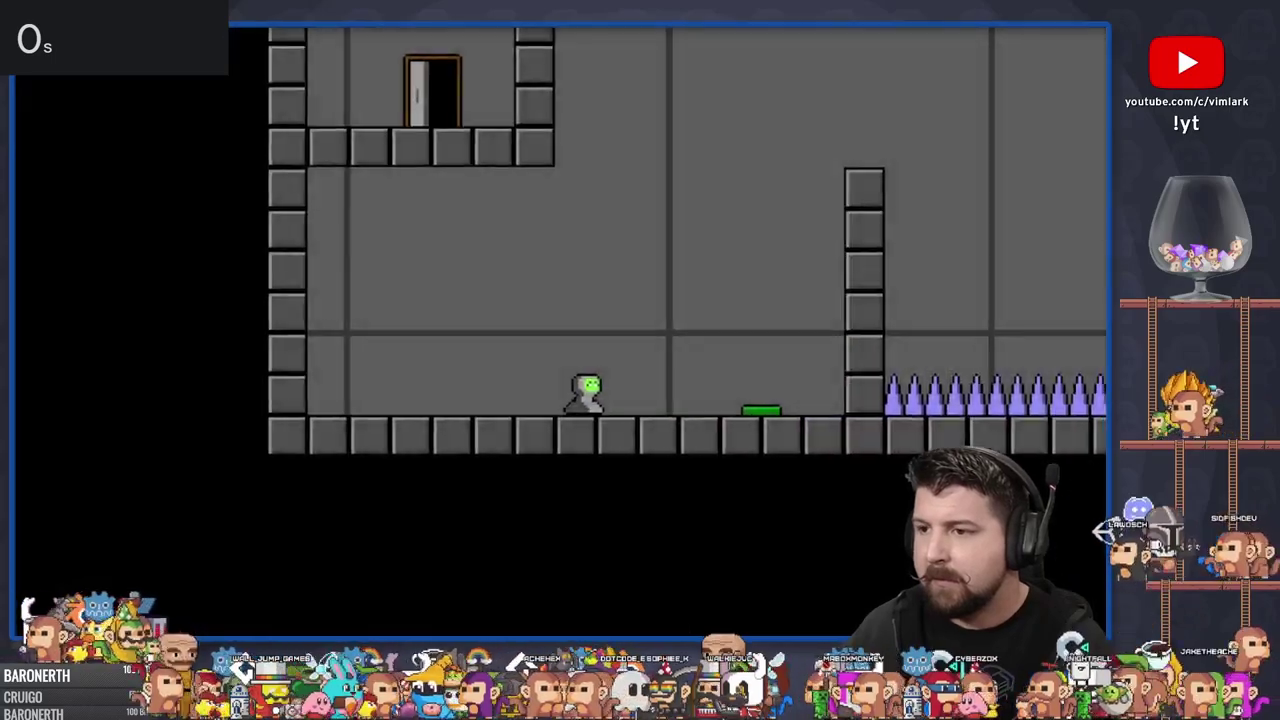
key("Right")
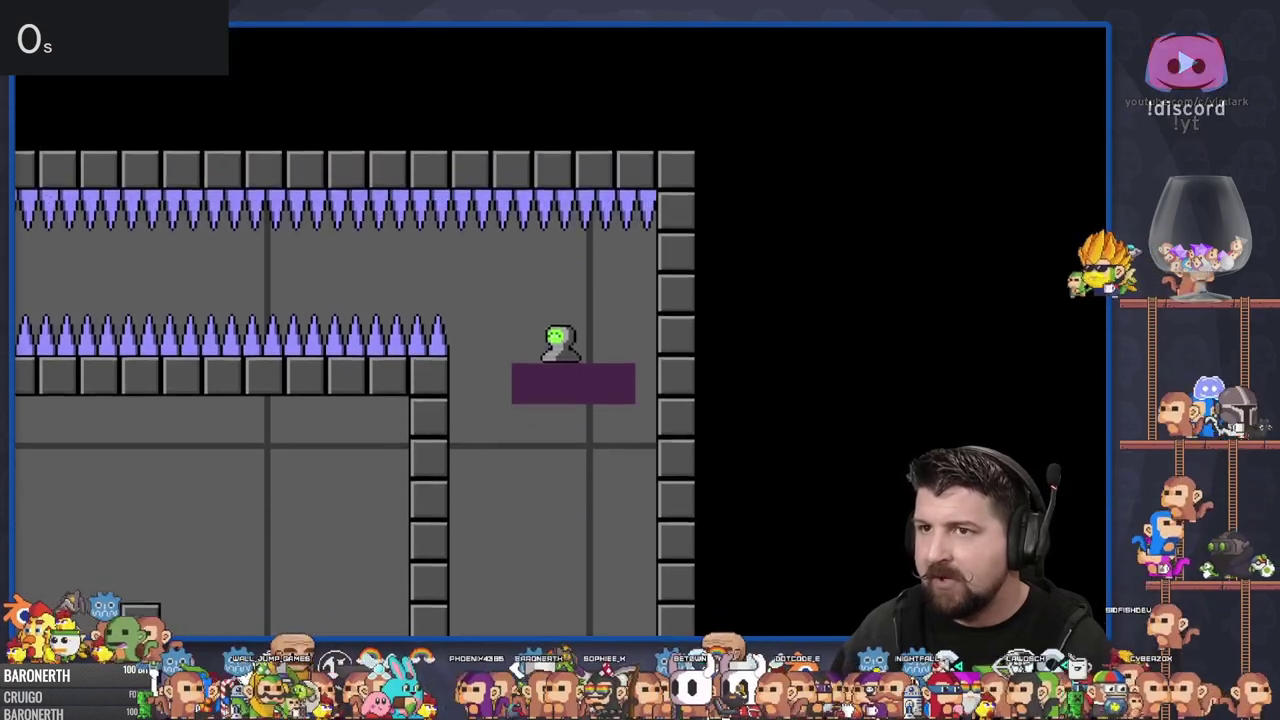
key("space")
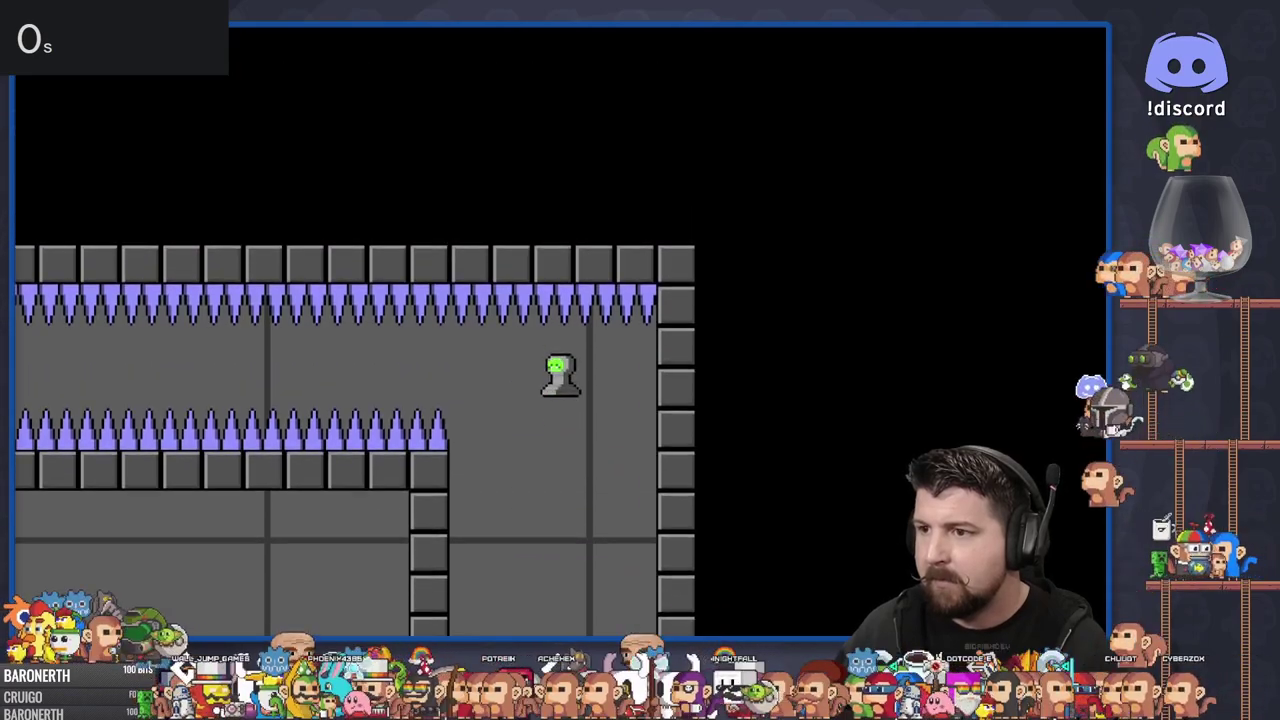
key("Left")
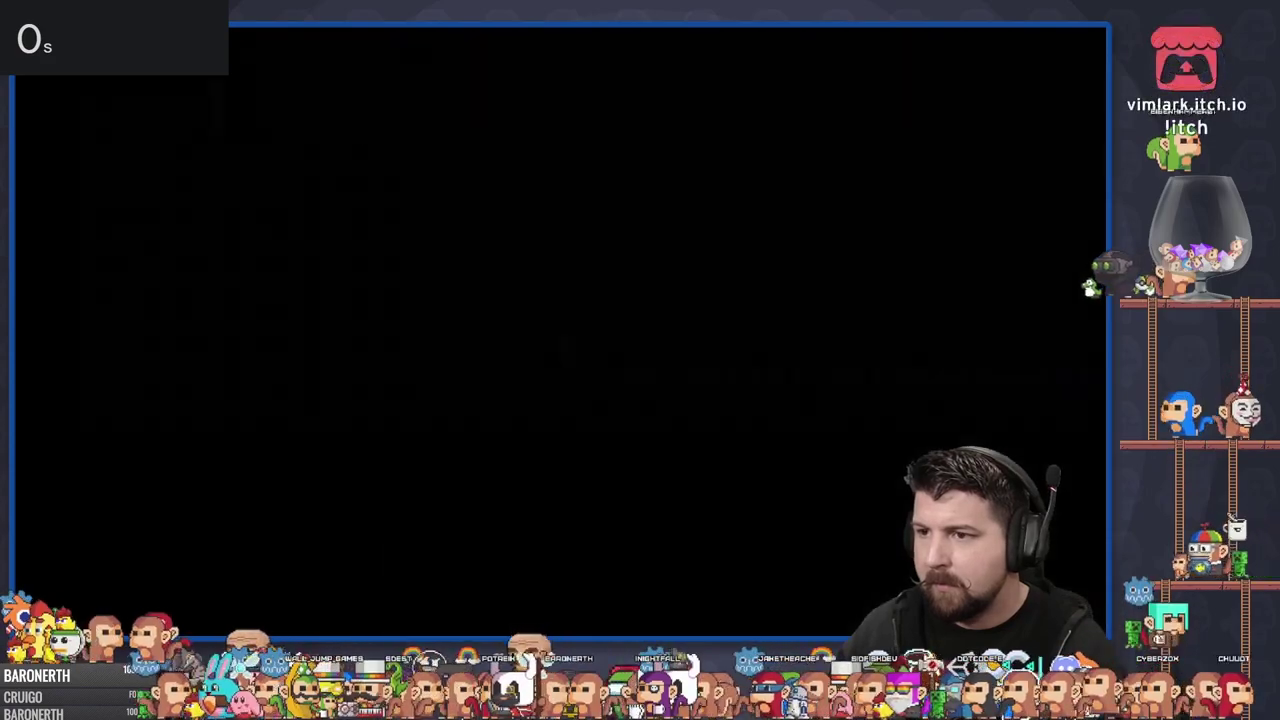
Playtest the fourth level, hovering over the floor spikes and using the purple platform to get over the spiked dividing wall
key("Right")
key("space")
key("space")
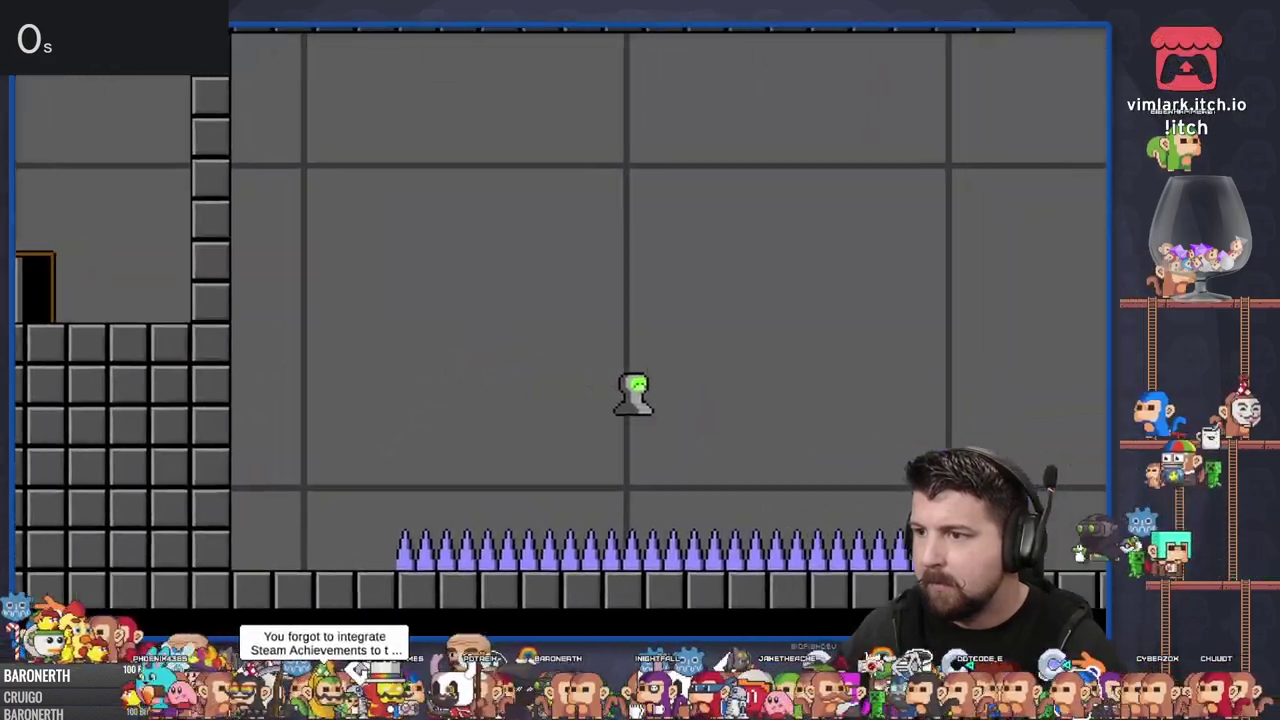
key("Right")
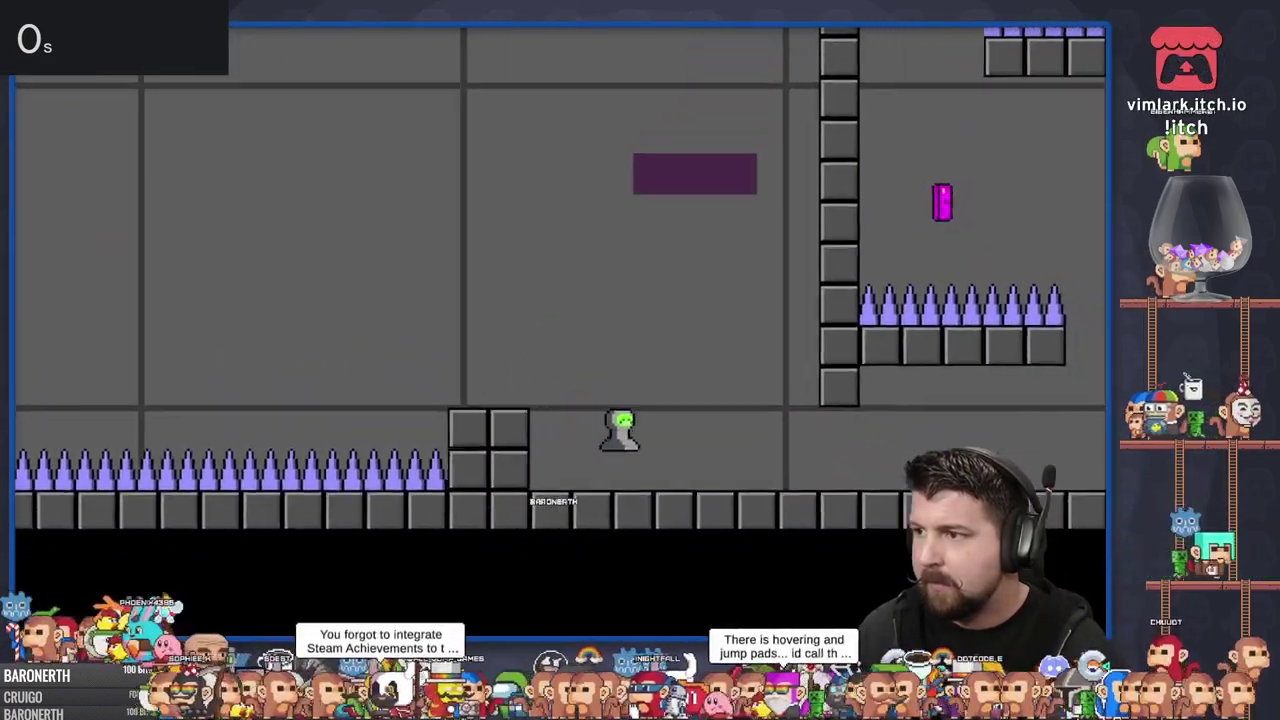
key("Left")
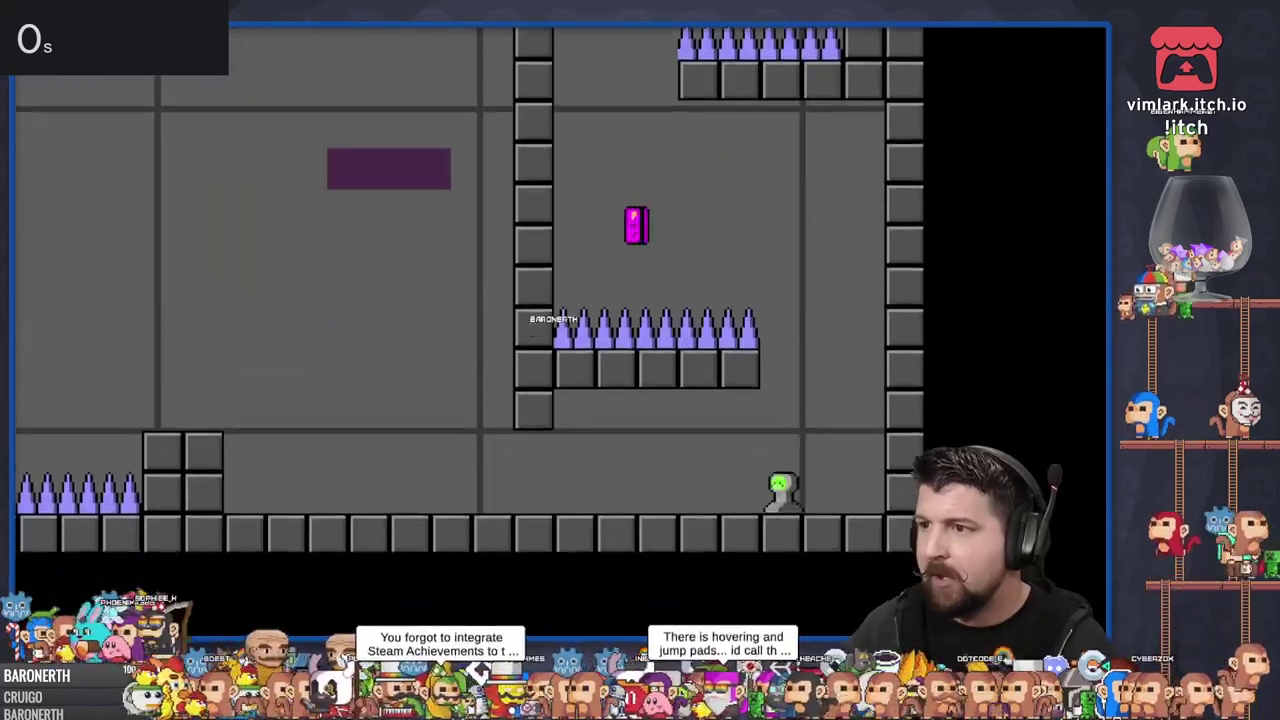
key("space")
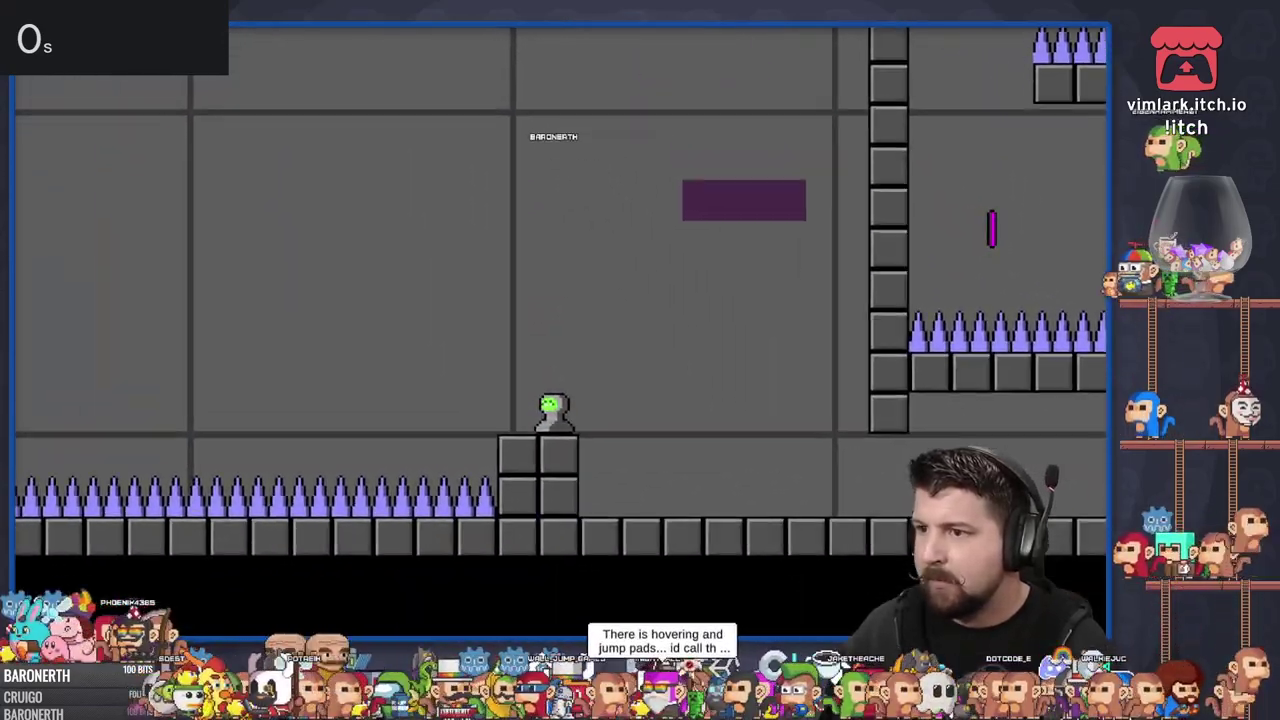
key("space")
key("Right")
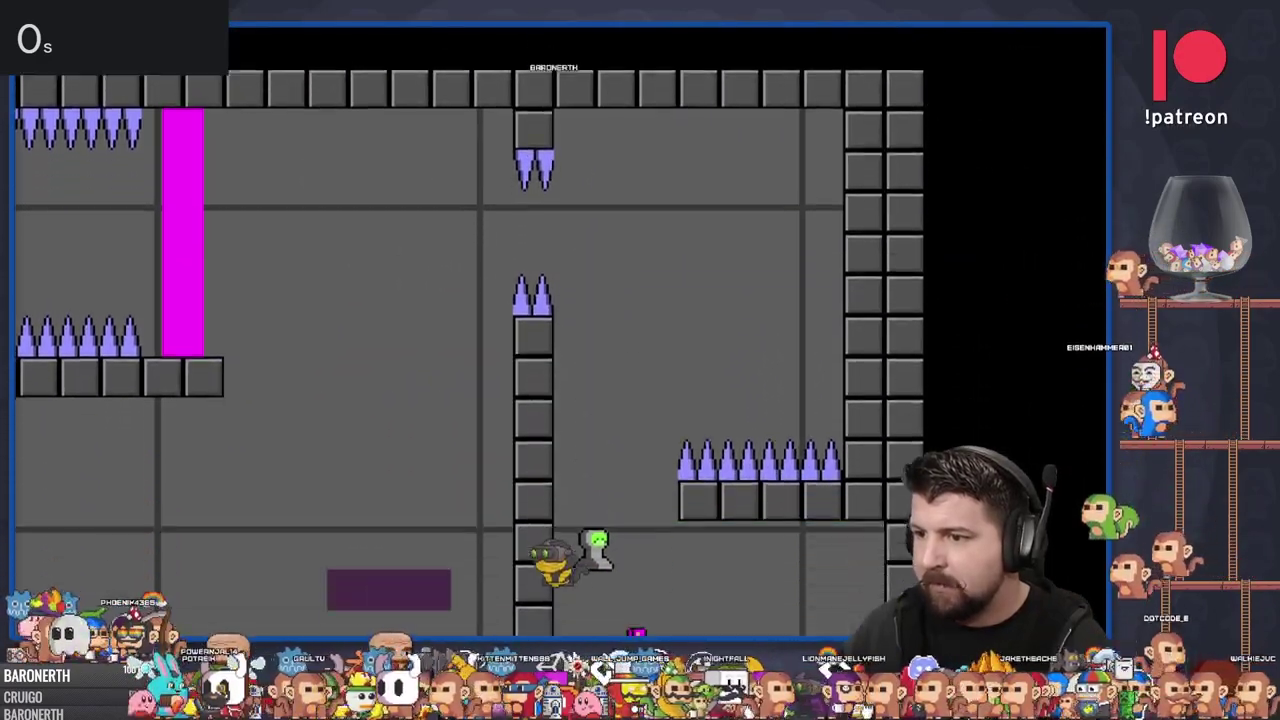
Collect the magenta key above the spikes and hover back under the dividing wall toward the purple platform
key("space")
key("space")
key("Right")
key("Right")
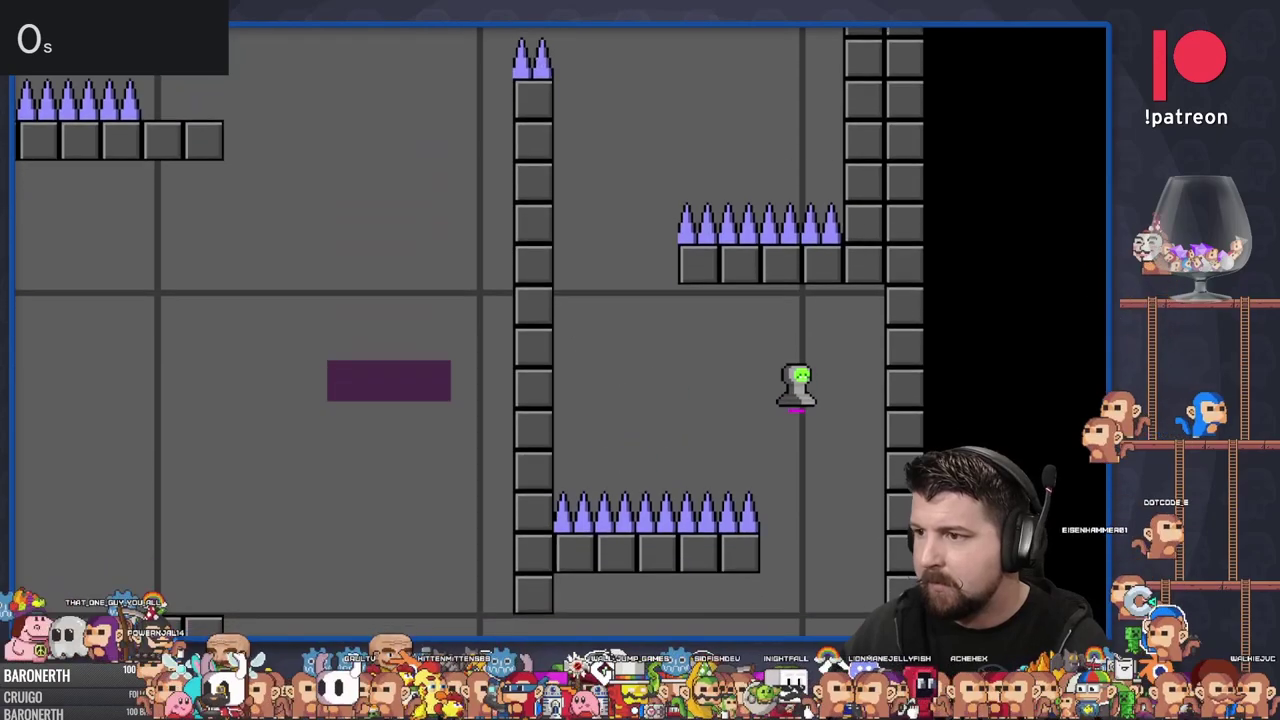
key("Left")
key("Left")
key("space")
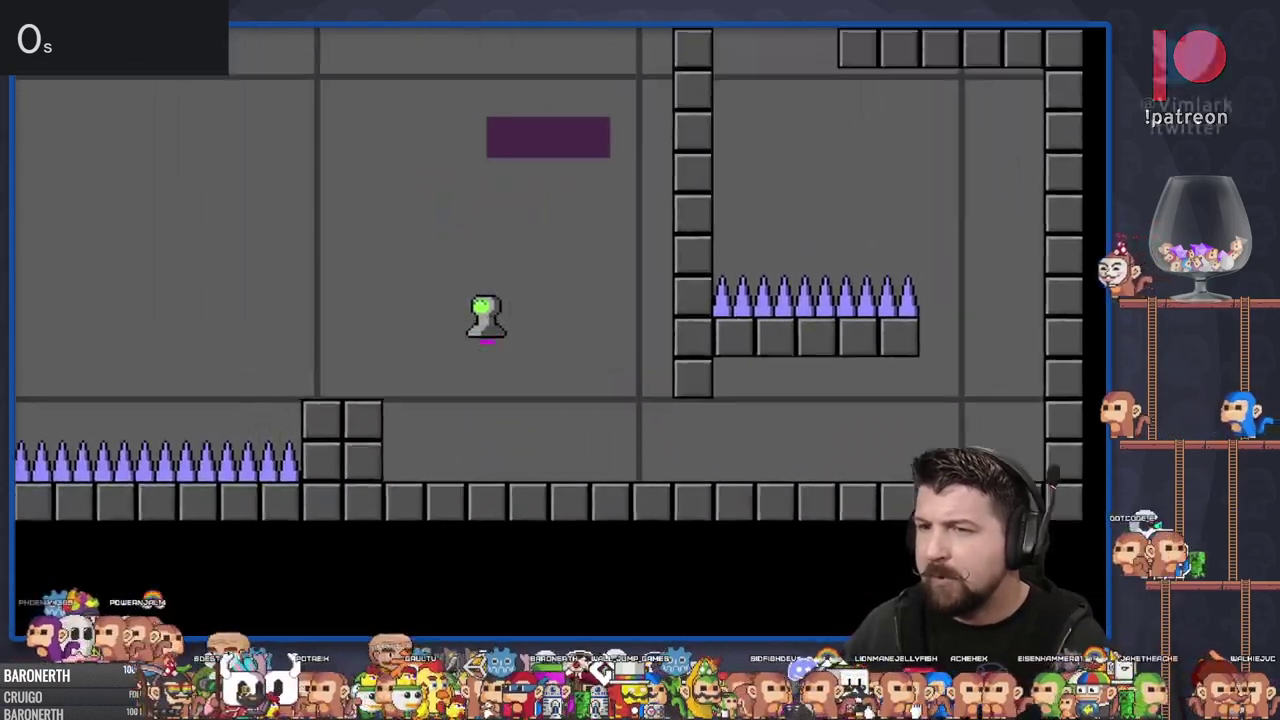
Ride the purple platform to the upper ledge and hover left between the spike rows past the round enemies to the exit
key("Right")
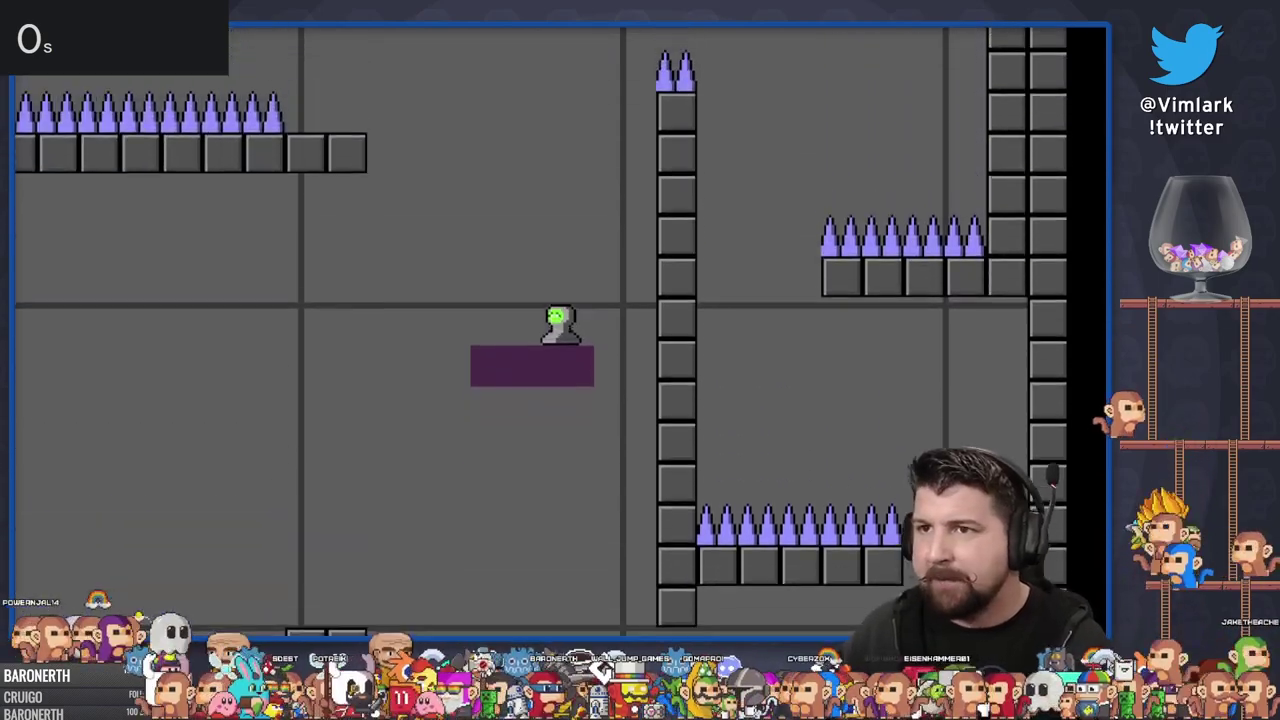
key("space")
key("Left")
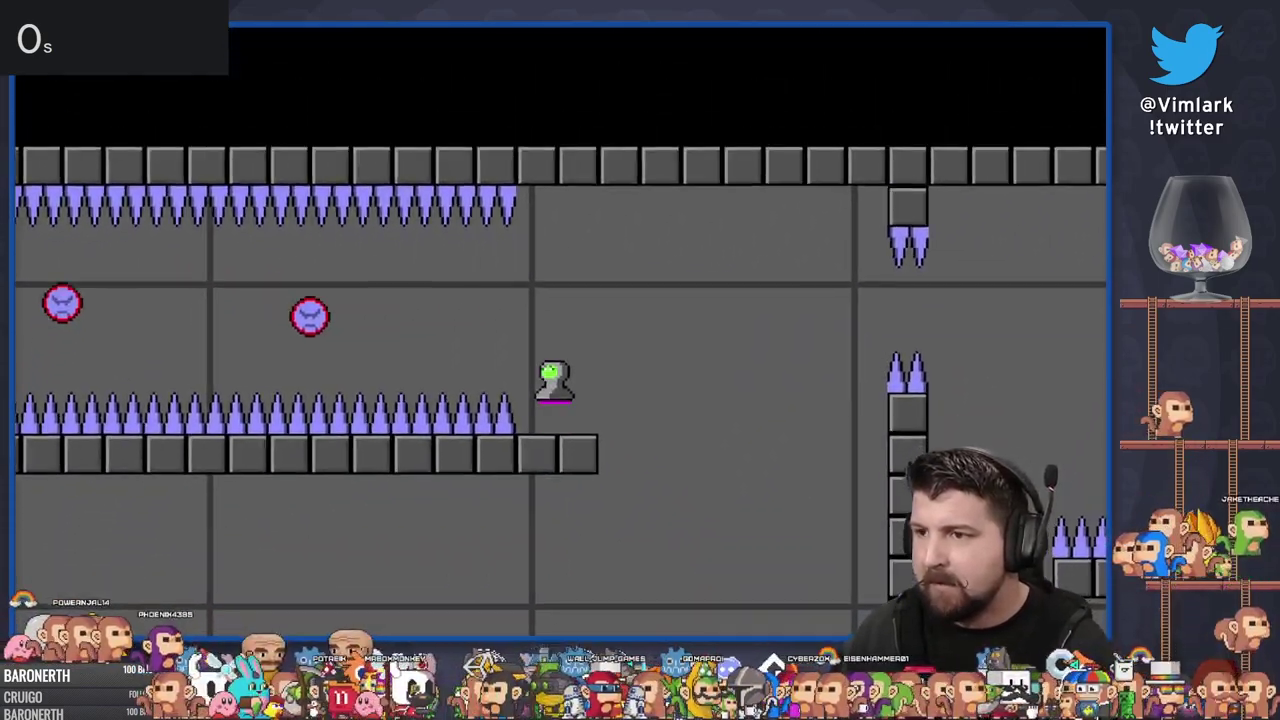
key("space")
key("space")
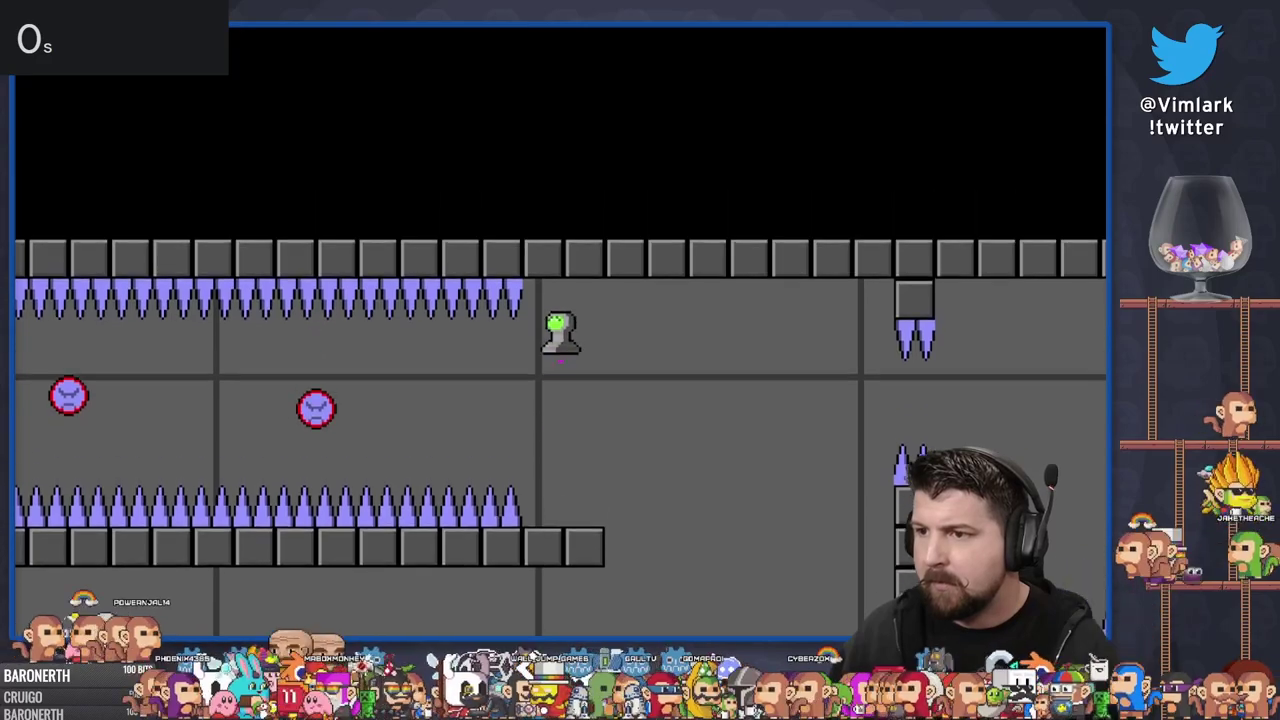
key("Left")
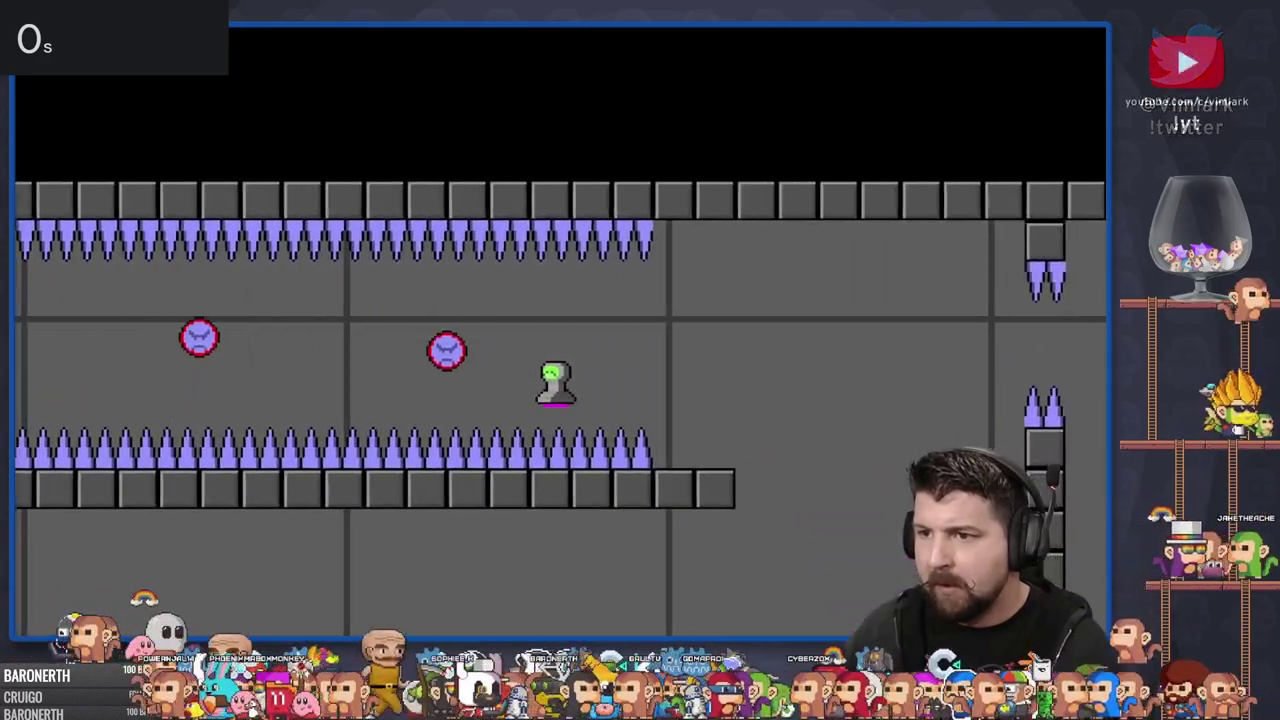
key("Left")
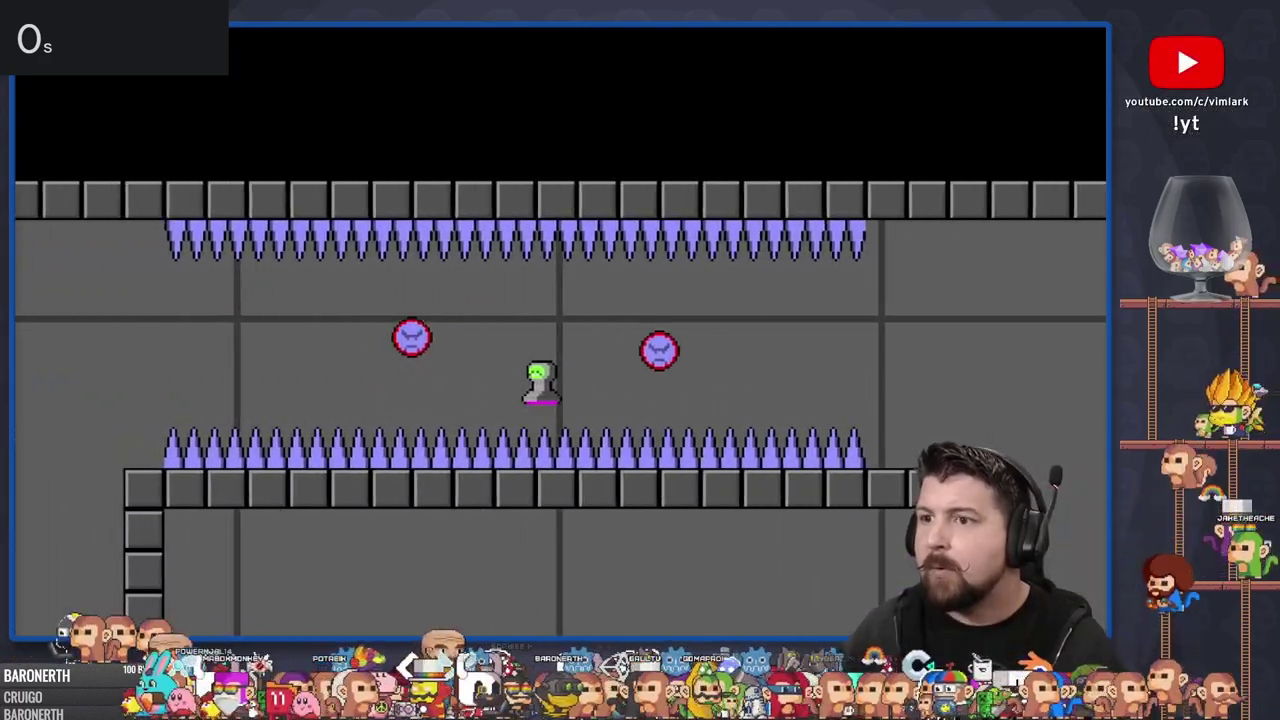
key("Left")
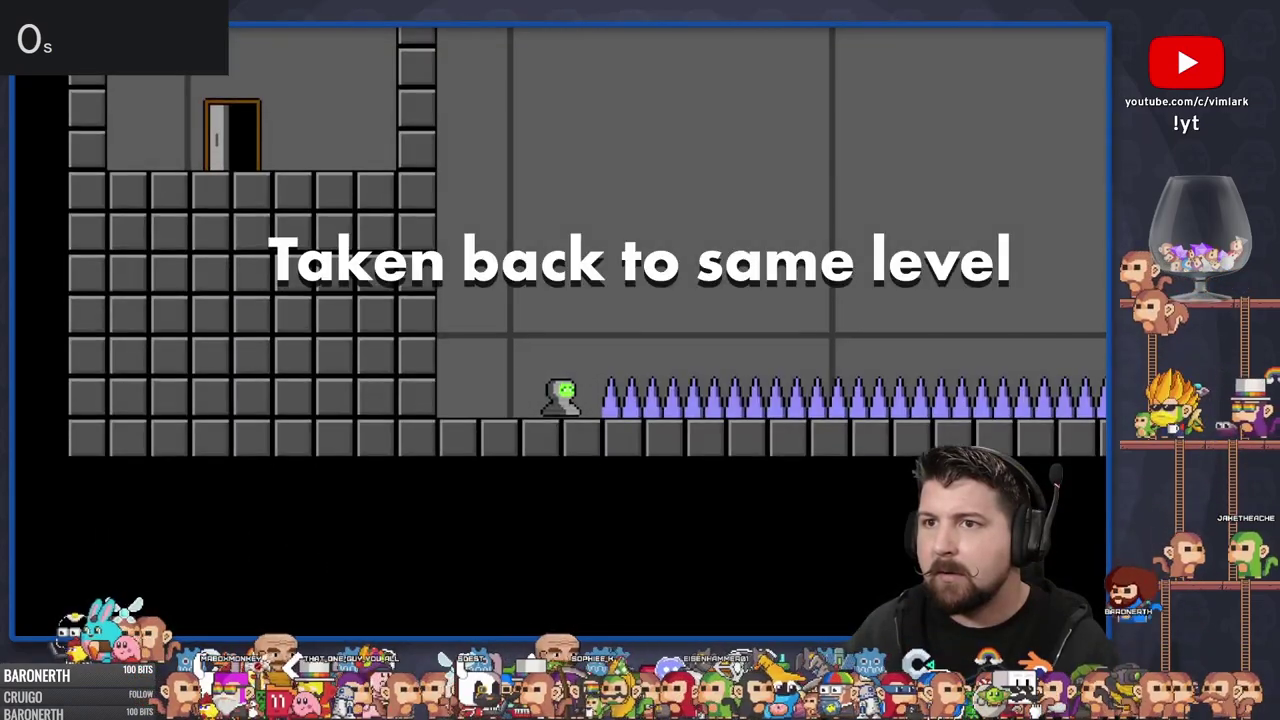
Replay the start of the same level, hovering over the floor spikes to the stone block beside the purple platform
key("Left")
key("Right")
key("space")
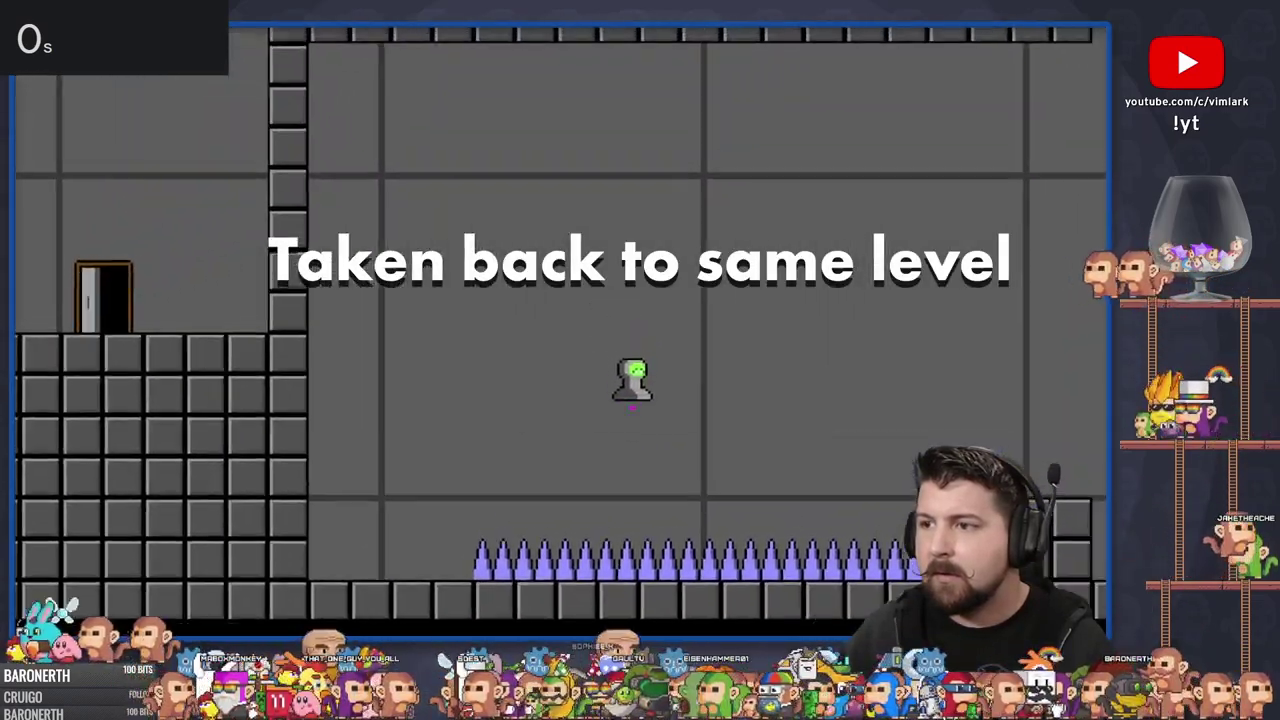
key("Right")
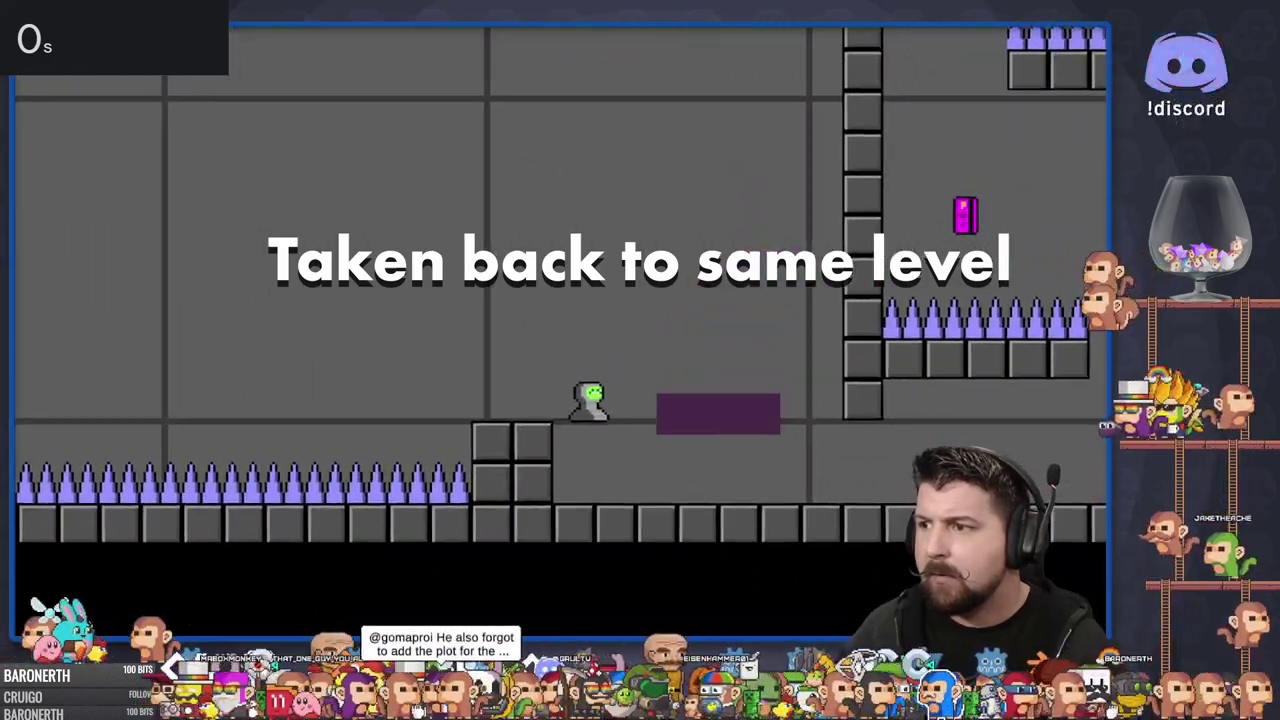
key("Left")
key("space")
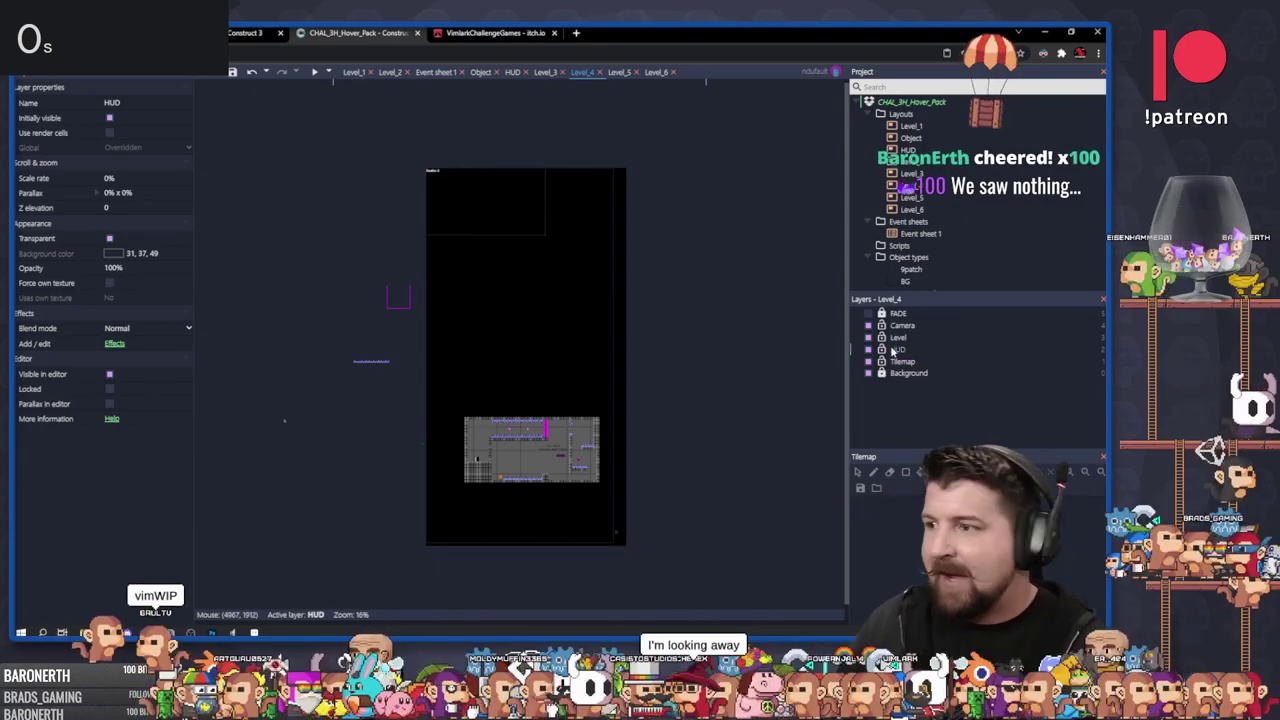
Open the Level_5 layout, and playtest the purple-block level through the spike corridor and up past the green bounce pads
left_click(619, 74)
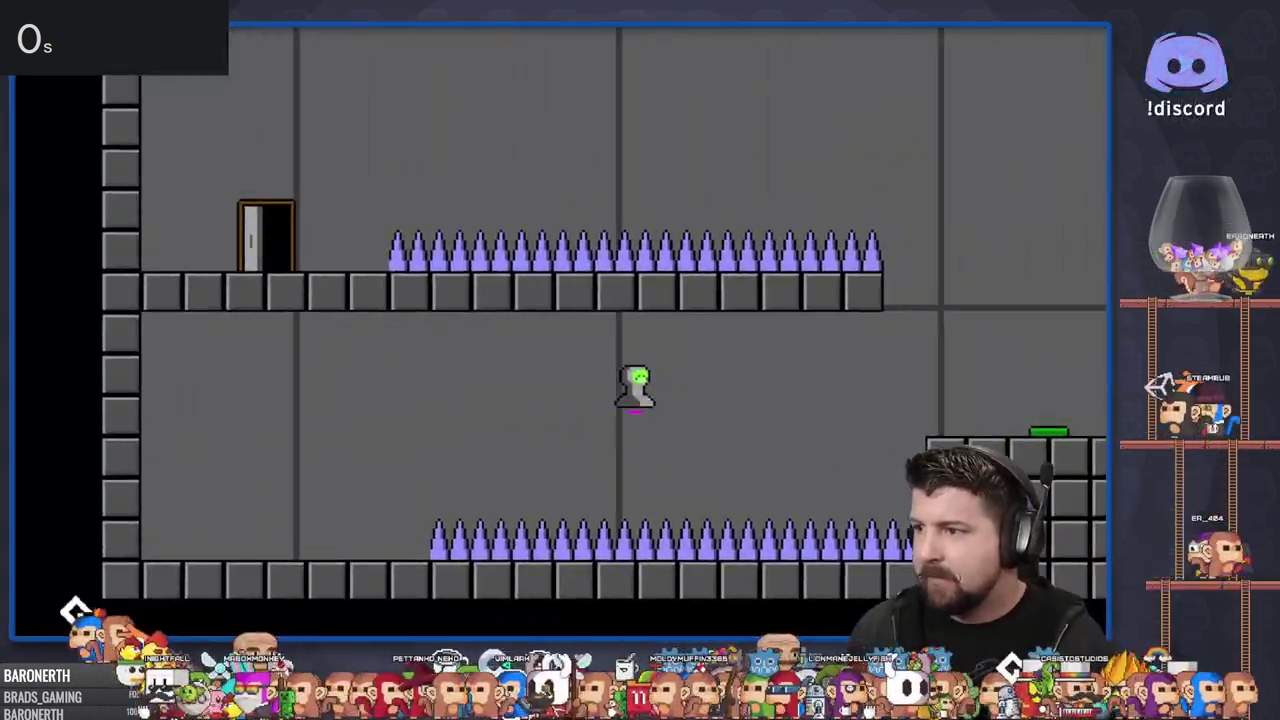
key("Left")
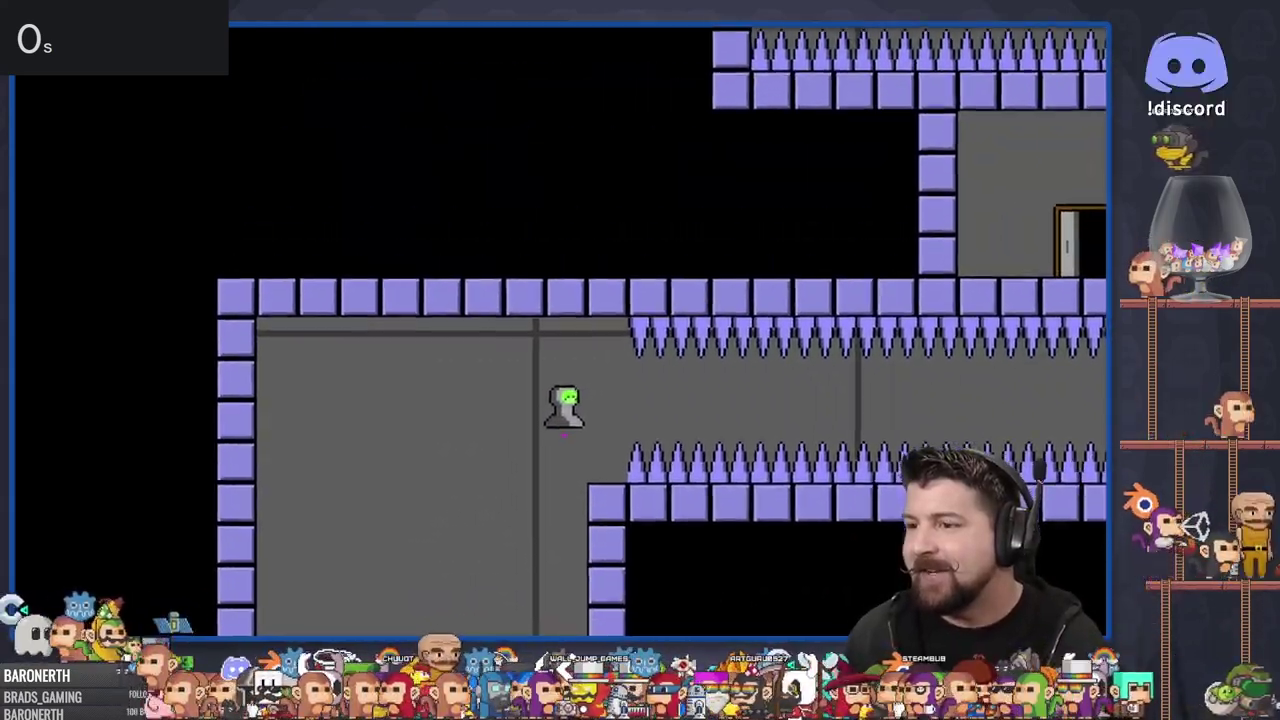
key("Right")
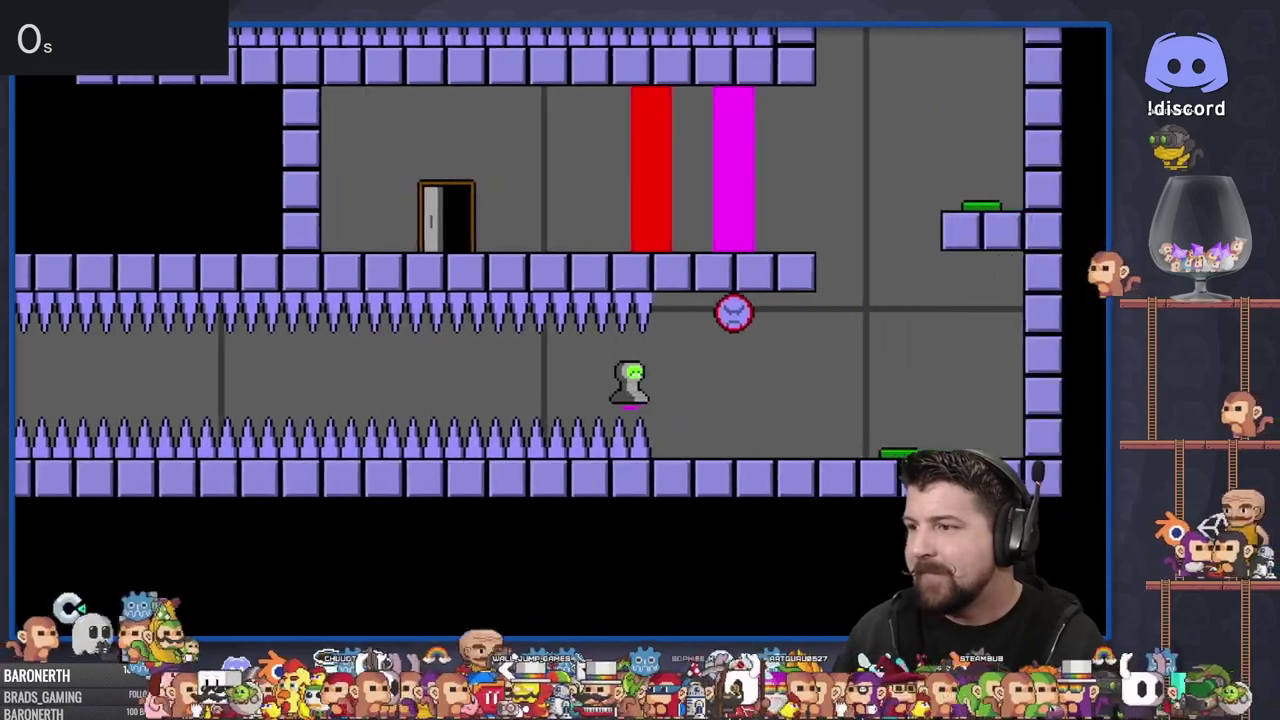
key("Right")
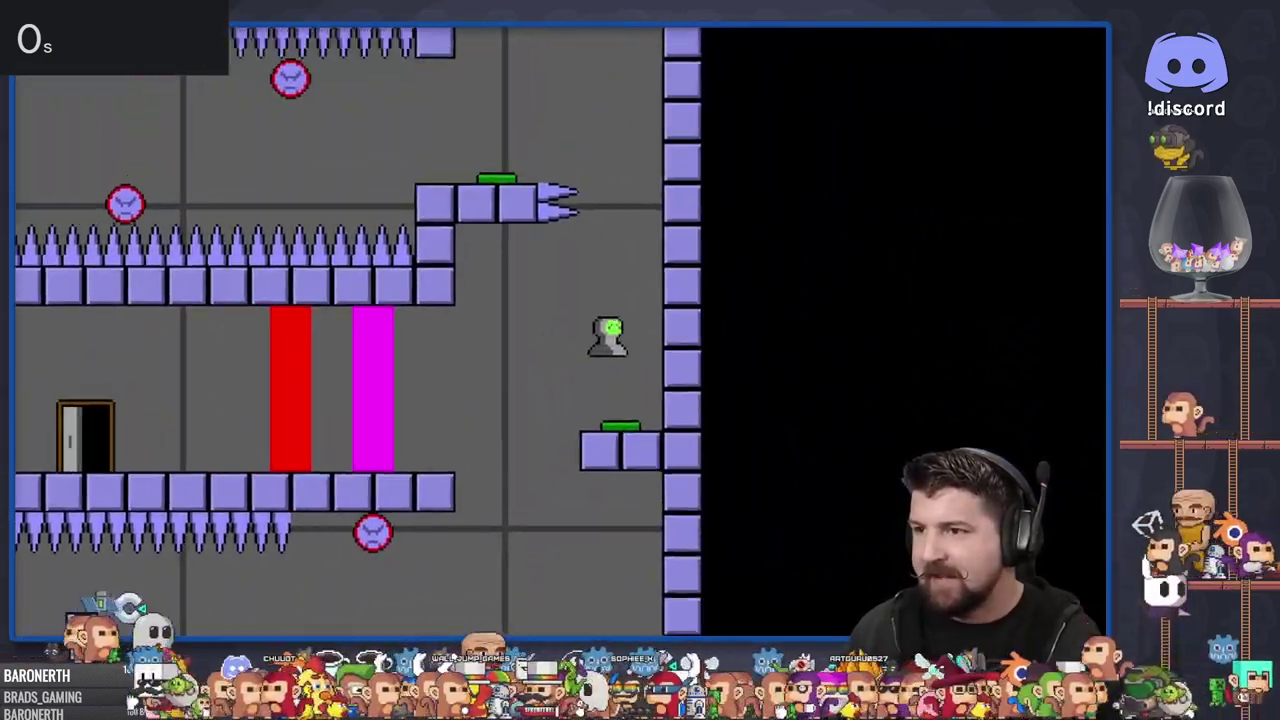
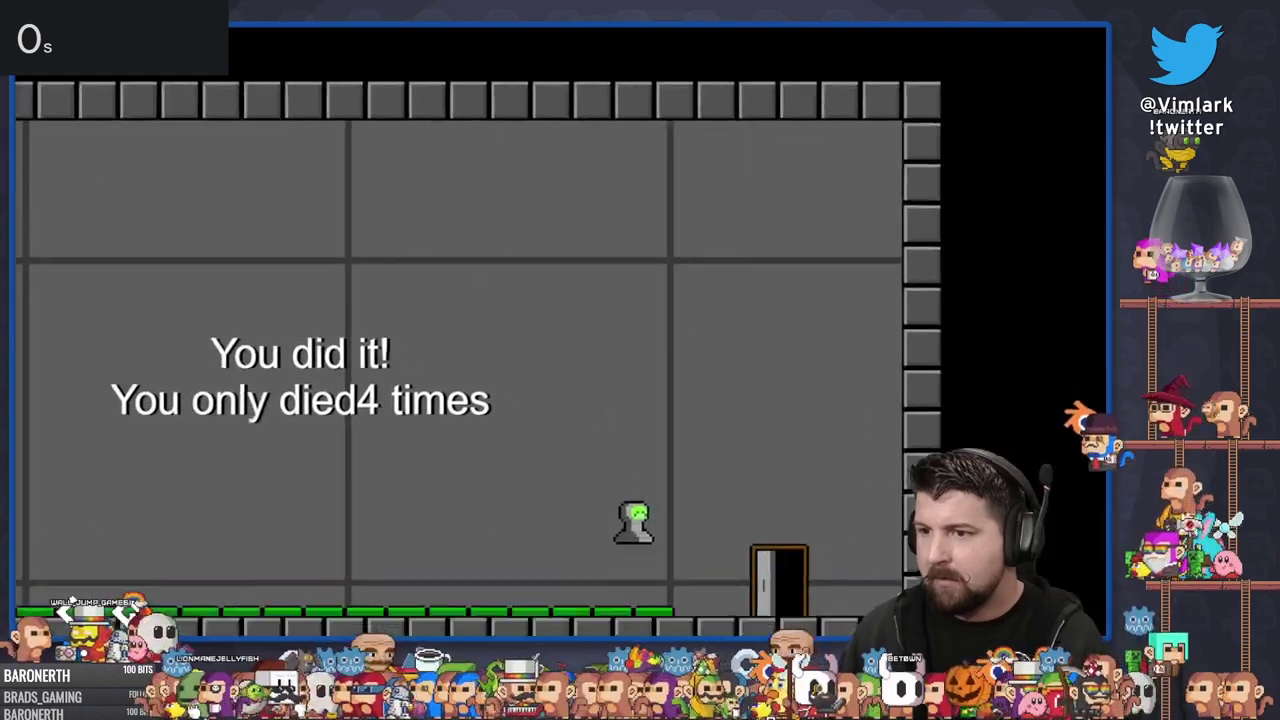
Enter the exit door on the win screen, check where it leads and close the game preview
key("Right")
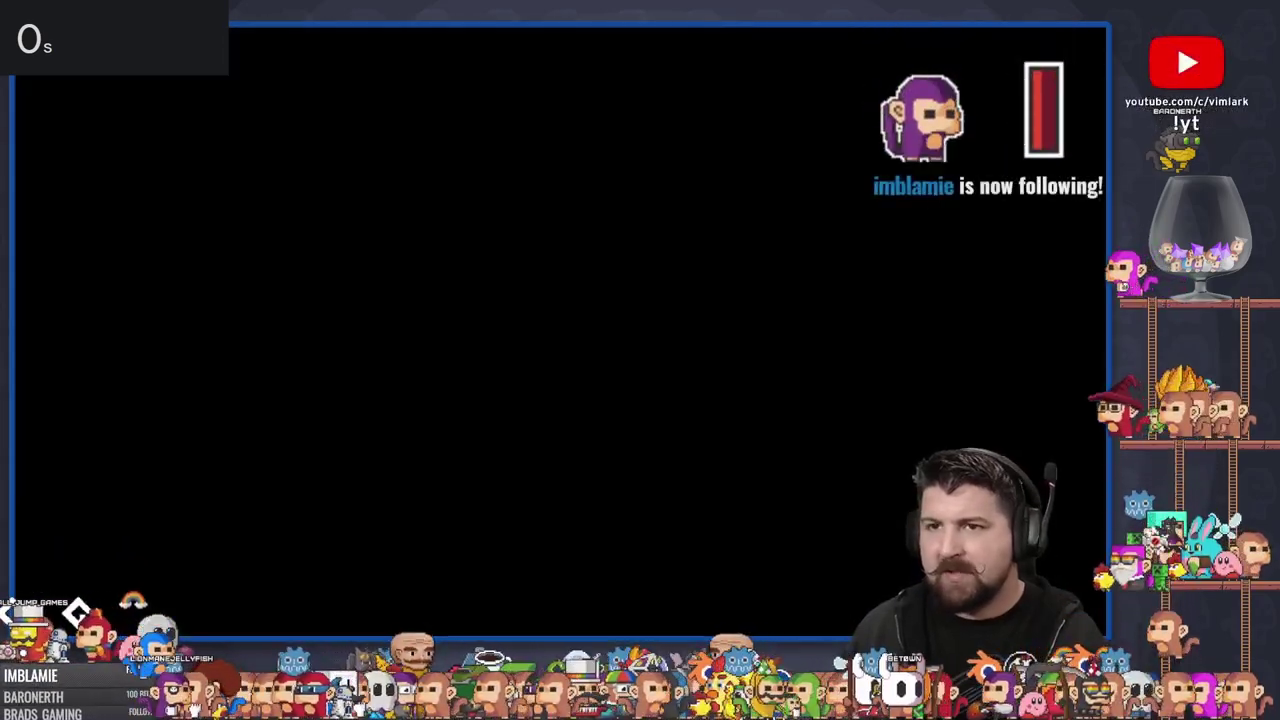
key("Right")
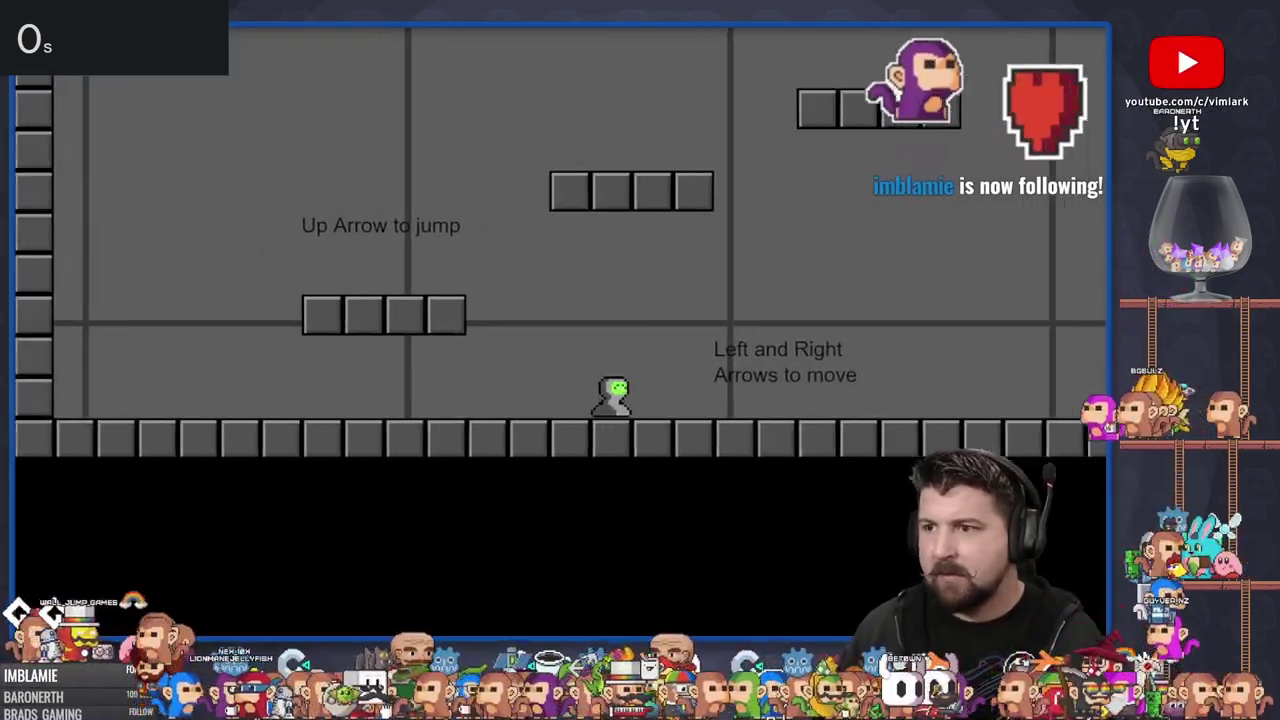
key("Escape")
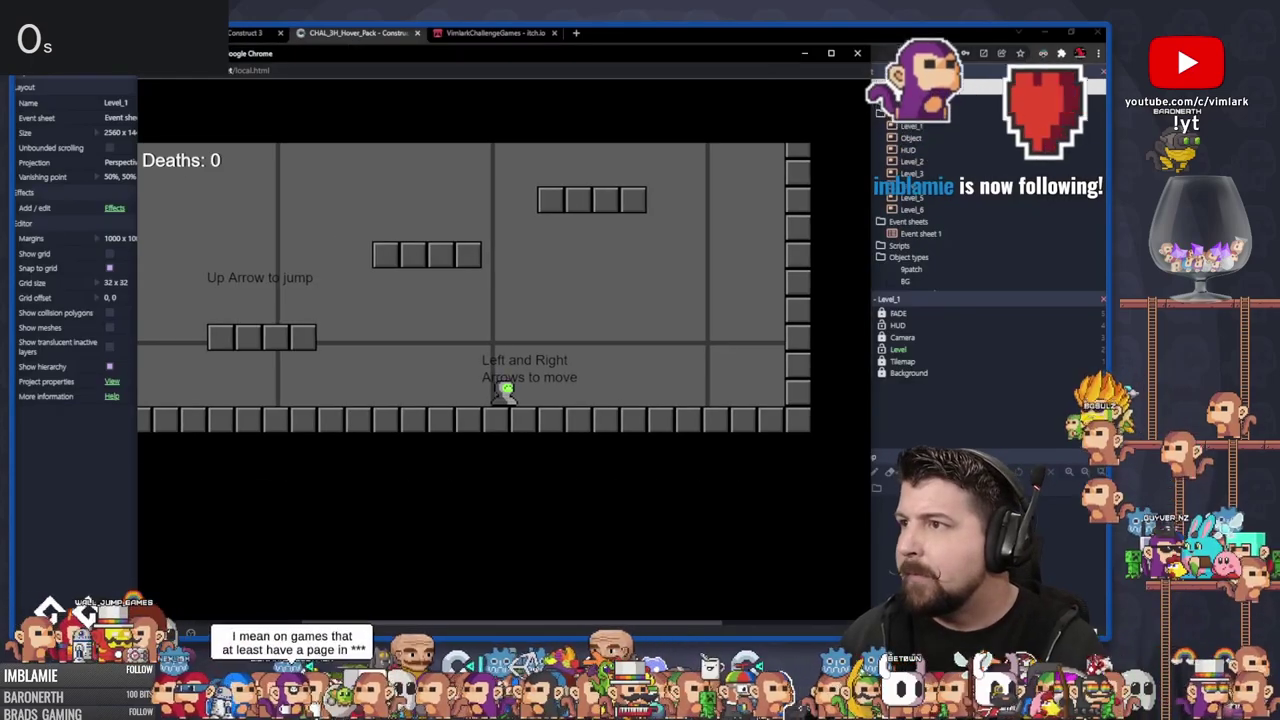
key("alt+F4")
Open the Win_TXT set text action in the Level group of Event sheet 1 for editing
left_click(439, 73)
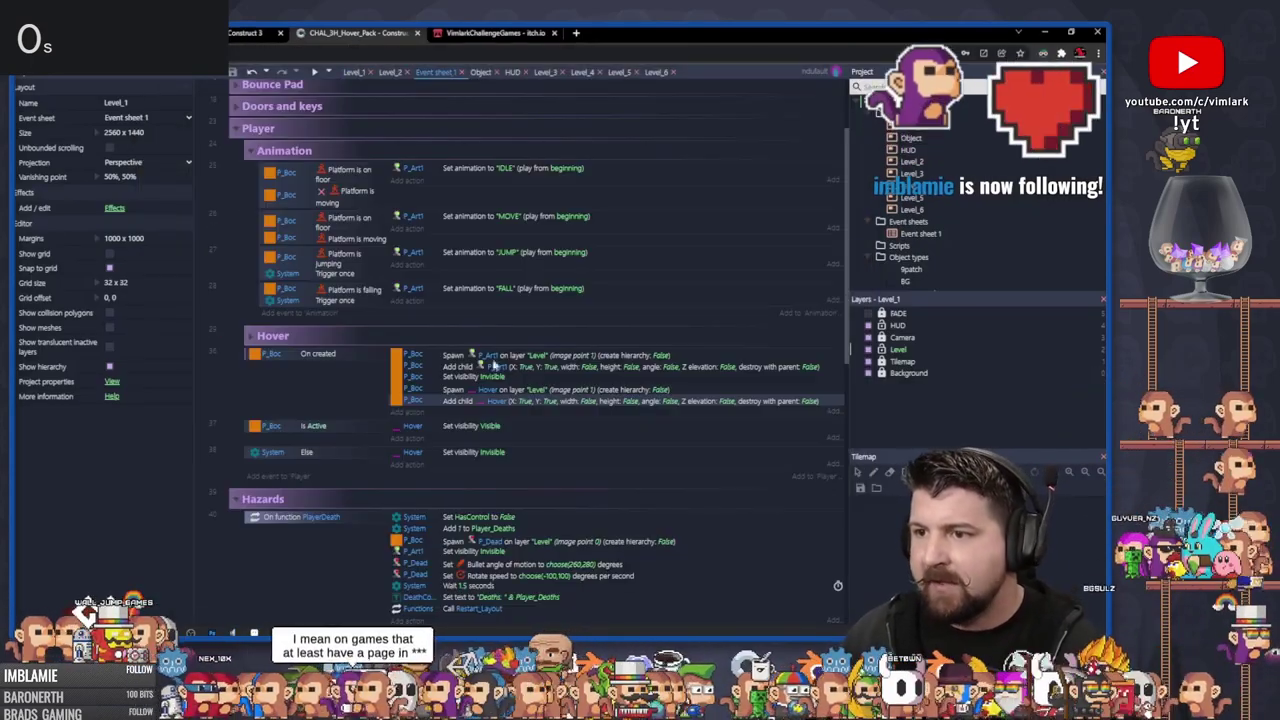
scroll(493, 366, "down", 5)
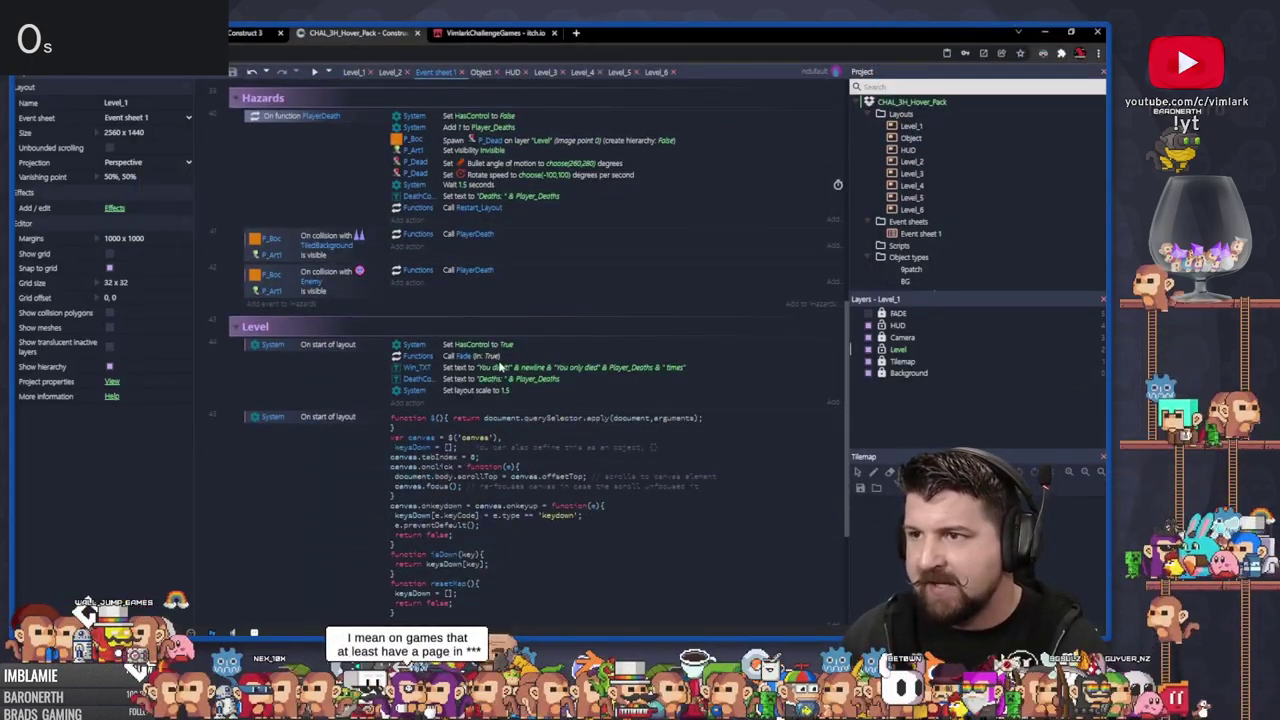
scroll(501, 365, "down", 1)
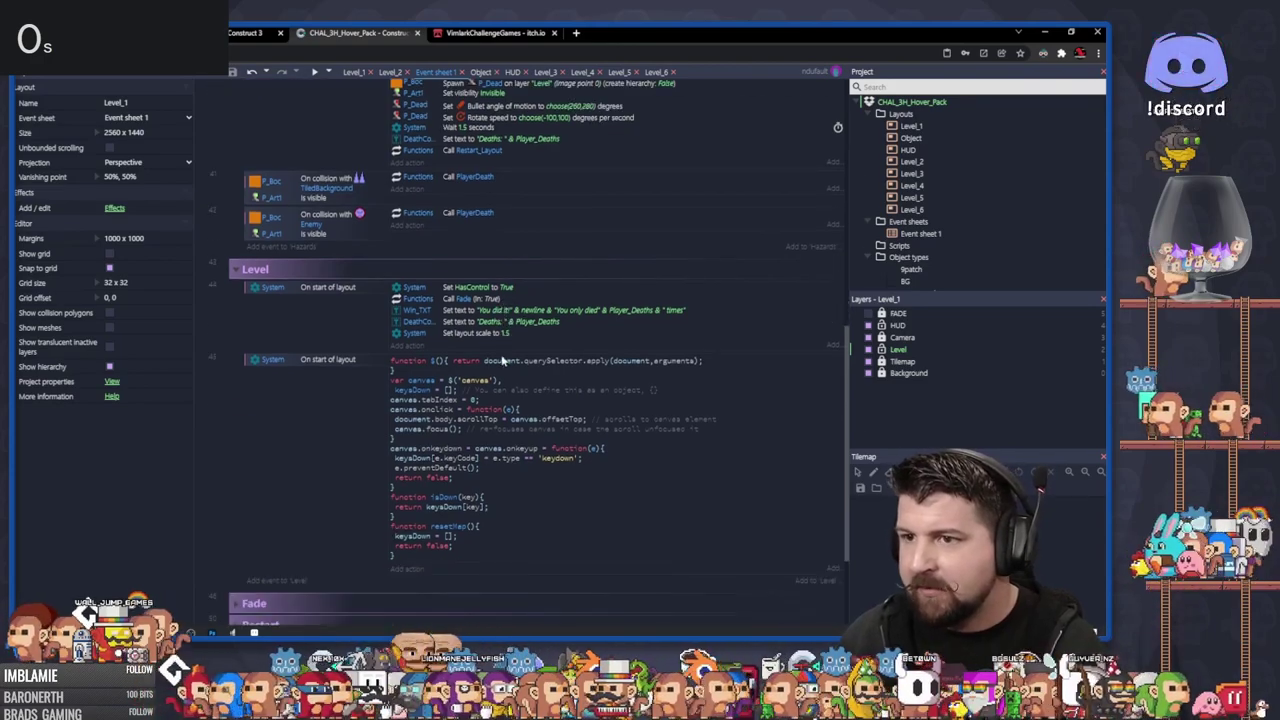
double_click(555, 314)
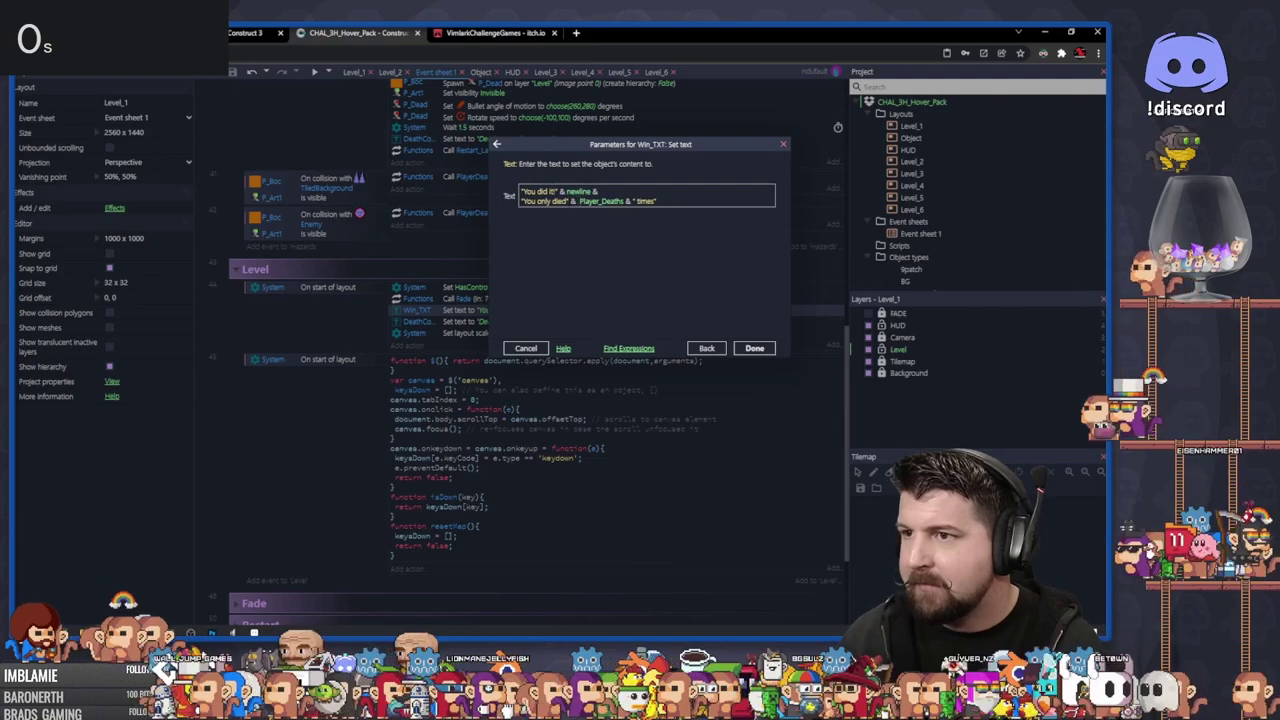
Title the new itch.io project "Hover Bot" and start its short description with "Hover to"
left_click(409, 327)
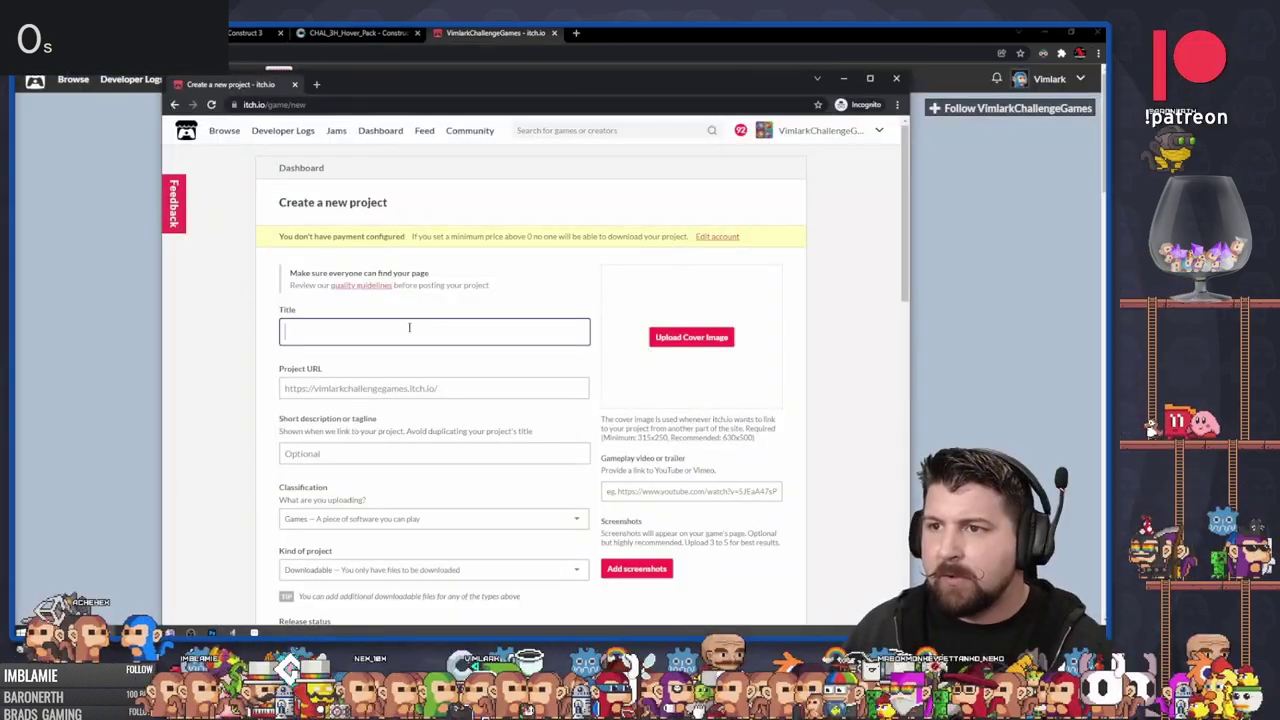
type("Hover Bot")
scroll(523, 297, "down", 3)
left_click(452, 197)
type("Hover to")
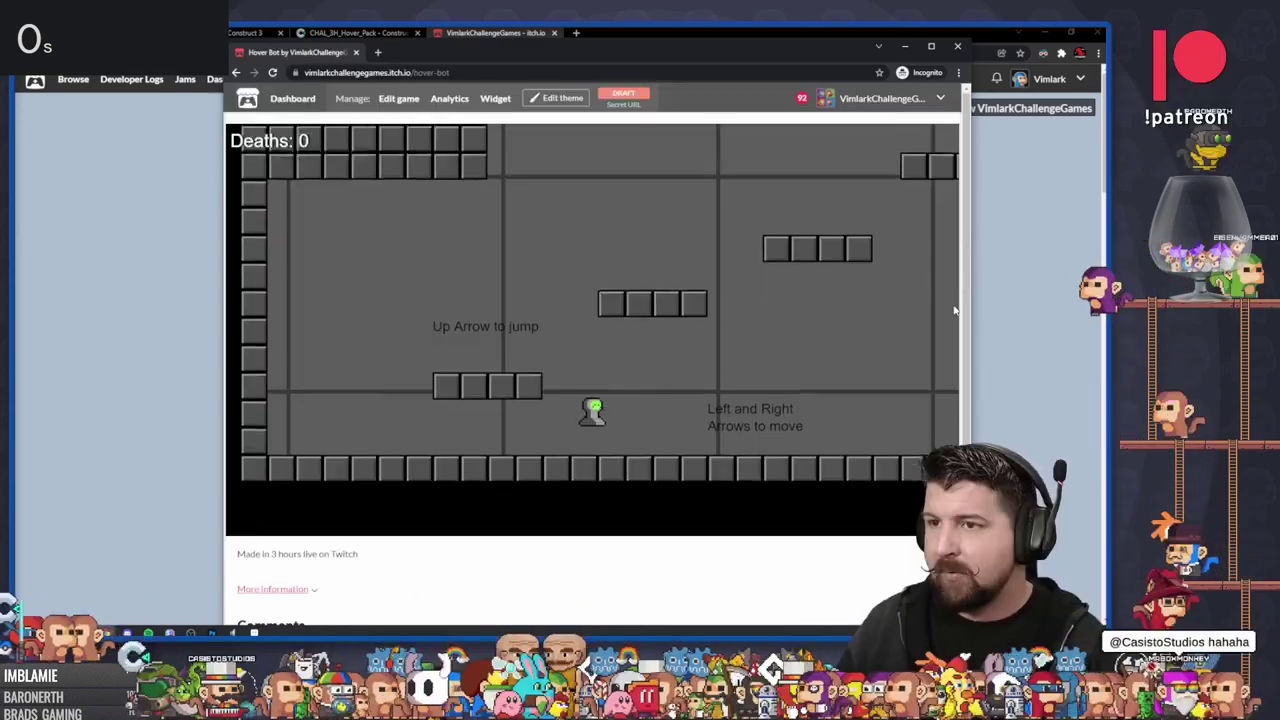
Maximize the Hover Bot draft page and look over the embedded game and comments section
double_click(722, 38)
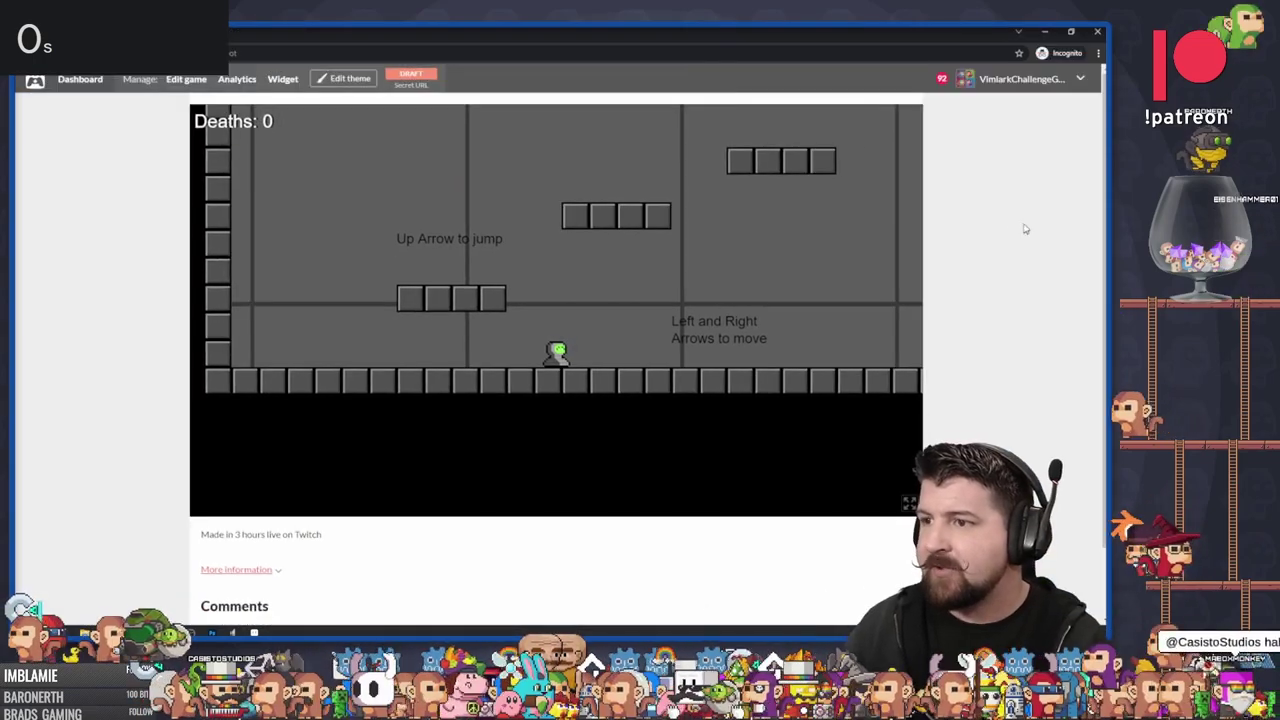
scroll(143, 250, "down", 1)
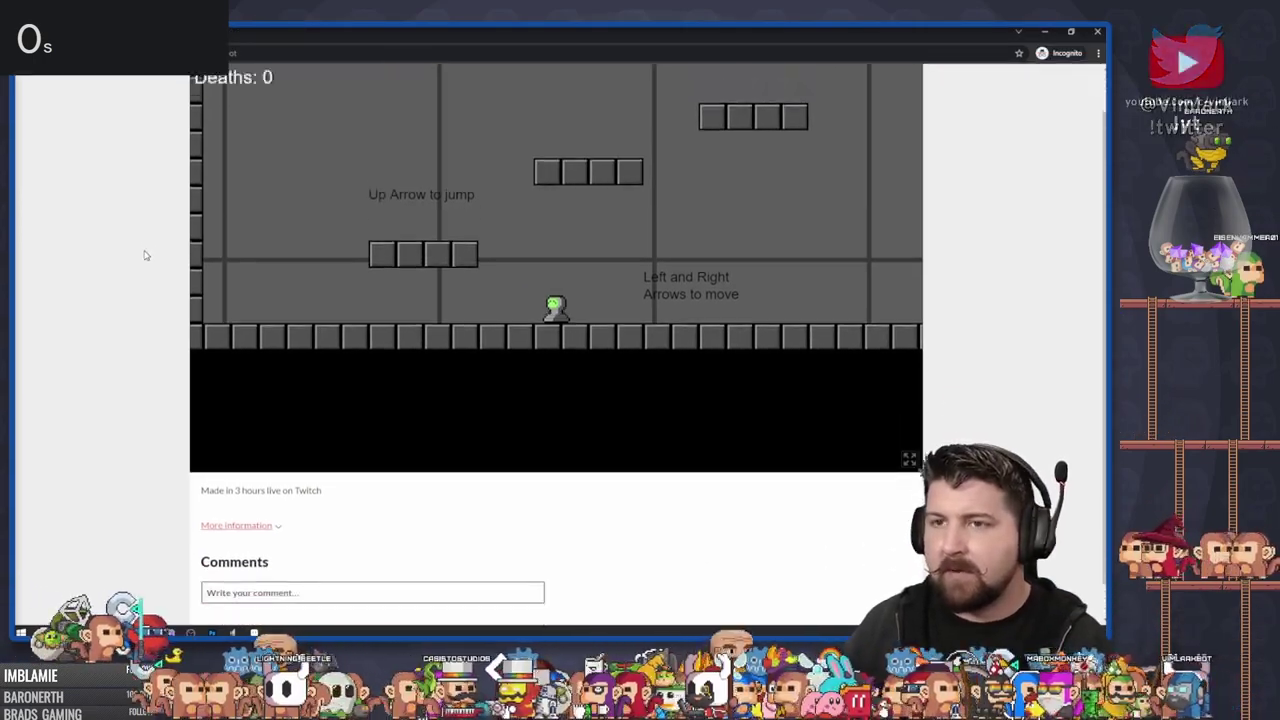
scroll(143, 250, "up", 1)
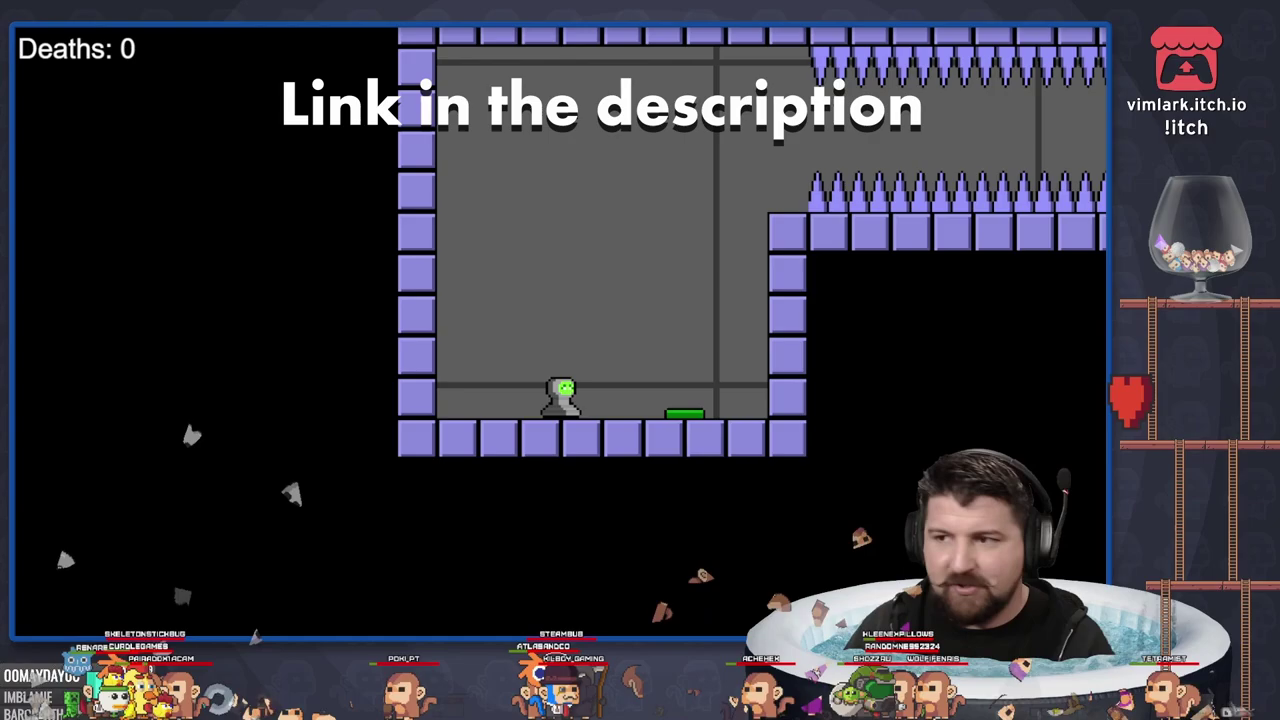
Playtest the purple-block level from its start, using the green bounce pad and hovering right through the spike corridor
key("Right")
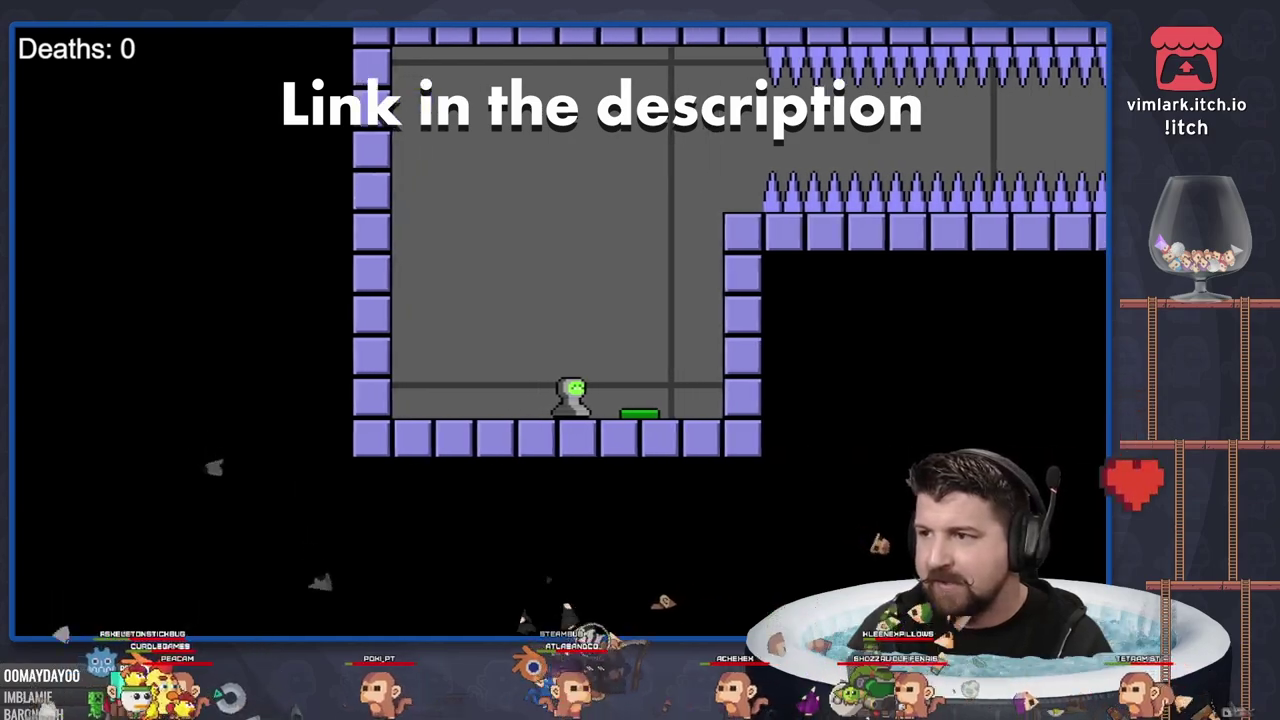
key("space")
key("Right")
key("Right")
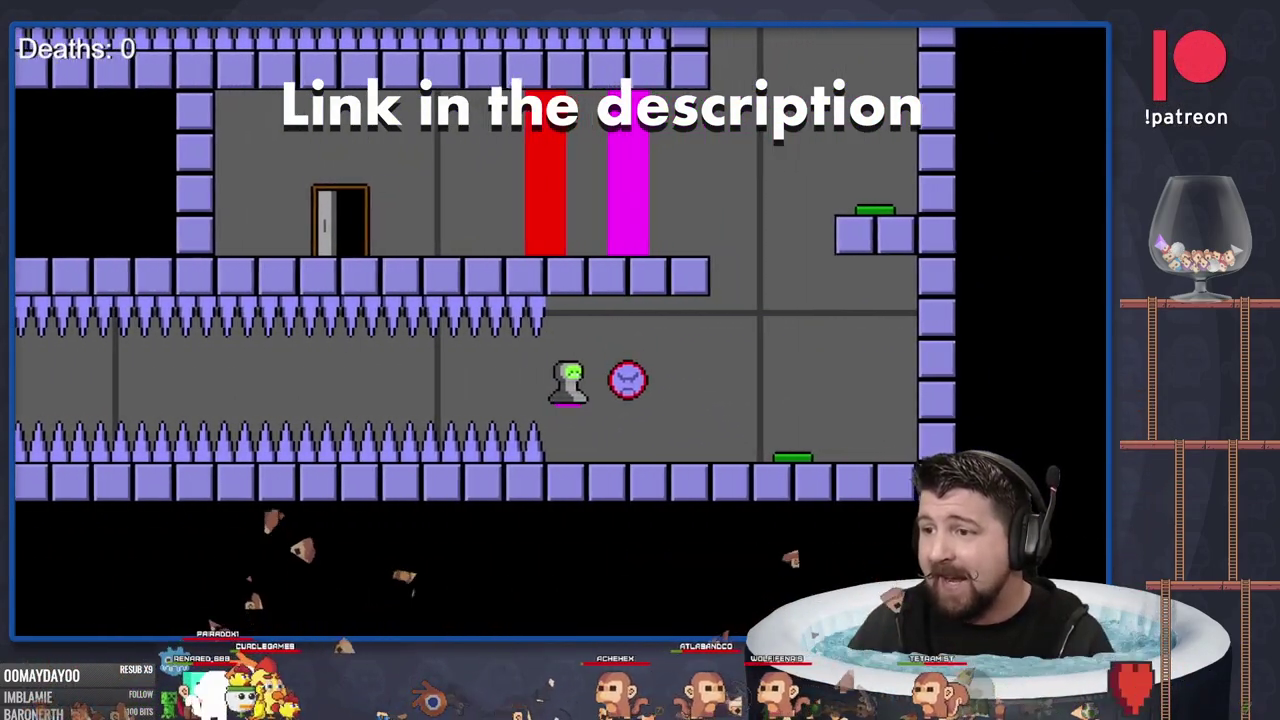
key("Right")
key("Up")
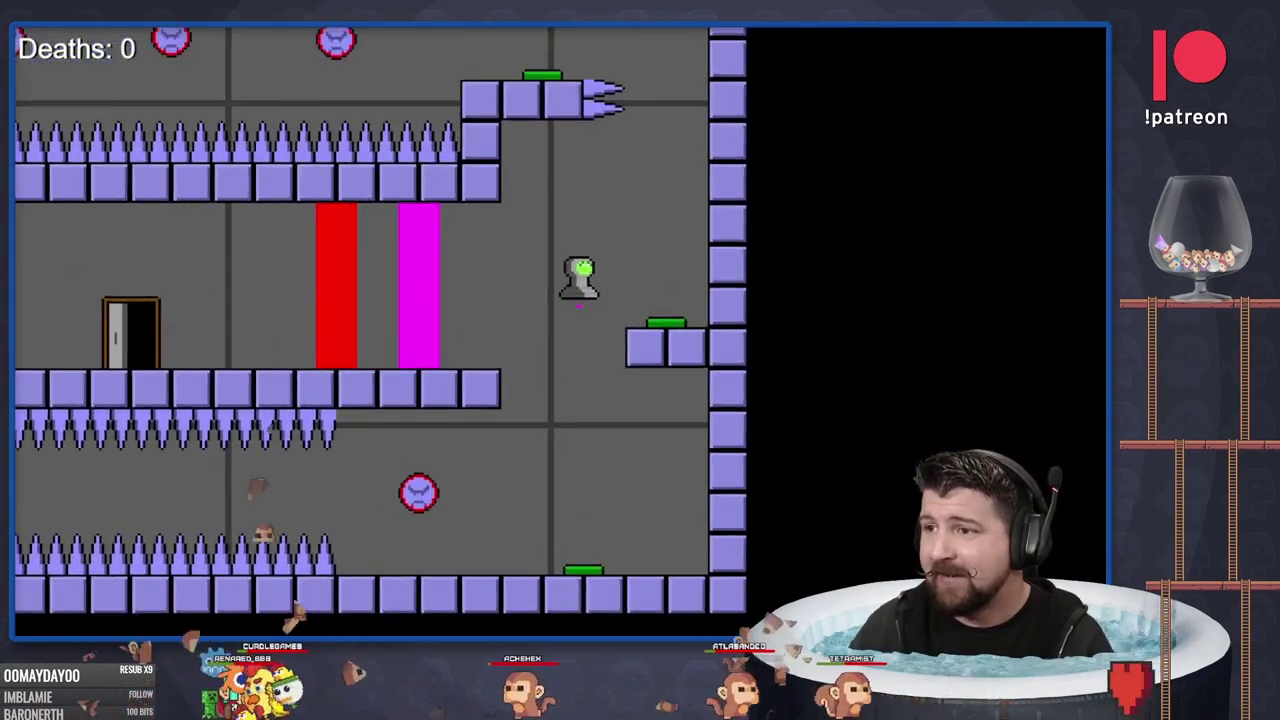
key("Up")
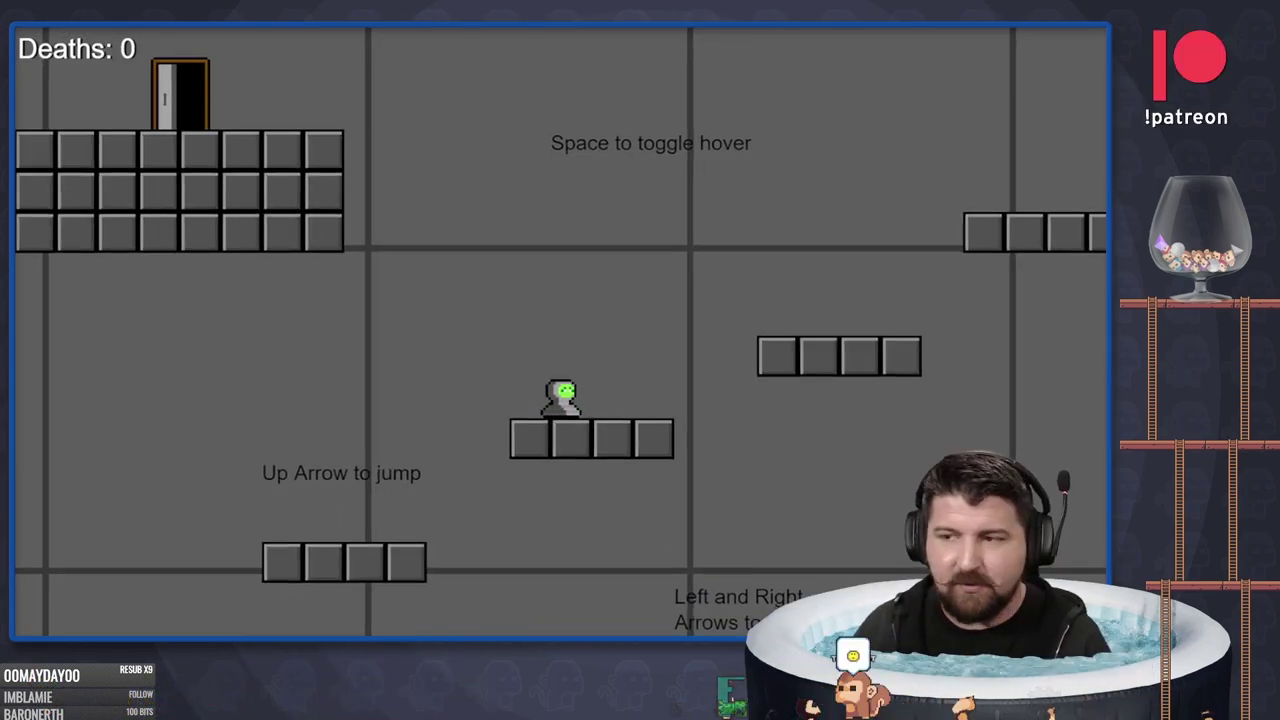
key("Right")
key("Up")
key("space")
key("Left")
key("Up")
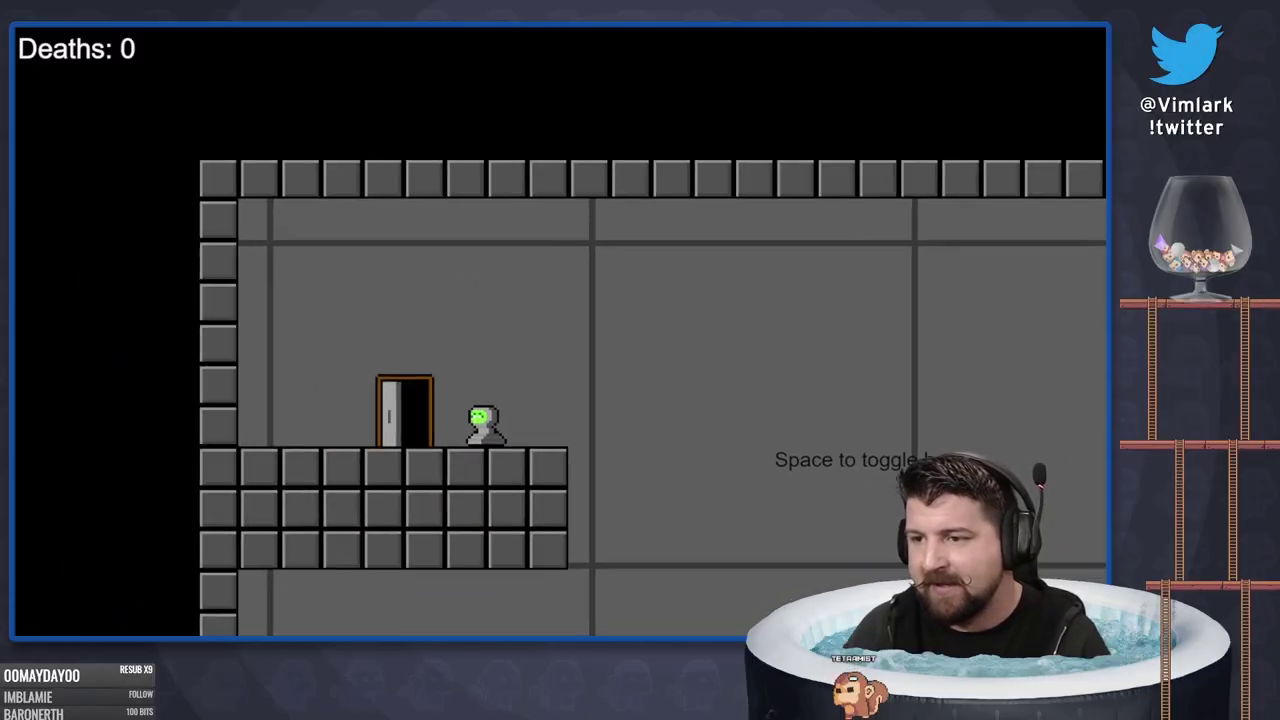
key("Left")
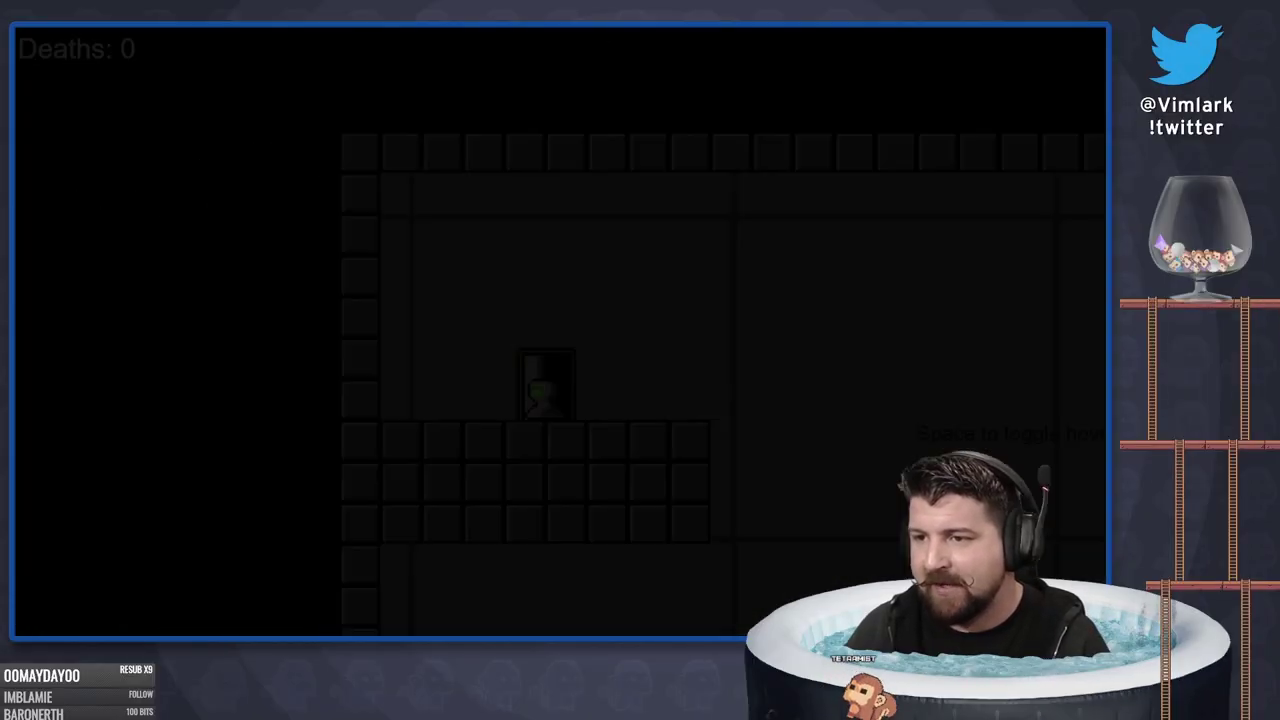
key("Right")
key("Up")
key("space")
key("Right")
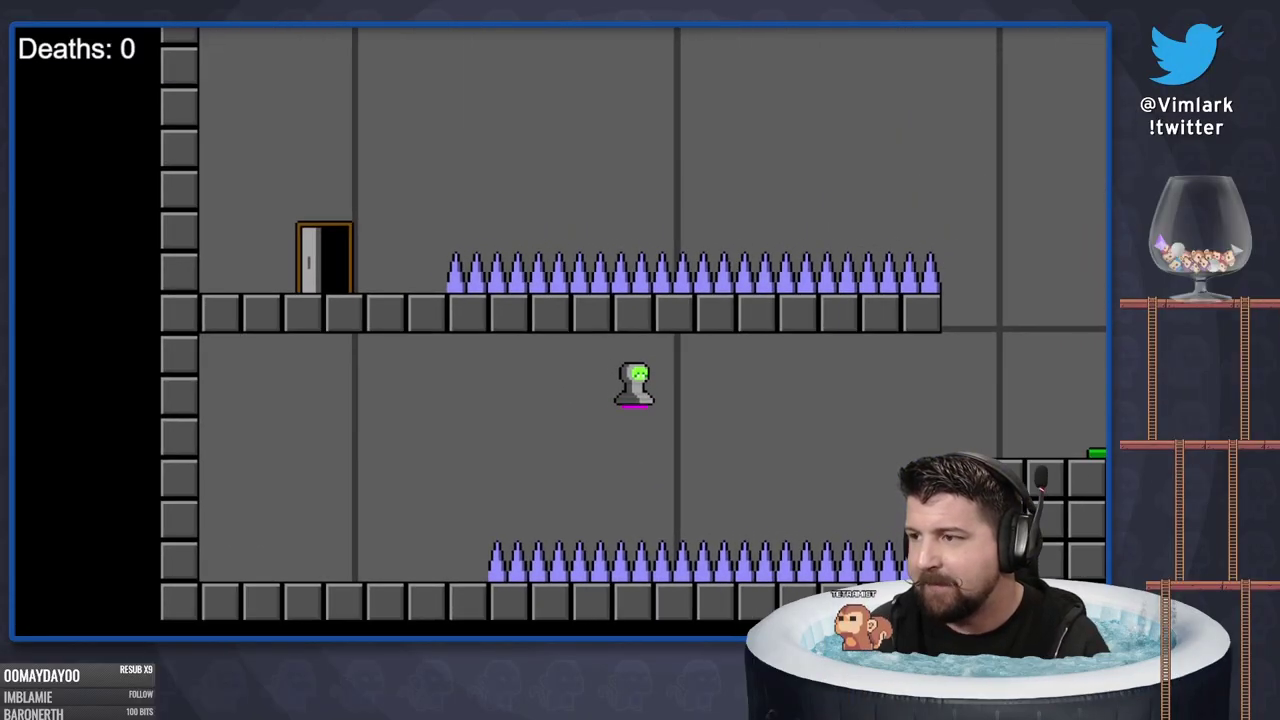
key("Right")
key("Left")
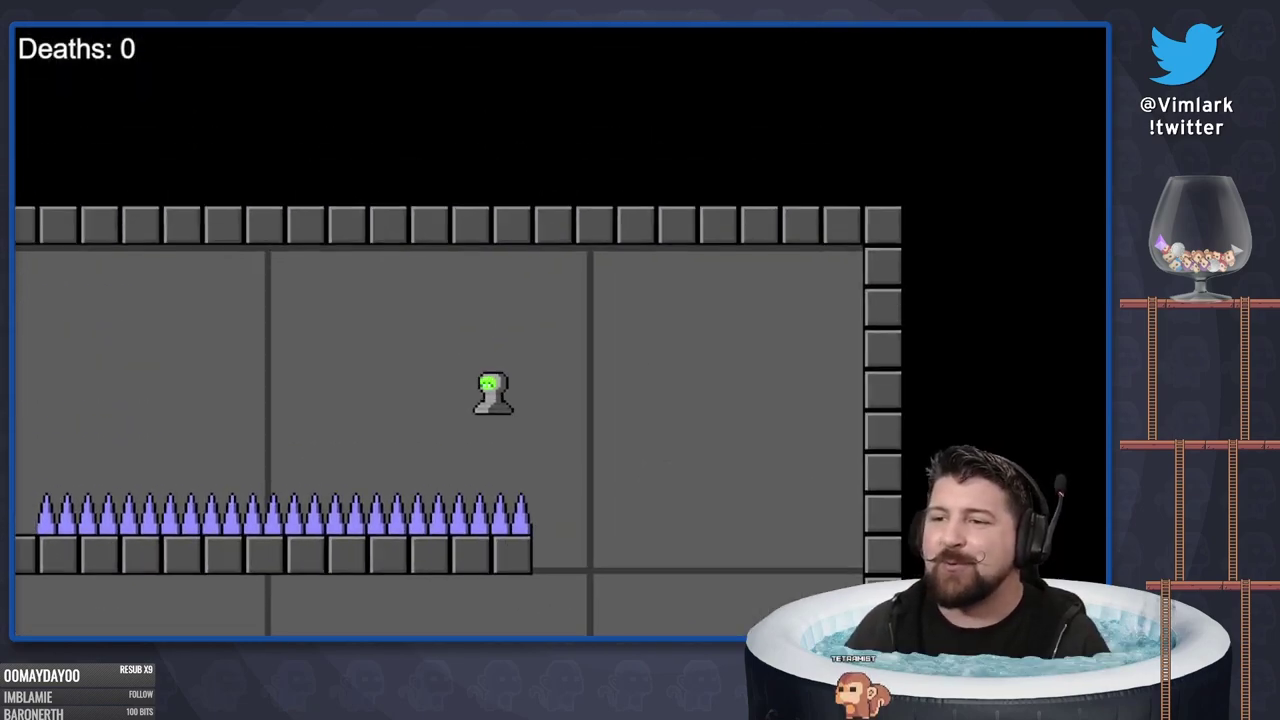
key("space")
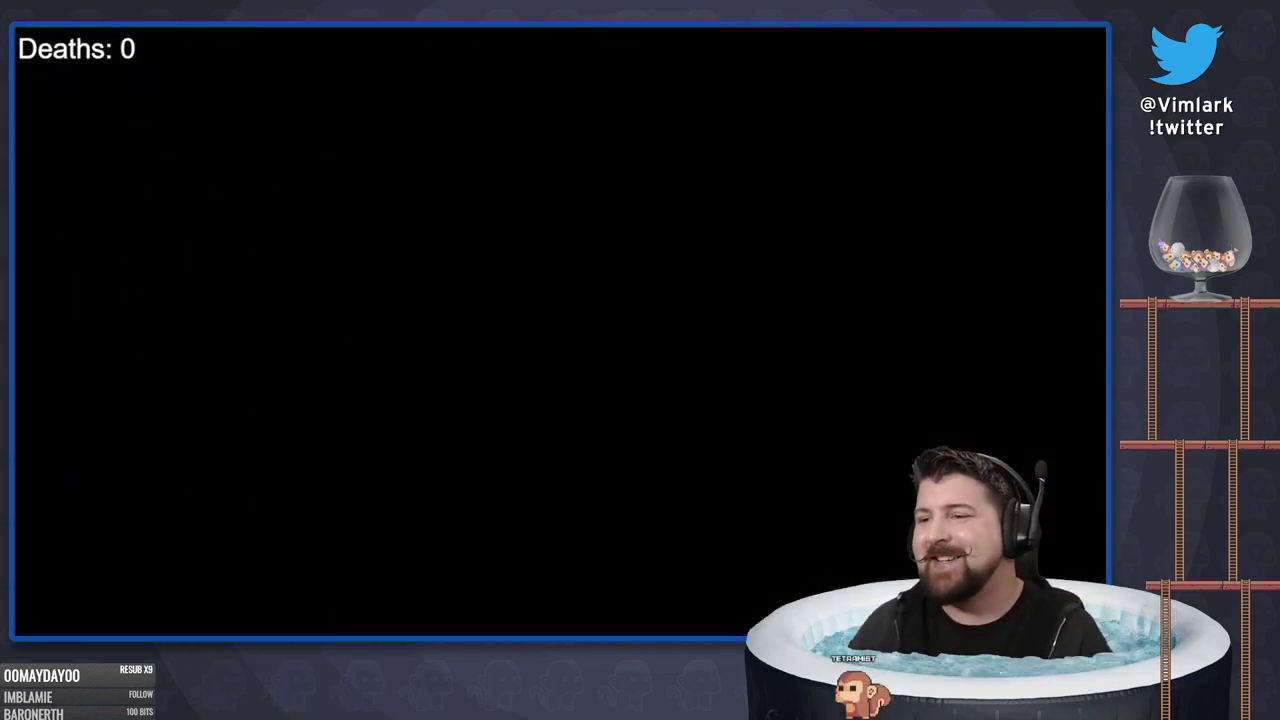
key("Right")
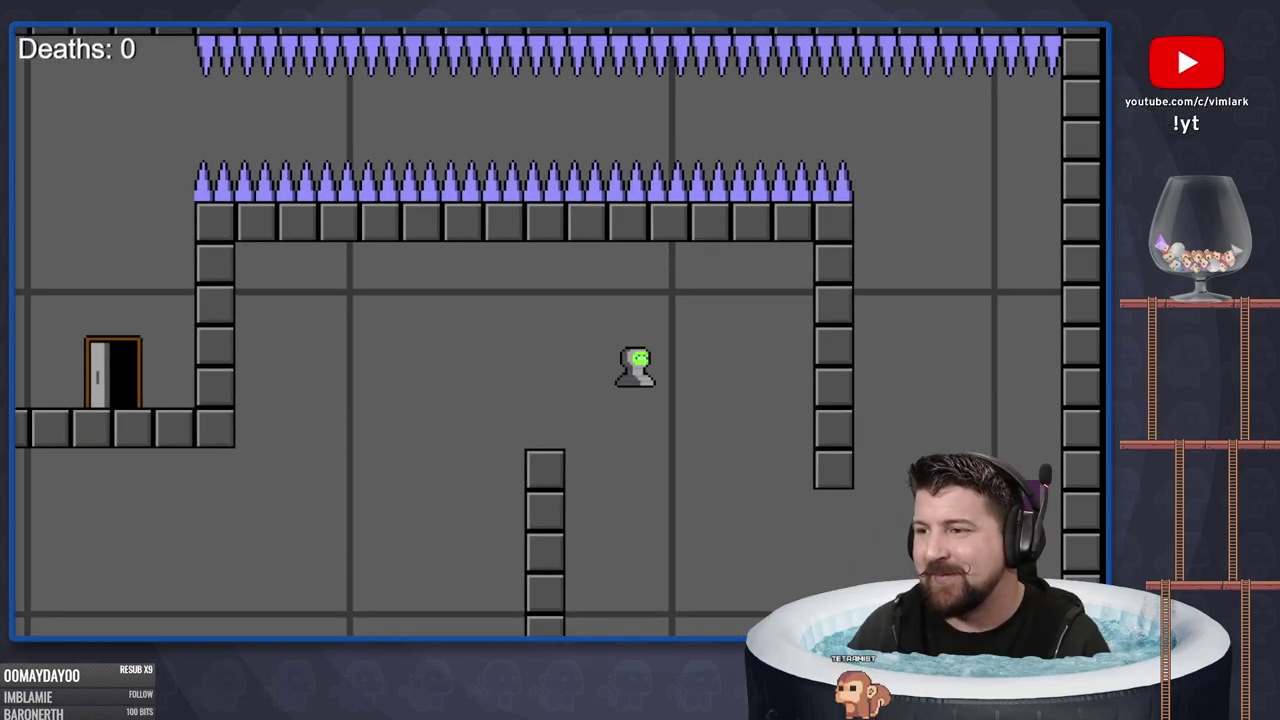
key("Right")
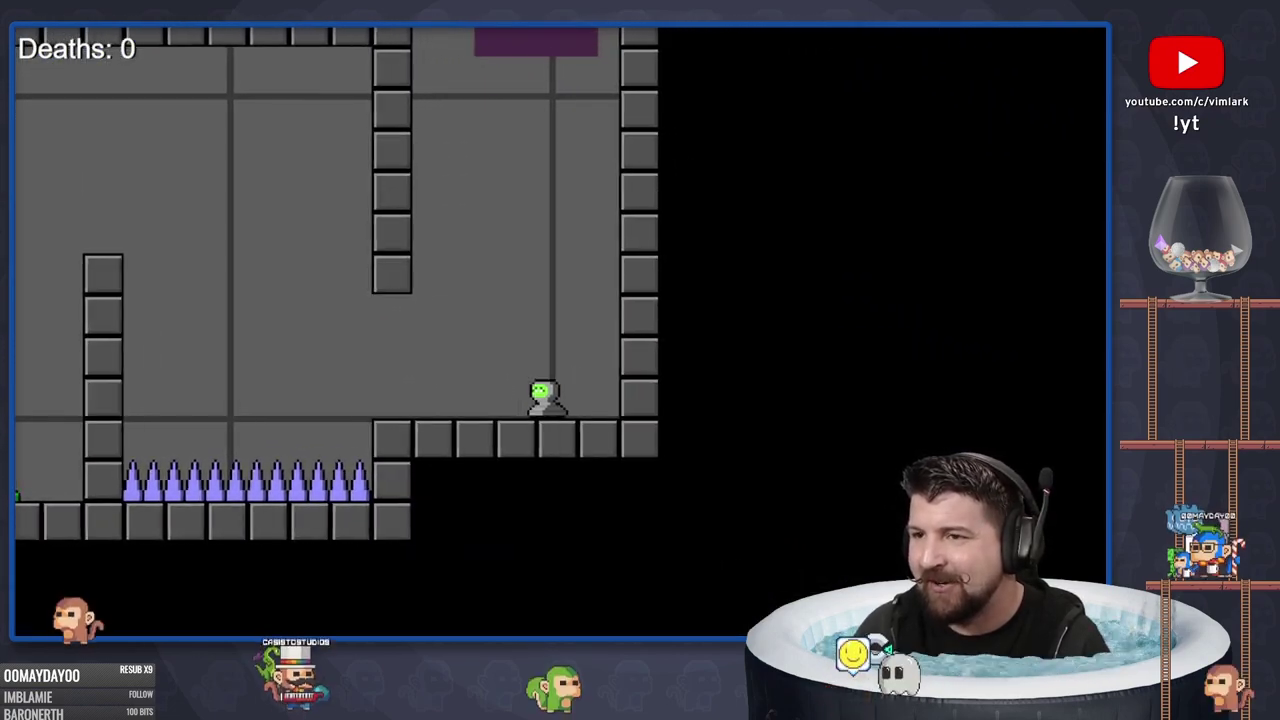
key("space")
key("Right")
key("Left")
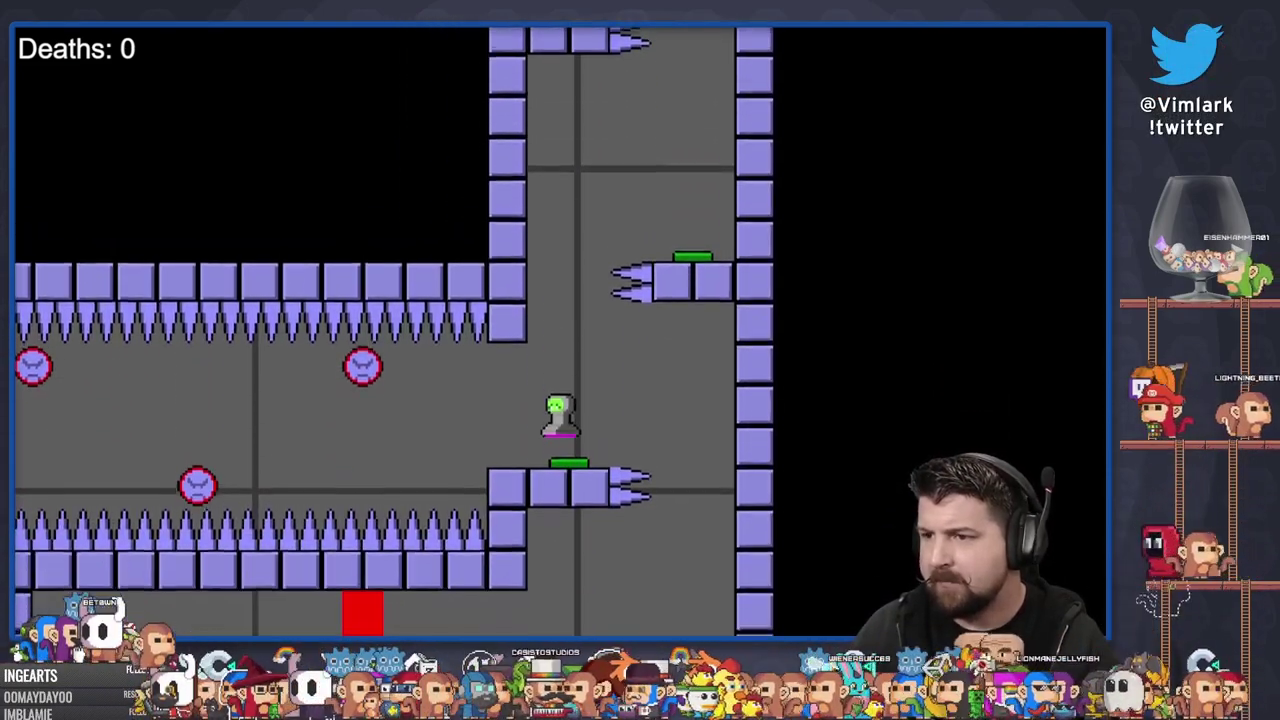
key("Left")
key("Left")
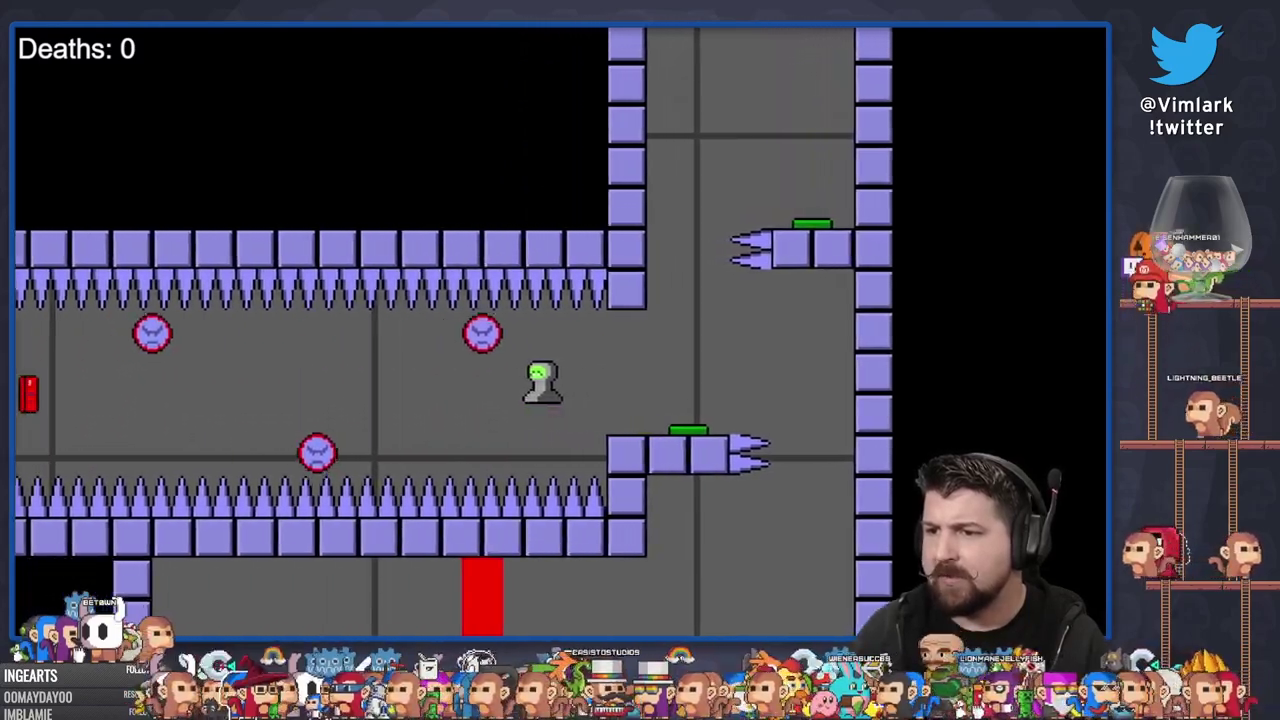
key("Left")
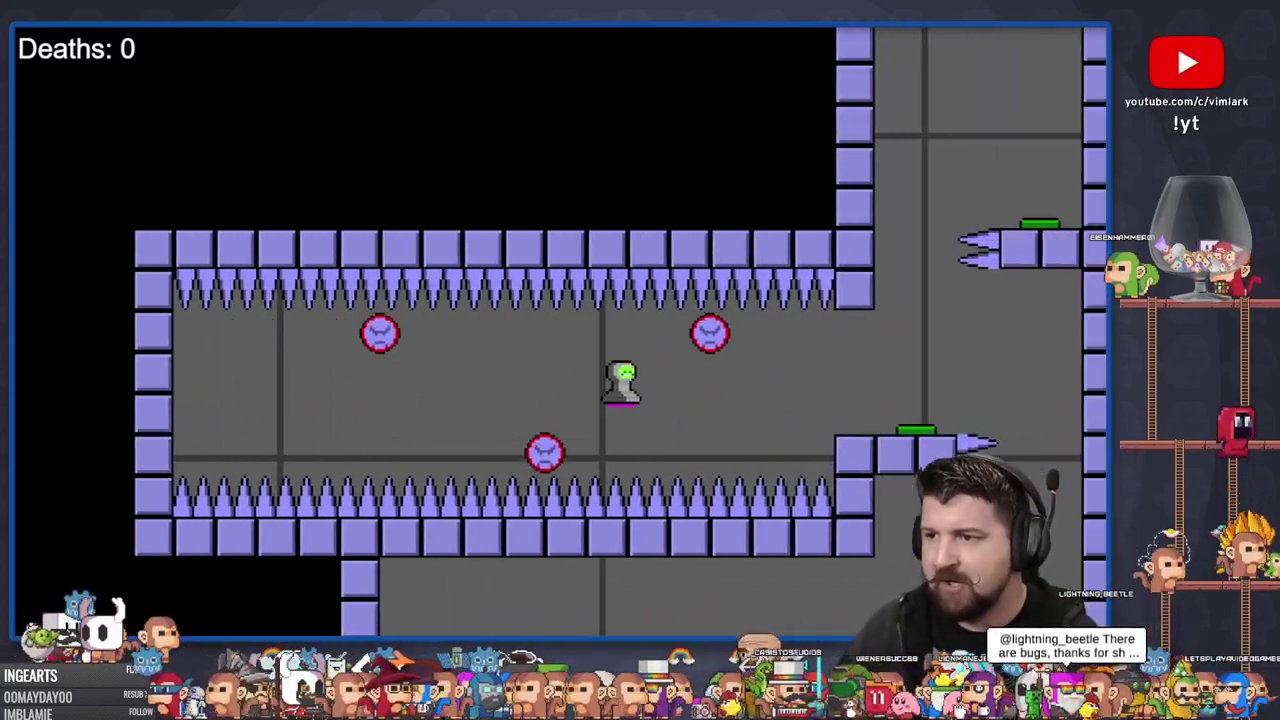
key("Right")
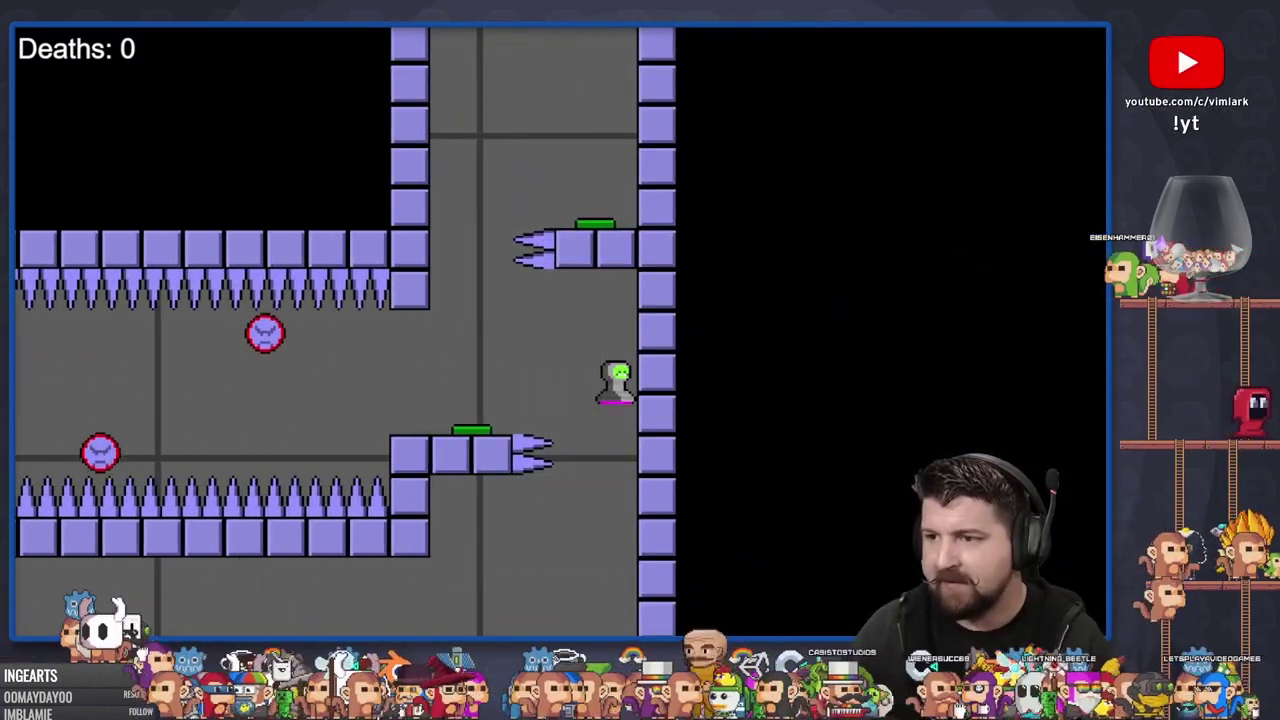
key("Left")
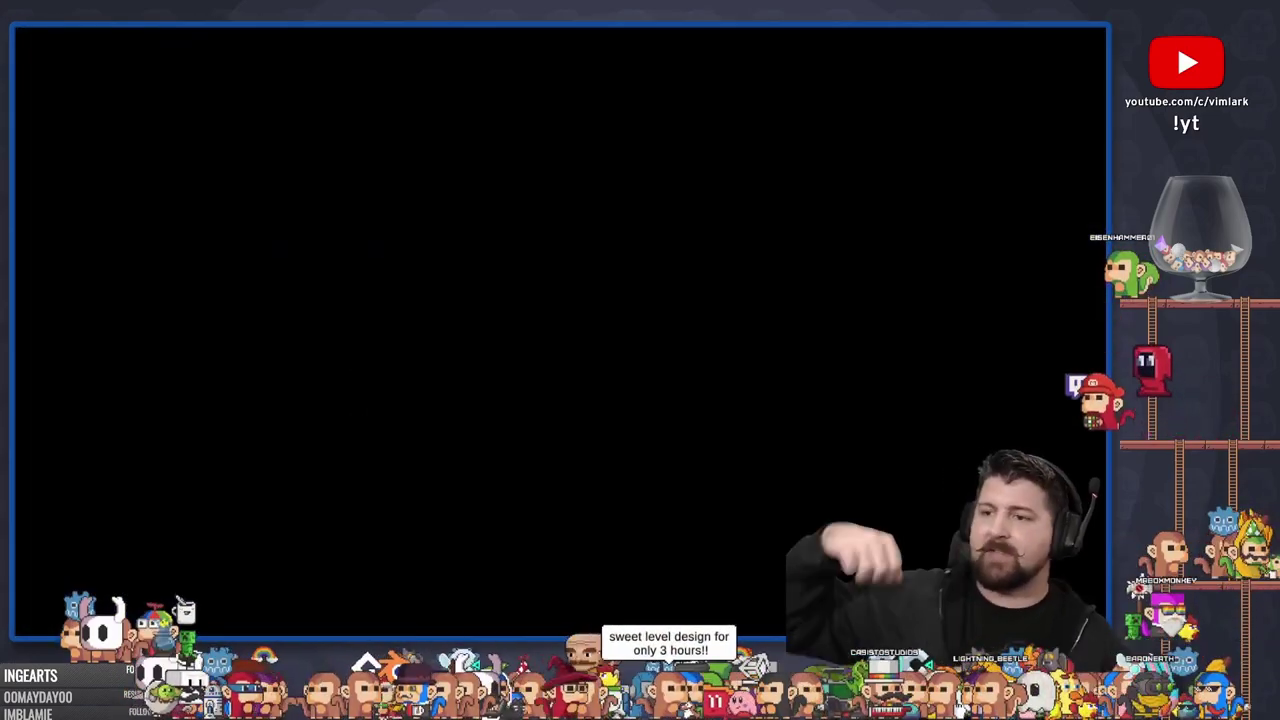
key("Right")
key("space")
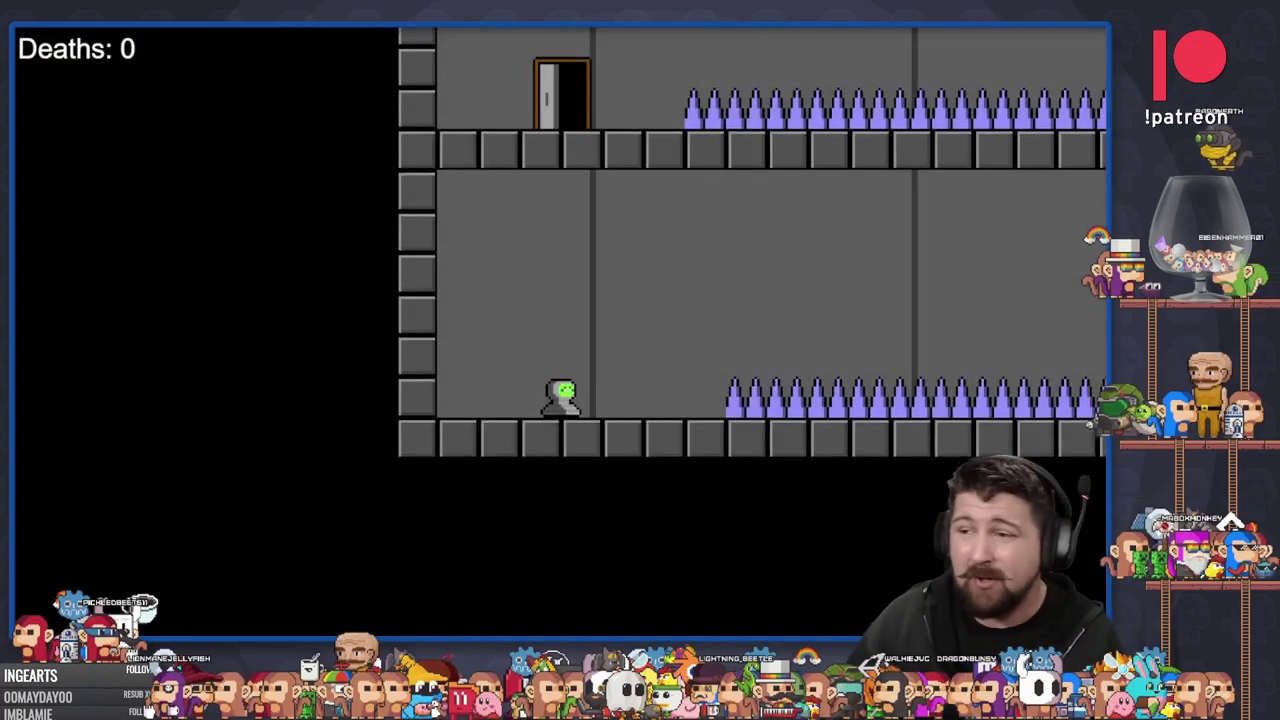
key("Right")
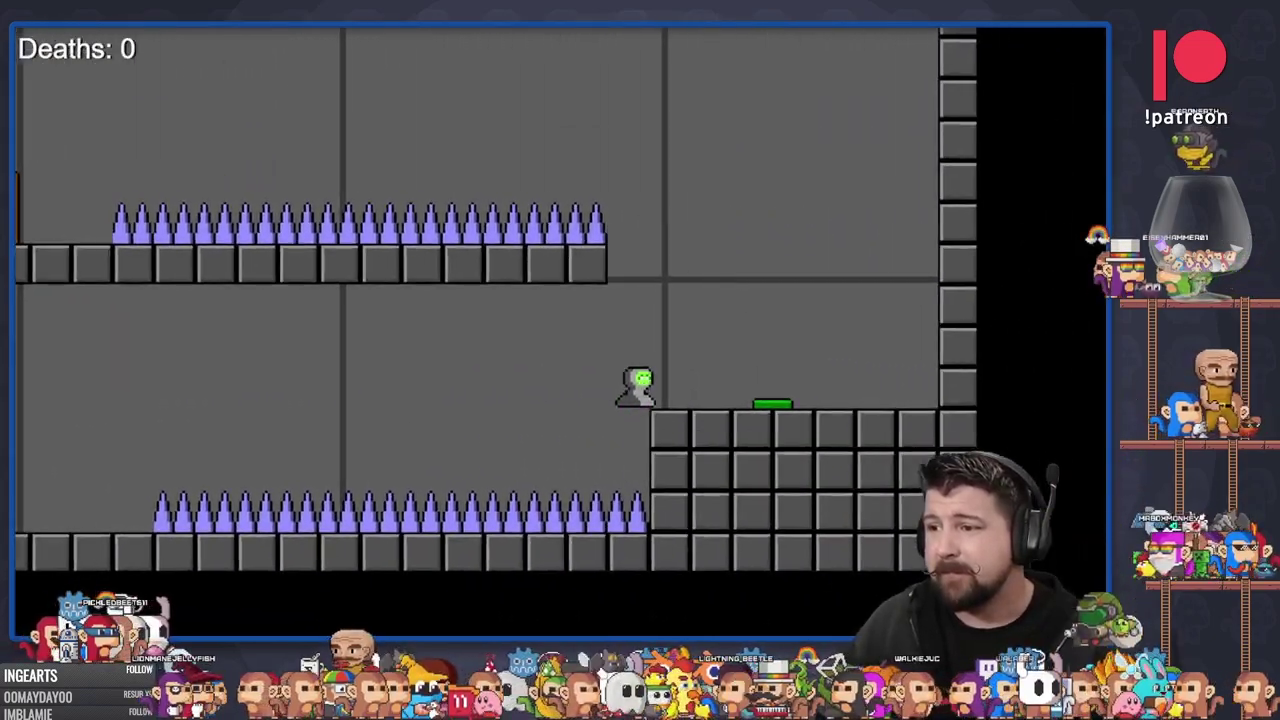
key("space")
key("Left")
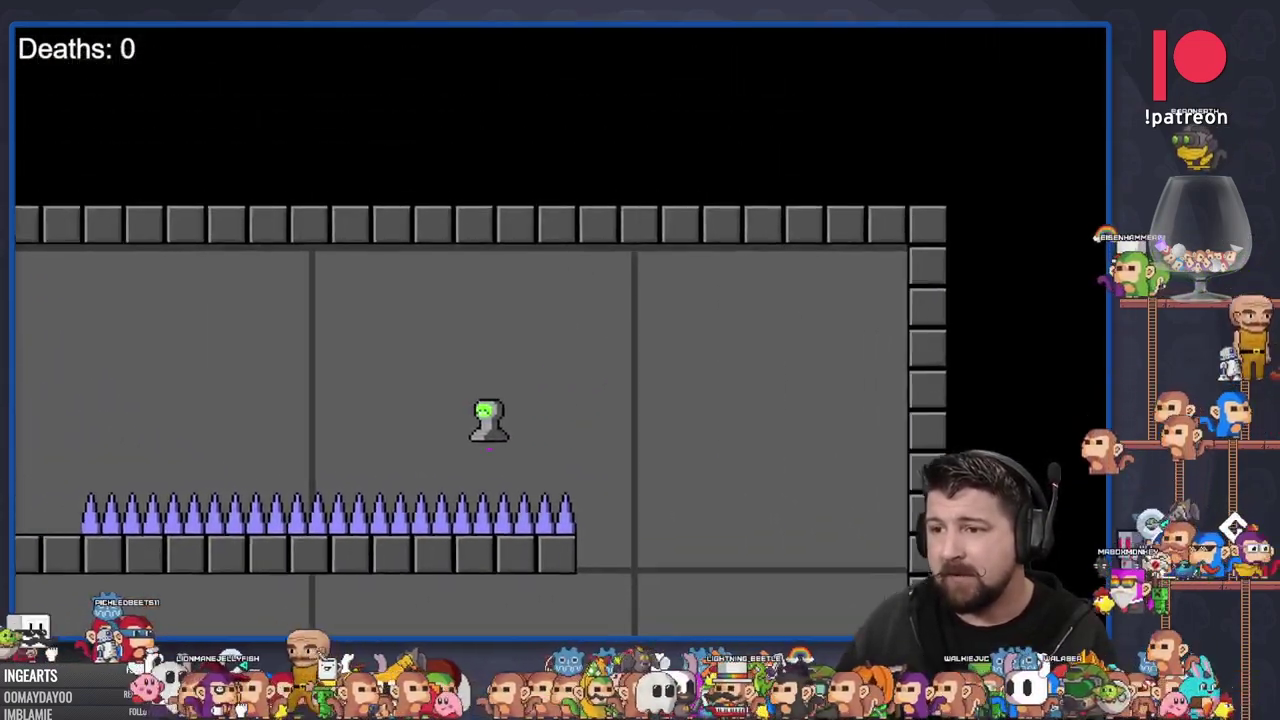
key("Left")
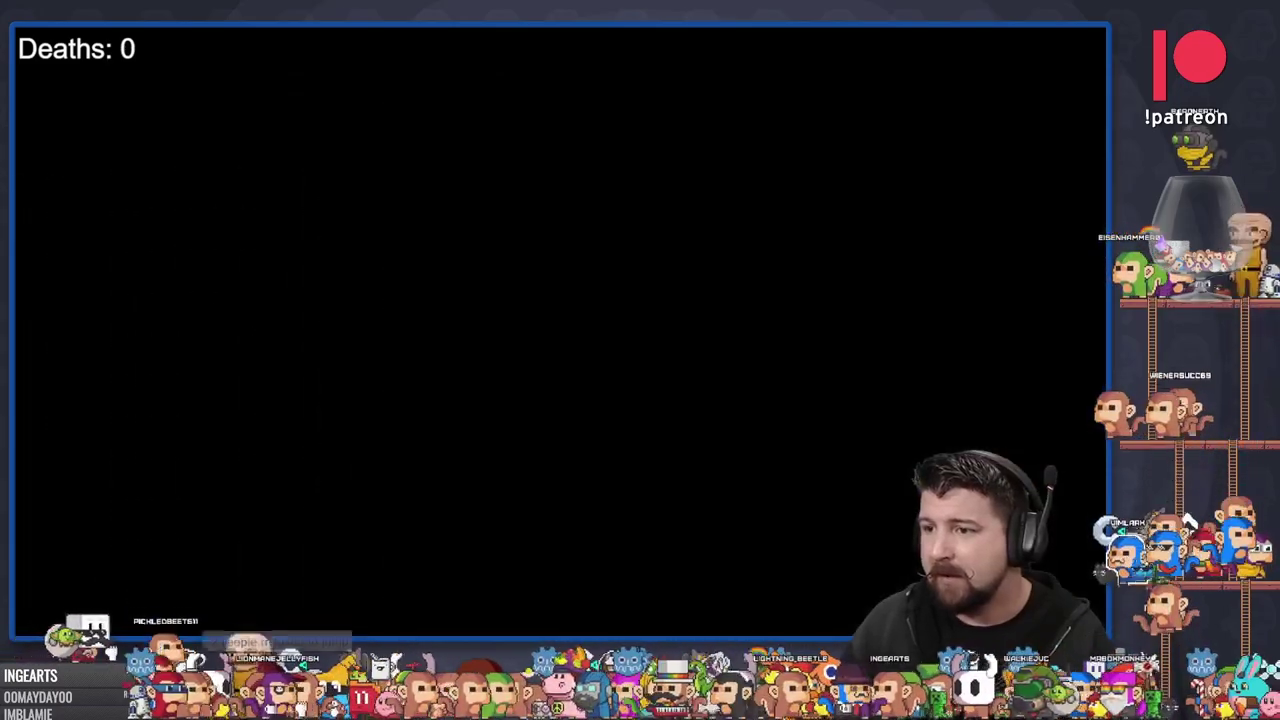
key("Right")
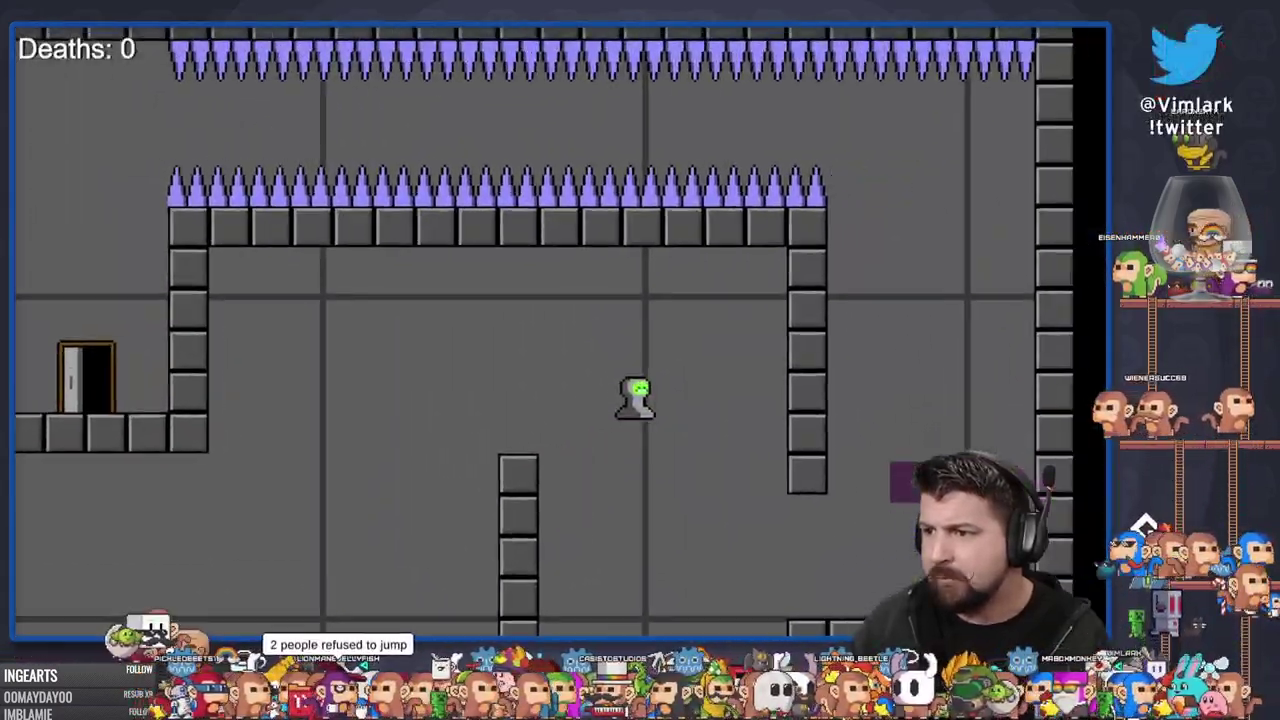
key("Right")
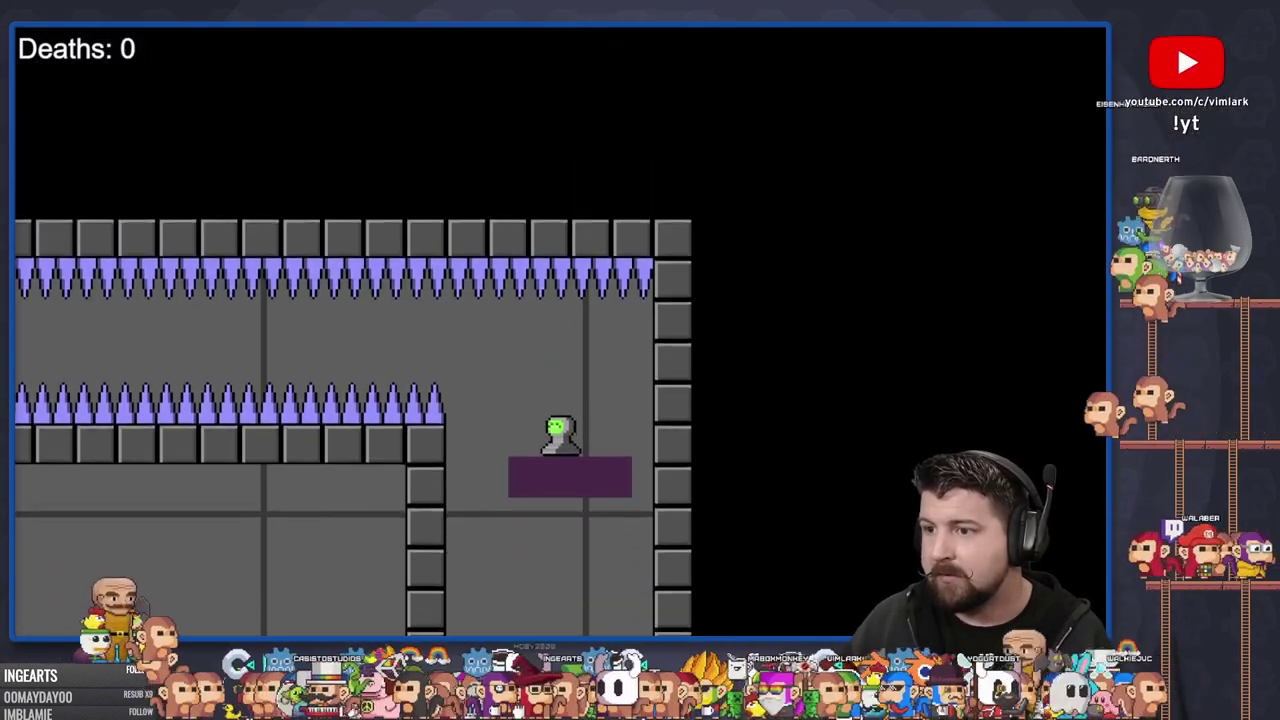
key("space")
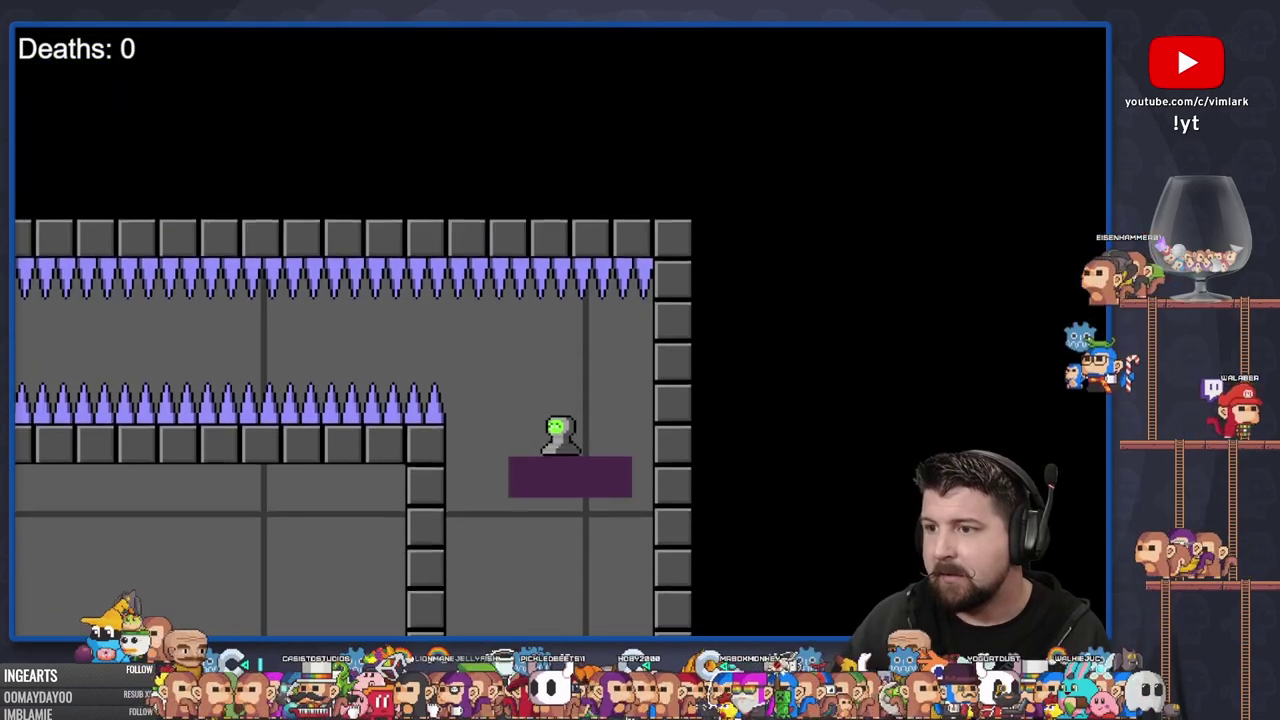
key("space")
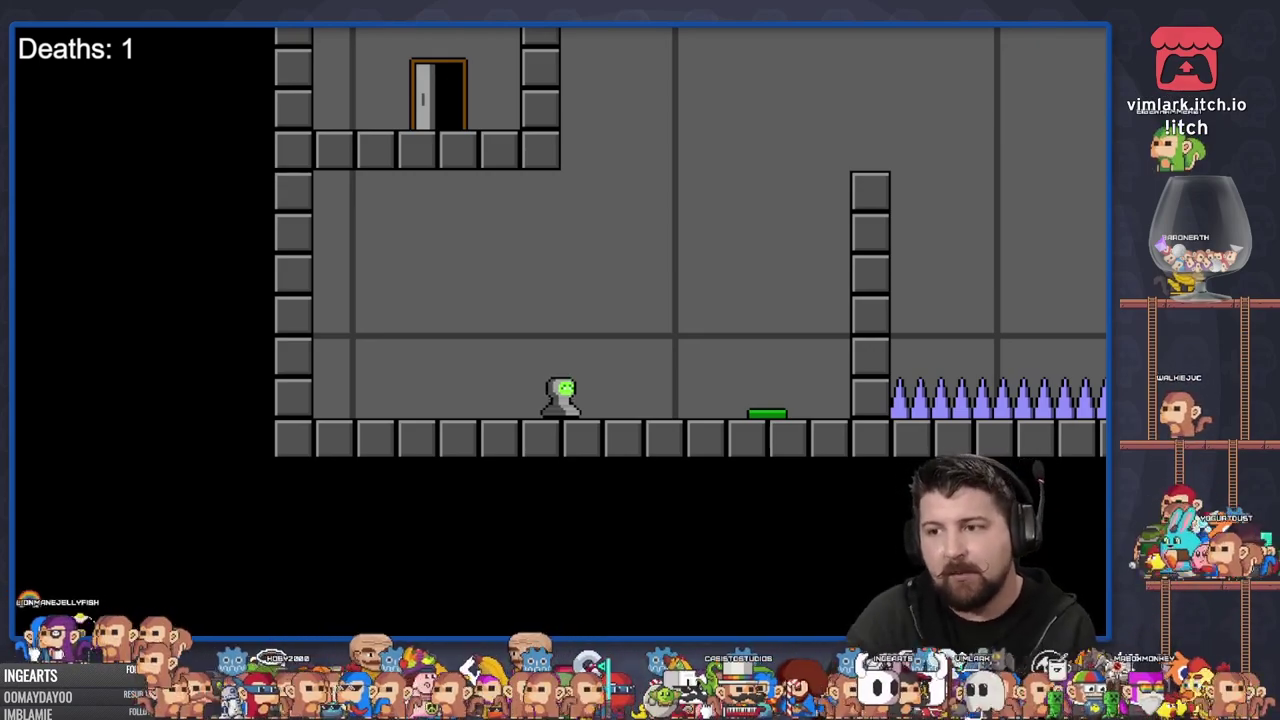
key("Right")
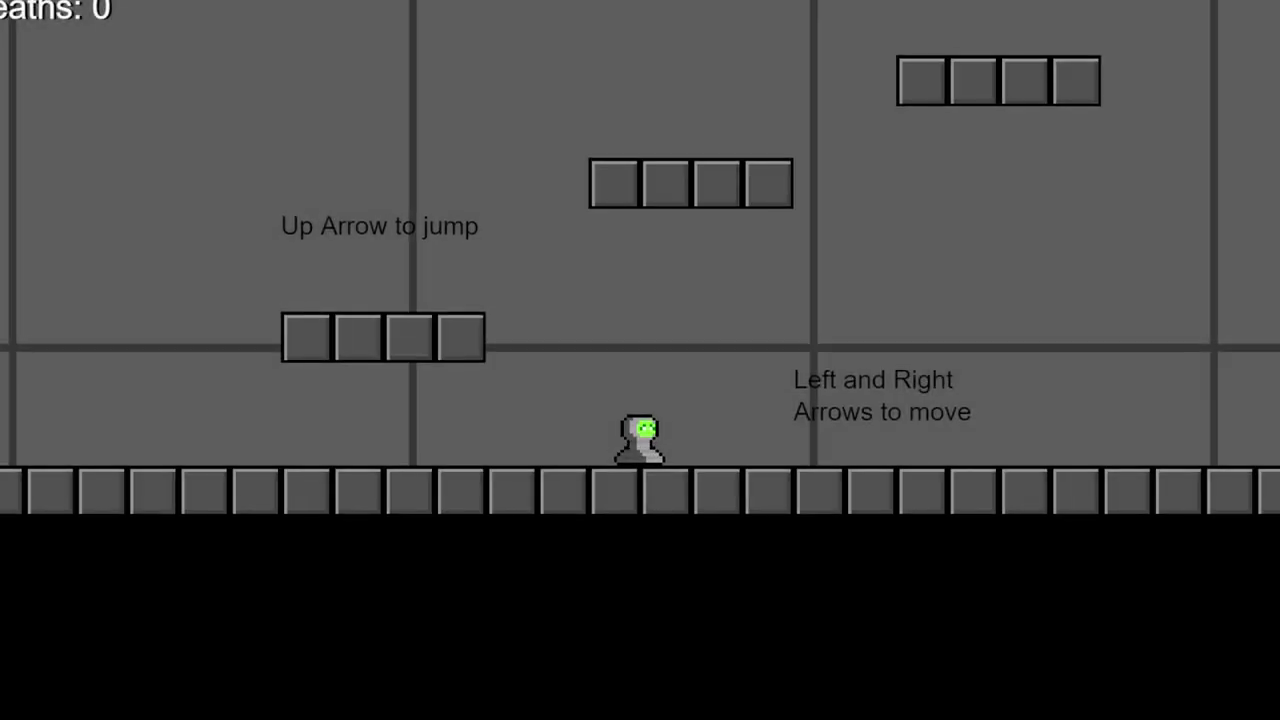
key("Left")
key("Up")
key("Right")
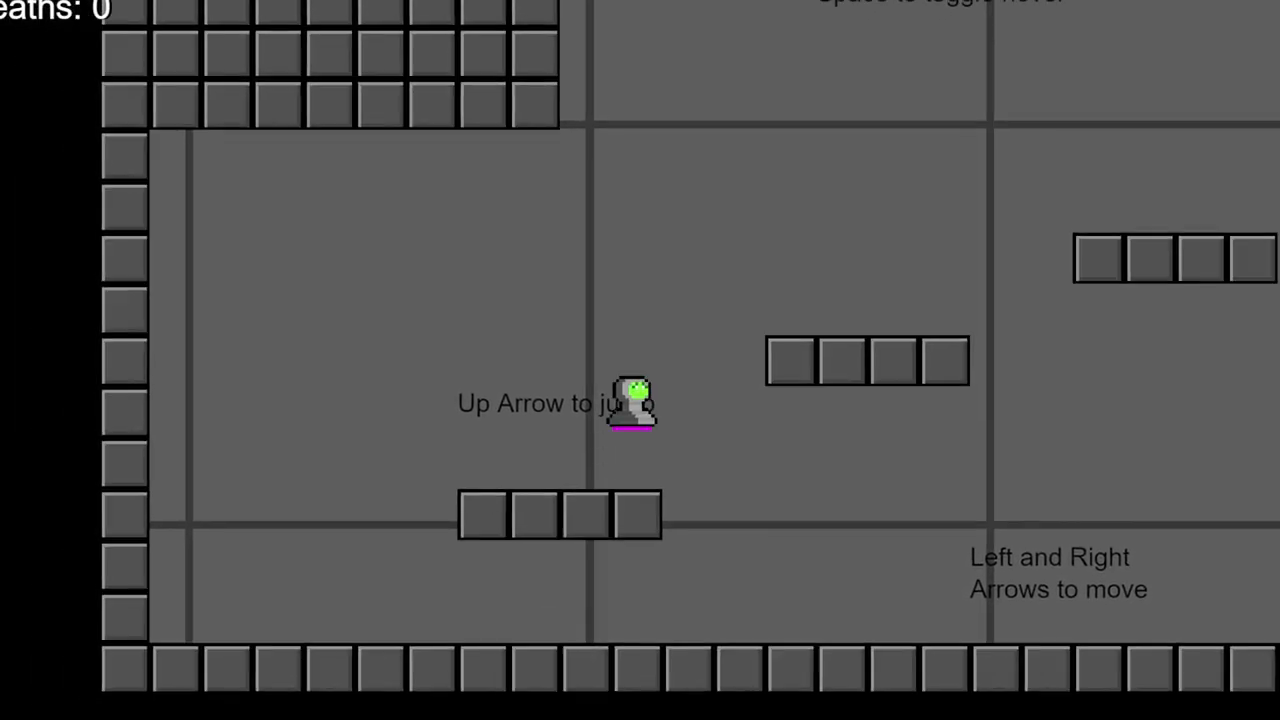
key("Up")
key("Right")
key("Up")
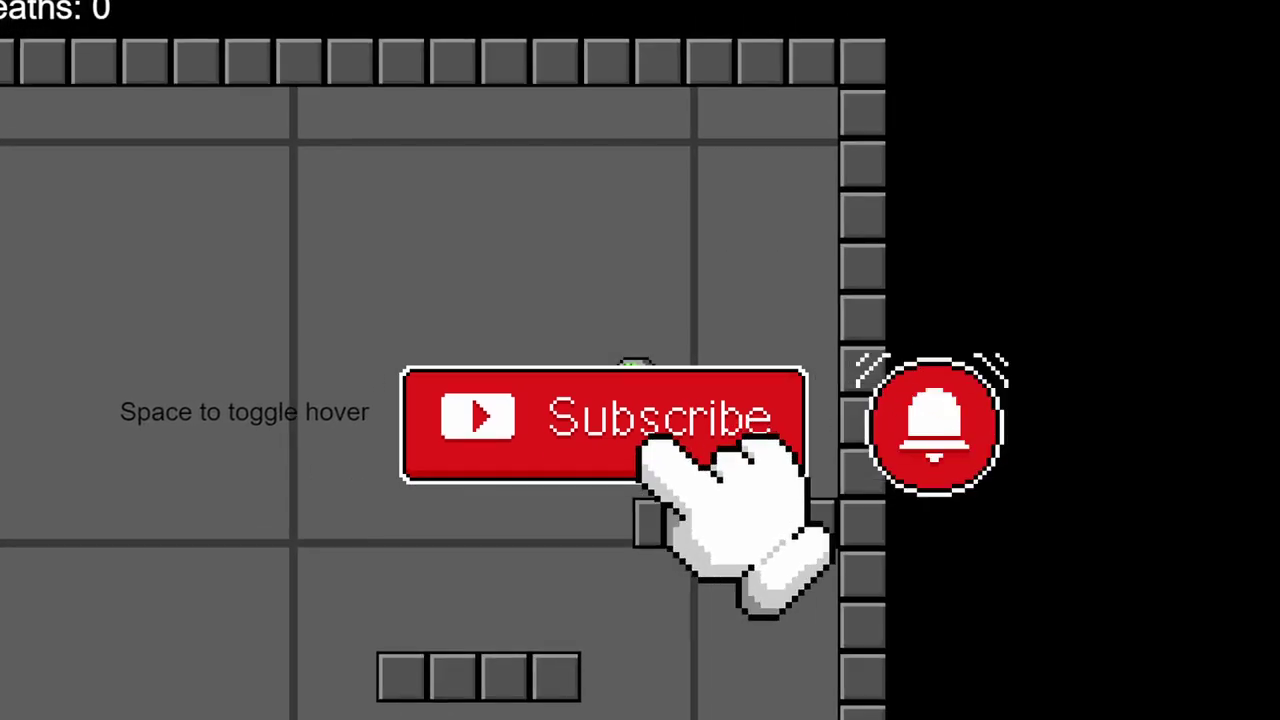
key("Left")
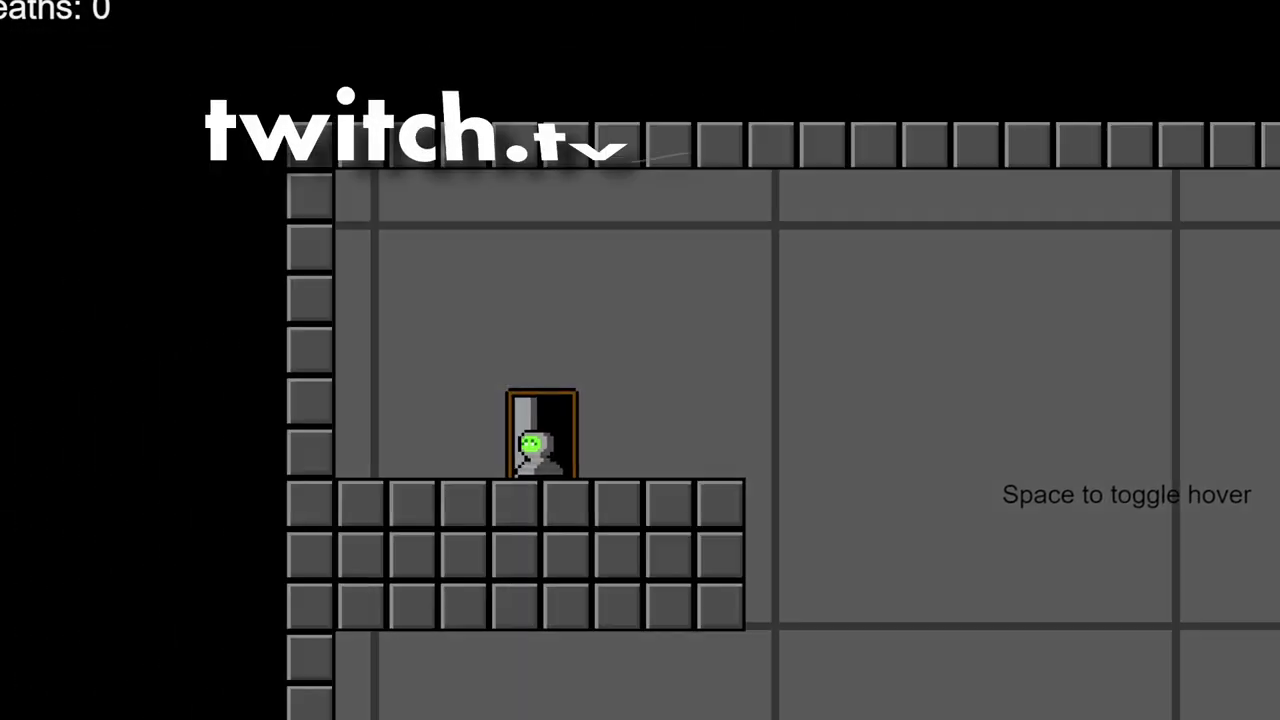
key("Right")
key("Up")
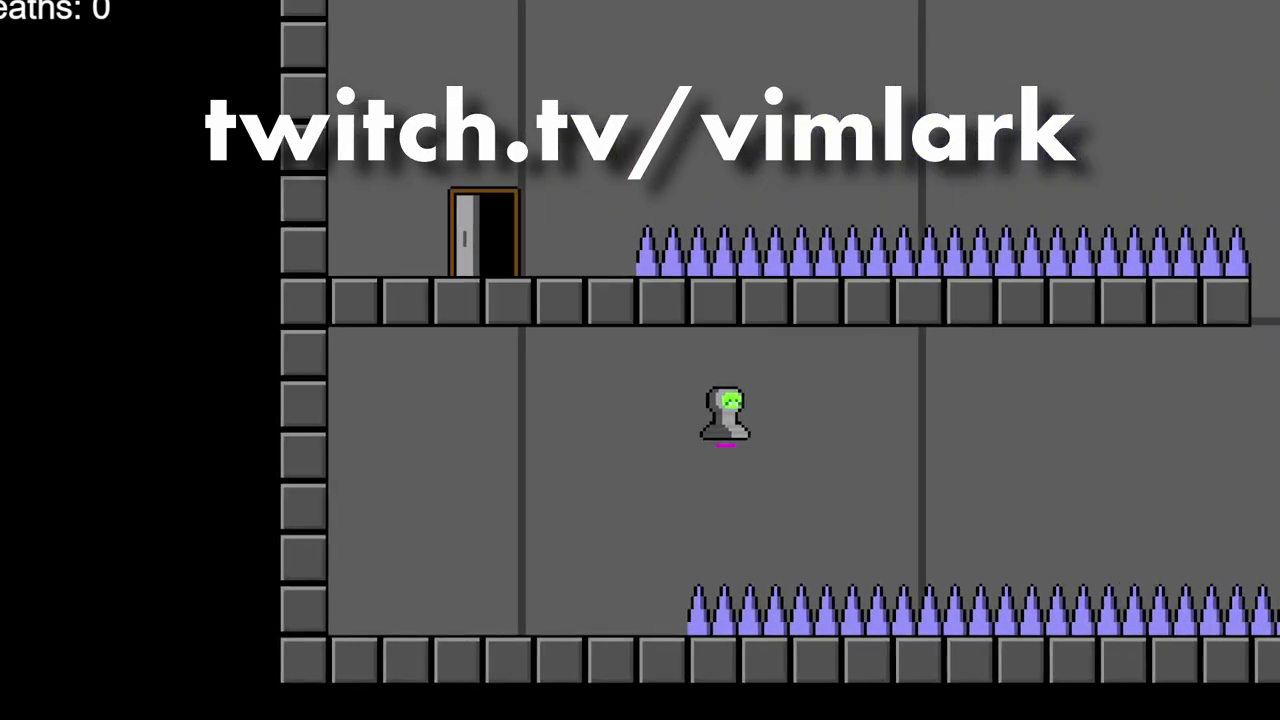
key("Left")
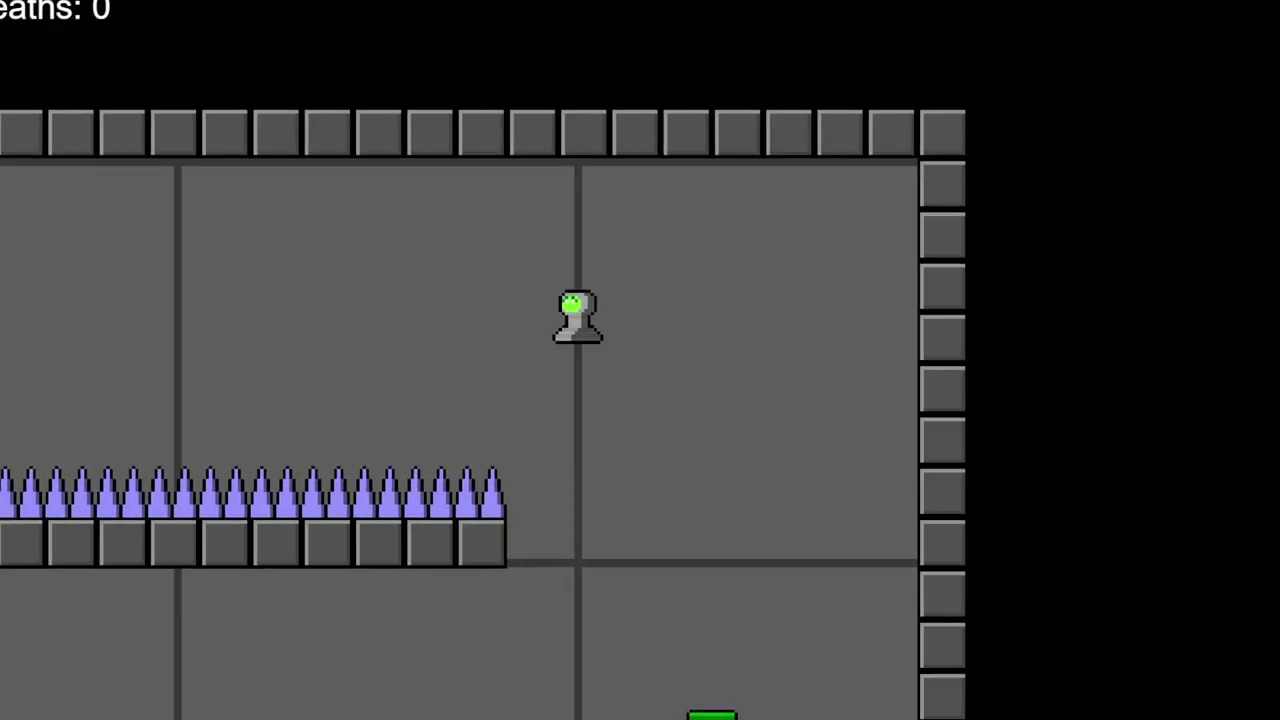
key("Up")
key("Left")
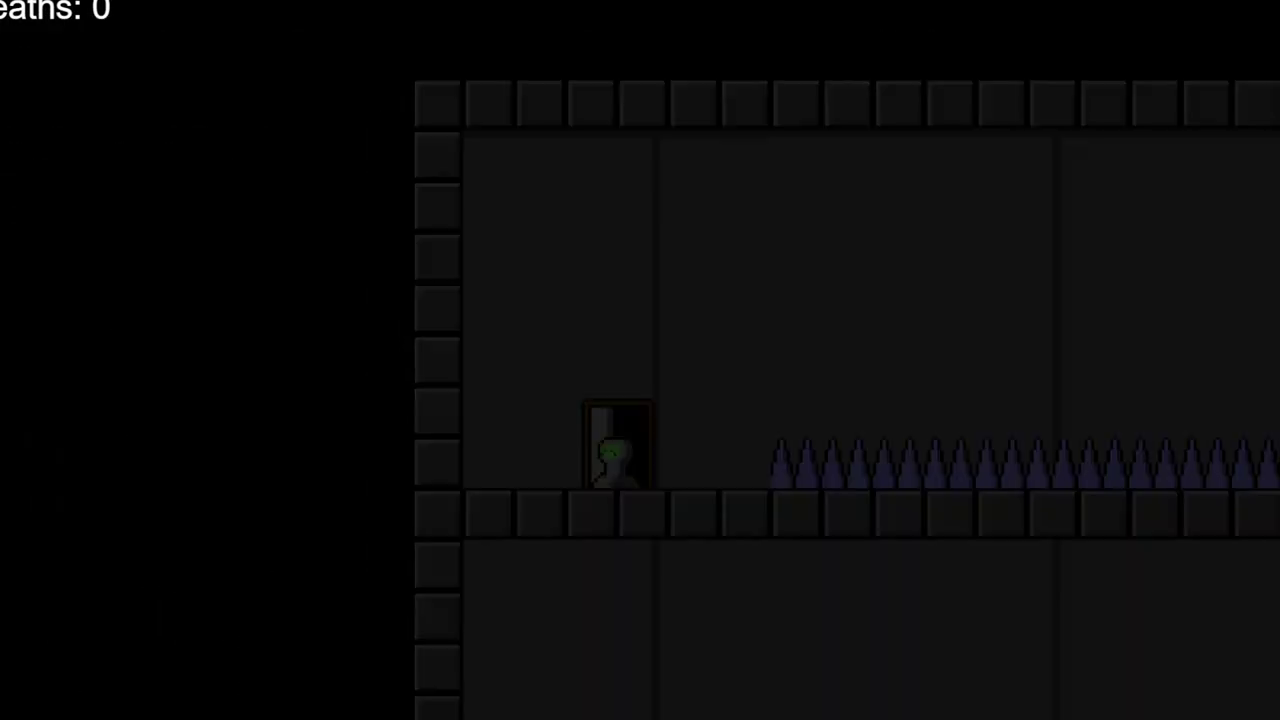
key("Right")
key("Up")
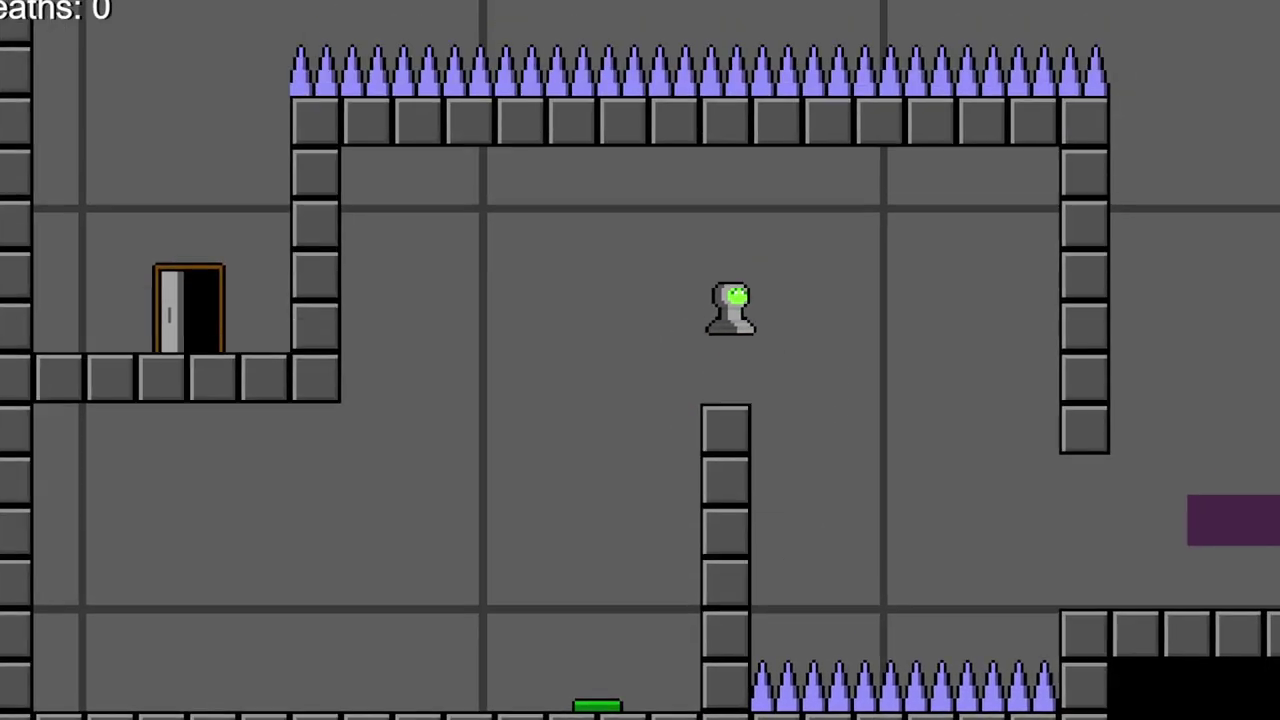
key("Left")
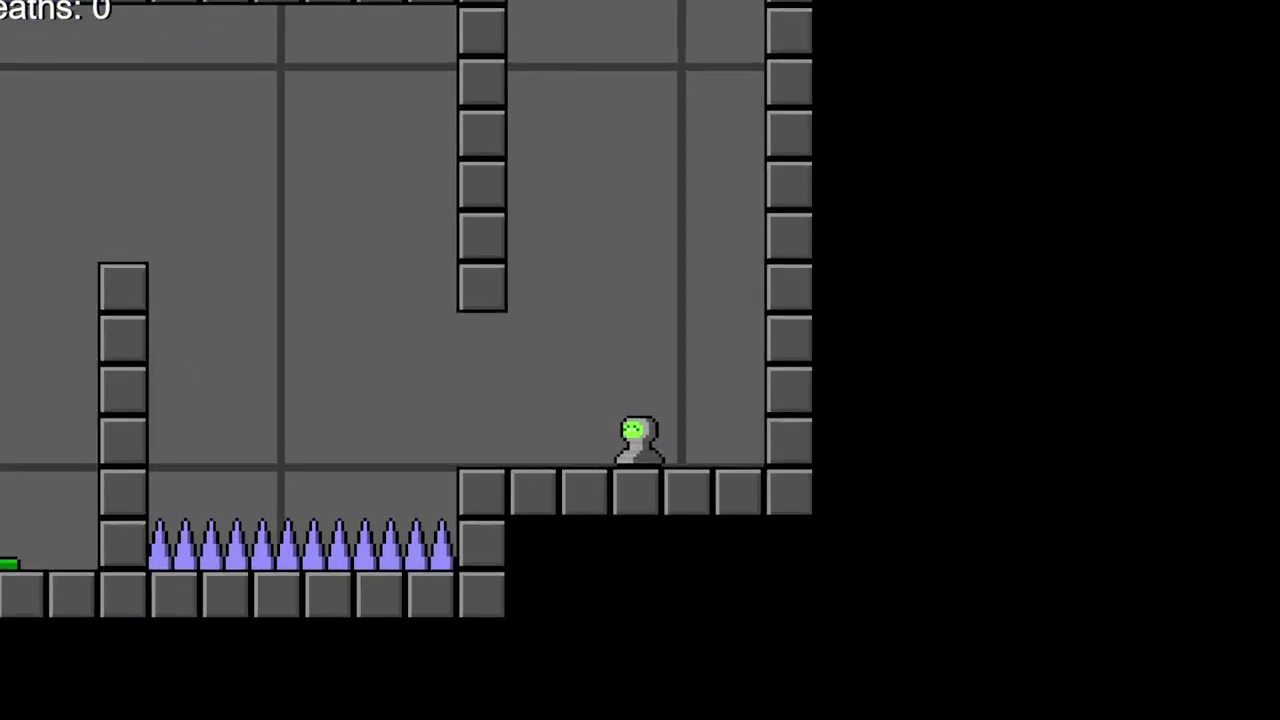
key("Up")
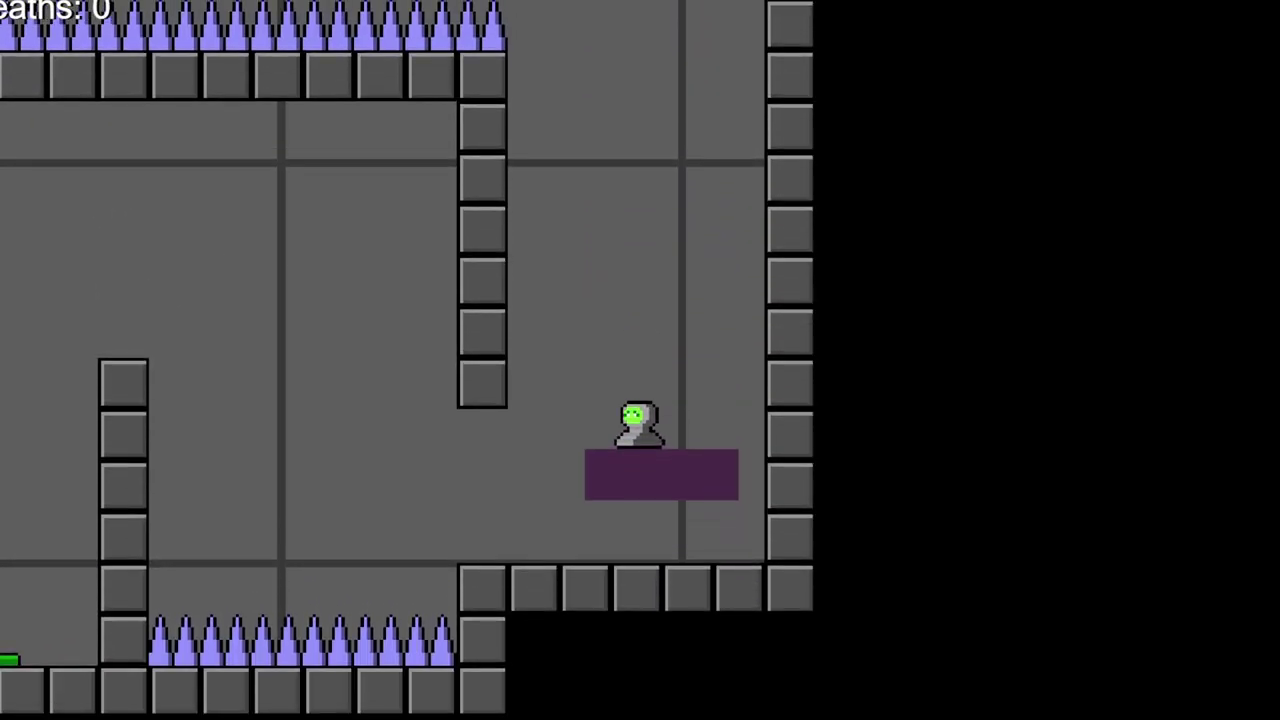